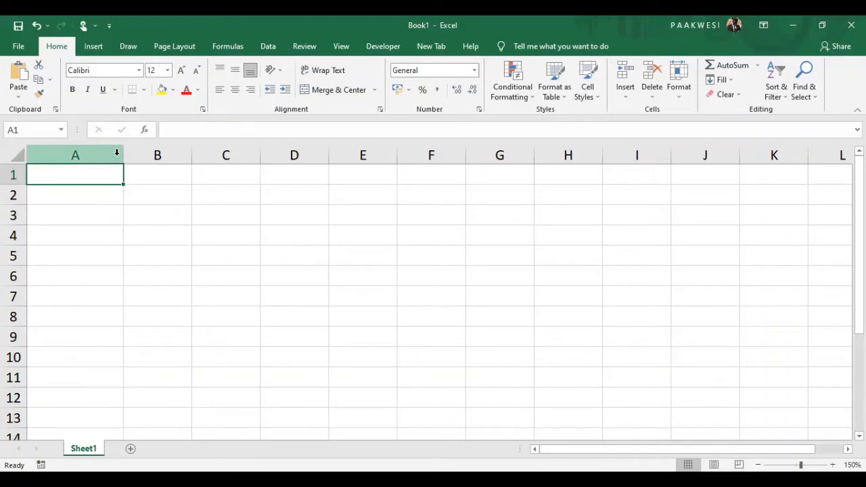
- Open the program options and show the installed add-ins
{"action": "left_click", "coordinate": [267, 47]}
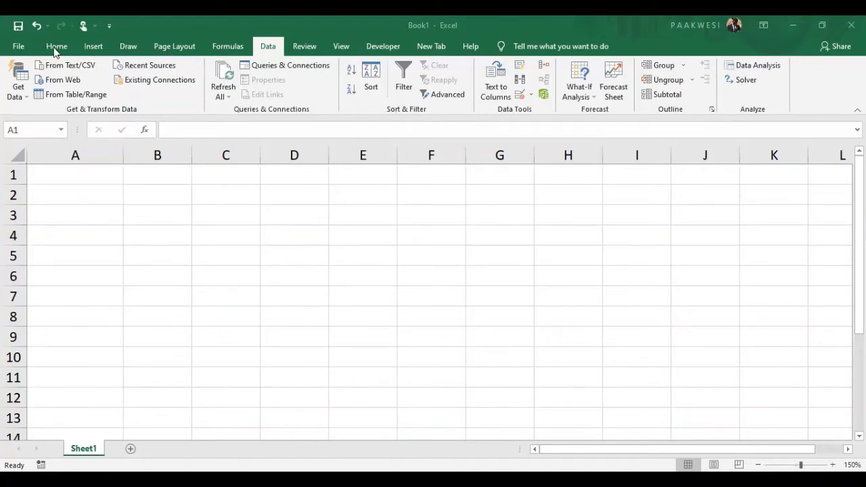
{"action": "left_click", "coordinate": [18, 47]}
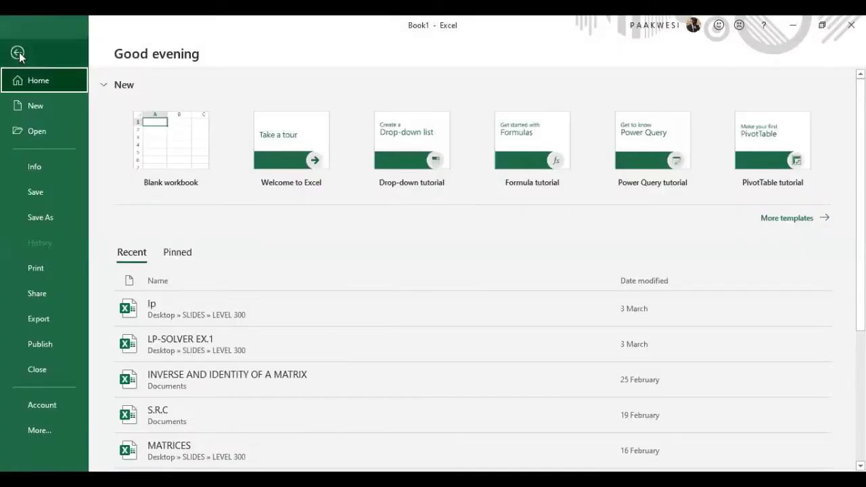
{"action": "left_click", "coordinate": [18, 52]}
{"action": "left_click", "coordinate": [19, 48]}
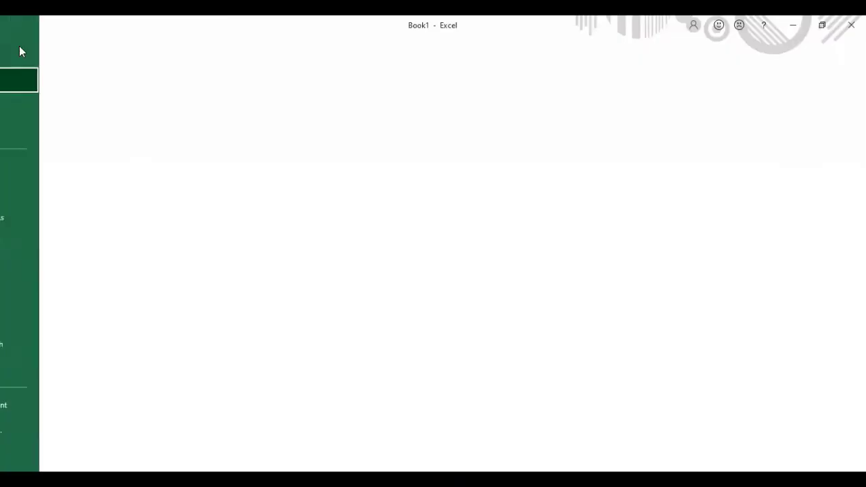
{"action": "left_click", "coordinate": [19, 51]}
{"action": "left_click", "coordinate": [12, 45]}
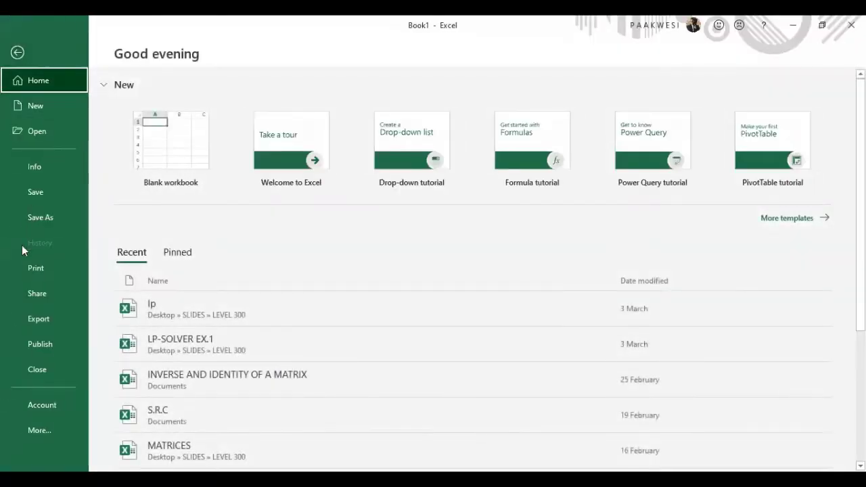
{"action": "left_click", "coordinate": [56, 433]}
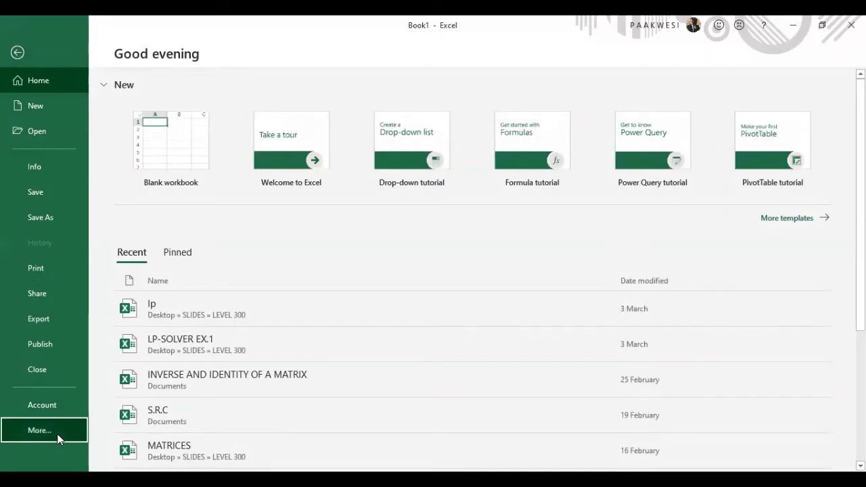
{"action": "left_click", "coordinate": [120, 457]}
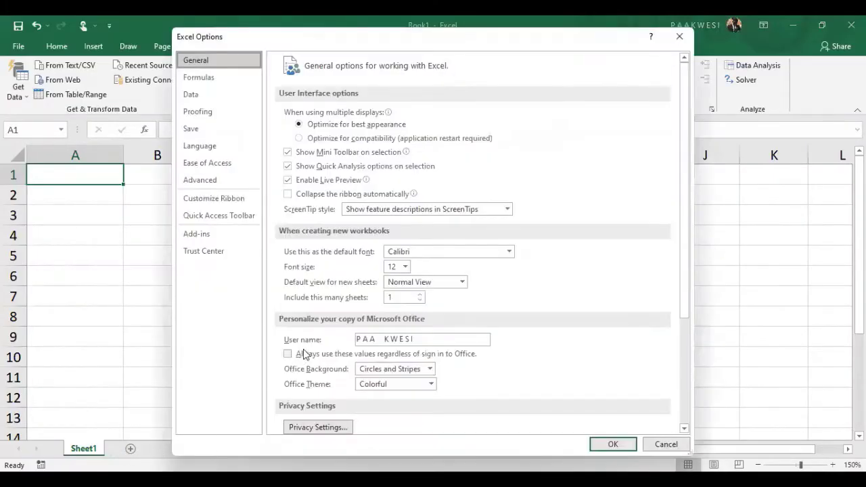
{"action": "left_click", "coordinate": [218, 237]}
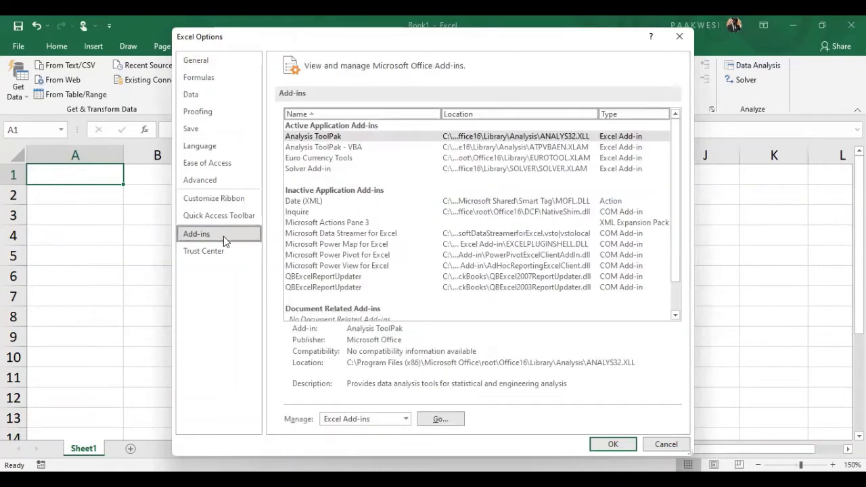
- Check whether Solver Add-in and Analysis ToolPak are among the active add-ins, then close the options without changes
{"action": "left_click", "coordinate": [322, 170]}
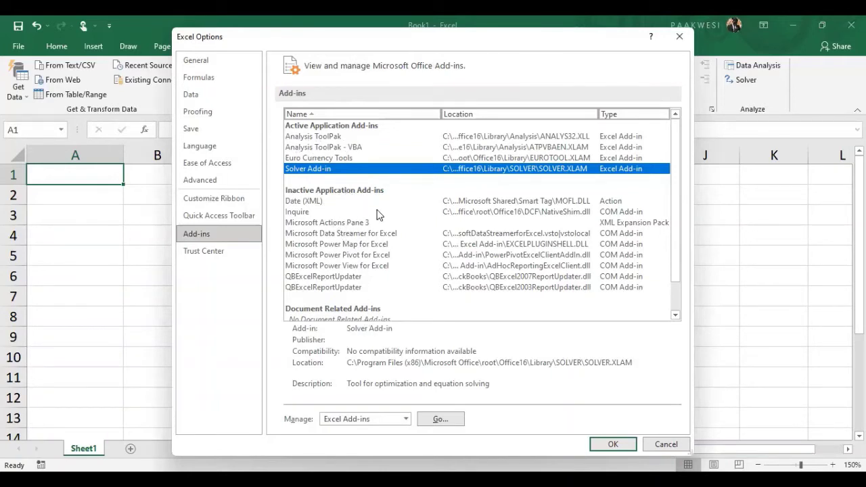
{"action": "left_click", "coordinate": [359, 223]}
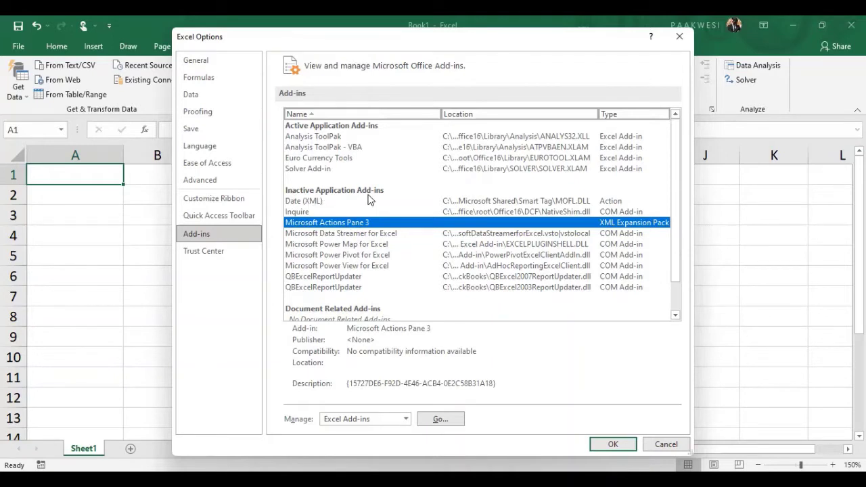
{"action": "left_click", "coordinate": [367, 244]}
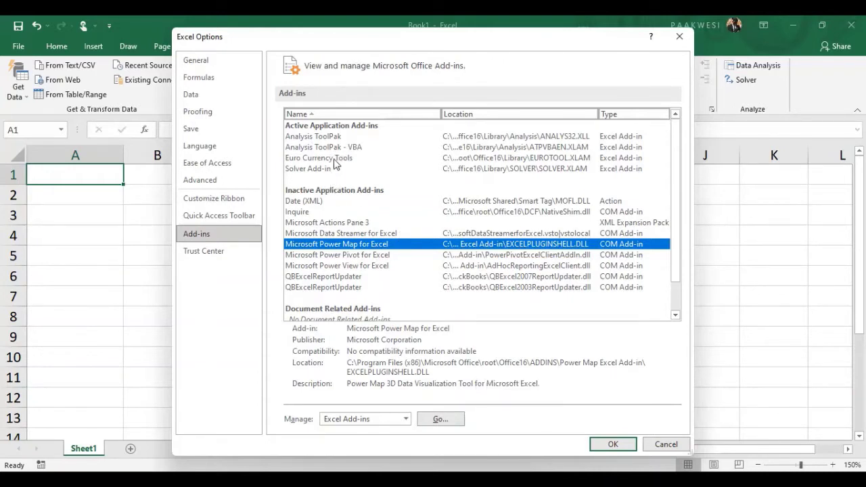
{"action": "left_click", "coordinate": [302, 134]}
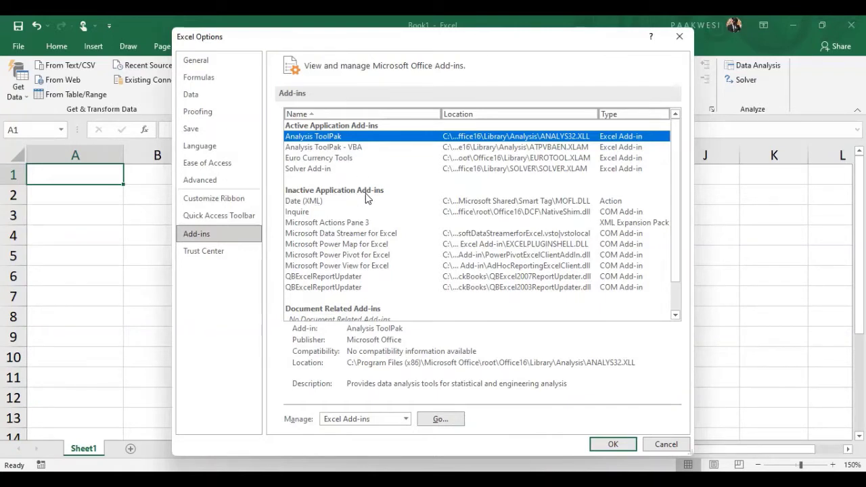
{"action": "left_click", "coordinate": [316, 227]}
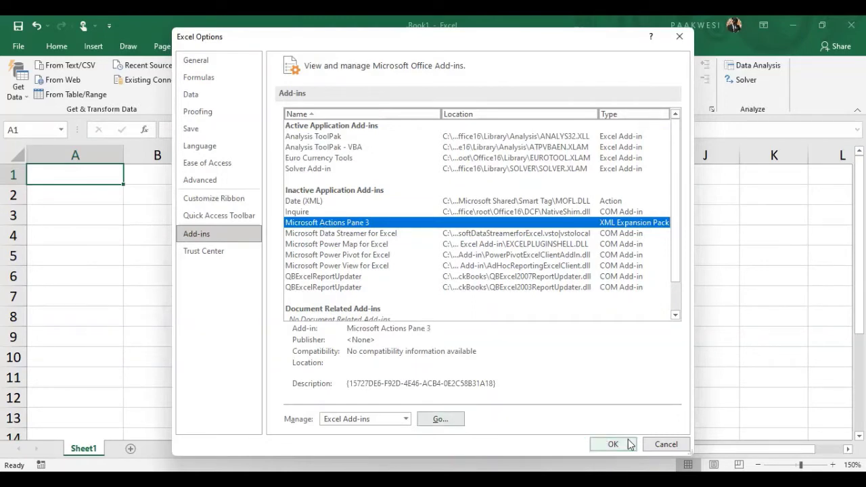
{"action": "left_click", "coordinate": [665, 445]}
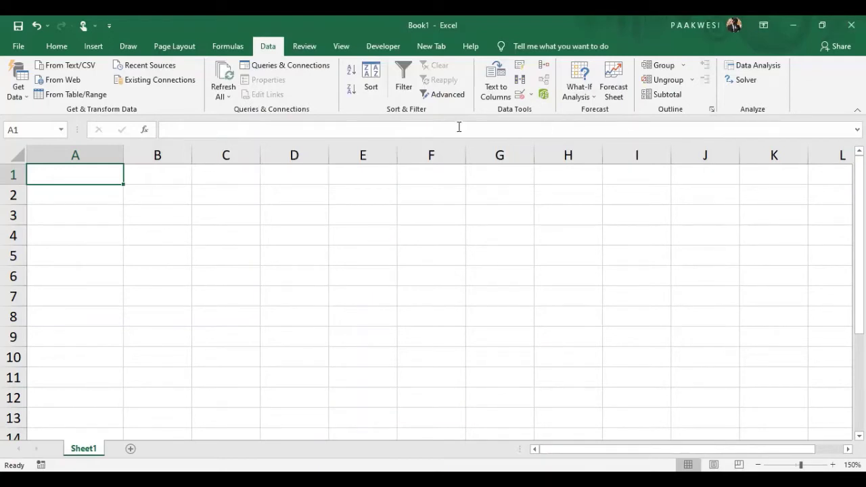
{"action": "left_click", "coordinate": [11, 47]}
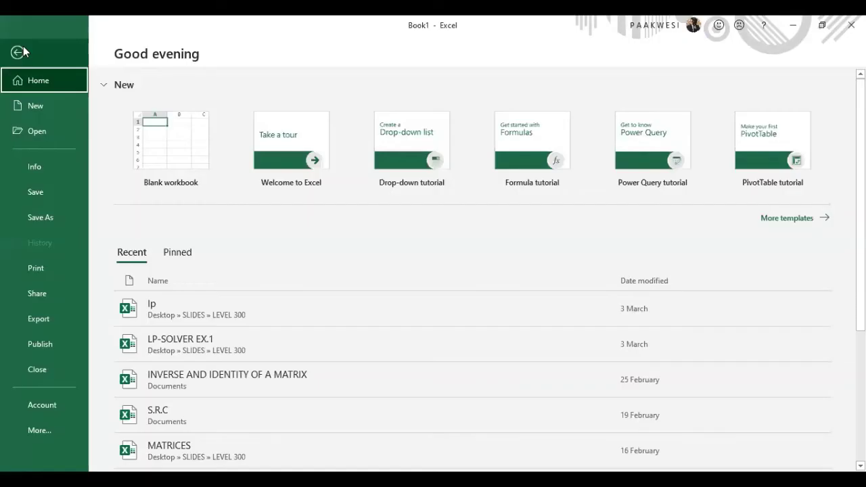
{"action": "left_click", "coordinate": [25, 52]}
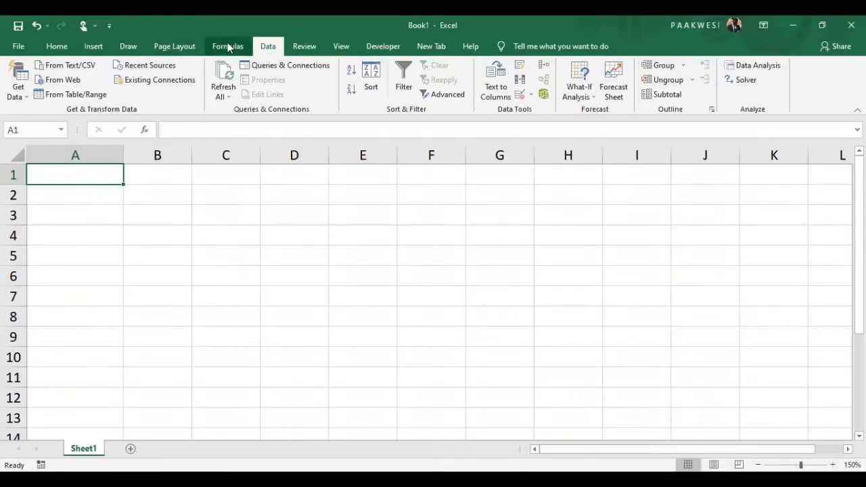
{"action": "left_click", "coordinate": [237, 46]}
{"action": "left_click", "coordinate": [260, 42]}
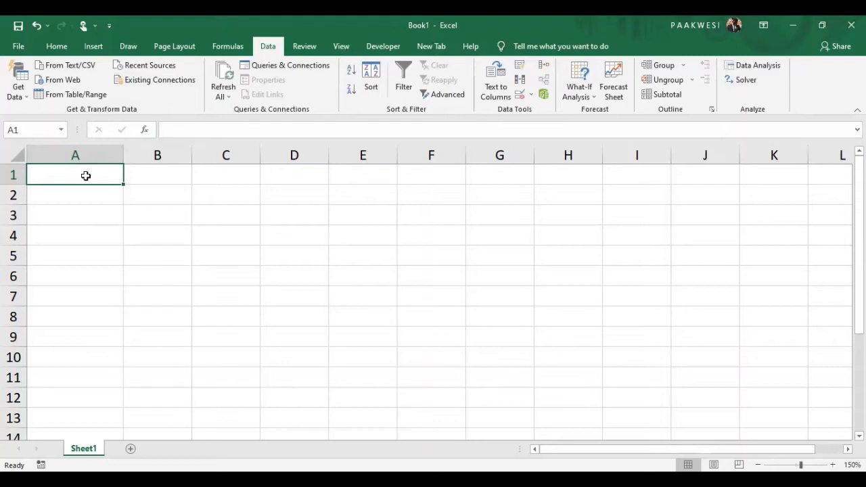
- Enter the heading "Decision Variables" in cell A1 and widen column A to fit it
{"action": "type", "text": "De"}
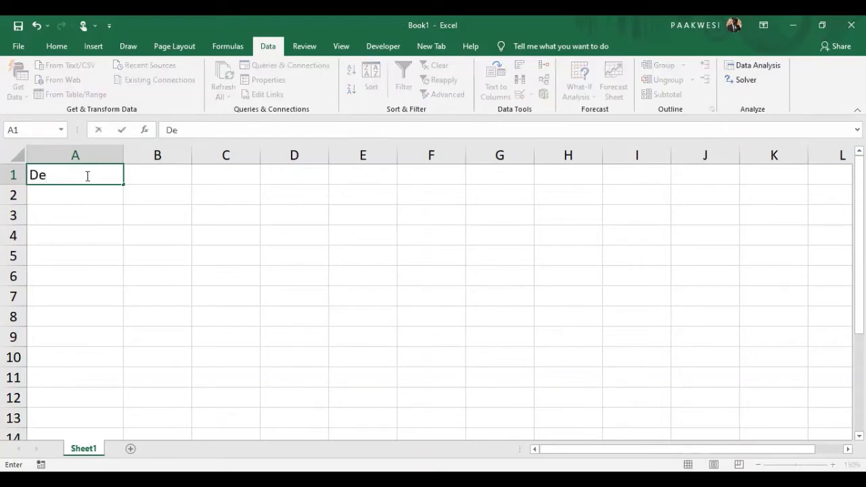
{"action": "type", "text": "cision Variables"}
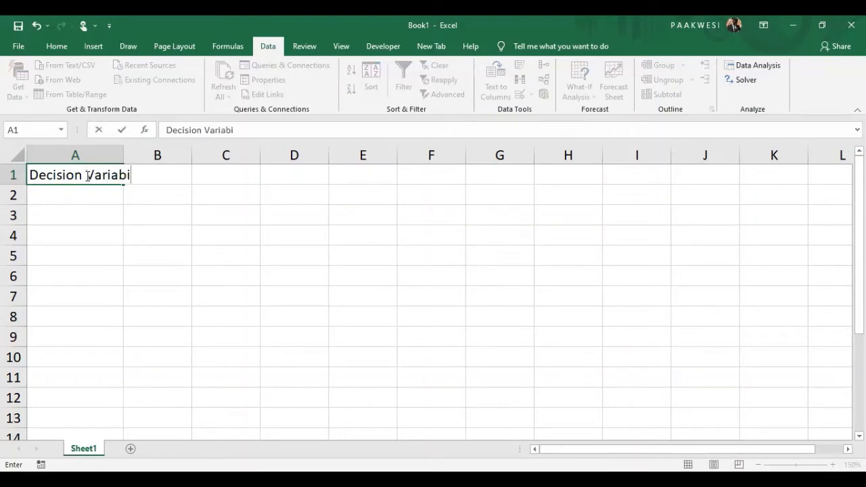
{"action": "left_click", "coordinate": [117, 155]}
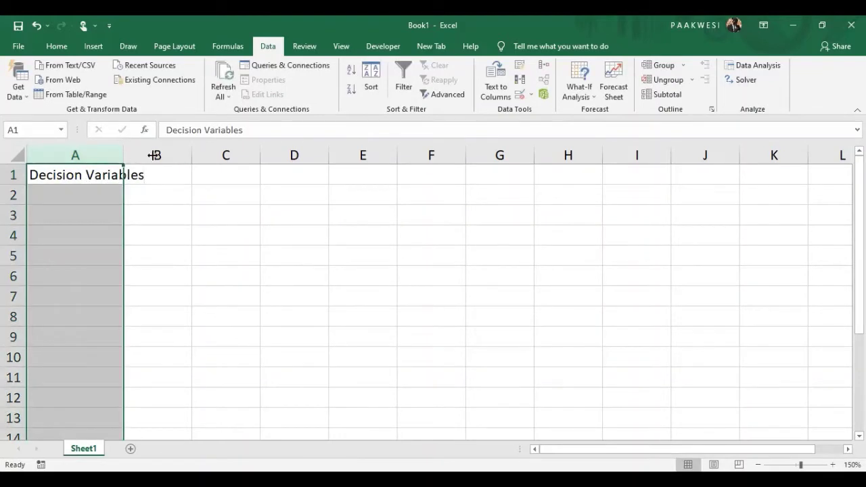
{"action": "left_click_drag", "start_coordinate": [123, 155], "coordinate": [154, 155]}
- Widen column B slightly and enter "Nokia" as the first product heading in B1
{"action": "left_click", "coordinate": [832, 463]}
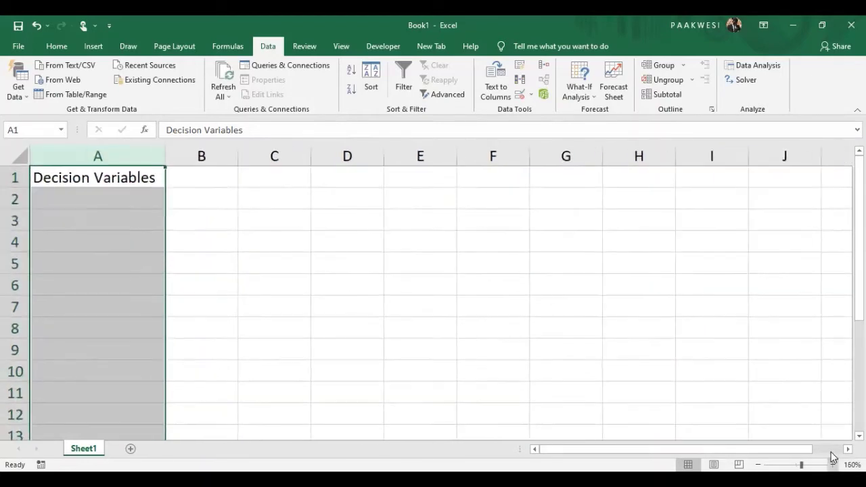
{"action": "left_click", "coordinate": [832, 464]}
{"action": "left_click", "coordinate": [222, 187]}
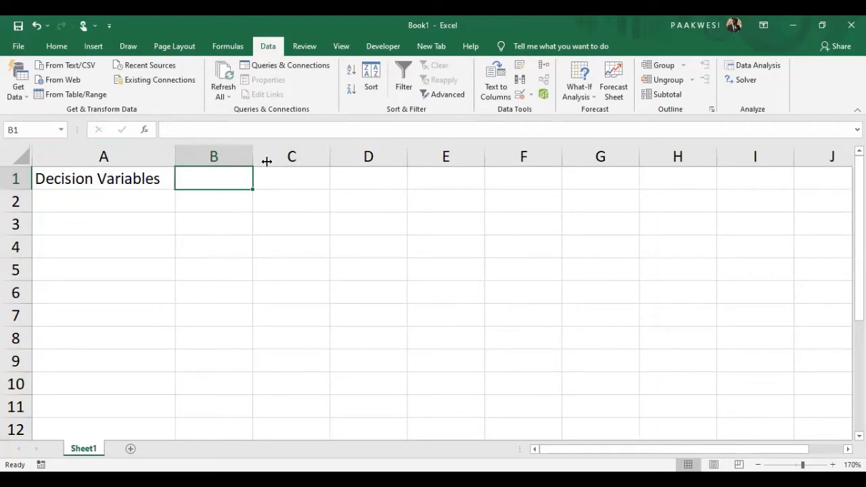
{"action": "left_click_drag", "start_coordinate": [252, 156], "coordinate": [268, 161]}
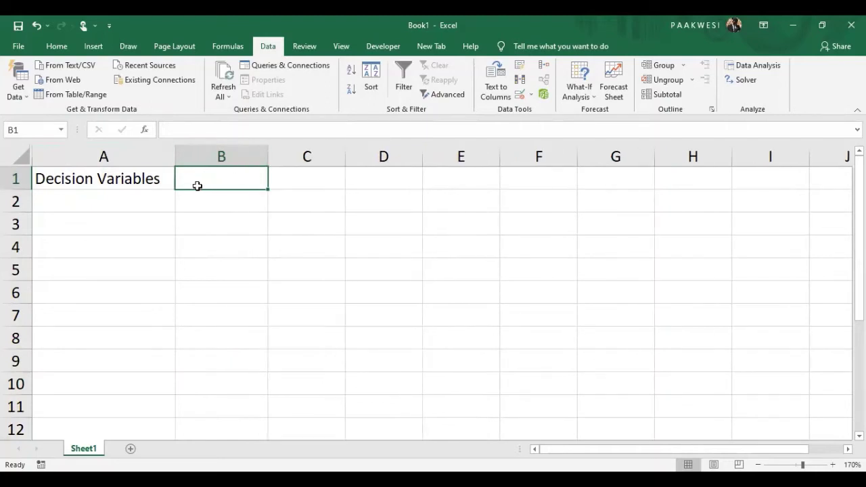
{"action": "type", "text": "f"}
{"action": "key", "text": "BackSpace"}
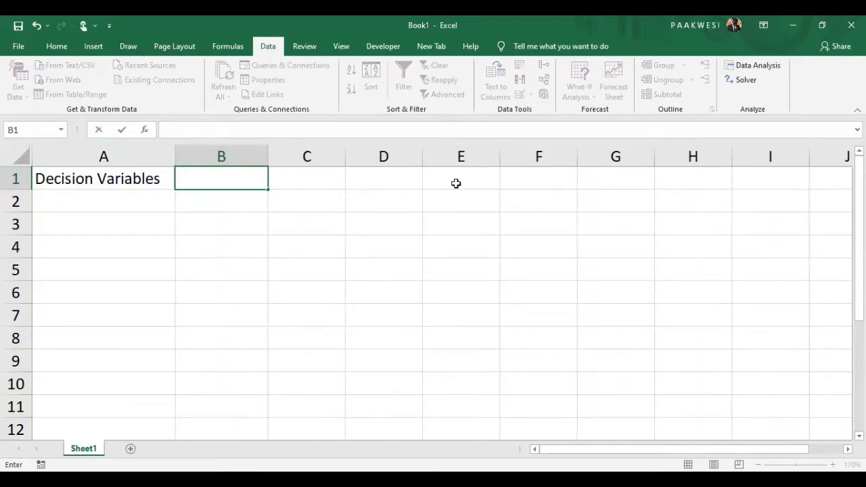
{"action": "type", "text": "Noki"}
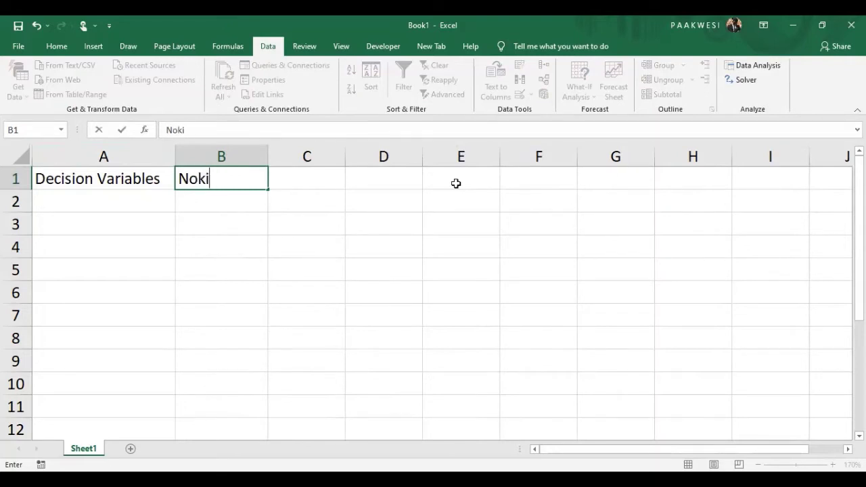
{"action": "type", "text": "a"}
{"action": "key", "text": "Tab"}
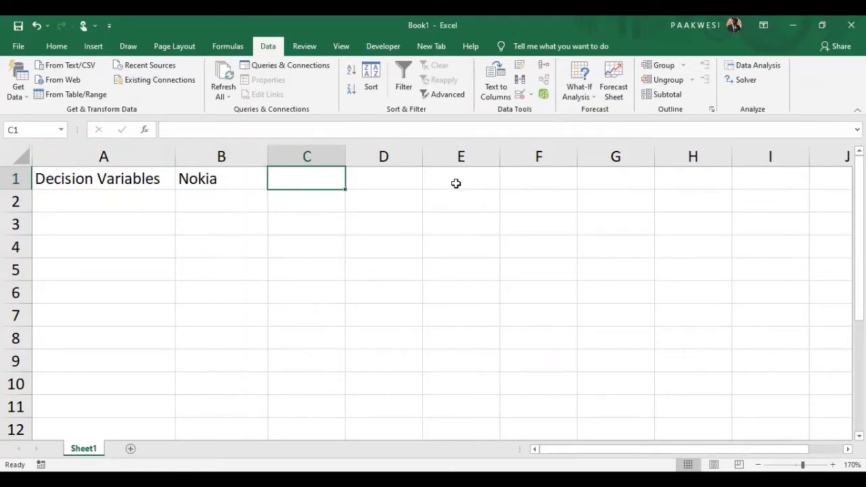
- Enter the product headings "Samsung" in C1 and "LG" in D1
{"action": "type", "text": "Samusu"}
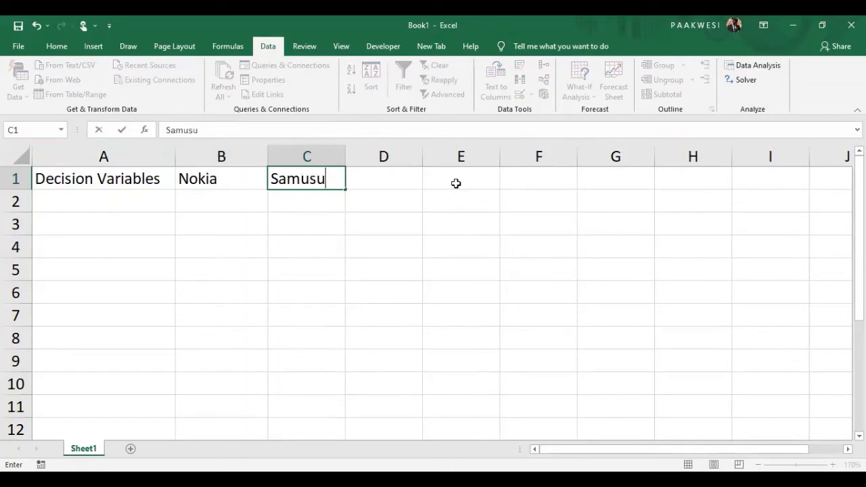
{"action": "key", "text": "BackSpace"}
{"action": "key", "text": "BackSpace"}
{"action": "key", "text": "BackSpace"}
{"action": "type", "text": "sung"}
{"action": "key", "text": "Tab"}
{"action": "type", "text": "Lg"}
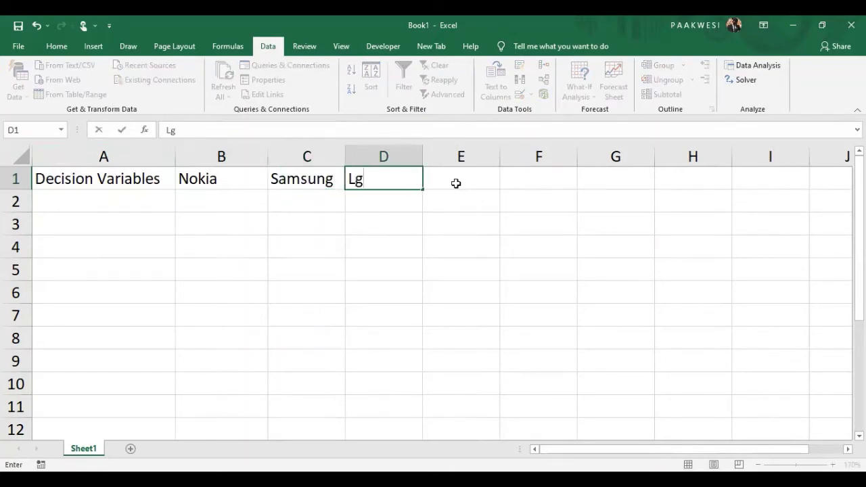
{"action": "key", "text": "BackSpace"}
{"action": "type", "text": "G"}
- Label cell A2 "Units to Order" beneath the Decision Variables heading
{"action": "left_click", "coordinate": [145, 208]}
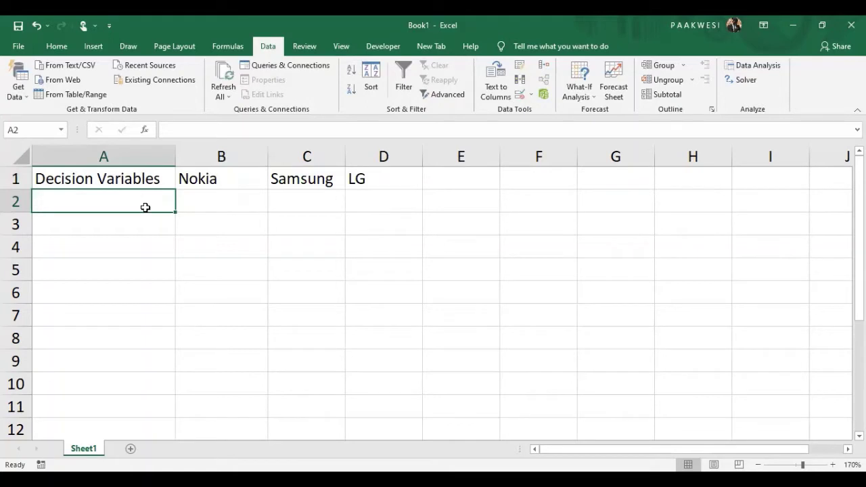
{"action": "type", "text": "Units"}
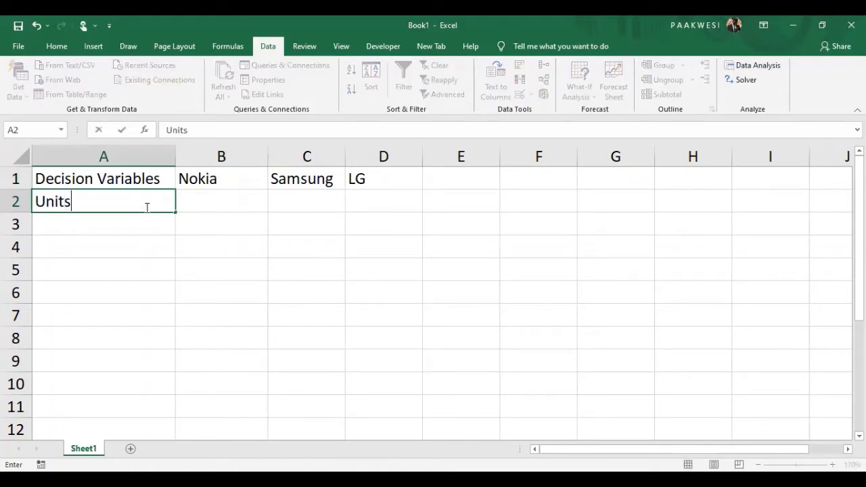
{"action": "type", "text": " to Order"}
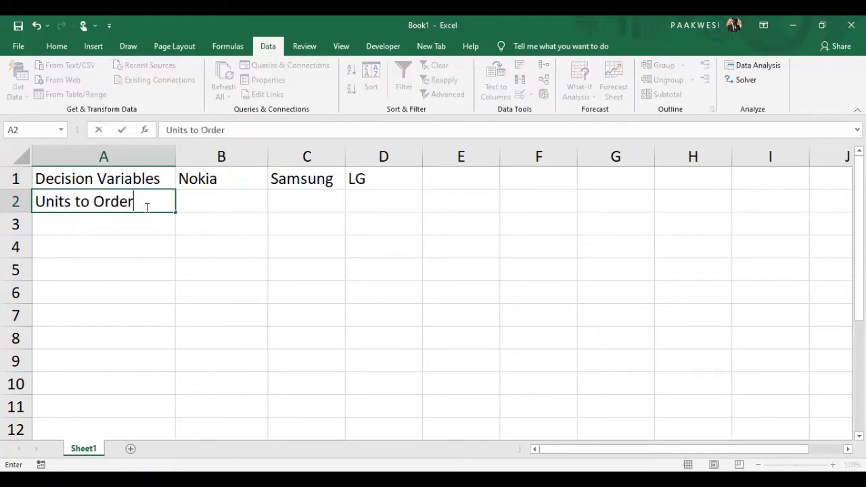
{"action": "key", "text": "Tab"}
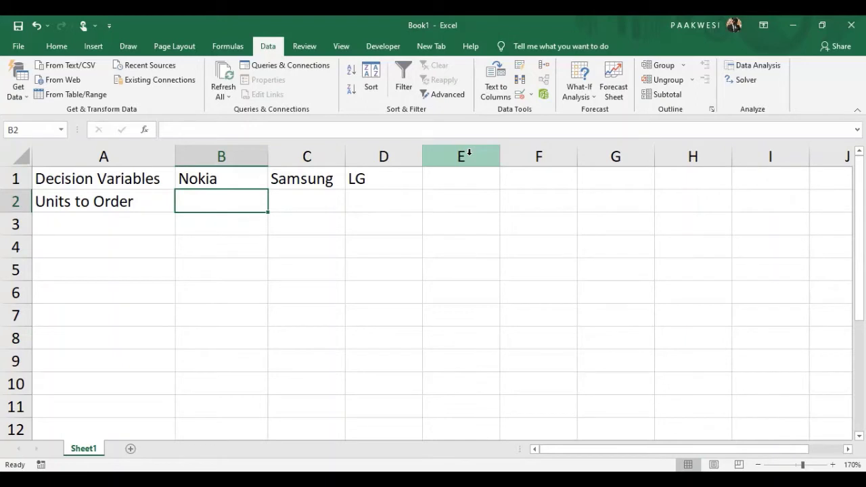
- Enter 0 as the starting units to order for Nokia, Samsung and LG in B2 through D2
{"action": "type", "text": "0"}
{"action": "key", "text": "Tab"}
{"action": "type", "text": "0"}
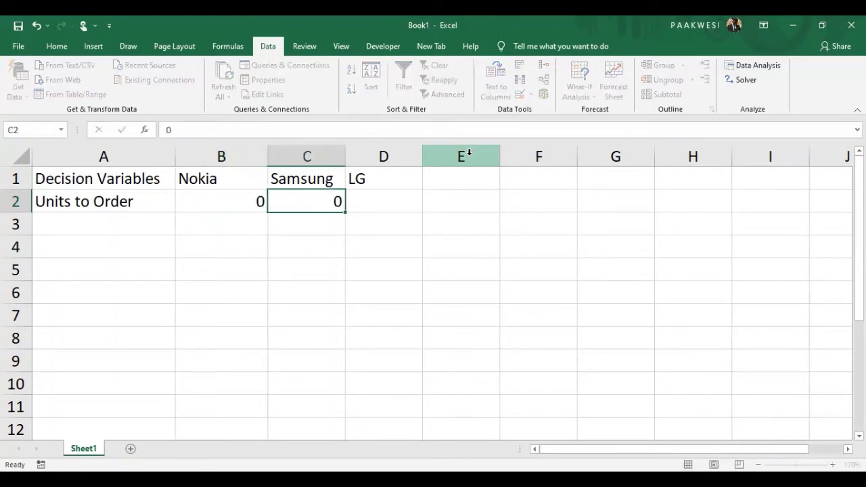
{"action": "key", "text": "Tab"}
{"action": "type", "text": "0"}
{"action": "key", "text": "Down"}
{"action": "key", "text": "Left"}
{"action": "key", "text": "Left"}
{"action": "key", "text": "Left"}
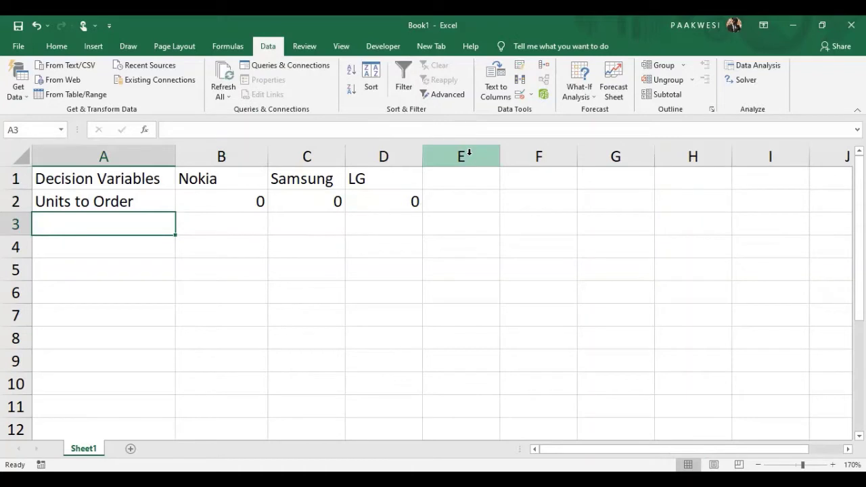
- Label cell A3 "Units profit" beneath the Units to Order row
{"action": "left_click", "coordinate": [469, 154]}
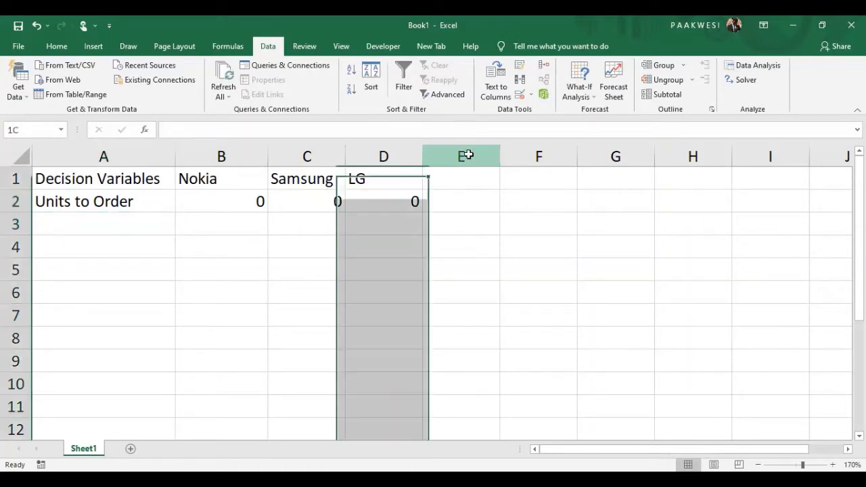
{"action": "left_click", "coordinate": [155, 221]}
{"action": "type", "text": "un"}
{"action": "key", "text": "BackSpace"}
{"action": "key", "text": "BackSpace"}
{"action": "key", "text": "BackSpace"}
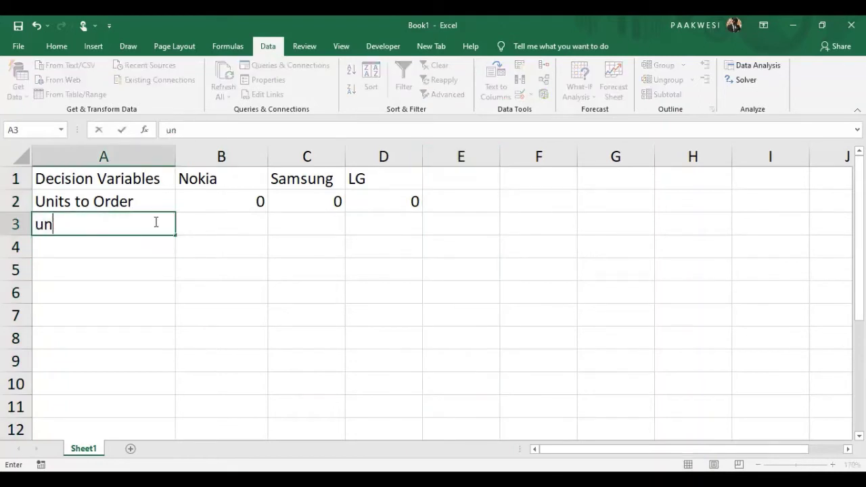
{"action": "type", "text": "Units "}
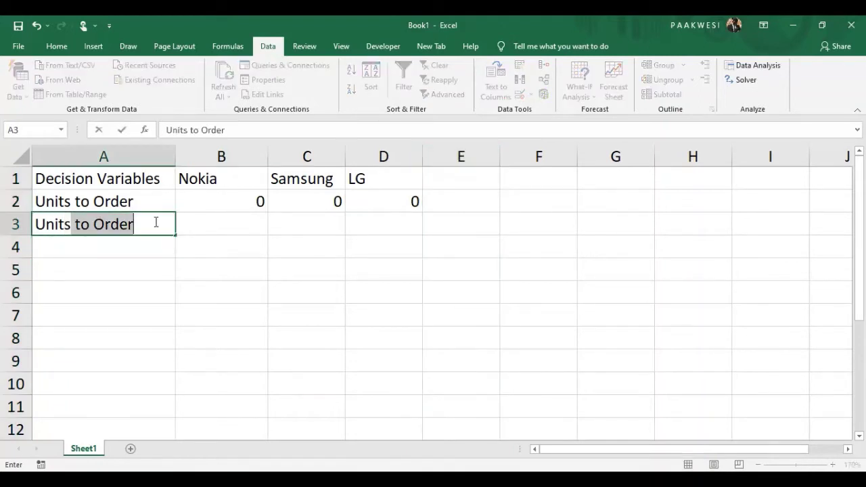
{"action": "type", "text": "profit"}
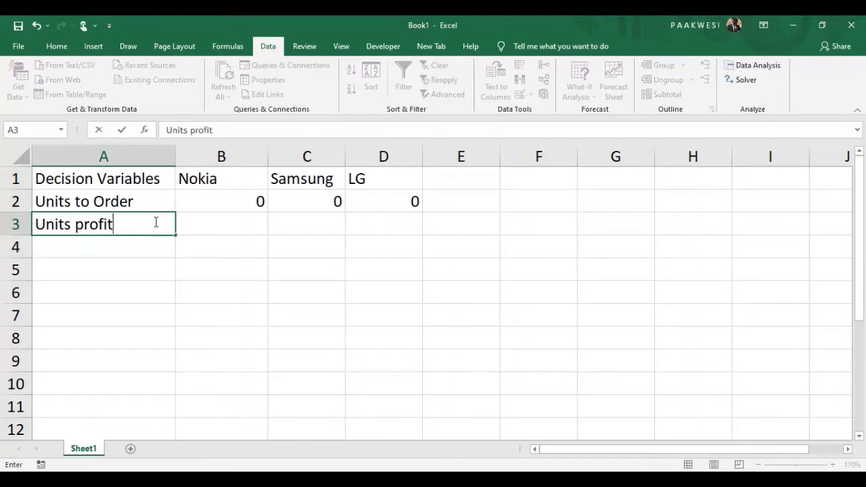
{"action": "key", "text": "Tab"}
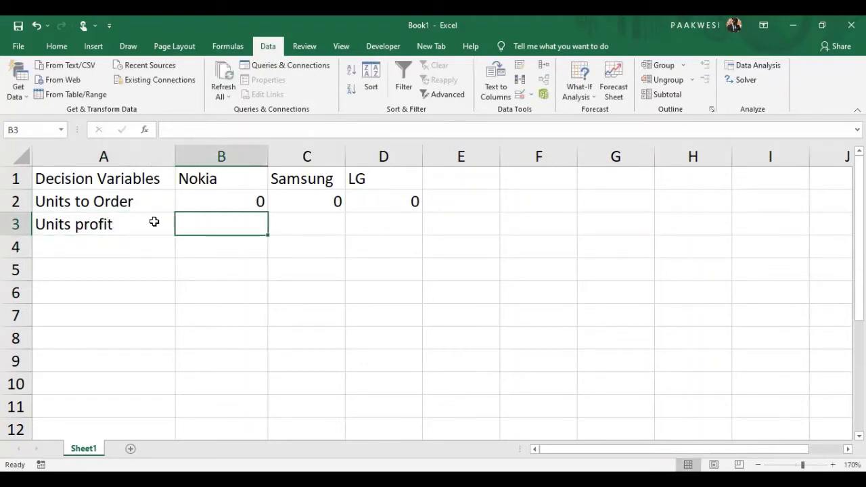
- Enter the unit profits 100 for Nokia, 300 for Samsung and 50 for LG in B3 through D3
{"action": "type", "text": "100"}
{"action": "key", "text": "Tab"}
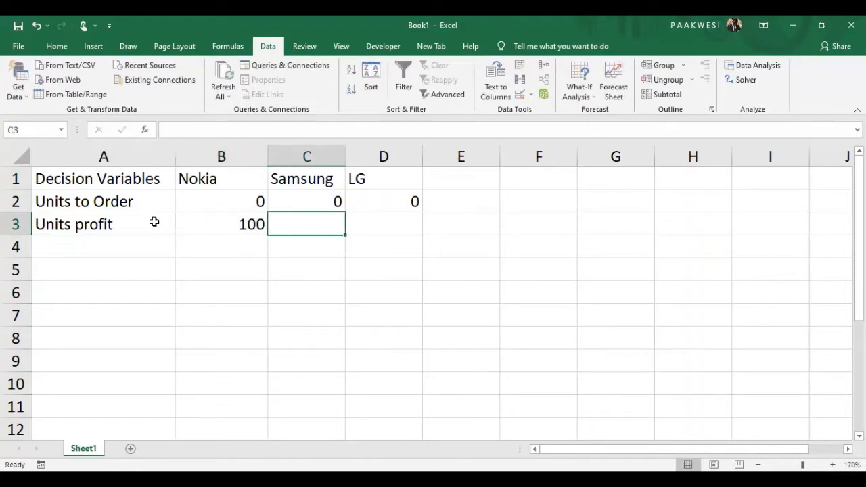
{"action": "type", "text": "300"}
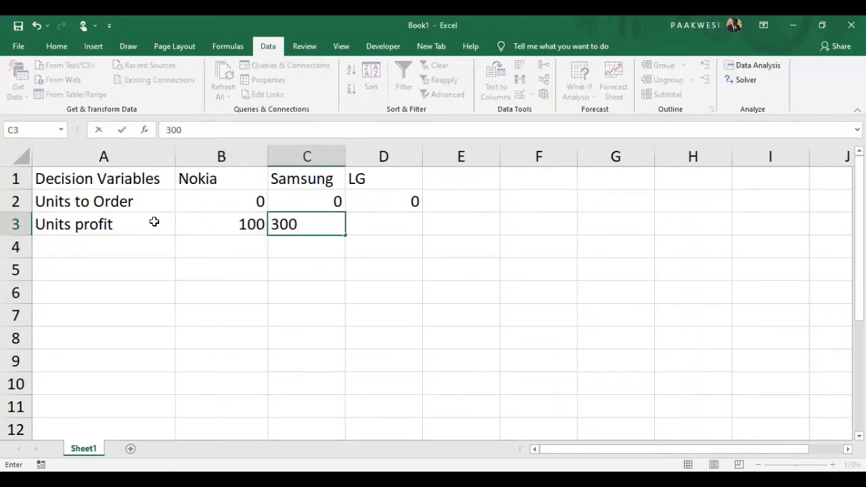
{"action": "key", "text": "Tab"}
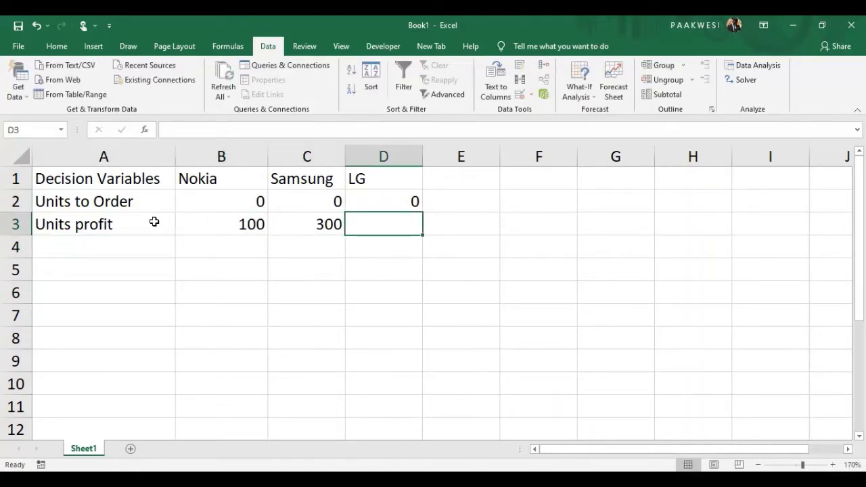
{"action": "type", "text": "50"}
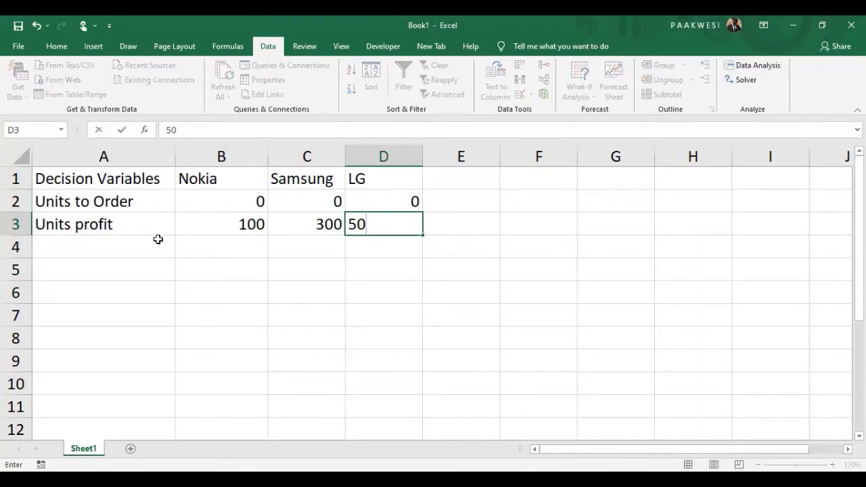
{"action": "left_click", "coordinate": [68, 241]}
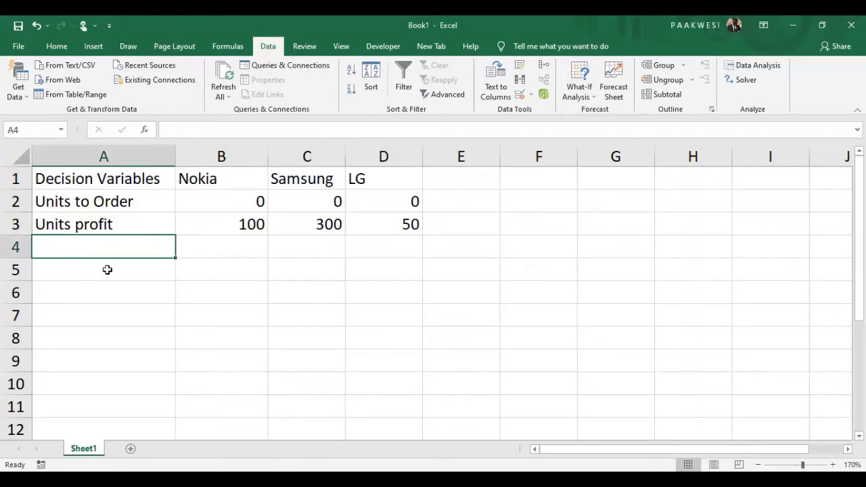
{"action": "type", "text": "Total "}
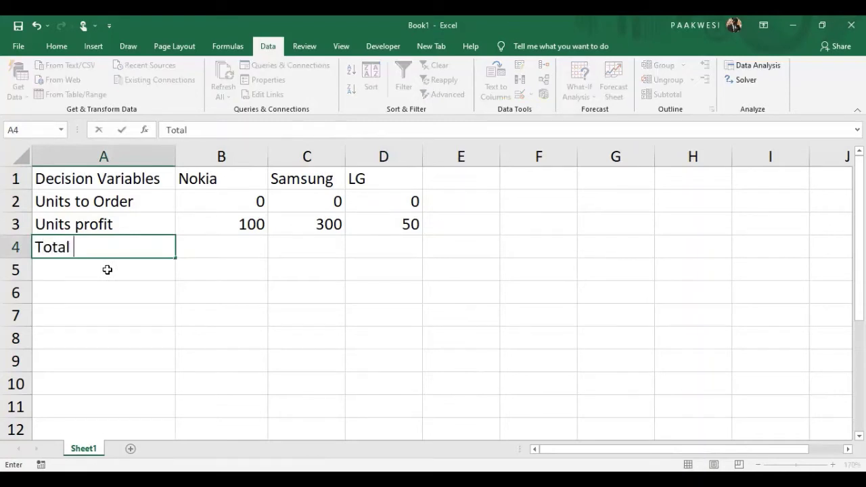
{"action": "type", "text": "O"}
{"action": "key", "text": "BackSpace"}
{"action": "key", "text": "BackSpace"}
{"action": "key", "text": "BackSpace"}
{"action": "key", "text": "BackSpace"}
{"action": "key", "text": "BackSpace"}
{"action": "key", "text": "BackSpace"}
{"action": "key", "text": "BackSpace"}
{"action": "type", "text": "I"}
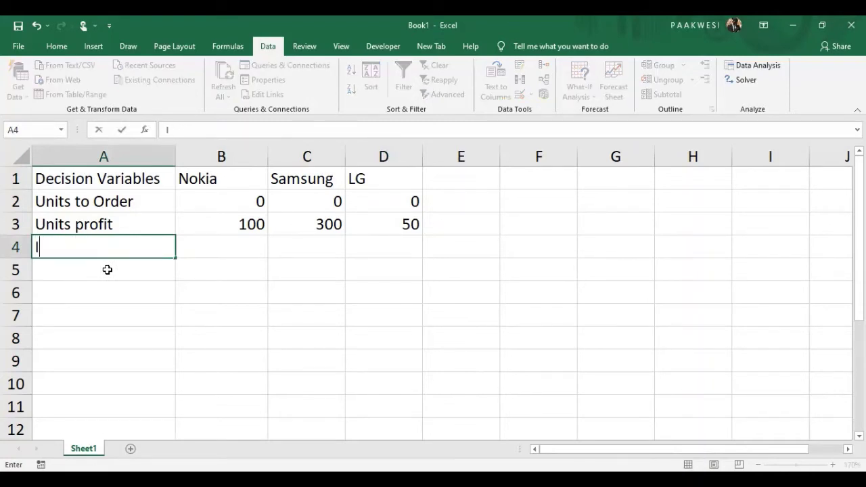
{"action": "key", "text": "BackSpace"}
- Label cell A4 "Objective Function" beneath the Units profit row
{"action": "type", "text": "Objec"}
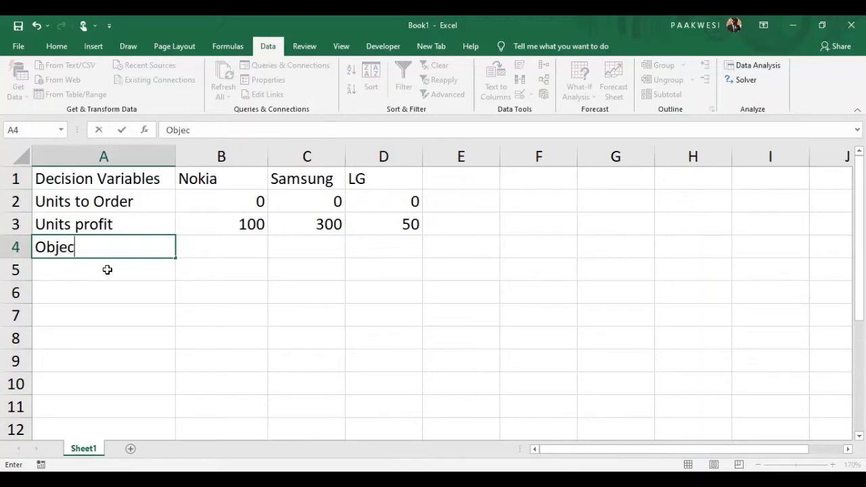
{"action": "type", "text": "tive Func"}
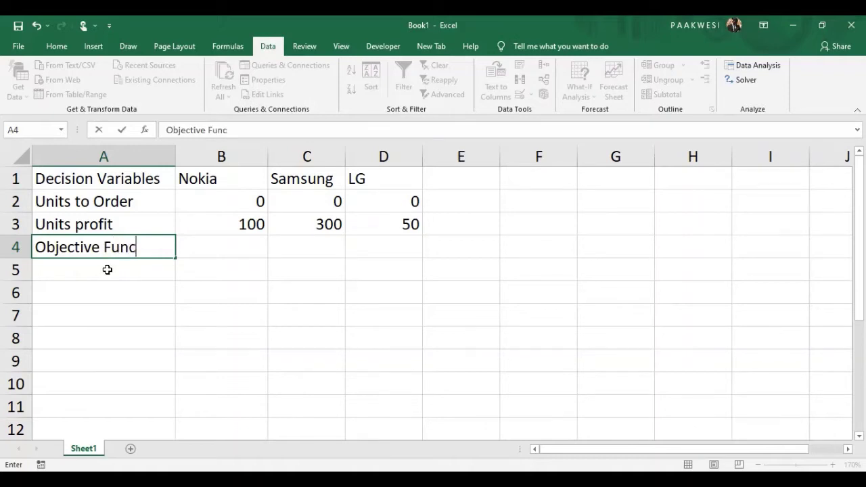
{"action": "type", "text": "tion"}
{"action": "key", "text": "Return"}
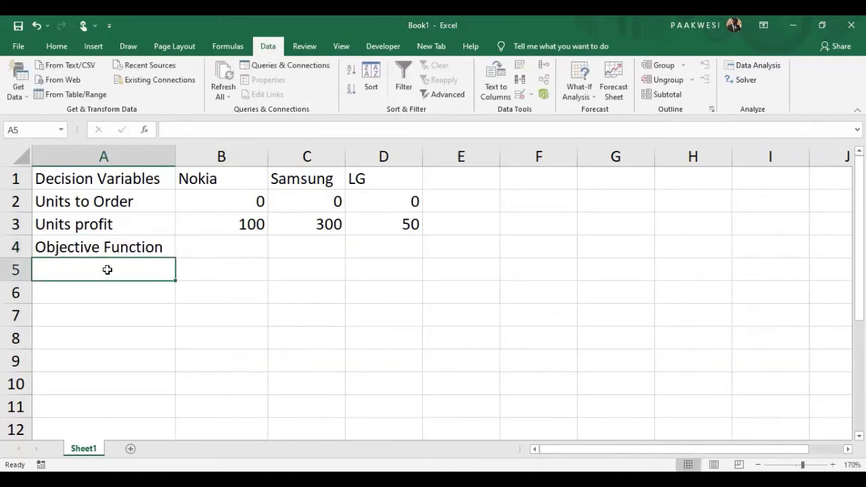
- Label cell A5 "Max Z" beneath the Objective Function heading
{"action": "type", "text": "Maxi"}
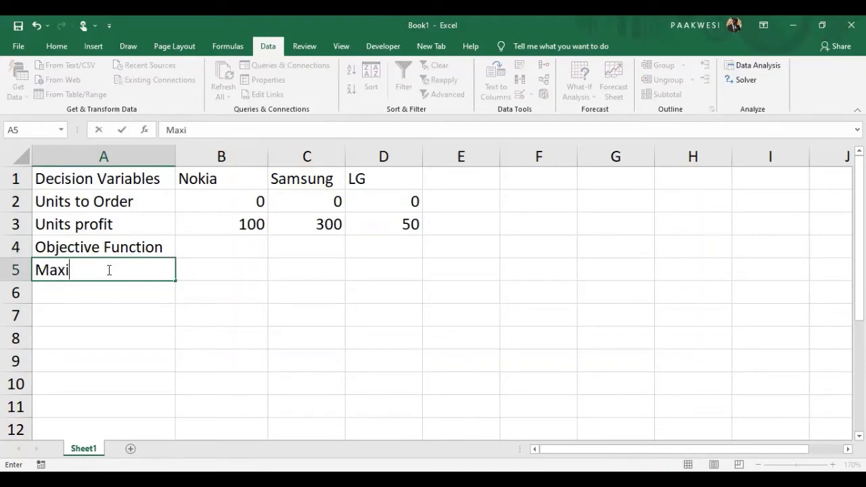
{"action": "key", "text": "BackSpace"}
{"action": "type", "text": "z"}
{"action": "key", "text": "BackSpace"}
{"action": "type", "text": "Z"}
{"action": "left_click", "coordinate": [206, 274]}
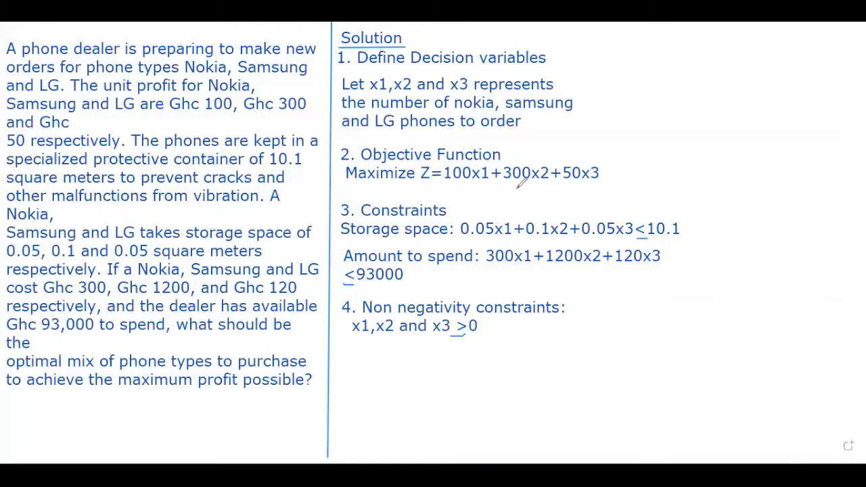
- On the whiteboard, underline the three objective function terms and write 100(0)+300(0)+50(0)=0 below the non-negativity constraints
{"action": "left_click_drag", "start_coordinate": [481, 179], "coordinate": [436, 179]}
{"action": "left_click_drag", "start_coordinate": [503, 183], "coordinate": [596, 180]}
{"action": "left_click", "coordinate": [371, 391]}
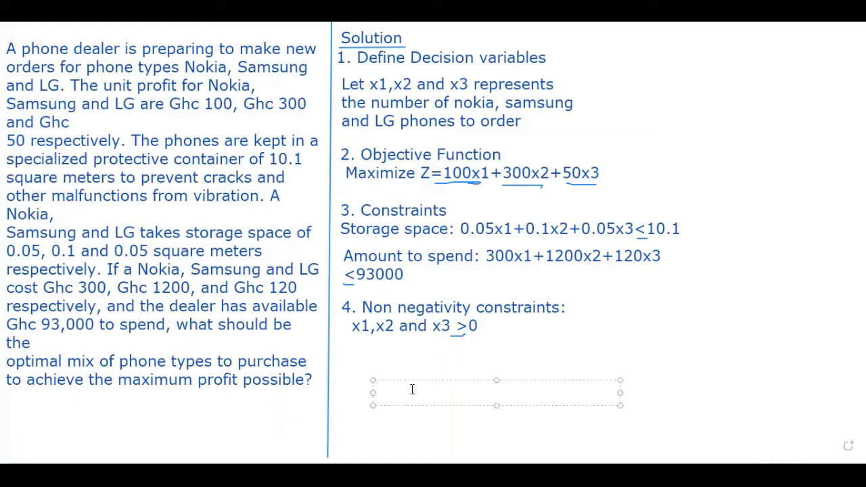
{"action": "type", "text": "100(0"}
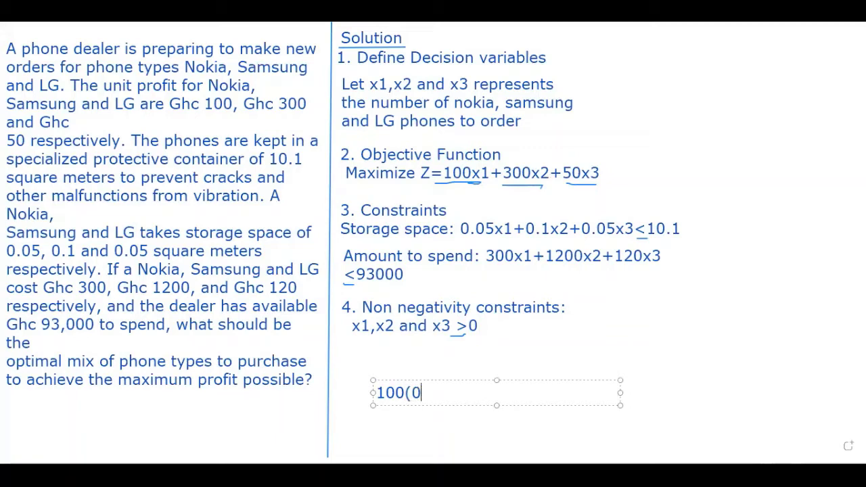
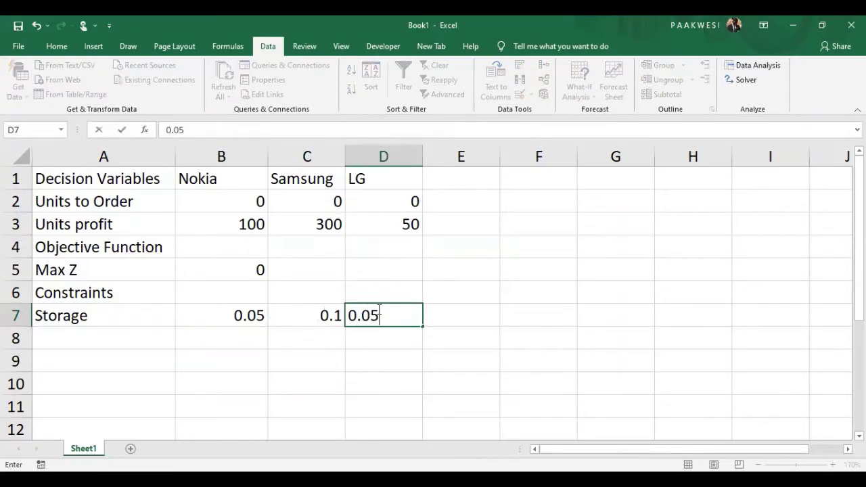
- Add the headings "Utilization" in E6 and "Available" in F6 on the Constraints row
{"action": "left_click", "coordinate": [444, 293]}
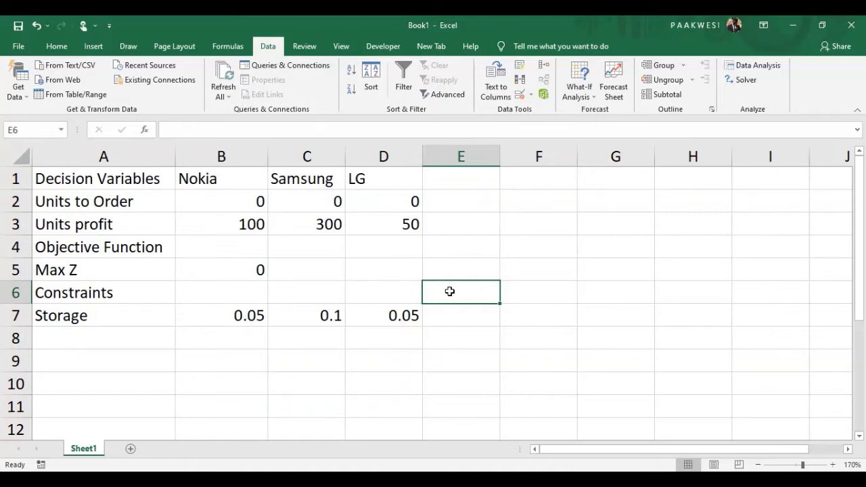
{"action": "type", "text": "Ui"}
{"action": "key", "text": "BackSpace"}
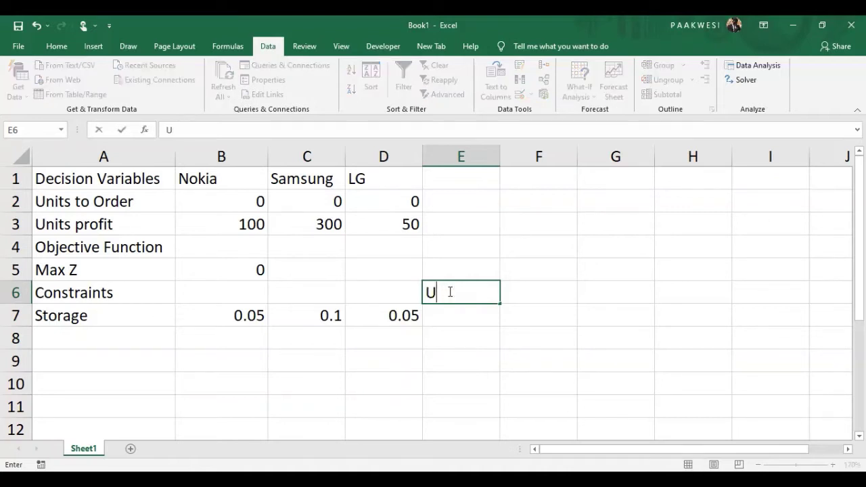
{"action": "type", "text": "tiliza"}
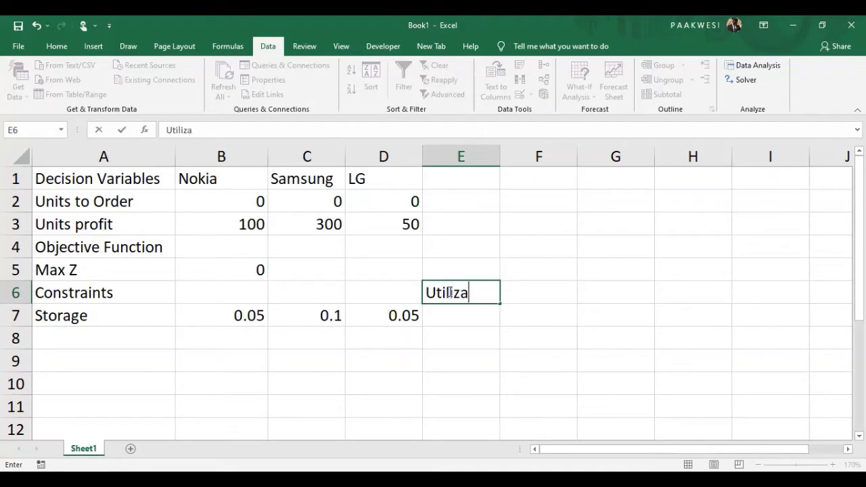
{"action": "type", "text": "tipn"}
{"action": "key", "text": "BackSpace"}
{"action": "key", "text": "BackSpace"}
{"action": "type", "text": "on"}
{"action": "key", "text": "Tab"}
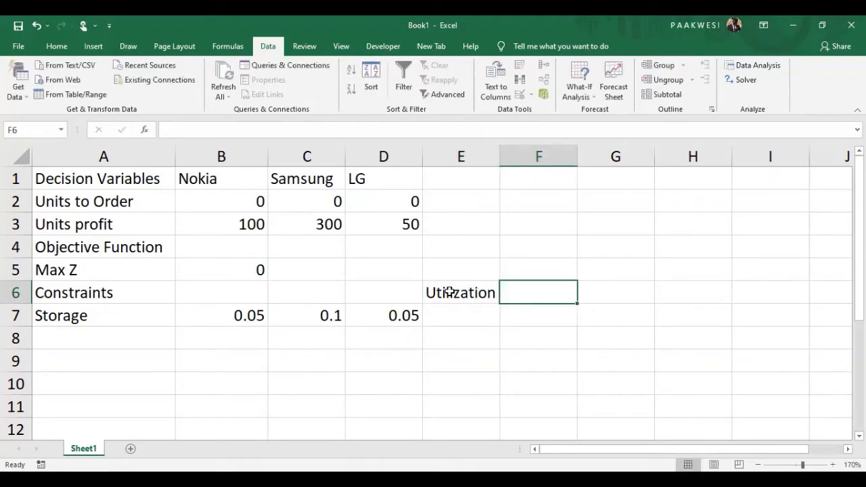
{"action": "type", "text": "Available"}
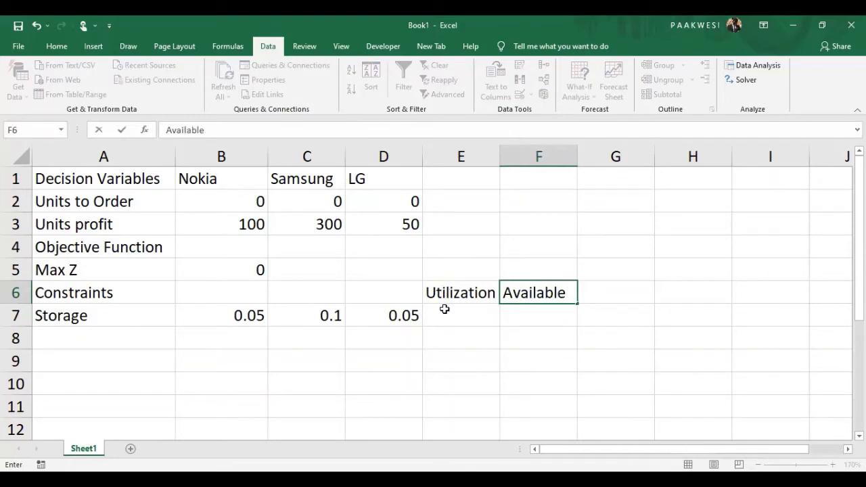
- Enter 10.1 as the available storage in F7
{"action": "left_click", "coordinate": [528, 314]}
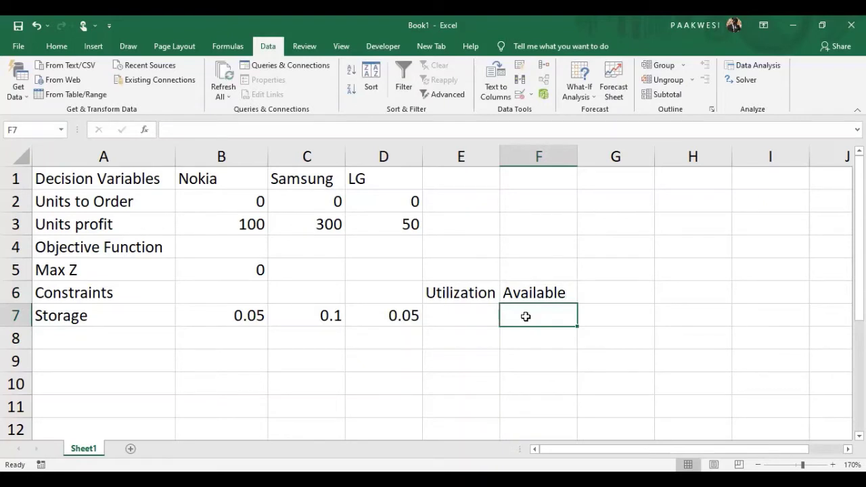
{"action": "type", "text": "1"}
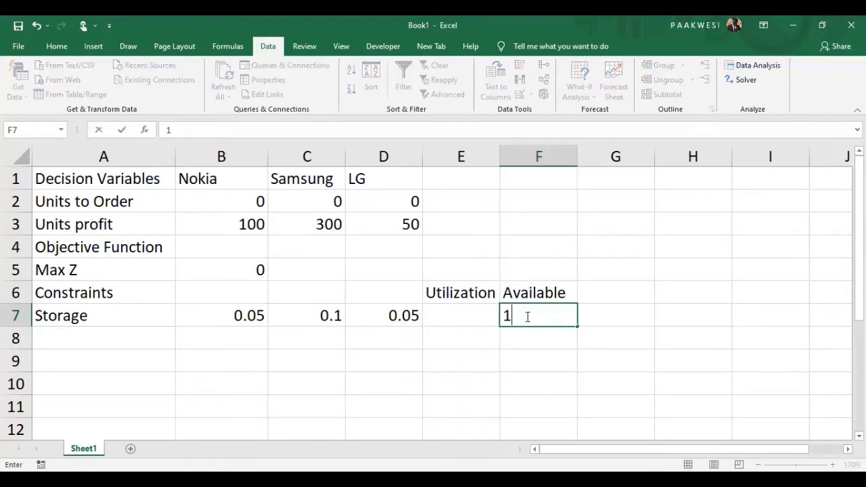
{"action": "type", "text": "0/1"}
{"action": "key", "text": "BackSpace"}
{"action": "key", "text": "BackSpace"}
{"action": "type", "text": ".1"}
{"action": "left_click", "coordinate": [464, 317]}
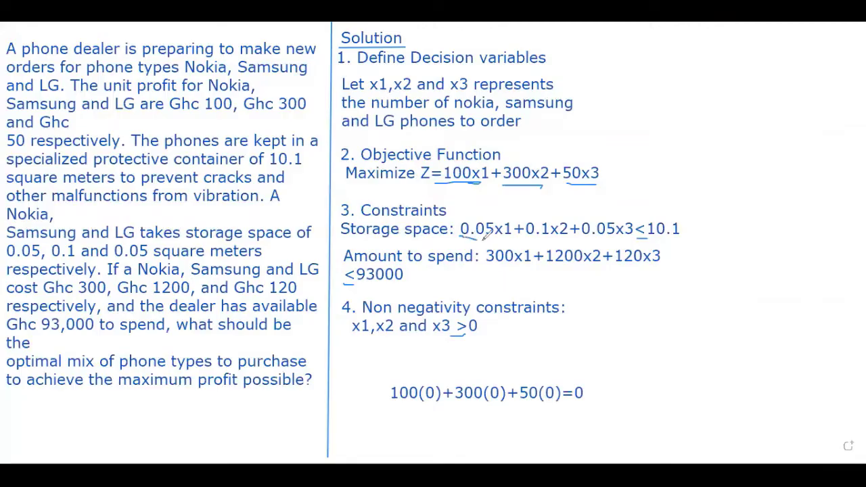
- On the whiteboard, circle the terms 0.05x1, 0.1x2 and 0.05x3 and the limit 10.1 in the storage space constraint
{"action": "mouse_move", "coordinate": [460, 237]}
{"action": "left_mouse_down"}
{"action": "mouse_move", "coordinate": [513, 238]}
{"action": "mouse_move", "coordinate": [520, 215]}
{"action": "mouse_move", "coordinate": [475, 206]}
{"action": "mouse_move", "coordinate": [464, 220]}
{"action": "mouse_move", "coordinate": [468, 235]}
{"action": "left_mouse_up"}
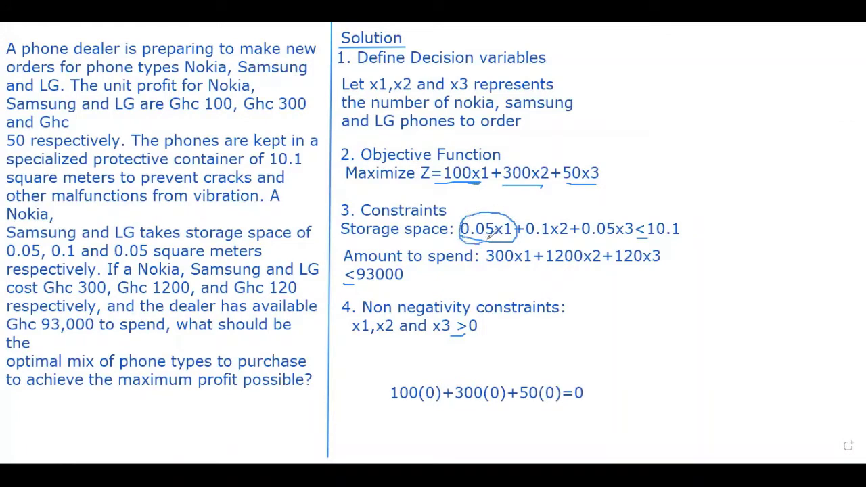
{"action": "mouse_move", "coordinate": [530, 235]}
{"action": "left_mouse_down"}
{"action": "mouse_move", "coordinate": [577, 236]}
{"action": "mouse_move", "coordinate": [541, 211]}
{"action": "mouse_move", "coordinate": [523, 233]}
{"action": "mouse_move", "coordinate": [629, 242]}
{"action": "mouse_move", "coordinate": [643, 208]}
{"action": "mouse_move", "coordinate": [583, 215]}
{"action": "mouse_move", "coordinate": [604, 238]}
{"action": "left_mouse_up"}
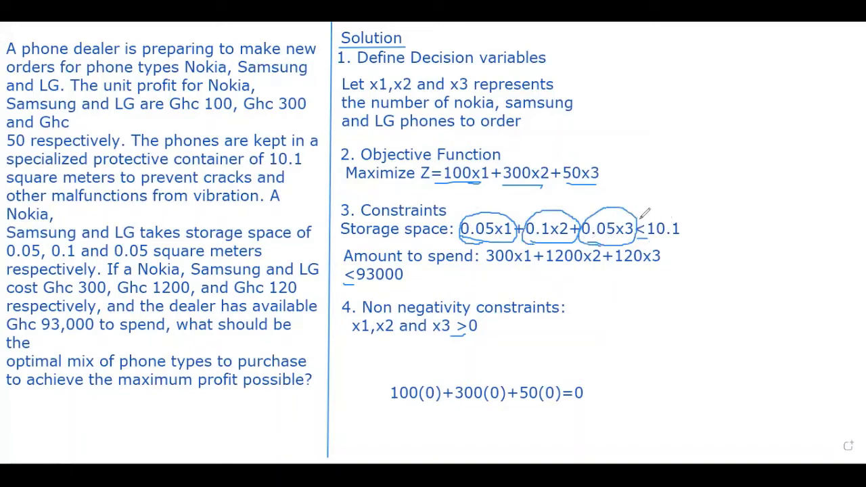
{"action": "mouse_move", "coordinate": [651, 208]}
{"action": "left_mouse_down"}
{"action": "mouse_move", "coordinate": [654, 234]}
{"action": "mouse_move", "coordinate": [689, 234]}
{"action": "mouse_move", "coordinate": [667, 206]}
{"action": "mouse_move", "coordinate": [653, 211]}
{"action": "left_mouse_up"}
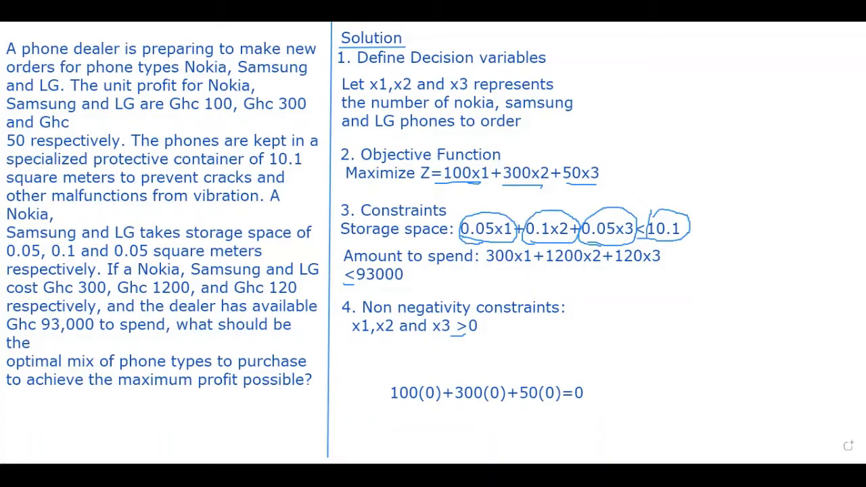
- Switch back to Excel and calculate the storage utilization in E7 with =SUMPRODUCT(B7:D7,B2:D2)
{"action": "key", "text": "alt+Tab"}
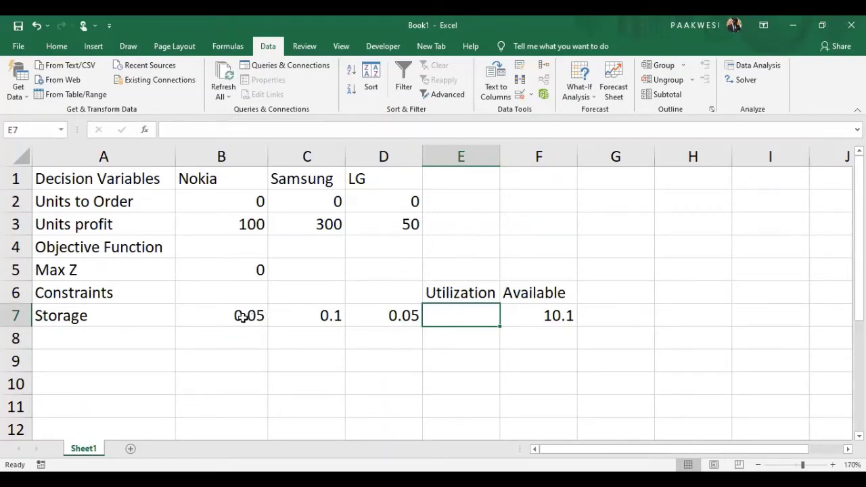
{"action": "left_click", "coordinate": [241, 314]}
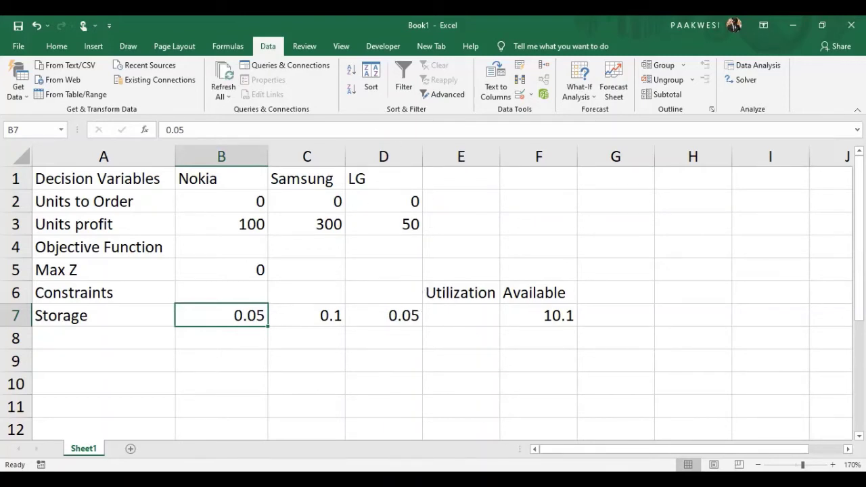
{"action": "left_click", "coordinate": [439, 311]}
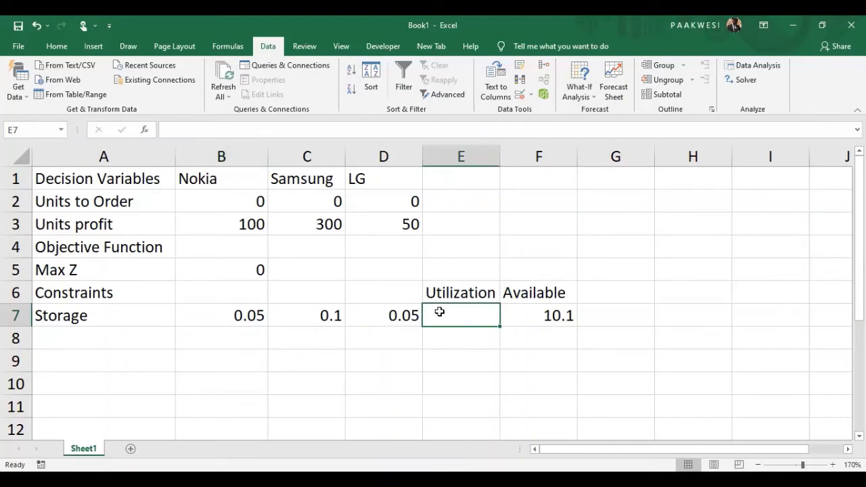
{"action": "type", "text": "="}
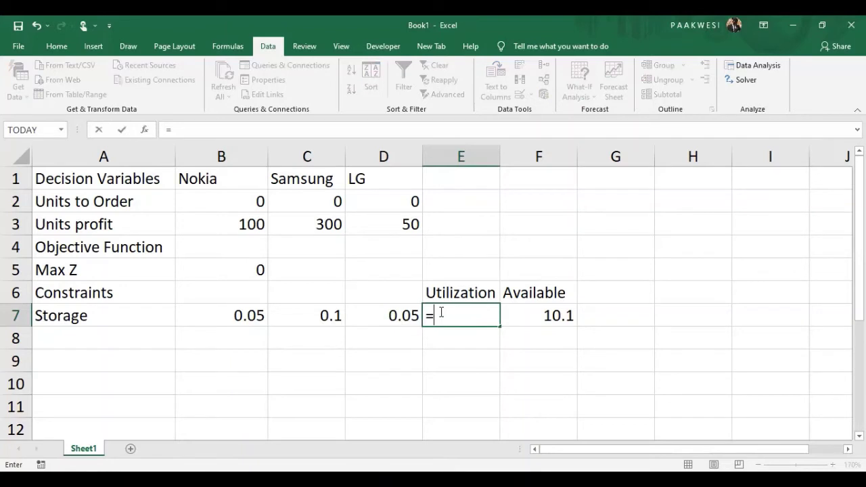
{"action": "type", "text": "sumpr"}
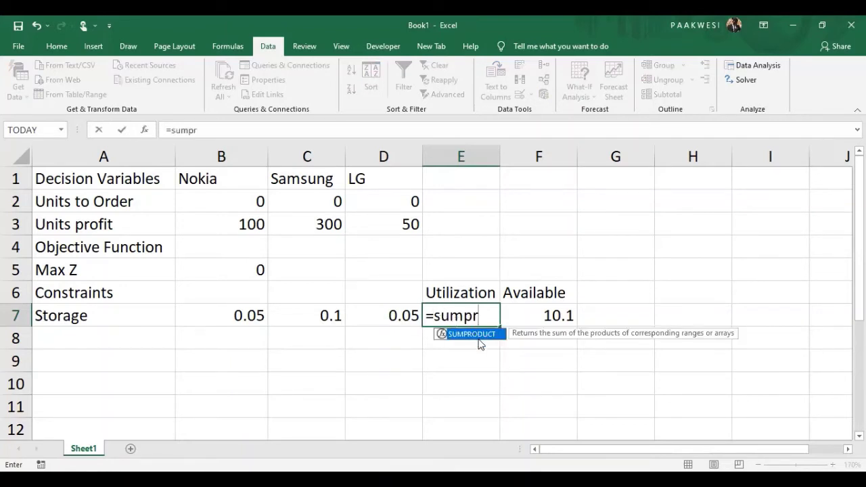
{"action": "key", "text": "Tab"}
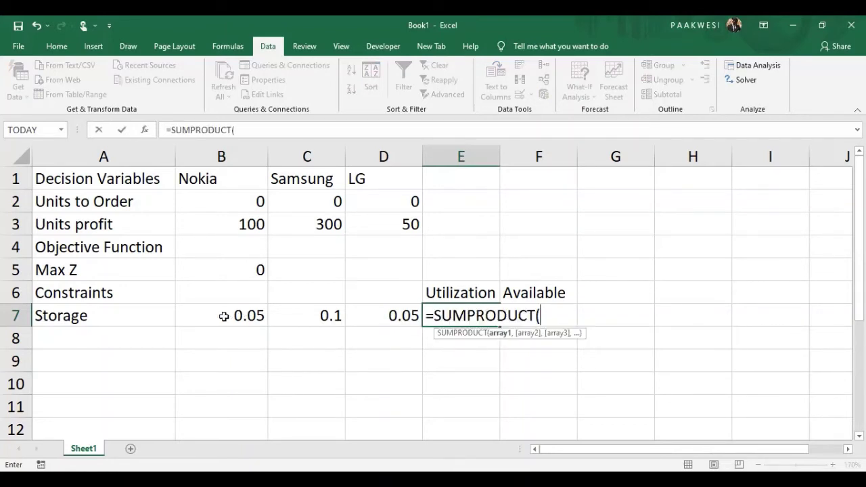
{"action": "left_click", "coordinate": [220, 316]}
{"action": "left_click_drag", "start_coordinate": [246, 316], "coordinate": [375, 311]}
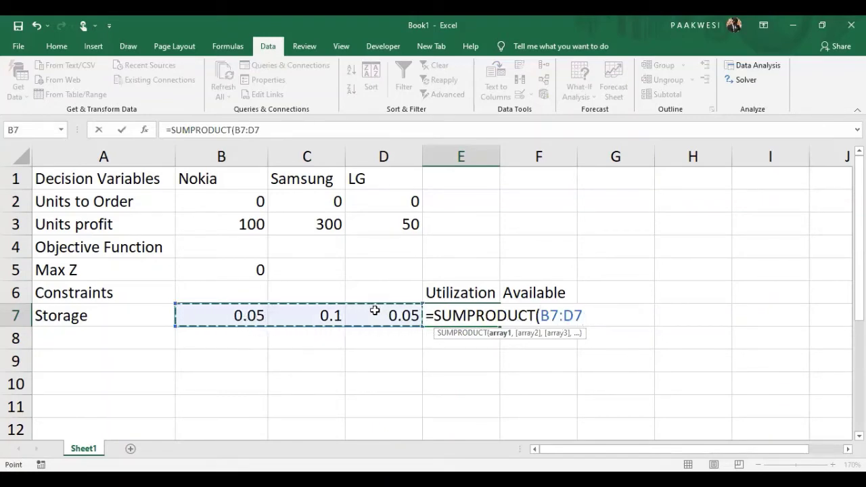
{"action": "type", "text": ","}
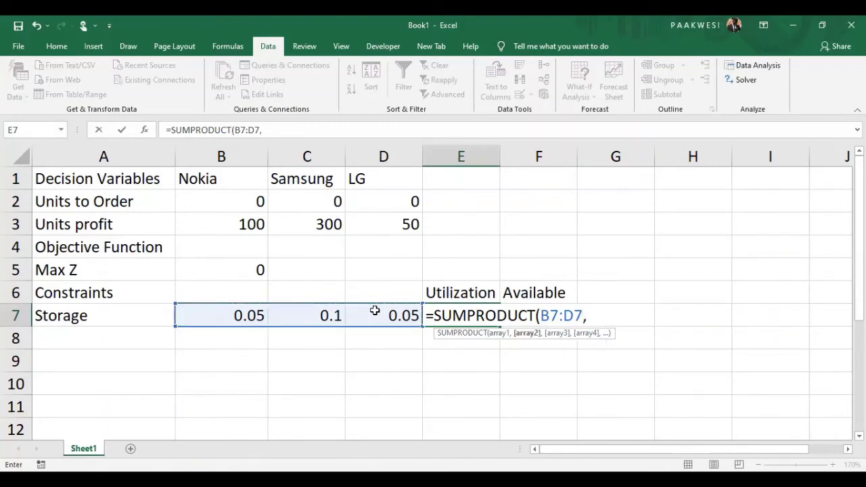
{"action": "left_click", "coordinate": [239, 201]}
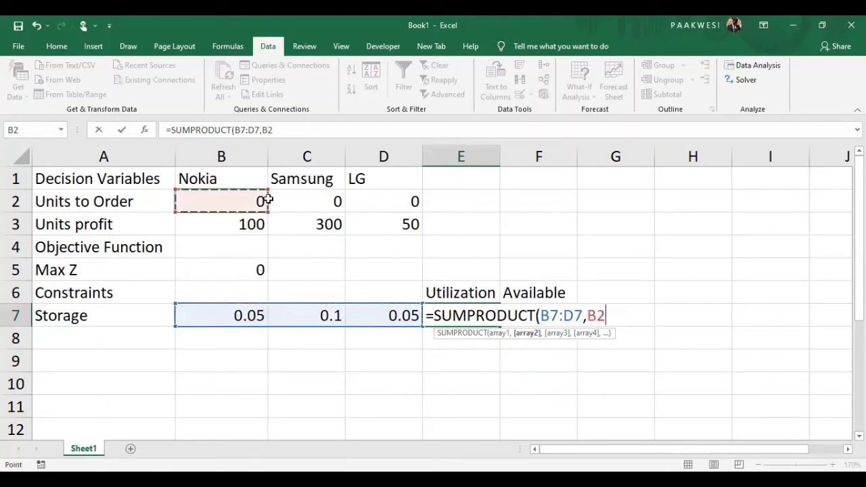
{"action": "left_click", "coordinate": [374, 199], "text": "shift"}
{"action": "key", "text": "Return"}
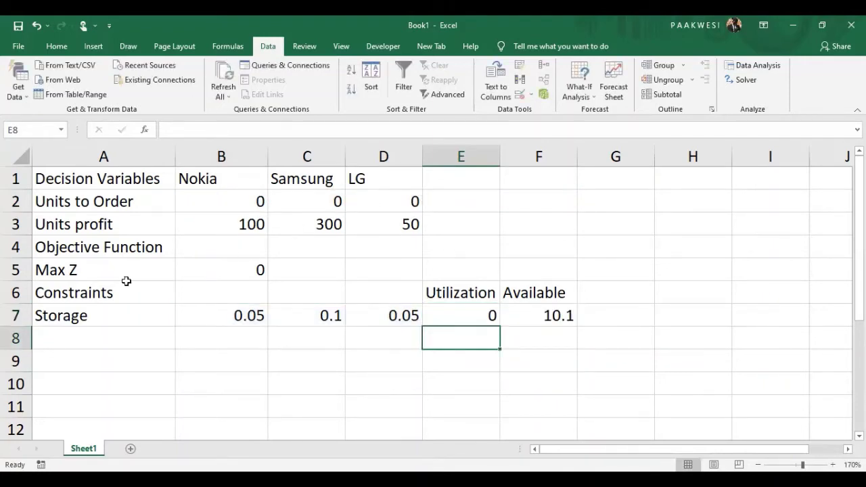
- Label A8 "Amount to spend" and enter the unit costs 300, 1200 and 120 for Nokia, Samsung and LG in B8:D8
{"action": "left_click", "coordinate": [47, 335]}
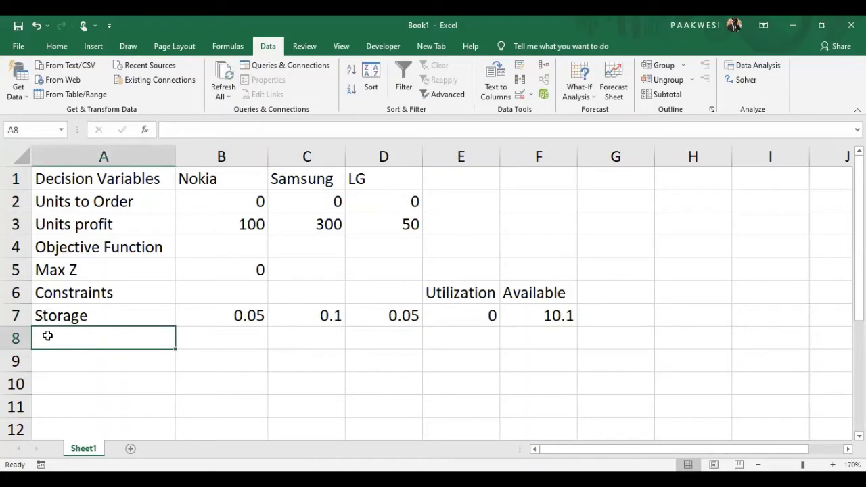
{"action": "type", "text": "Amou"}
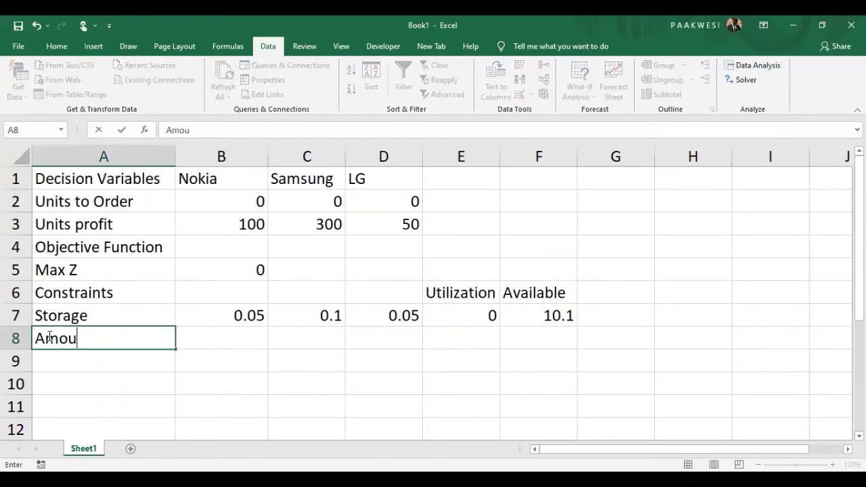
{"action": "type", "text": "nt to spend"}
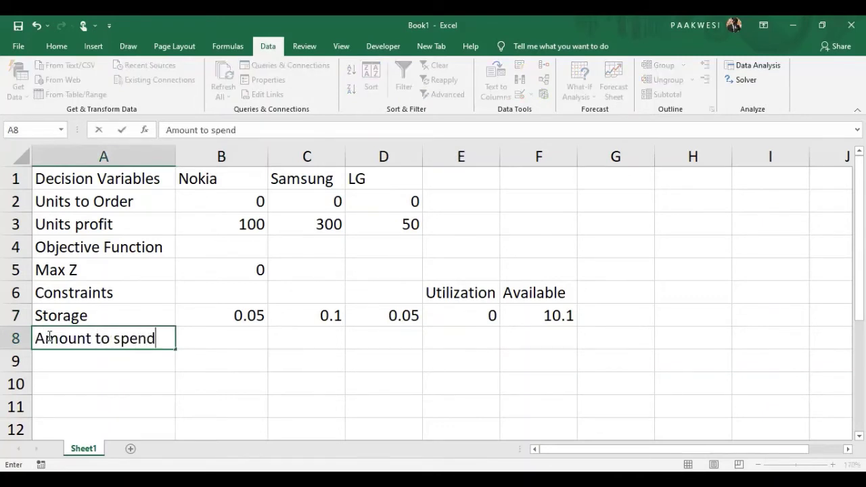
{"action": "left_click", "coordinate": [215, 334]}
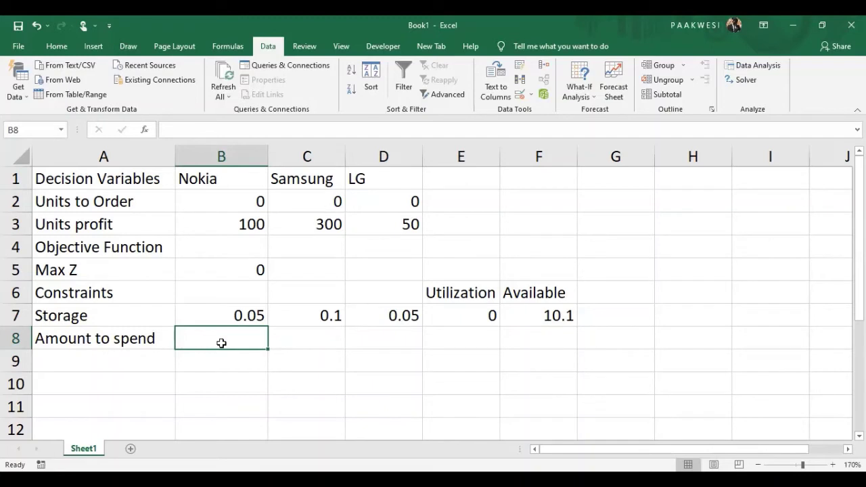
{"action": "type", "text": "300"}
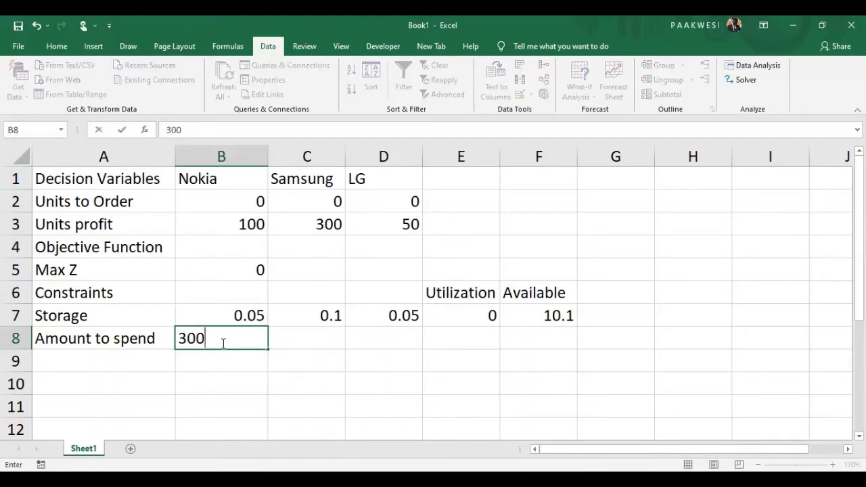
{"action": "key", "text": "Tab"}
{"action": "type", "text": "1200"}
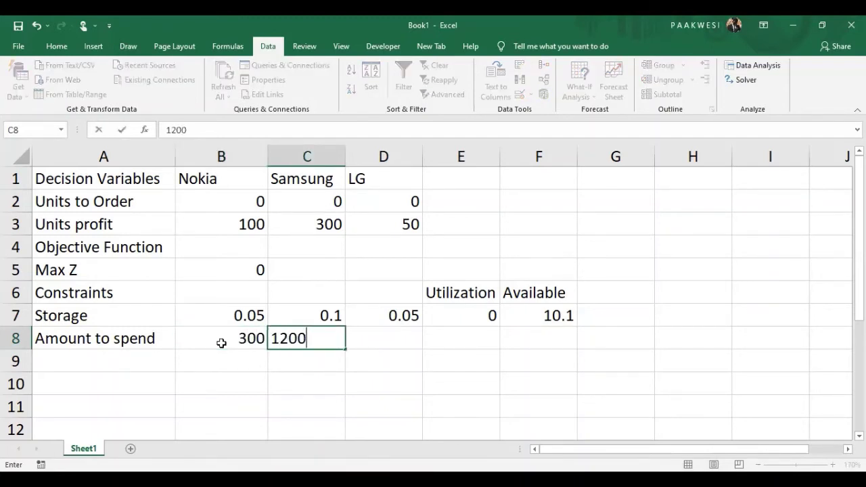
{"action": "key", "text": "Tab"}
{"action": "type", "text": "120"}
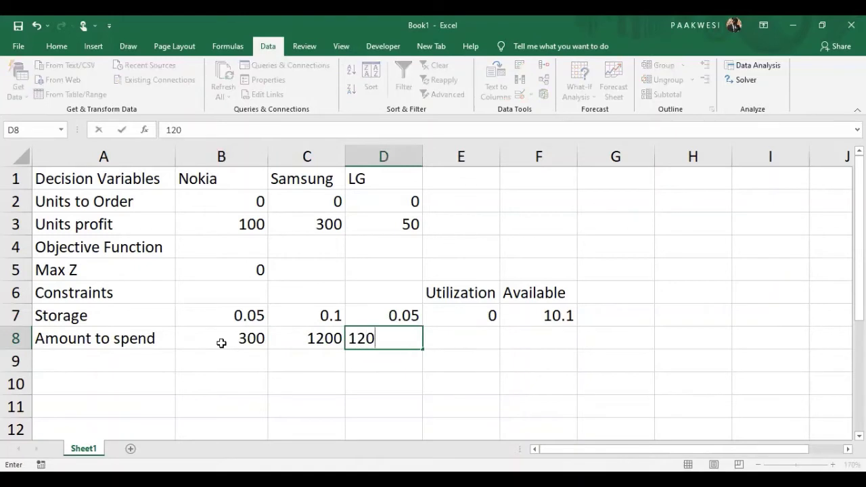
- Enter 93000 as the available amount to spend in F8
{"action": "key", "text": "Tab"}
{"action": "key", "text": "Tab"}
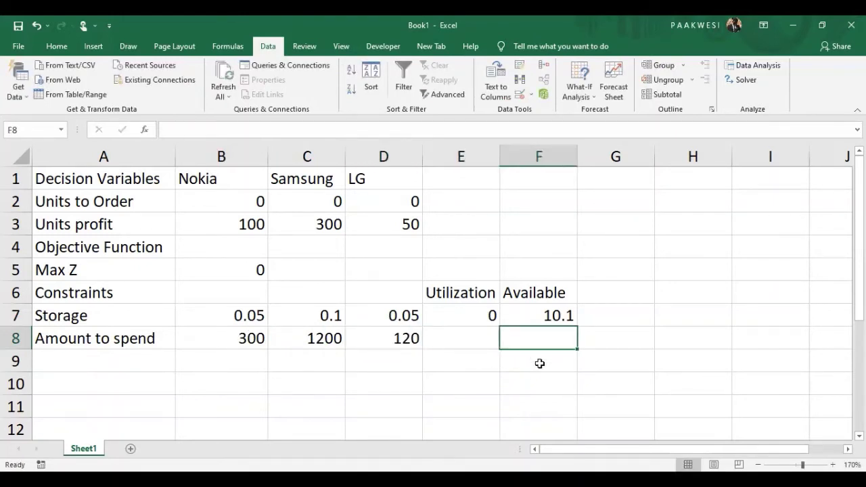
{"action": "type", "text": "93000"}
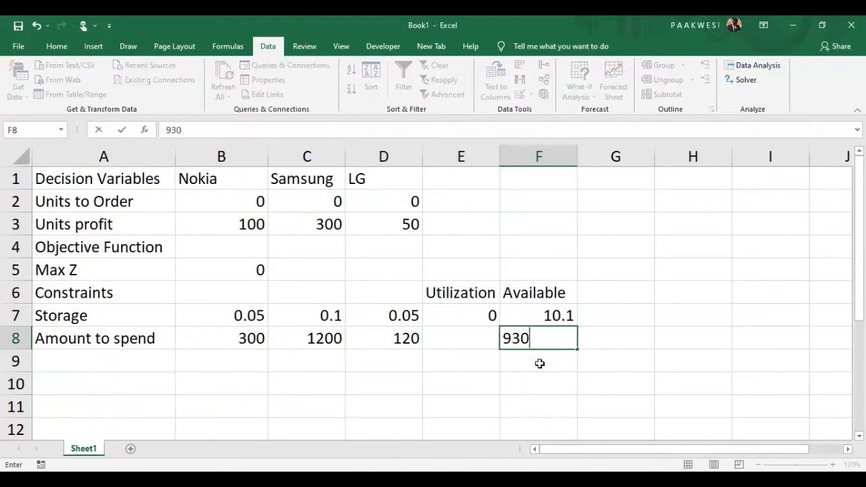
- Calculate the utilization of the amount to spend in E8 with =SUMPRODUCT(B8:D8,B2:D2)
{"action": "left_click", "coordinate": [457, 336]}
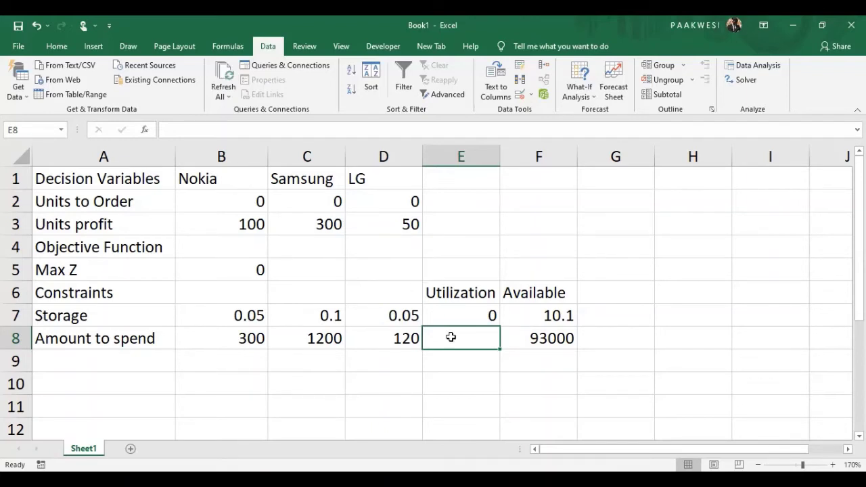
{"action": "type", "text": "="}
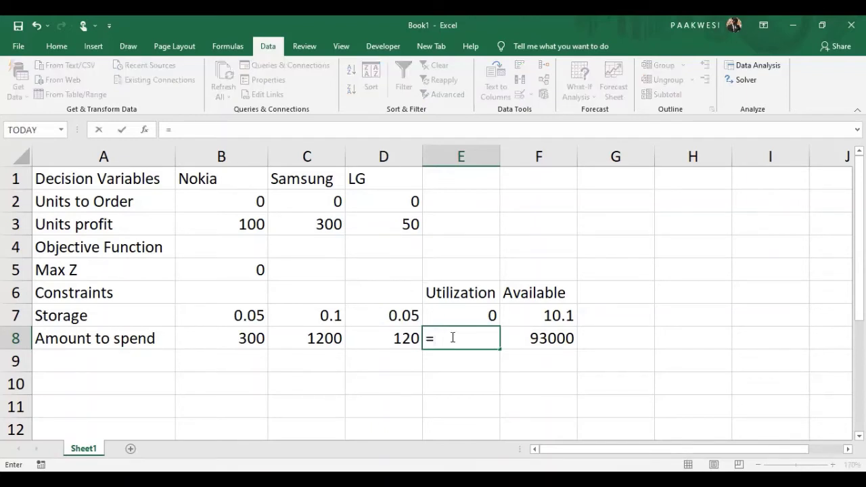
{"action": "type", "text": "sumpr"}
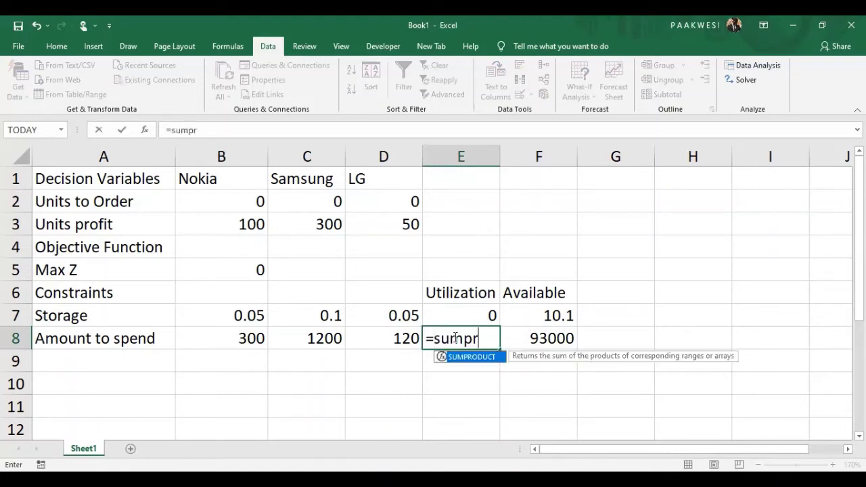
{"action": "key", "text": "Tab"}
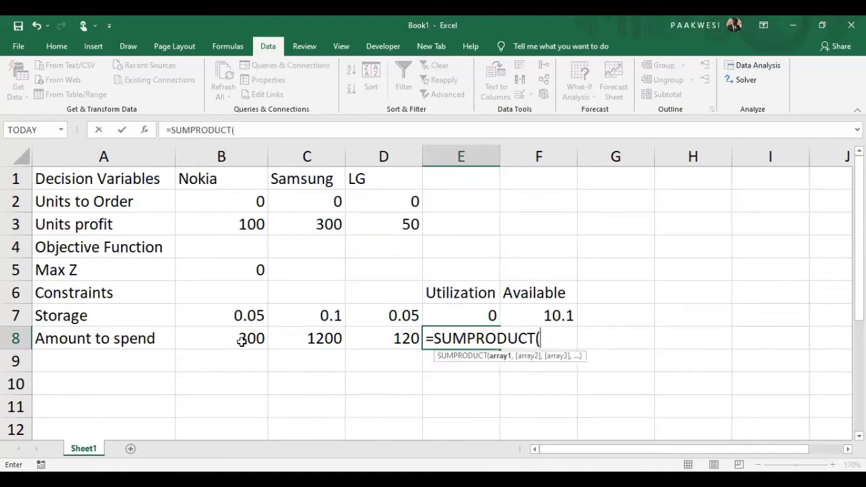
{"action": "left_click_drag", "start_coordinate": [244, 336], "coordinate": [355, 332]}
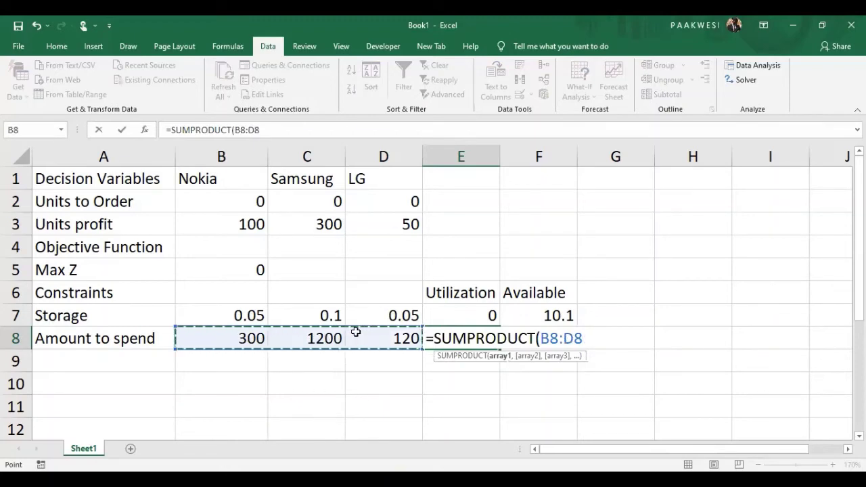
{"action": "key", "text": "F8"}
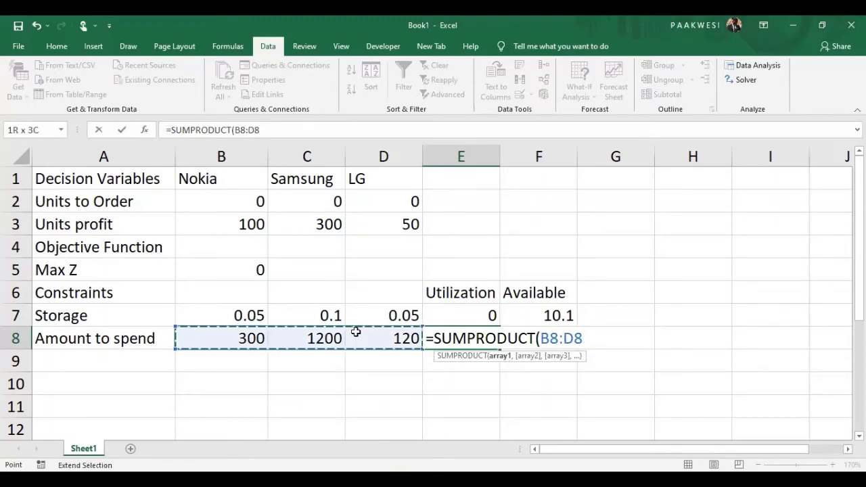
{"action": "type", "text": ","}
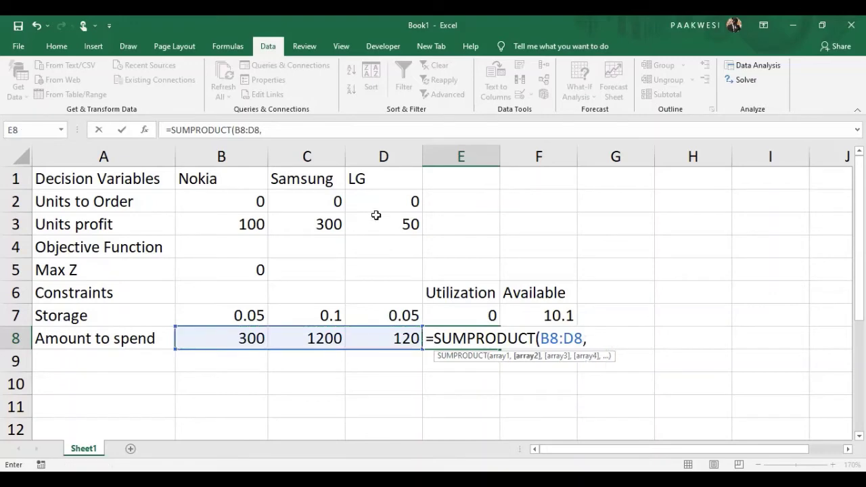
{"action": "left_click", "coordinate": [236, 201]}
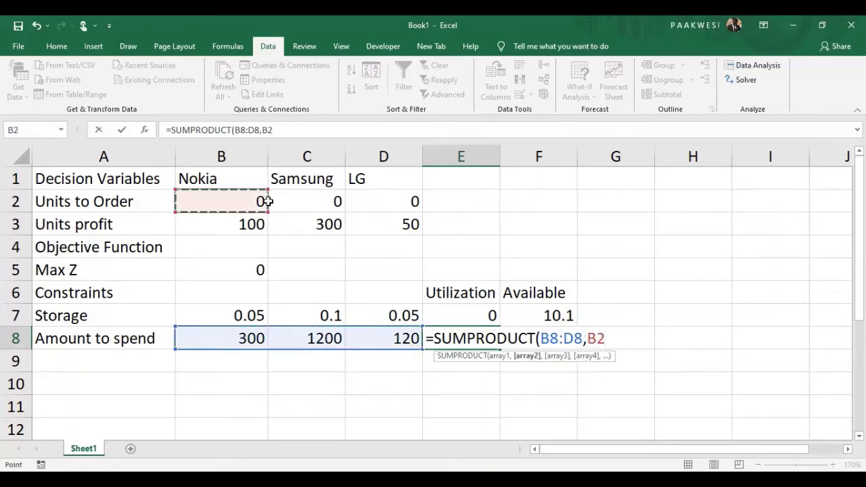
{"action": "left_click", "coordinate": [357, 199], "text": "shift"}
{"action": "key", "text": "Return"}
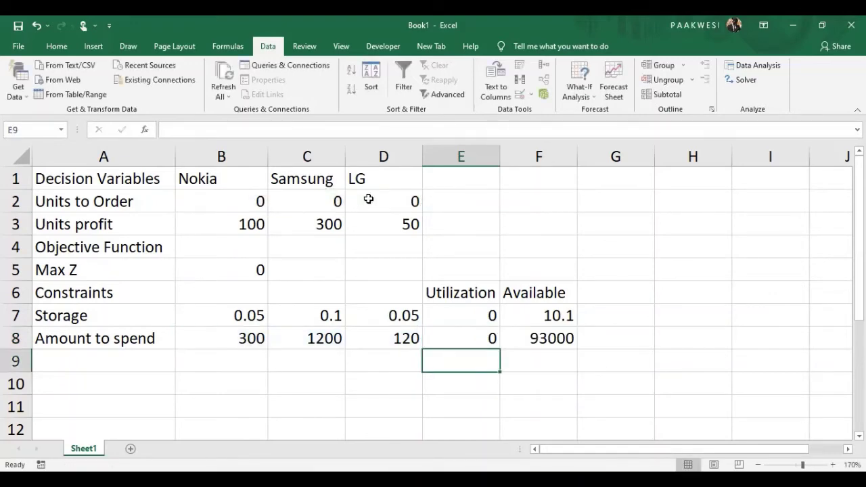
- Apply a dark blue fill to the units to order B2:D2, the Max Z cell B5 and the utilization cells E7 and E8
{"action": "left_click_drag", "start_coordinate": [248, 205], "coordinate": [411, 202]}
{"action": "left_click", "coordinate": [245, 266]}
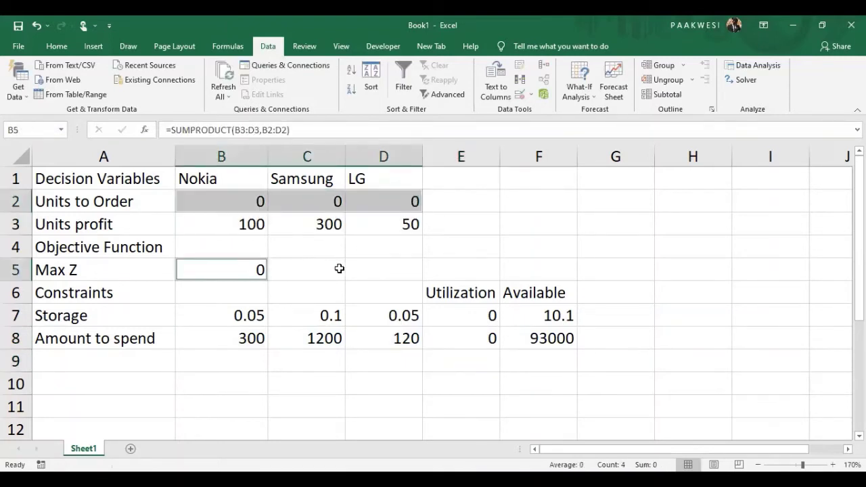
{"action": "left_click", "coordinate": [470, 315], "text": "ctrl"}
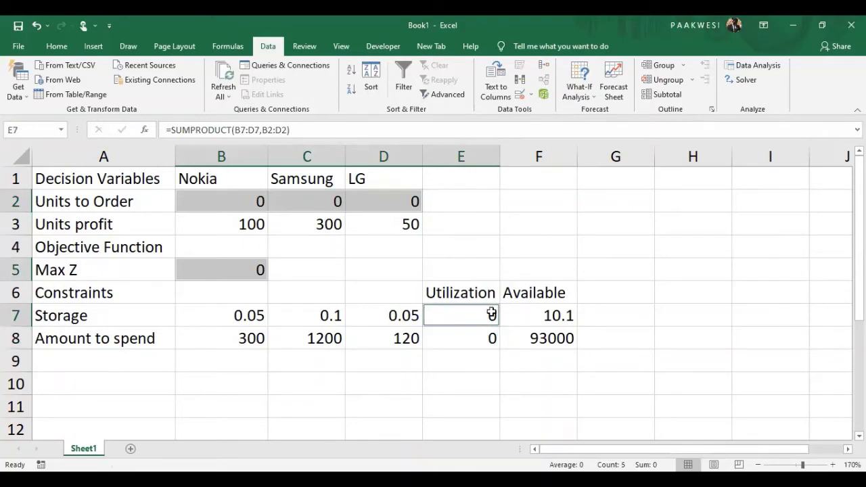
{"action": "left_click", "coordinate": [57, 47]}
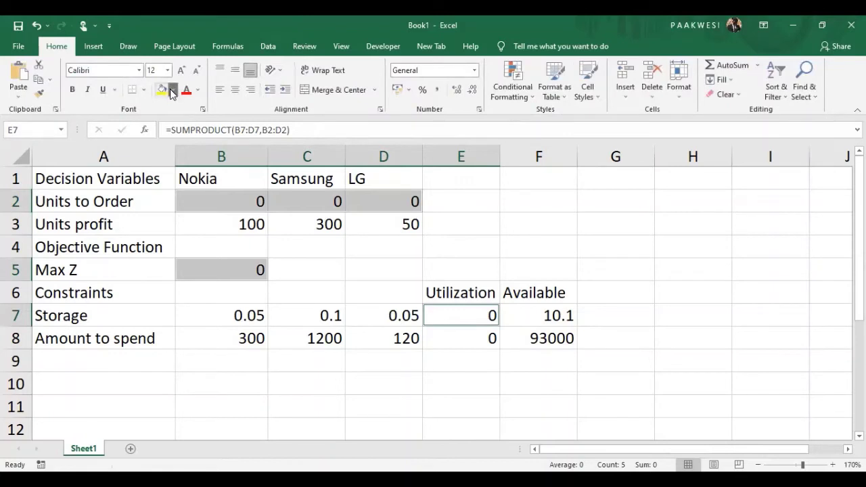
{"action": "left_click", "coordinate": [173, 89]}
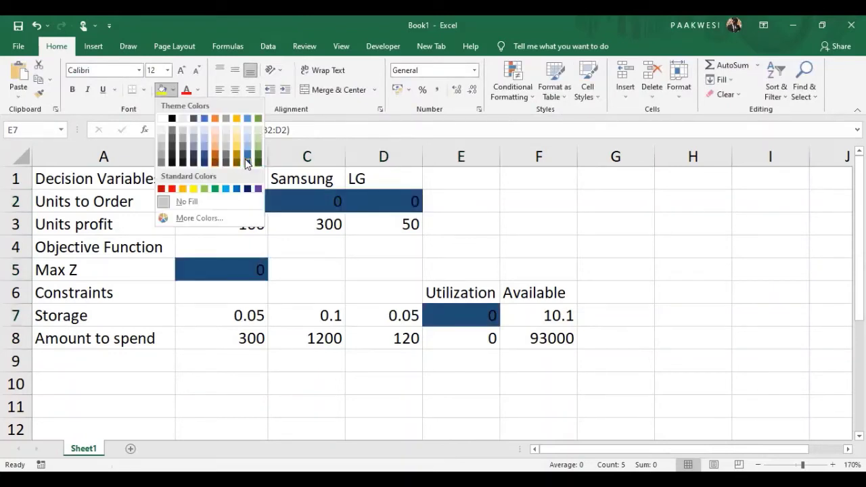
{"action": "left_click", "coordinate": [512, 410]}
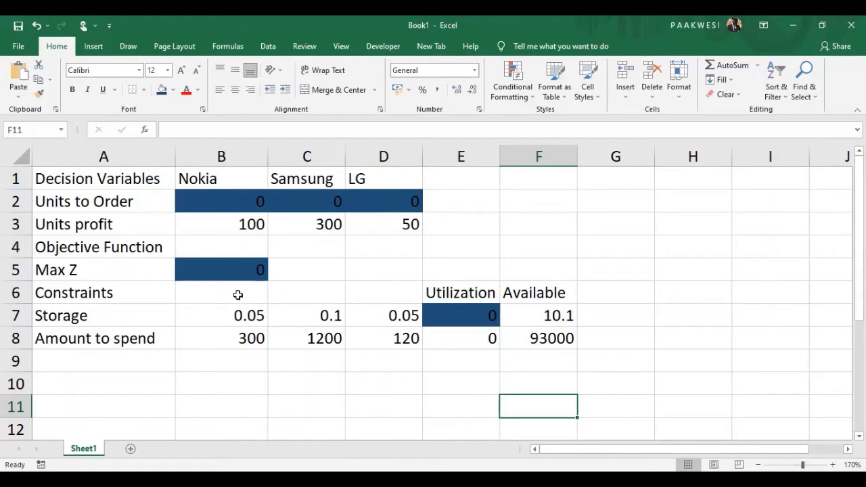
{"action": "left_click", "coordinate": [473, 334]}
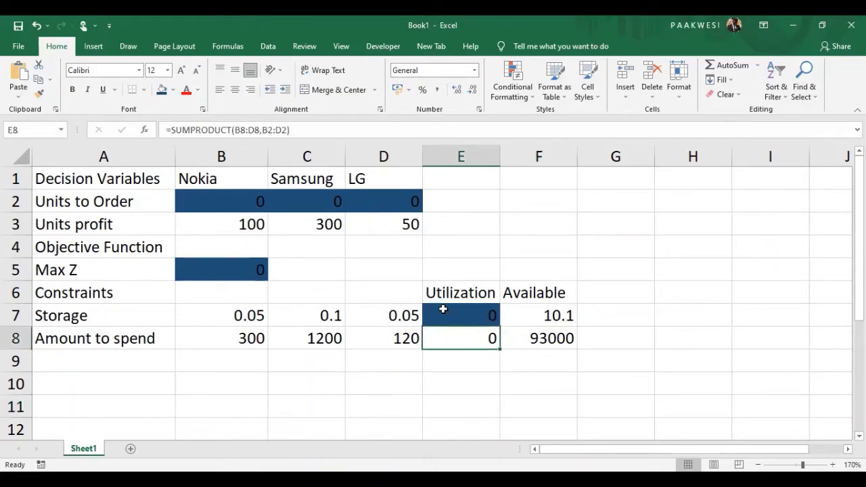
{"action": "left_click", "coordinate": [161, 90]}
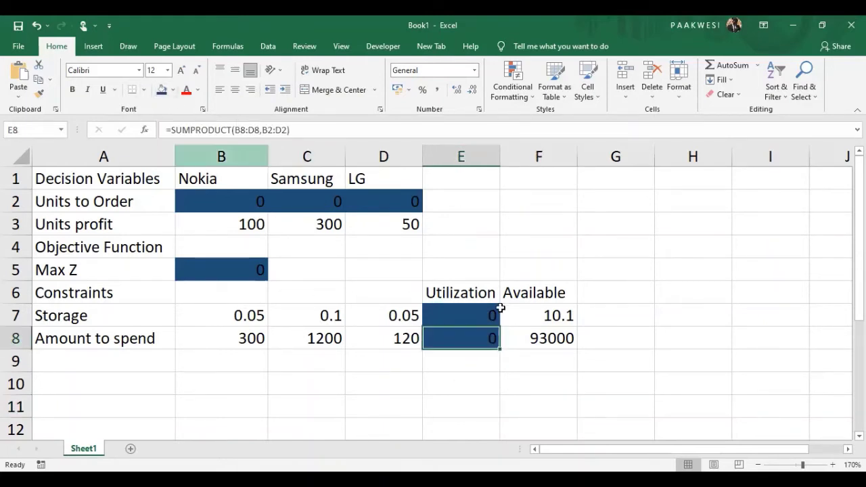
- Start Solver and set its objective to maximize the Max Z cell B5
{"action": "left_click", "coordinate": [595, 398]}
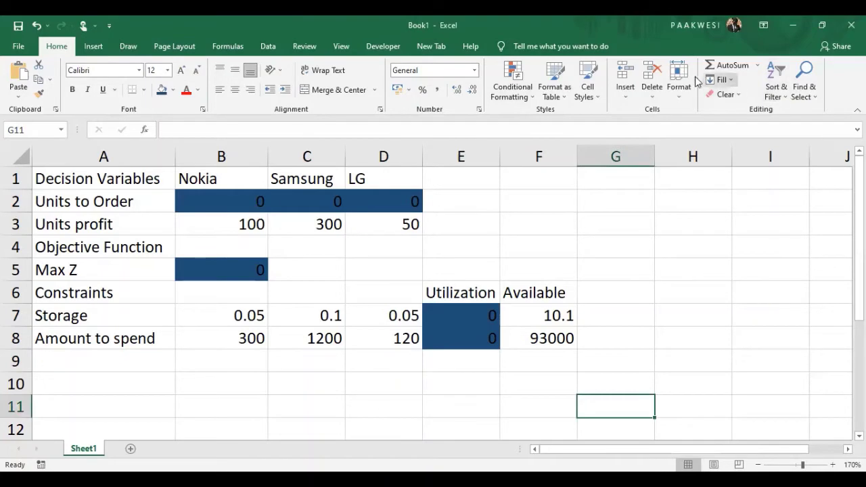
{"action": "left_click", "coordinate": [272, 48]}
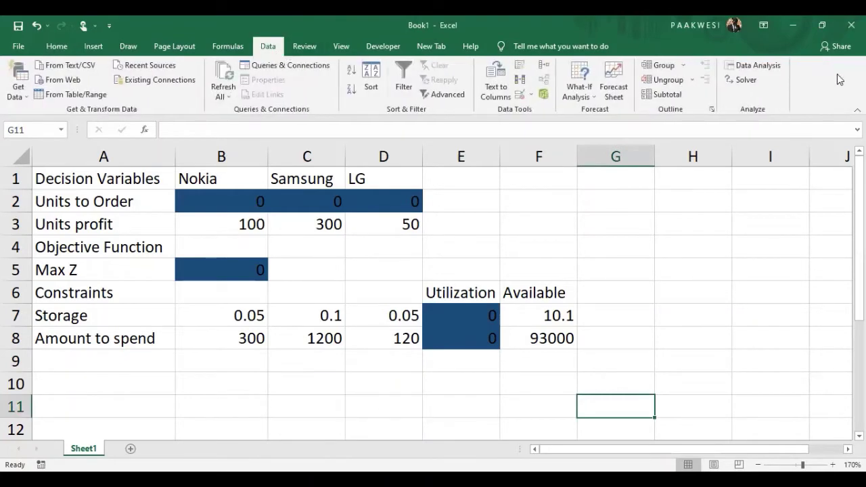
{"action": "left_click", "coordinate": [742, 84]}
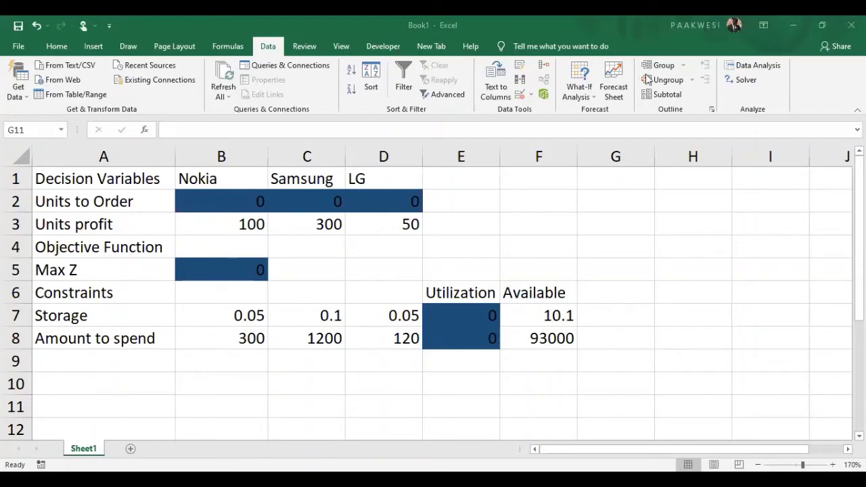
{"action": "left_click", "coordinate": [741, 82]}
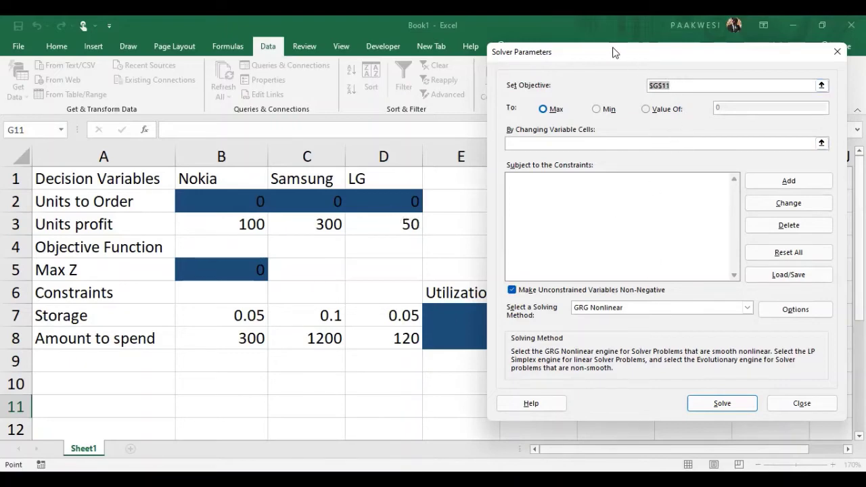
{"action": "left_click_drag", "start_coordinate": [614, 52], "coordinate": [703, 49]}
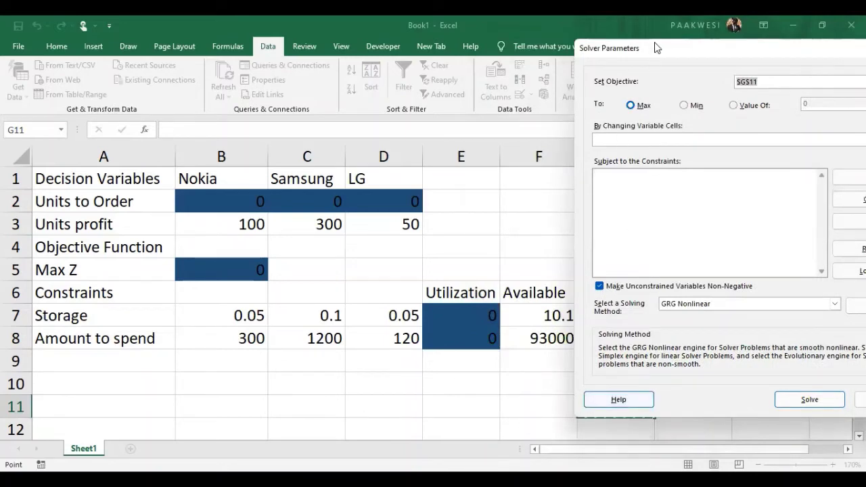
{"action": "left_click", "coordinate": [592, 403]}
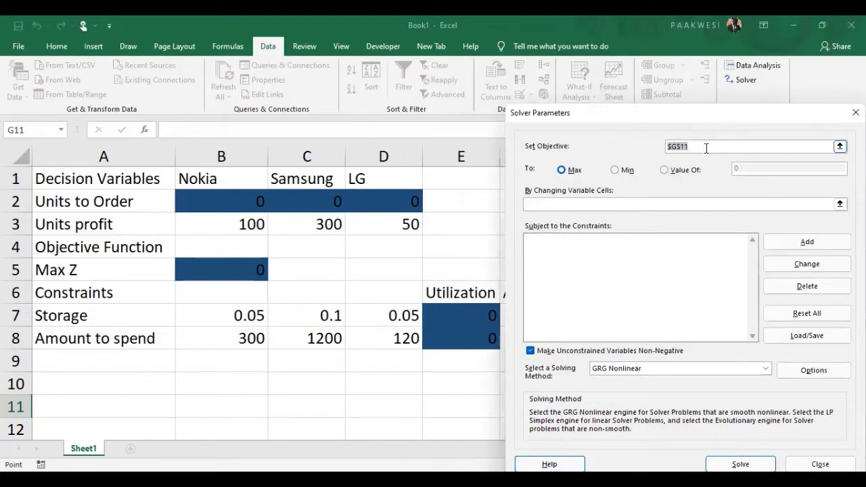
{"action": "key", "text": "BackSpace"}
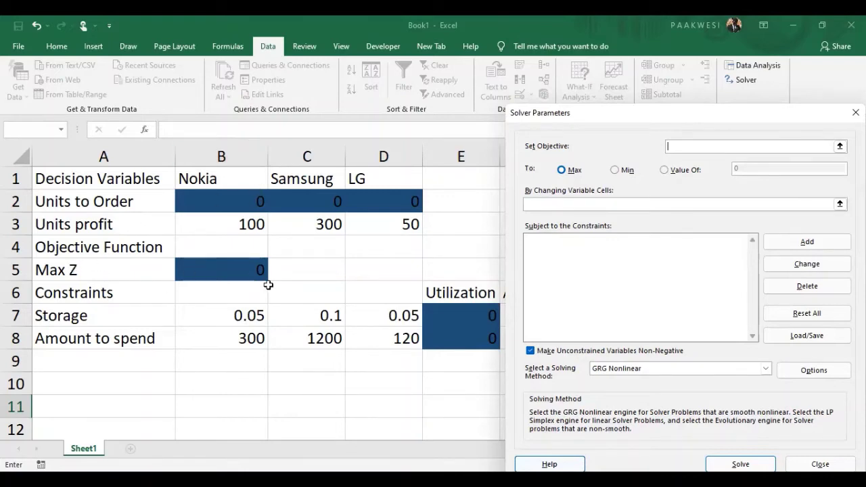
{"action": "left_click", "coordinate": [220, 266]}
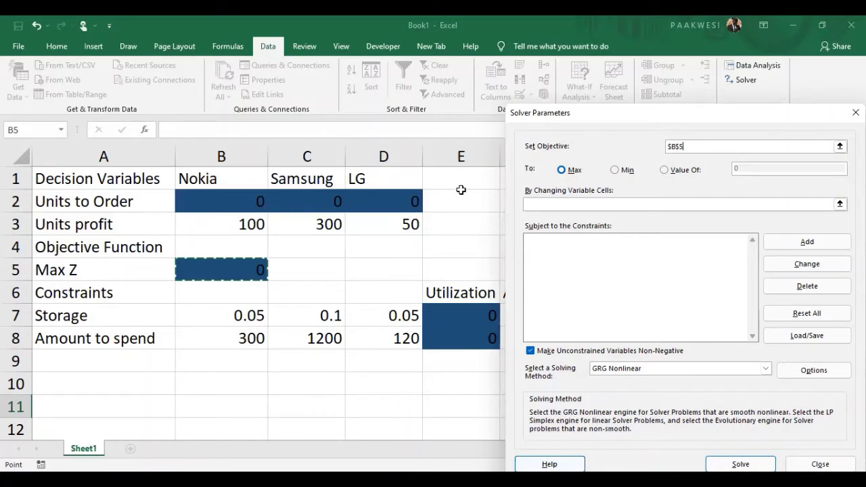
{"action": "left_click", "coordinate": [598, 204]}
{"action": "left_click", "coordinate": [561, 170]}
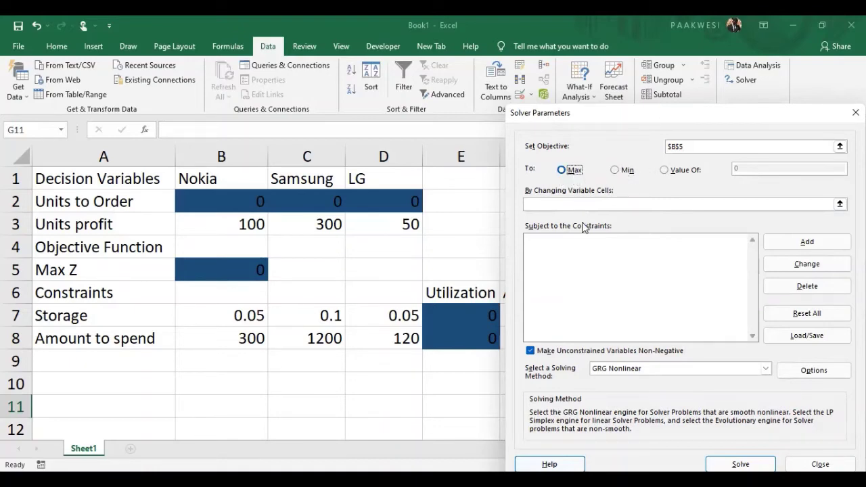
- Set the units to order B2:D2 as Solver's changing variable cells
{"action": "left_click", "coordinate": [585, 205]}
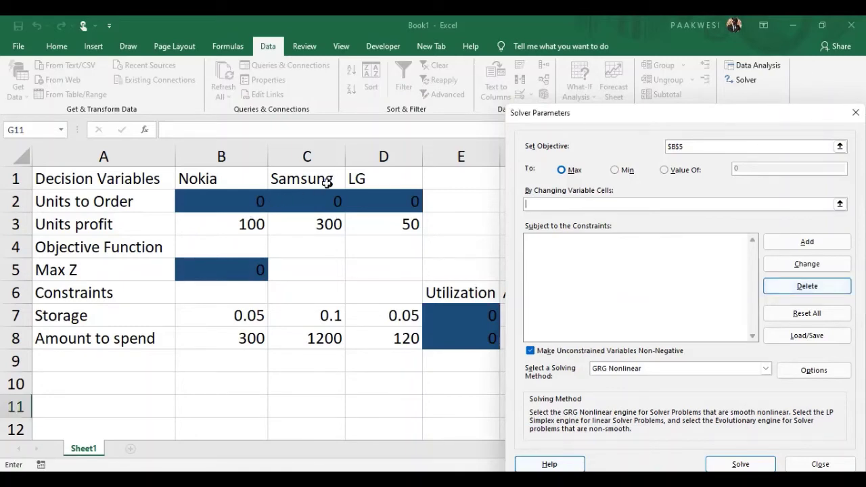
{"action": "left_click", "coordinate": [549, 206]}
{"action": "left_click", "coordinate": [203, 203]}
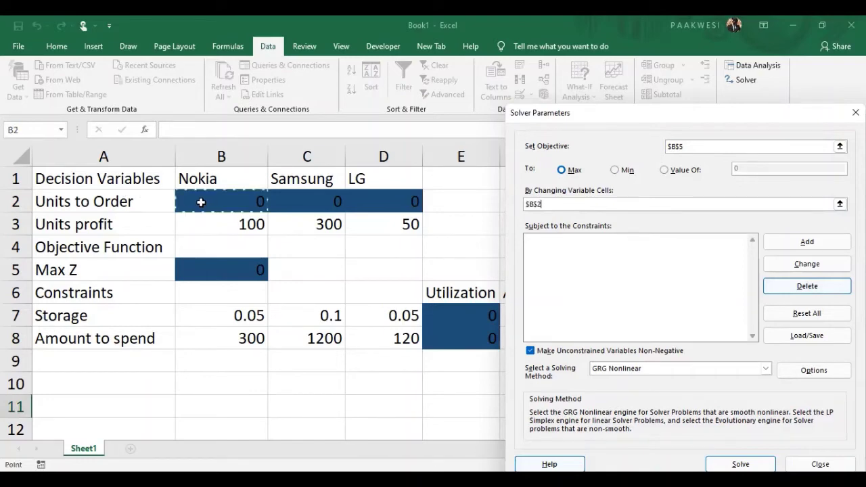
{"action": "left_click_drag", "start_coordinate": [281, 201], "coordinate": [359, 206]}
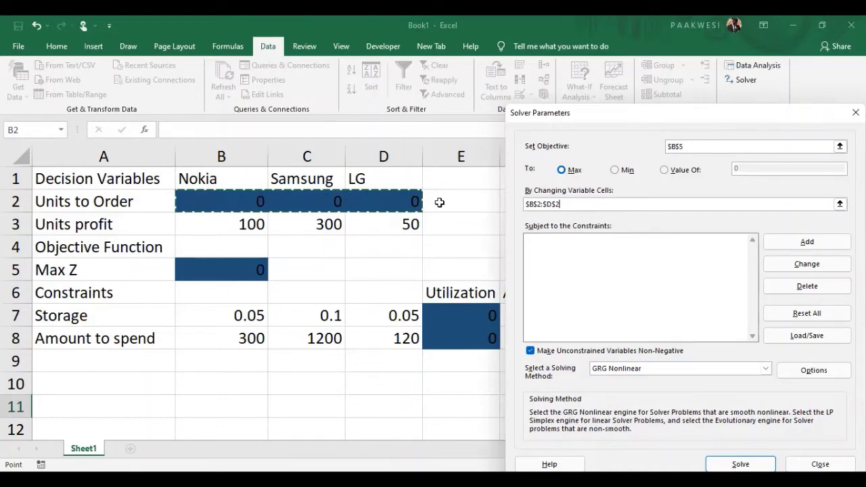
{"action": "left_click", "coordinate": [574, 252]}
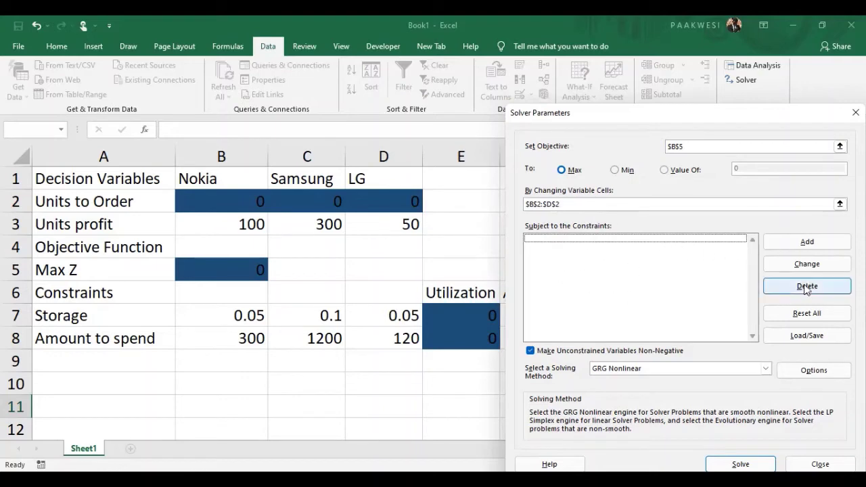
- Add the storage constraint that the utilization E7 is <= the available amount in F7
{"action": "left_click", "coordinate": [799, 241]}
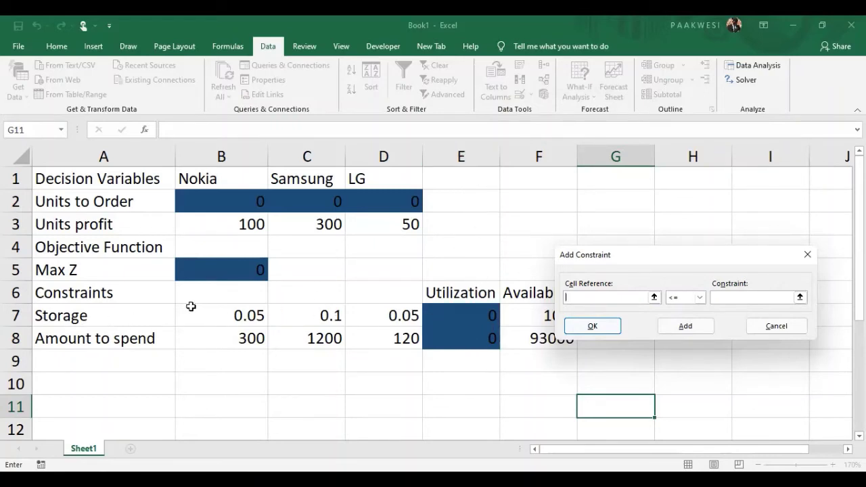
{"action": "left_click", "coordinate": [475, 316]}
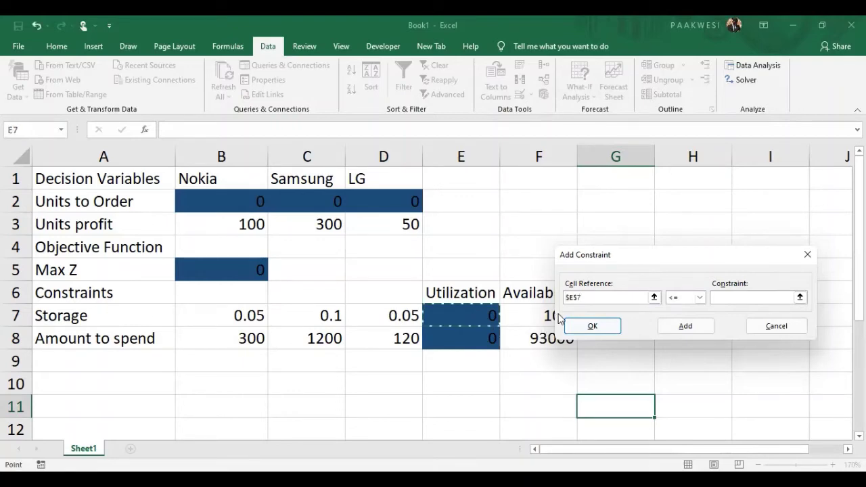
{"action": "left_click", "coordinate": [721, 298]}
{"action": "left_click", "coordinate": [724, 298]}
{"action": "left_click_drag", "start_coordinate": [623, 256], "coordinate": [661, 253]}
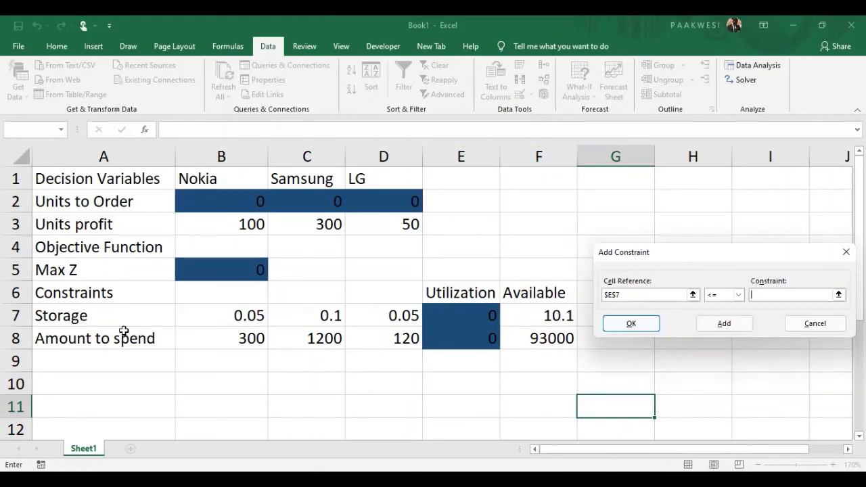
{"action": "left_click", "coordinate": [535, 311]}
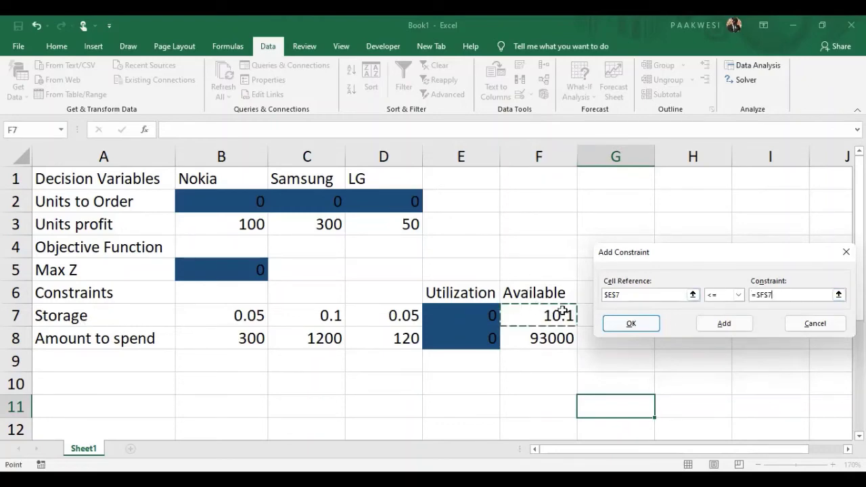
{"action": "left_click", "coordinate": [738, 295]}
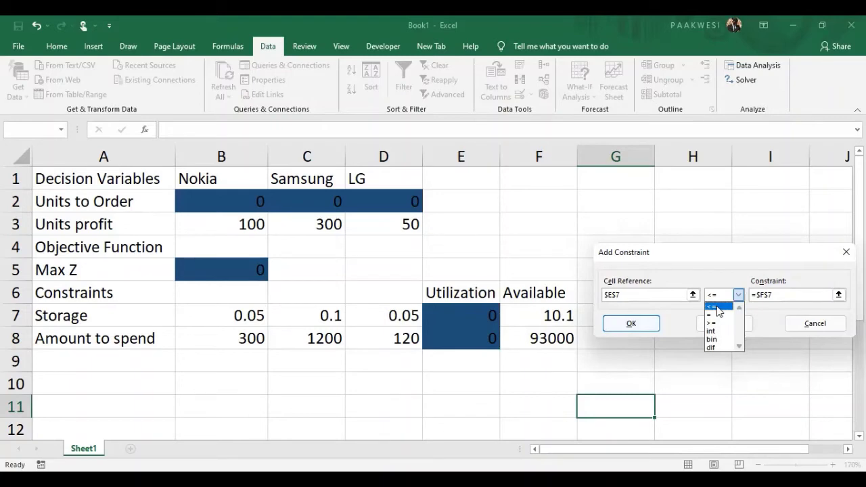
{"action": "left_click", "coordinate": [716, 308]}
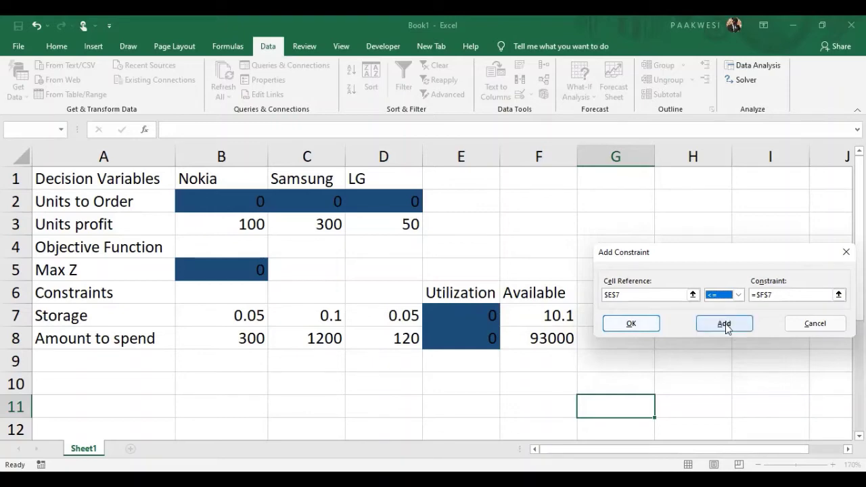
{"action": "left_click", "coordinate": [725, 327]}
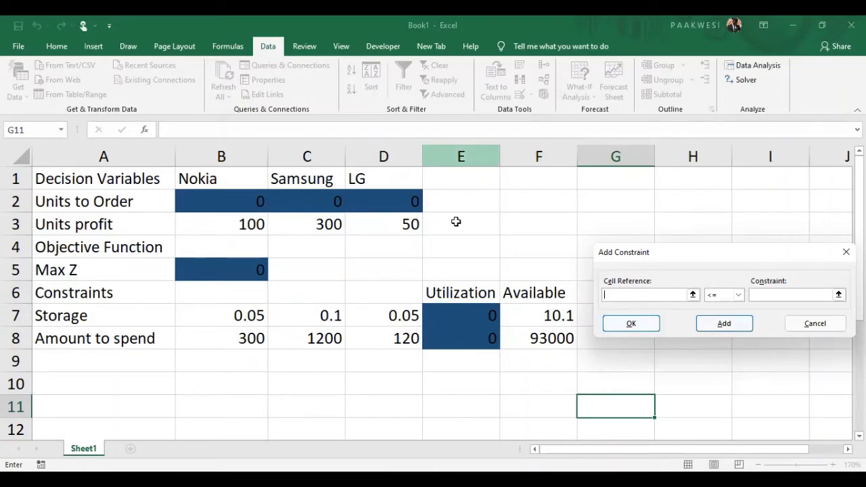
- Add the spending constraint that the utilization E8 is <= the available amount in F8
{"action": "left_click", "coordinate": [473, 343]}
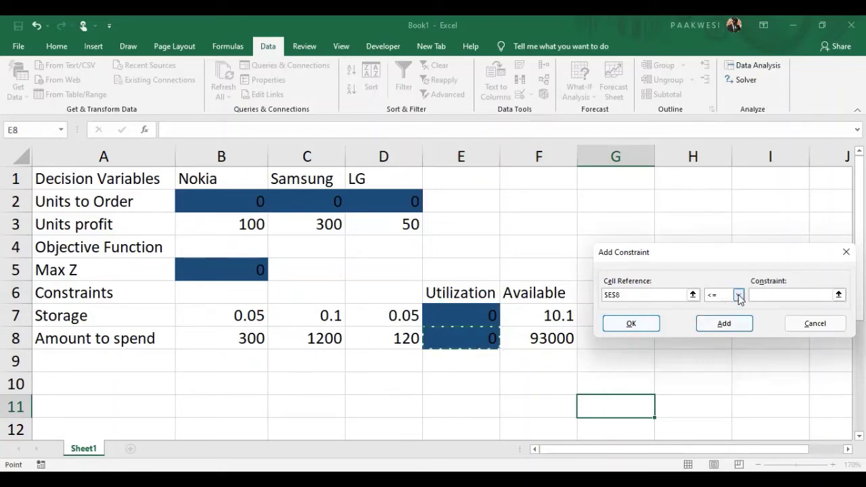
{"action": "left_click", "coordinate": [816, 294]}
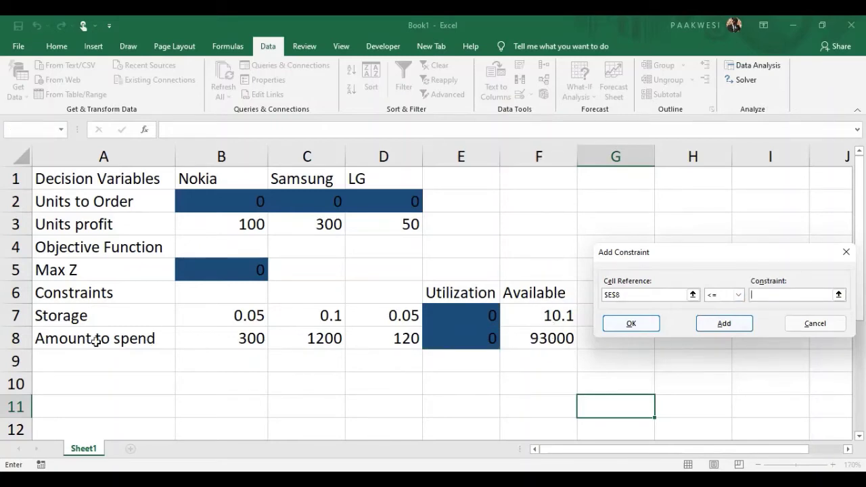
{"action": "left_click", "coordinate": [555, 342]}
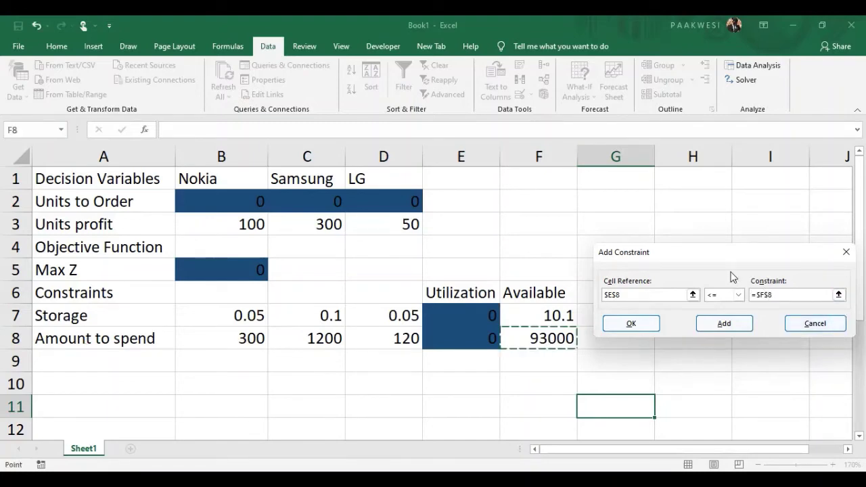
{"action": "left_click", "coordinate": [731, 329]}
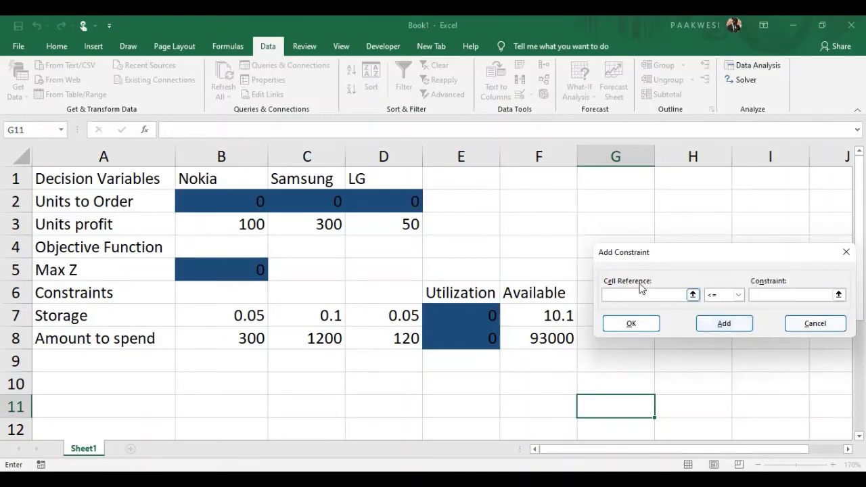
- Add a non-negativity constraint requiring the units to order B2:D2 to be >= 0, and finish adding constraints
{"action": "left_click", "coordinate": [233, 201]}
{"action": "left_click_drag", "start_coordinate": [267, 201], "coordinate": [372, 201]}
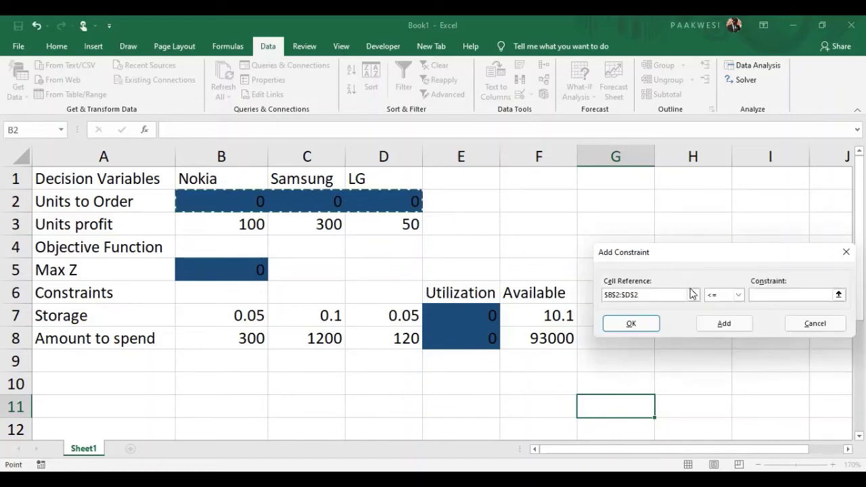
{"action": "left_click", "coordinate": [739, 296]}
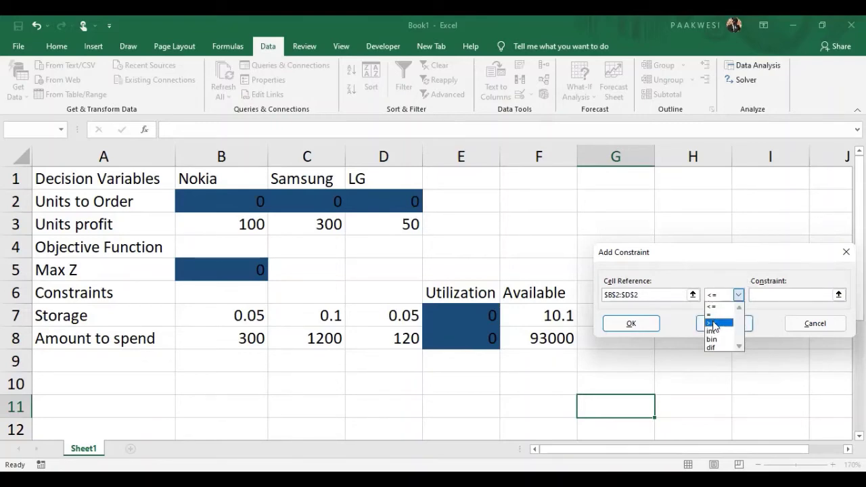
{"action": "left_click", "coordinate": [771, 294]}
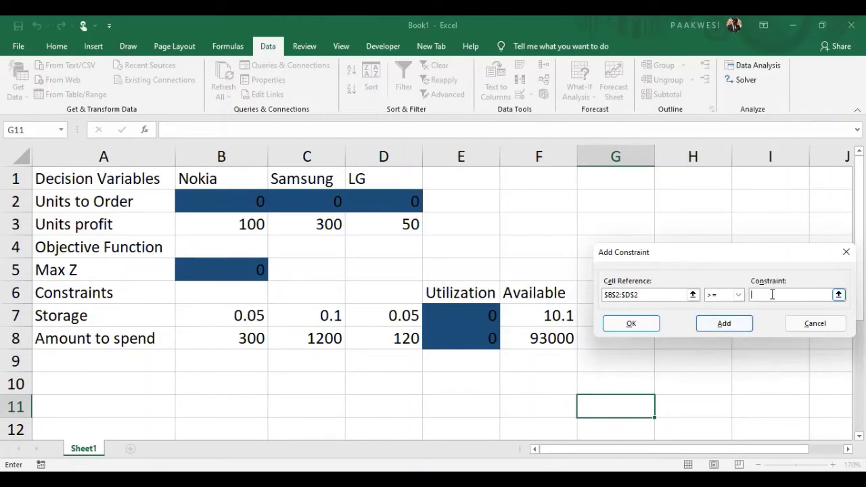
{"action": "type", "text": "0"}
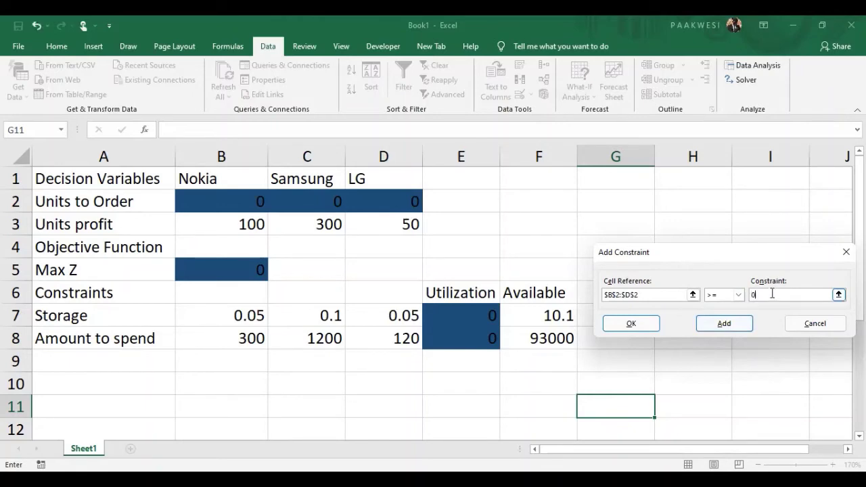
{"action": "left_click", "coordinate": [635, 328]}
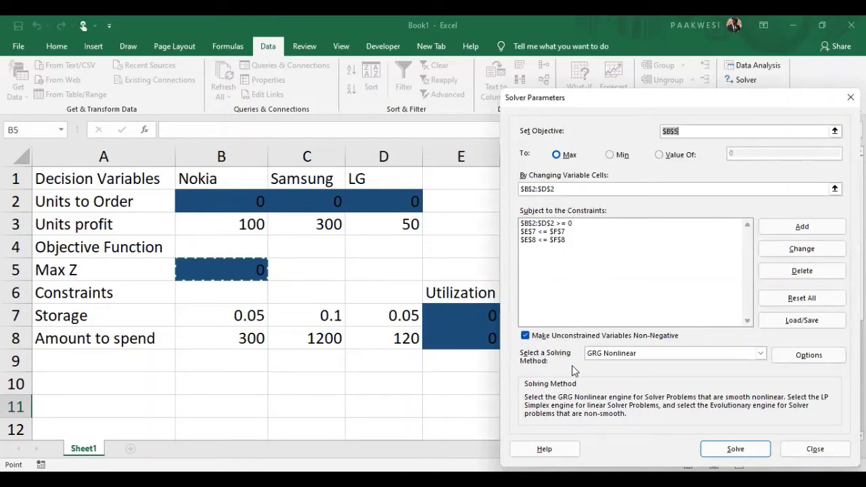
- Choose Simplex LP as the solving method and solve the model
{"action": "left_click", "coordinate": [623, 357]}
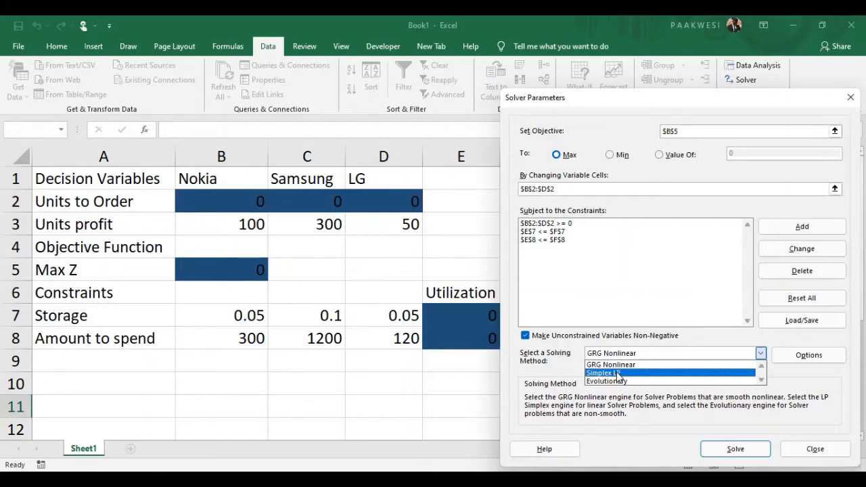
{"action": "left_click", "coordinate": [617, 373]}
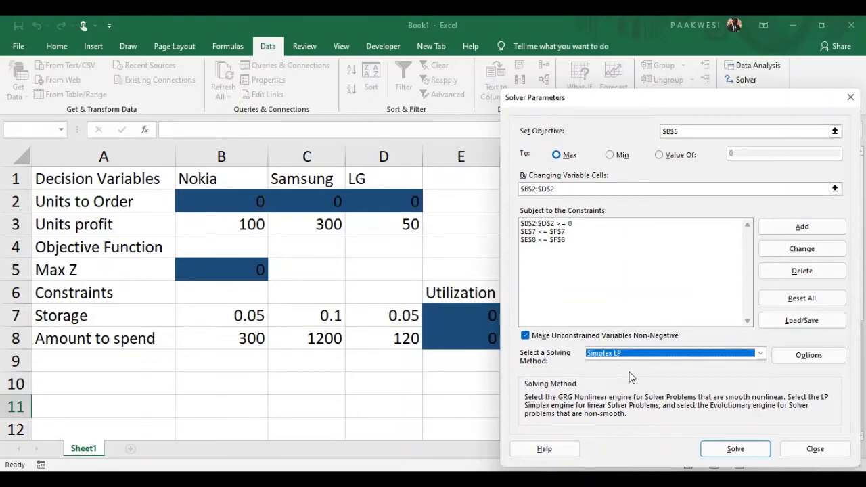
{"action": "left_click", "coordinate": [735, 448]}
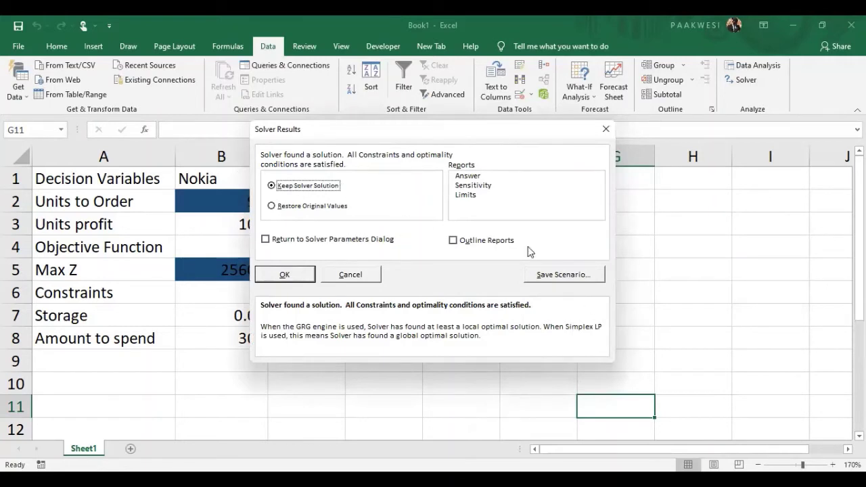
- Keep the Solver solution and generate the Answer and Sensitivity reports
{"action": "left_click", "coordinate": [471, 176]}
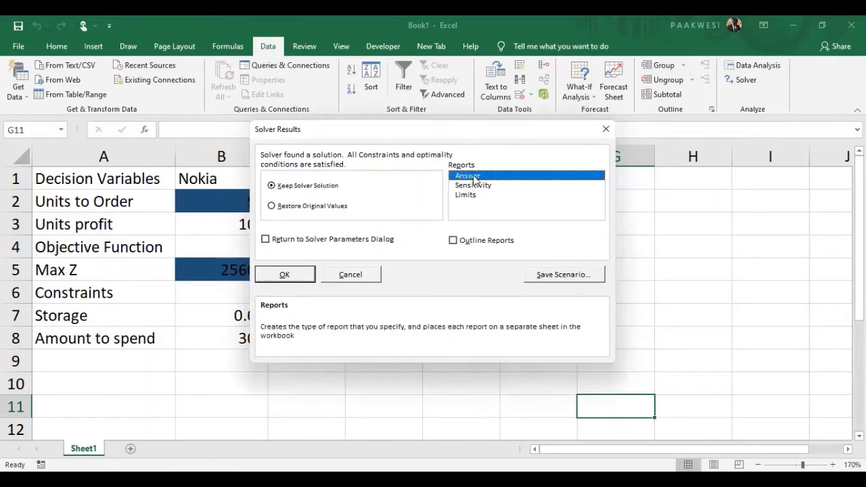
{"action": "left_click", "coordinate": [475, 186]}
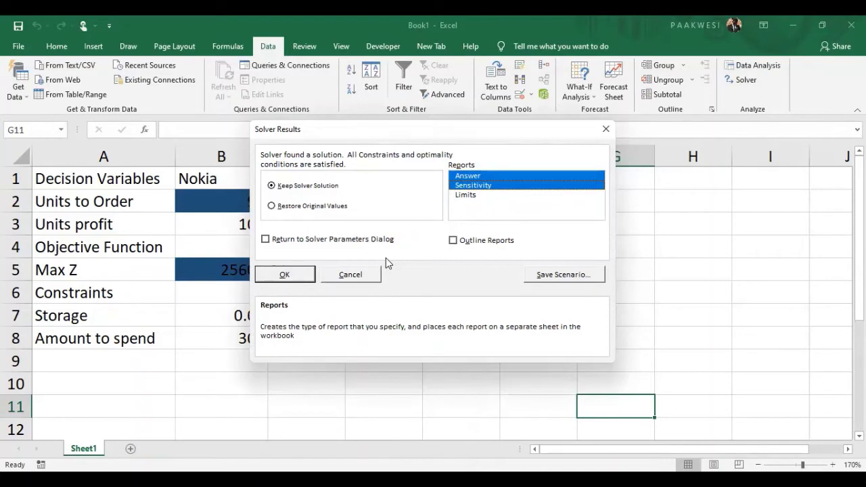
{"action": "left_click", "coordinate": [297, 274]}
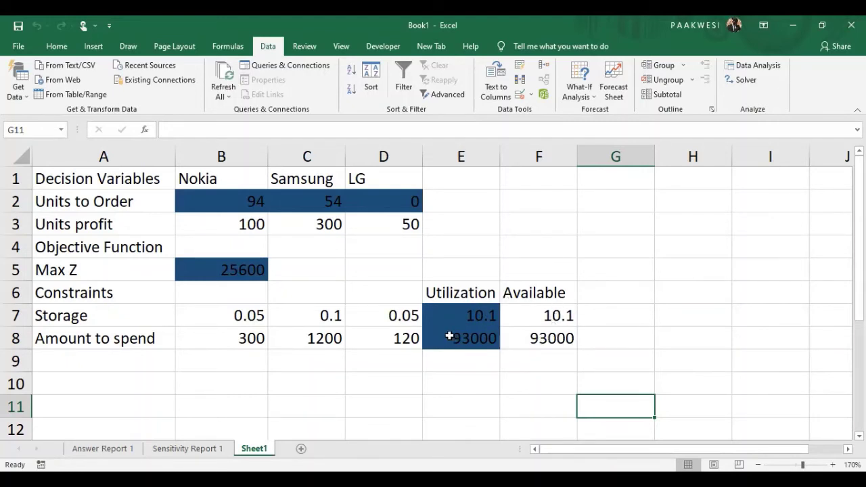
- Examine the Sensitivity Report and the Answer Report for the final values, shadow prices, objective, variable cells and constraint slack
{"action": "left_click", "coordinate": [206, 446]}
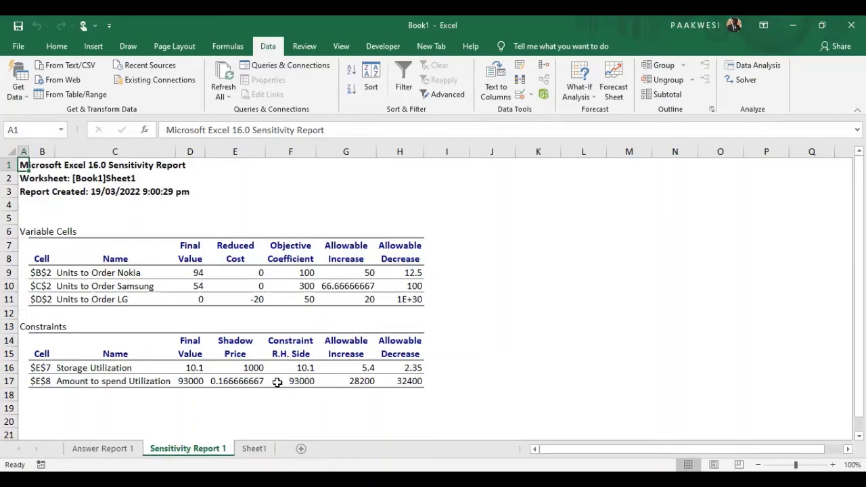
{"action": "left_click", "coordinate": [114, 449]}
{"action": "scroll", "coordinate": [201, 352], "scroll_direction": "down", "scroll_amount": 1}
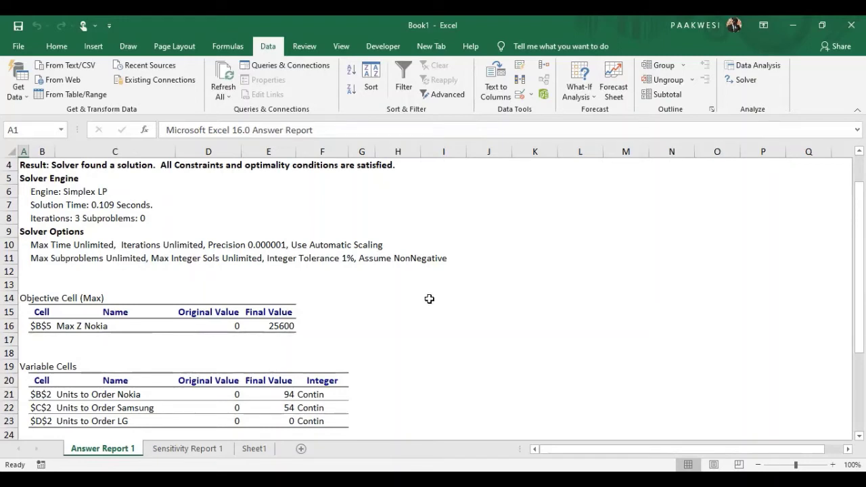
{"action": "scroll", "coordinate": [284, 301], "scroll_direction": "down", "scroll_amount": 1}
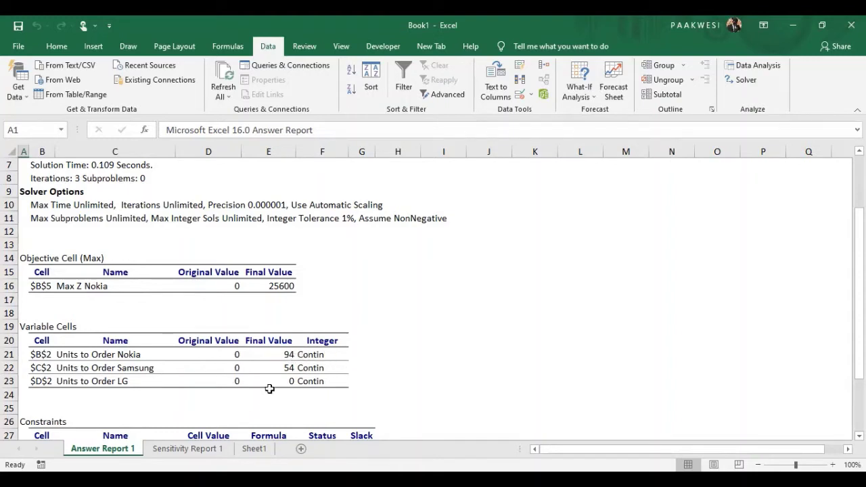
{"action": "scroll", "coordinate": [330, 379], "scroll_direction": "down", "scroll_amount": 4}
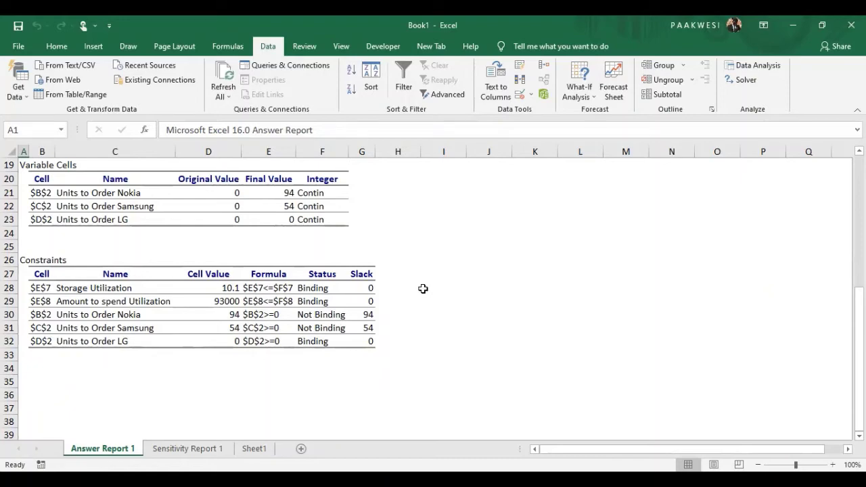
{"action": "scroll", "coordinate": [423, 289], "scroll_direction": "up", "scroll_amount": 6}
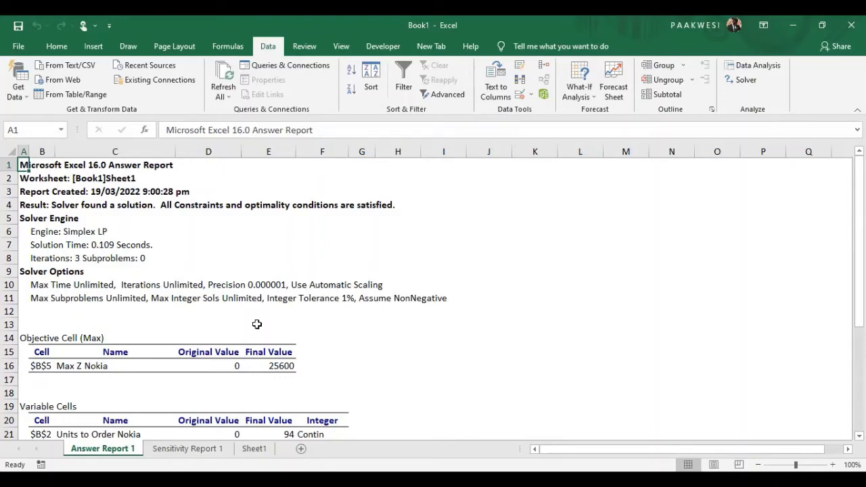
{"action": "scroll", "coordinate": [274, 328], "scroll_direction": "down", "scroll_amount": 2}
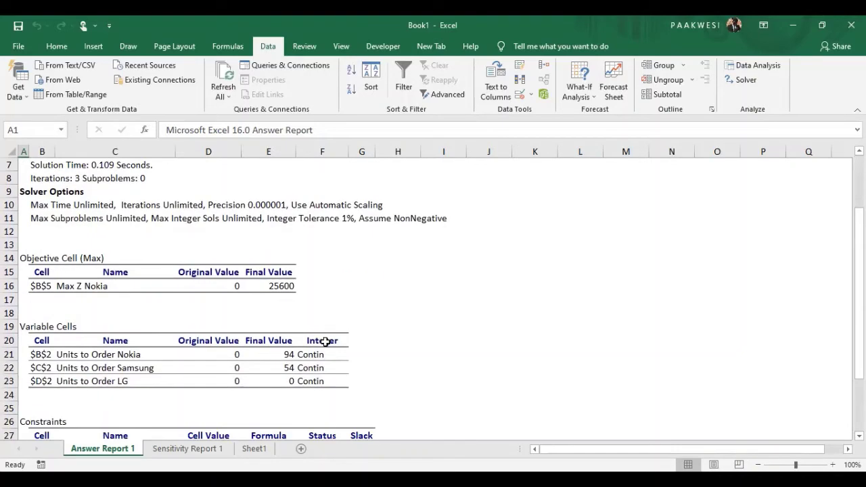
{"action": "scroll", "coordinate": [327, 342], "scroll_direction": "down", "scroll_amount": 2}
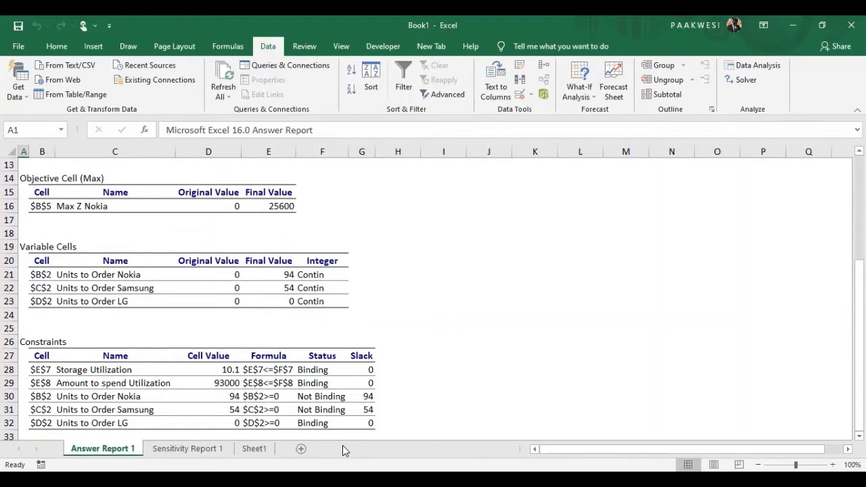
{"action": "left_click", "coordinate": [184, 450]}
{"action": "left_click", "coordinate": [254, 449]}
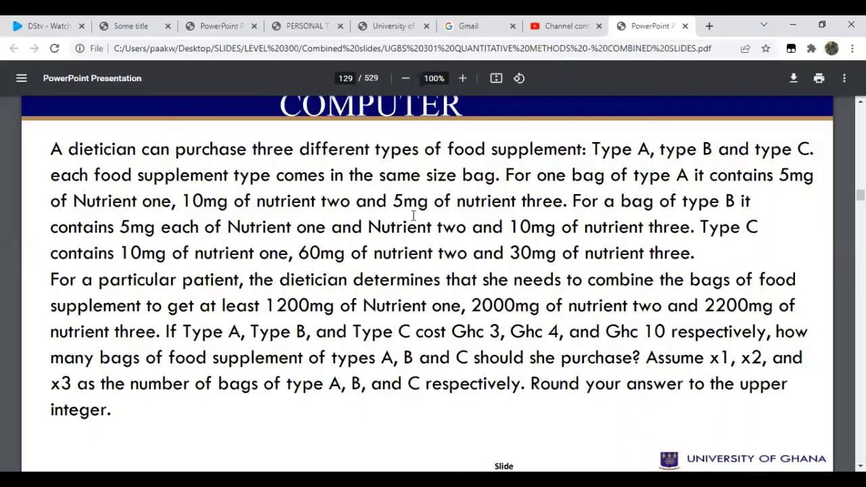
- Switch to the browser showing the dietician food supplement problem on slide 129 and restore its window to a smaller size
{"action": "scroll", "coordinate": [413, 215], "scroll_direction": "up", "scroll_amount": 1}
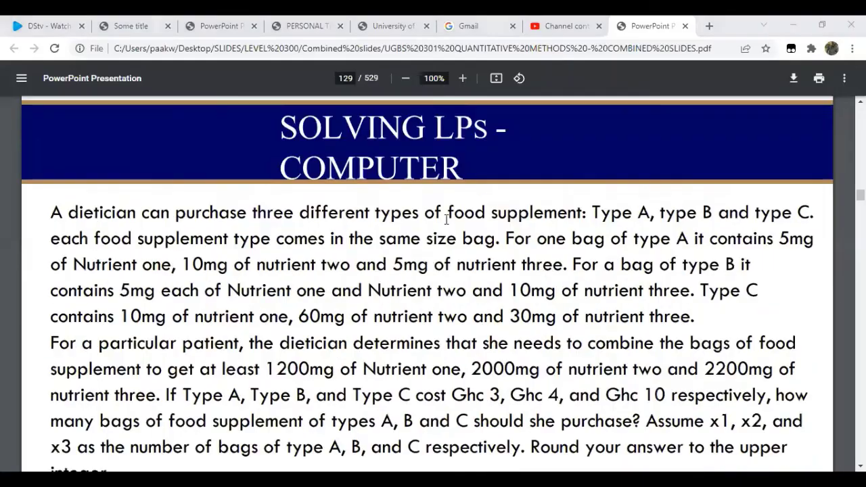
{"action": "scroll", "coordinate": [449, 232], "scroll_direction": "down", "scroll_amount": 1}
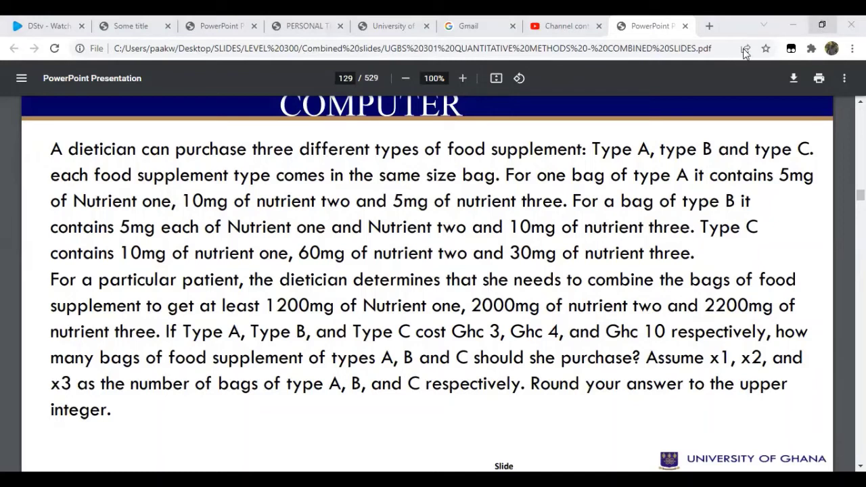
{"action": "key", "text": "super+Down"}
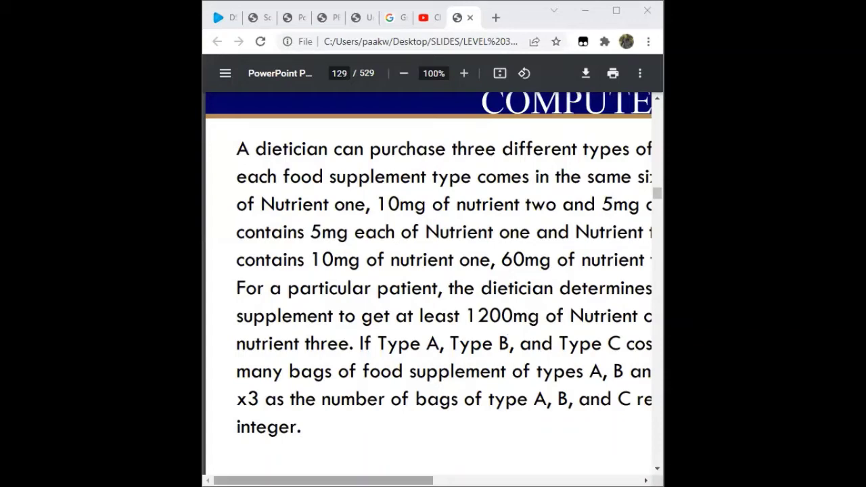
- Set the slide PDF's zoom to 67% and place its window side by side with the Excel workbook
{"action": "scroll", "coordinate": [414, 457], "scroll_direction": "right", "scroll_amount": 1}
{"action": "left_click", "coordinate": [404, 74]}
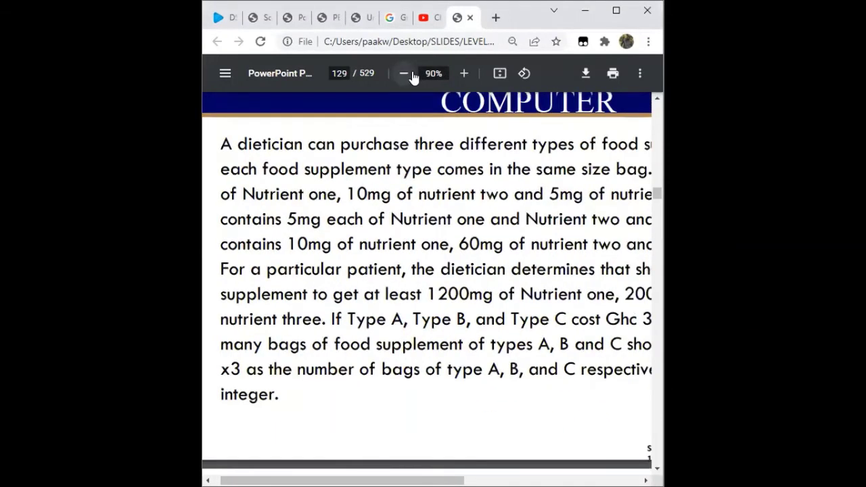
{"action": "left_click", "coordinate": [412, 76]}
{"action": "left_click", "coordinate": [412, 75]}
{"action": "left_click", "coordinate": [412, 75]}
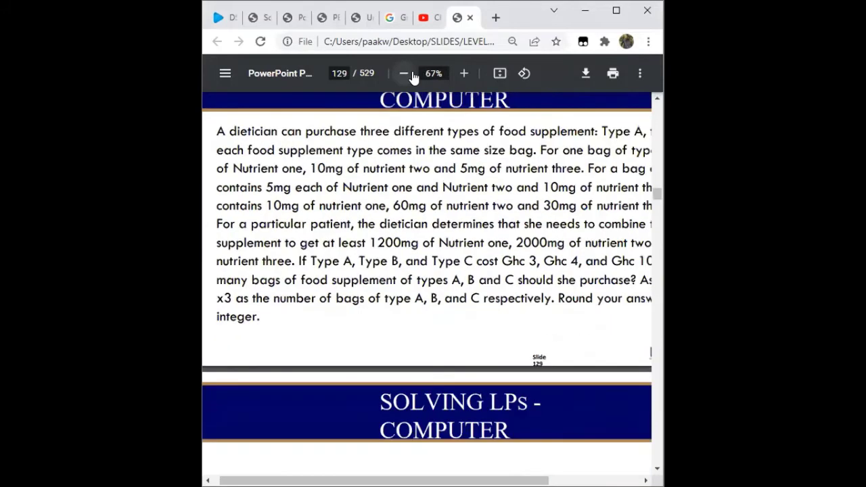
{"action": "left_click", "coordinate": [404, 73]}
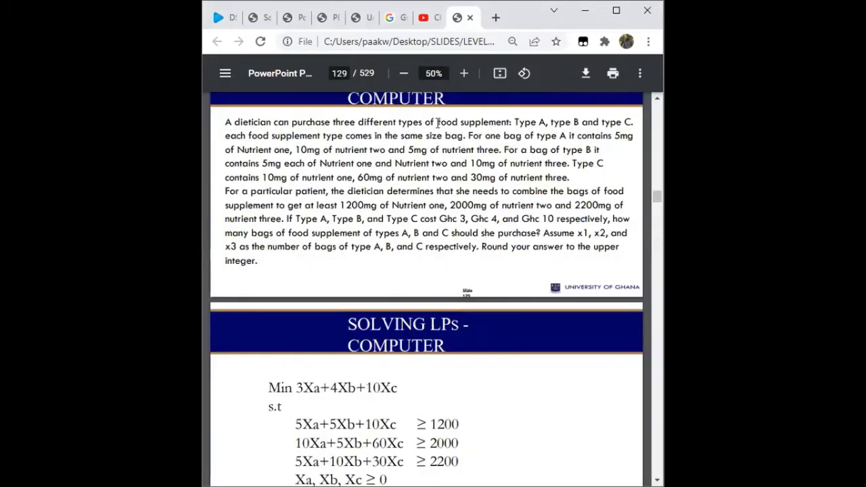
{"action": "triple_click", "coordinate": [466, 293]}
{"action": "left_click", "coordinate": [463, 73]}
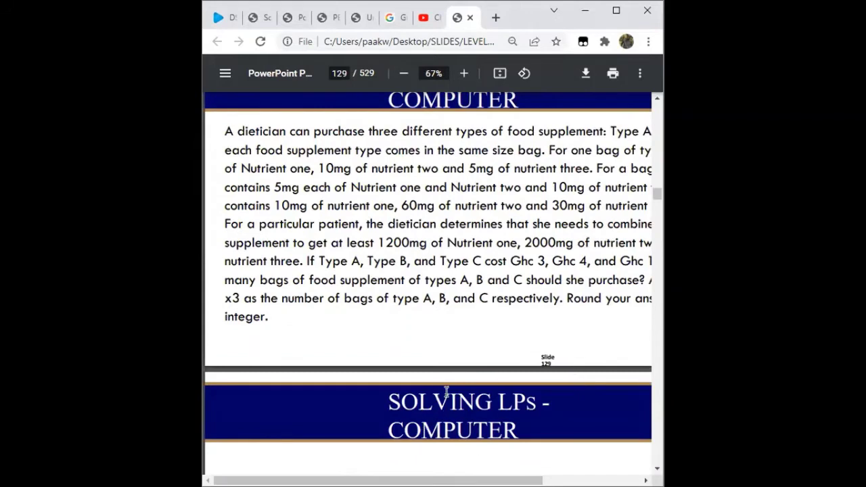
{"action": "left_click_drag", "start_coordinate": [476, 481], "coordinate": [490, 480]}
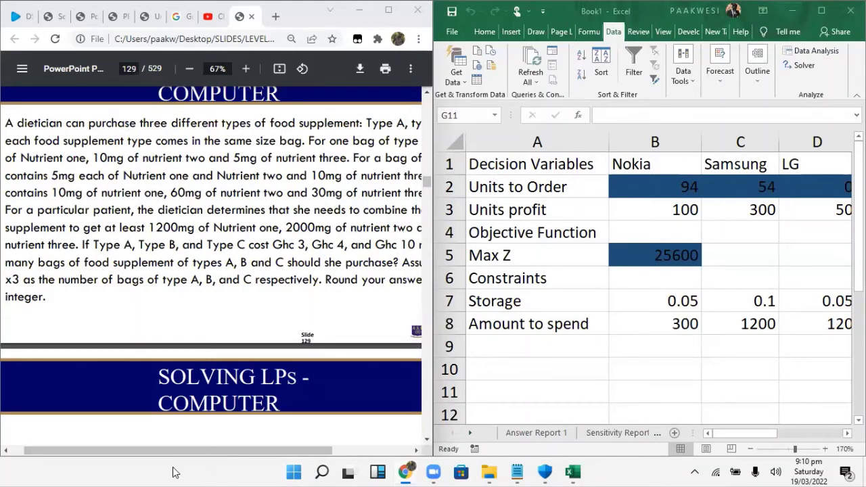
{"action": "left_click_drag", "start_coordinate": [222, 450], "coordinate": [310, 435]}
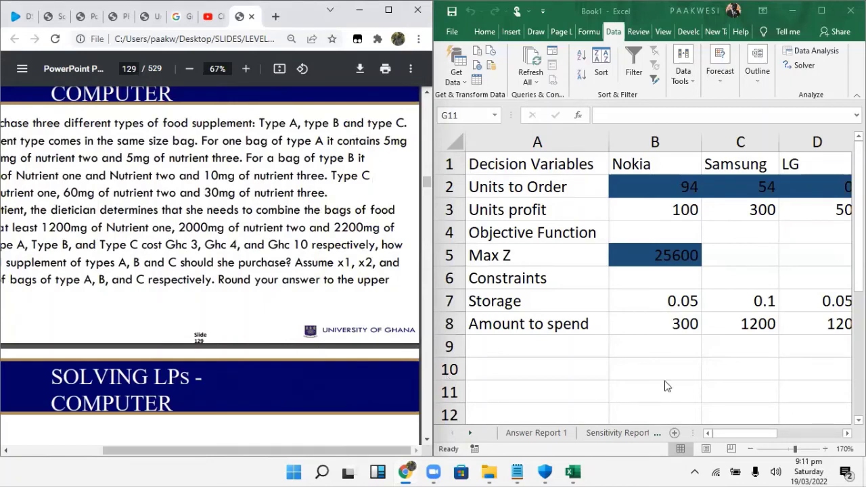
{"action": "left_click", "coordinate": [452, 33]}
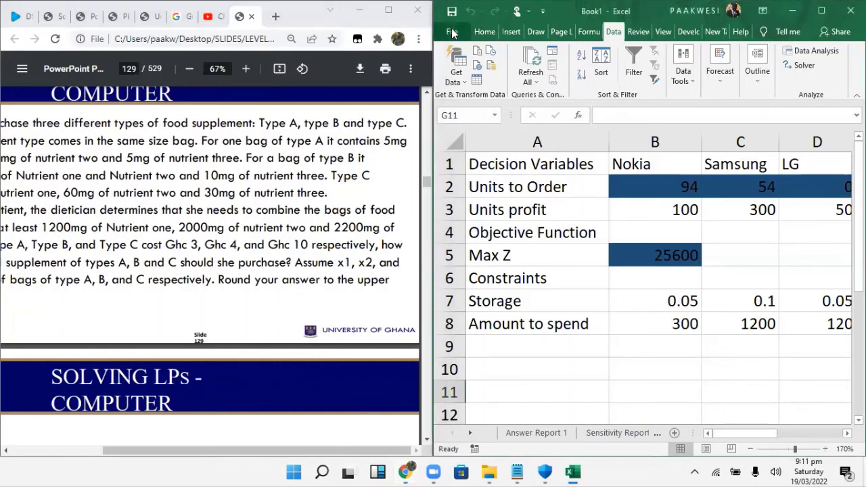
{"action": "left_click", "coordinate": [451, 33]}
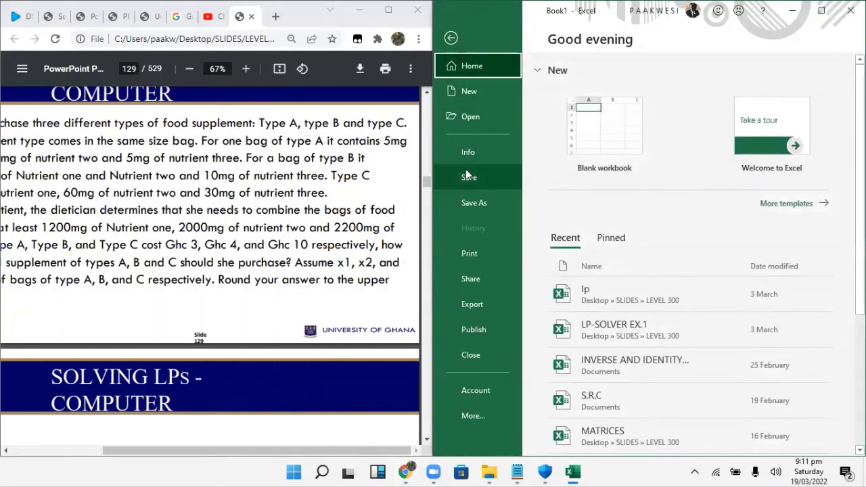
{"action": "left_click", "coordinate": [478, 96]}
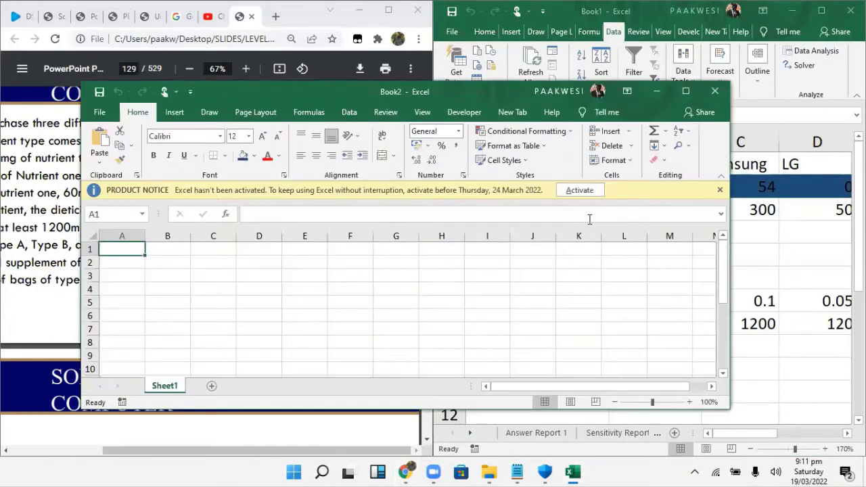
{"action": "left_click", "coordinate": [654, 93]}
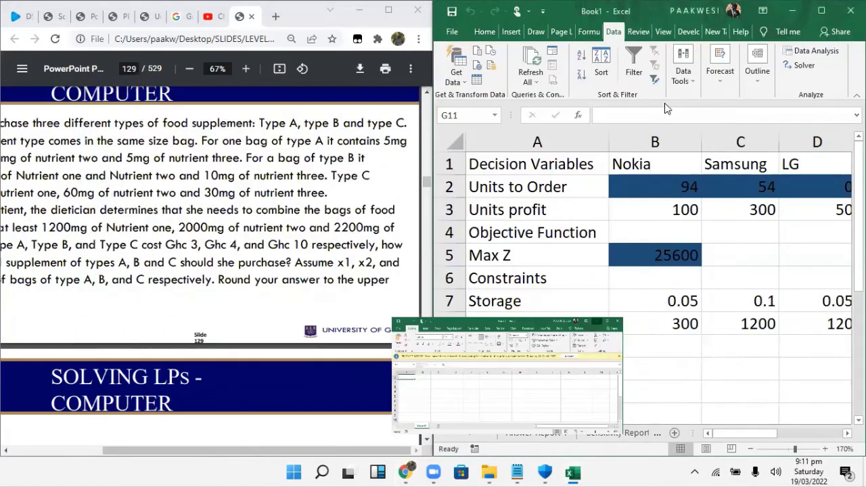
- Add a new blank worksheet to Book1 and zoom it to 120%
{"action": "left_click", "coordinate": [676, 433]}
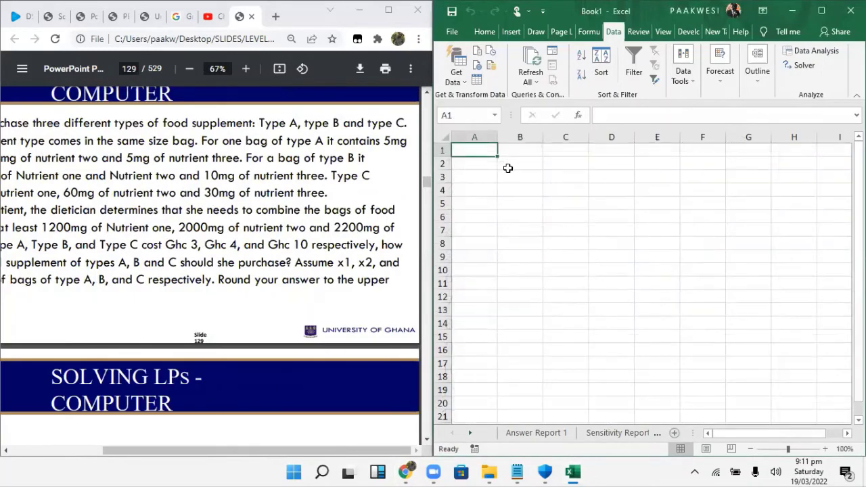
{"action": "left_click", "coordinate": [824, 448]}
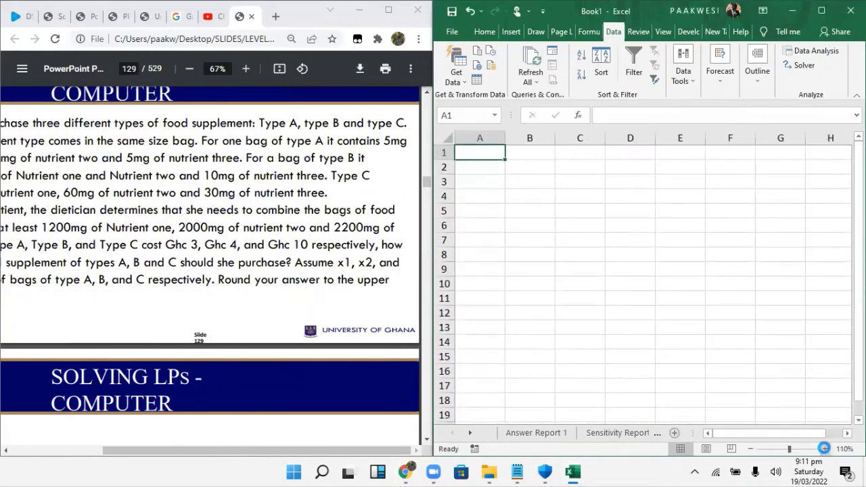
{"action": "left_click", "coordinate": [825, 448]}
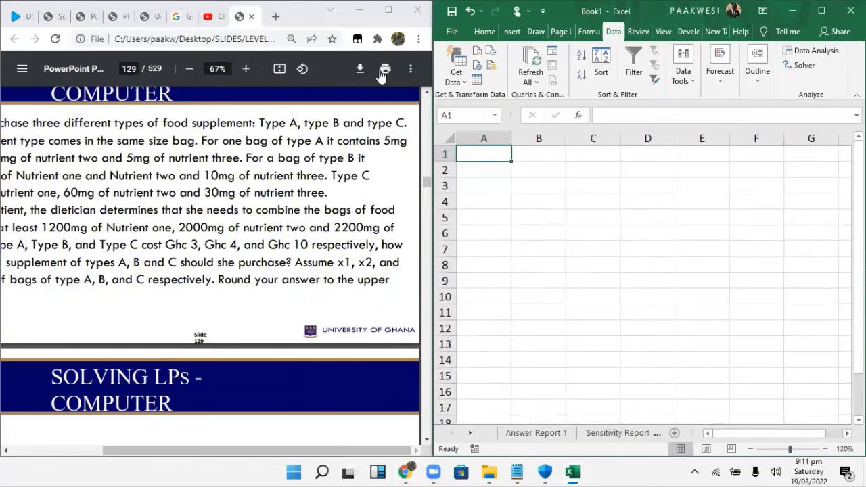
- Widen the slide's share of the split screen and read the full dietician problem
{"action": "left_click_drag", "start_coordinate": [185, 450], "coordinate": [97, 451]}
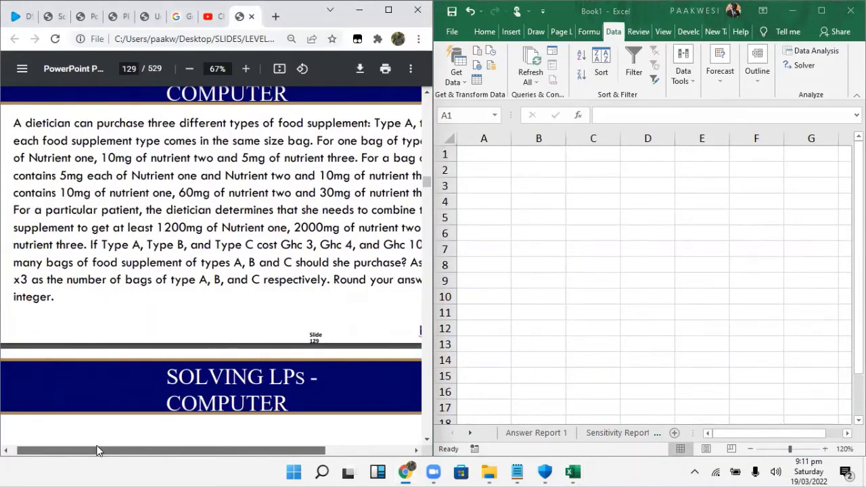
{"action": "left_click_drag", "start_coordinate": [96, 451], "coordinate": [98, 450]}
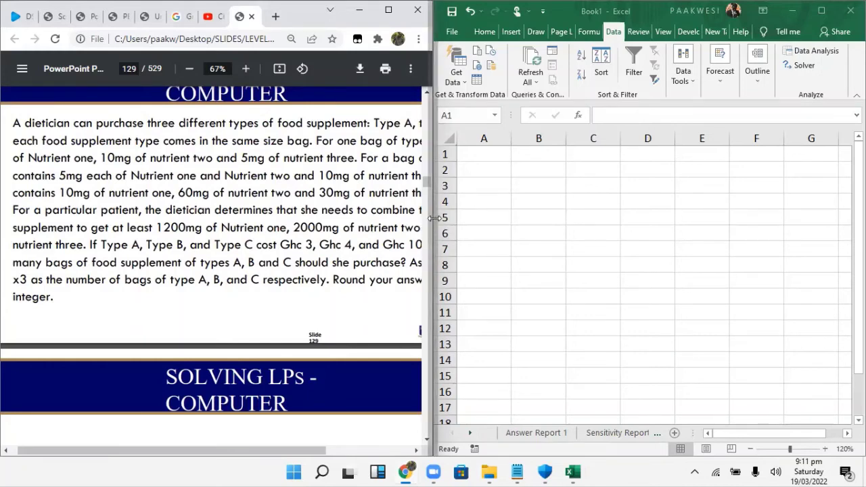
{"action": "left_click_drag", "start_coordinate": [433, 218], "coordinate": [567, 218]}
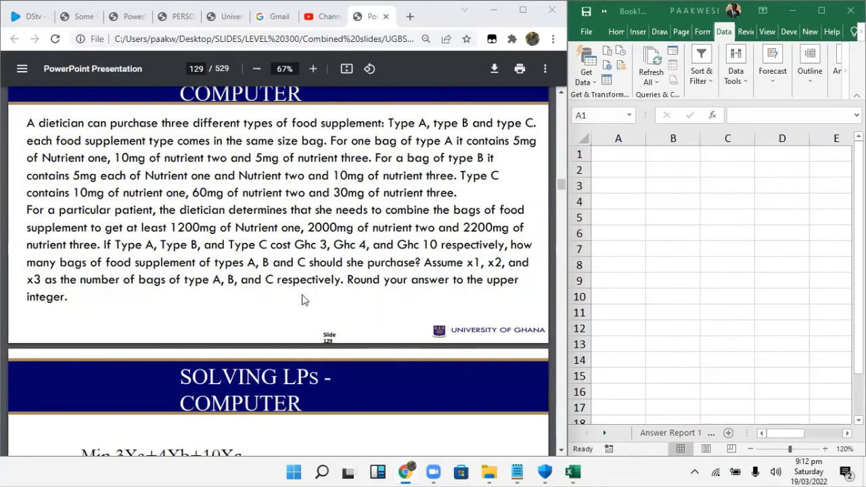
{"action": "scroll", "coordinate": [302, 300], "scroll_direction": "up", "scroll_amount": 1}
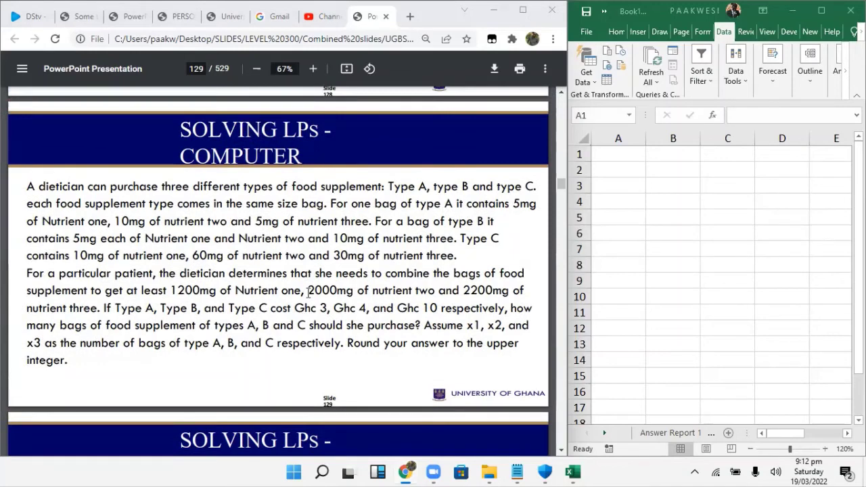
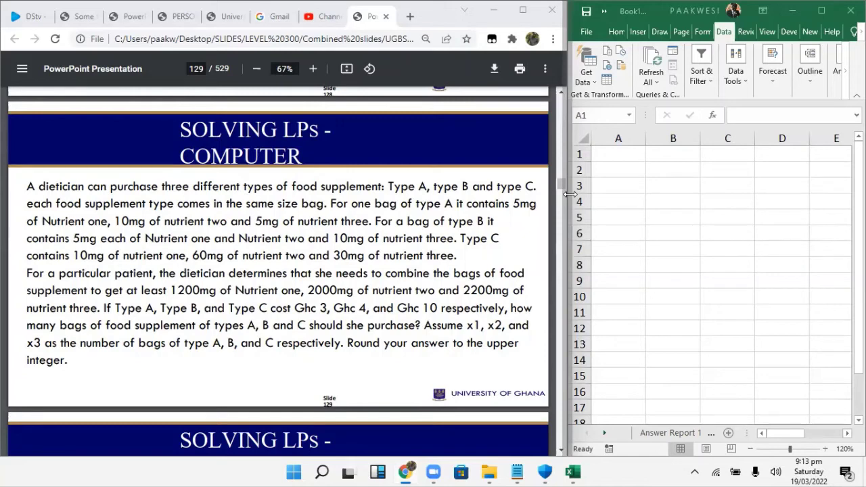
- Give the worksheet more room in the split screen and zoom it to 140%
{"action": "left_click_drag", "start_coordinate": [570, 195], "coordinate": [482, 203]}
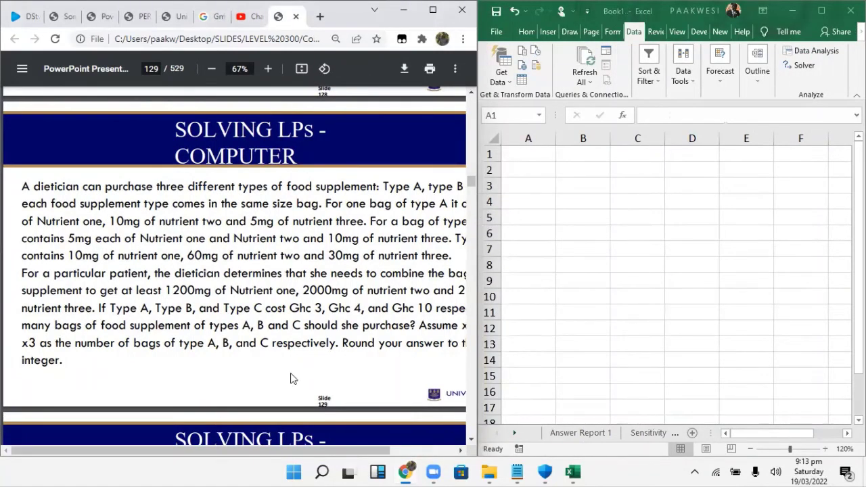
{"action": "left_click", "coordinate": [827, 449]}
{"action": "left_click", "coordinate": [826, 449]}
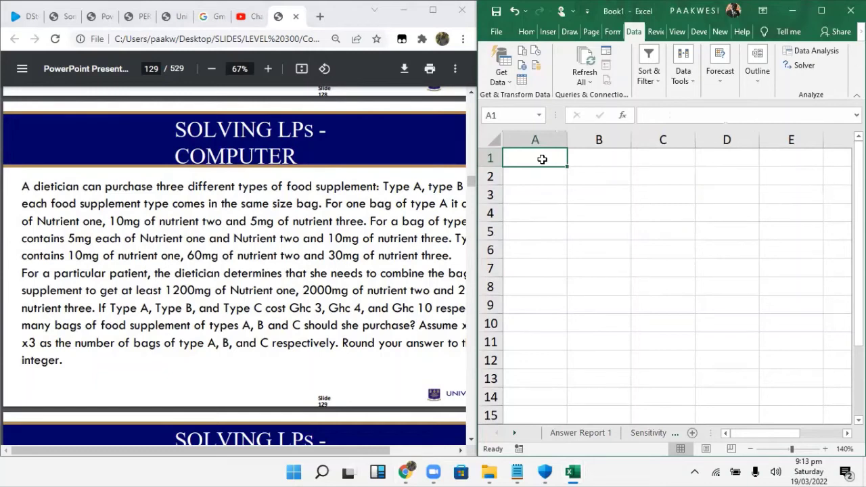
- Enter the heading "Decision Variable" in cell A1 and widen column A to fit it
{"action": "type", "text": "Dec"}
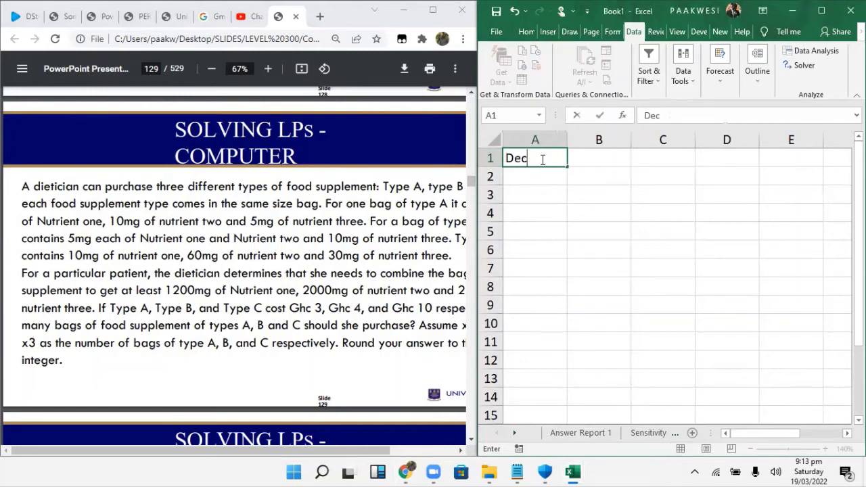
{"action": "type", "text": "ision Variable"}
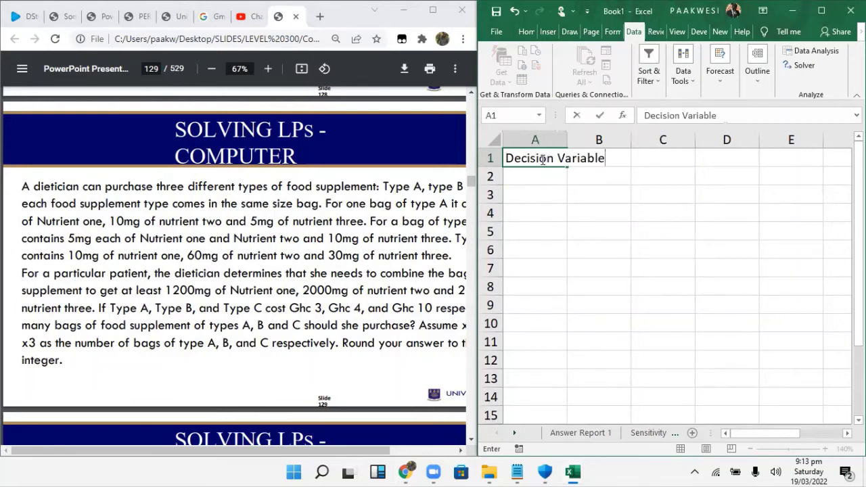
{"action": "left_click", "coordinate": [585, 228]}
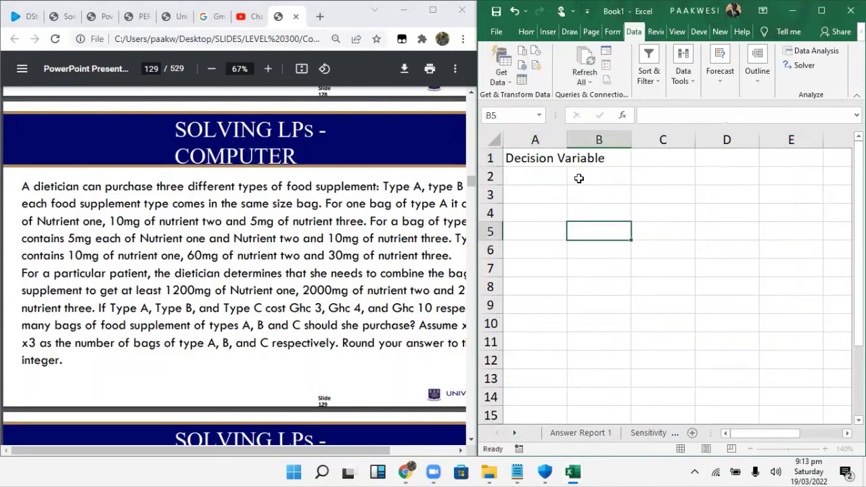
{"action": "left_click", "coordinate": [561, 139]}
{"action": "left_click_drag", "start_coordinate": [565, 145], "coordinate": [633, 145]}
{"action": "left_click", "coordinate": [652, 156]}
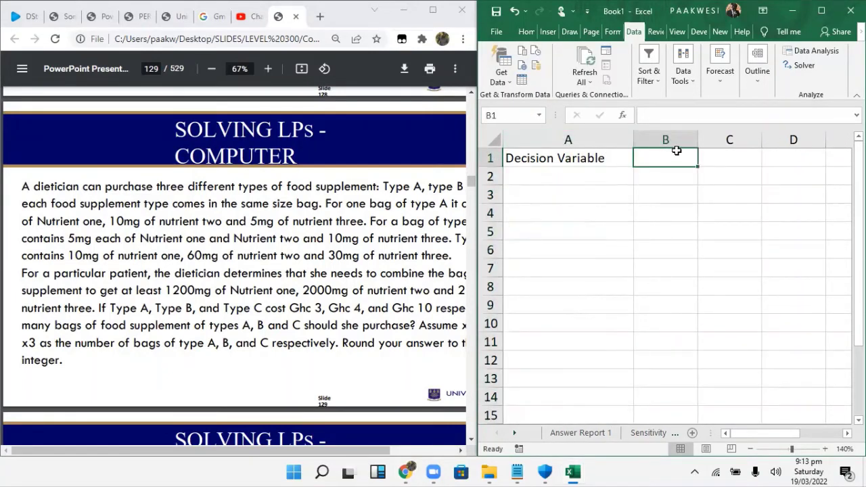
- Enter the column headings "Type A", "Type B" and "Type C" in cells B1 to D1
{"action": "type", "text": "Ty"}
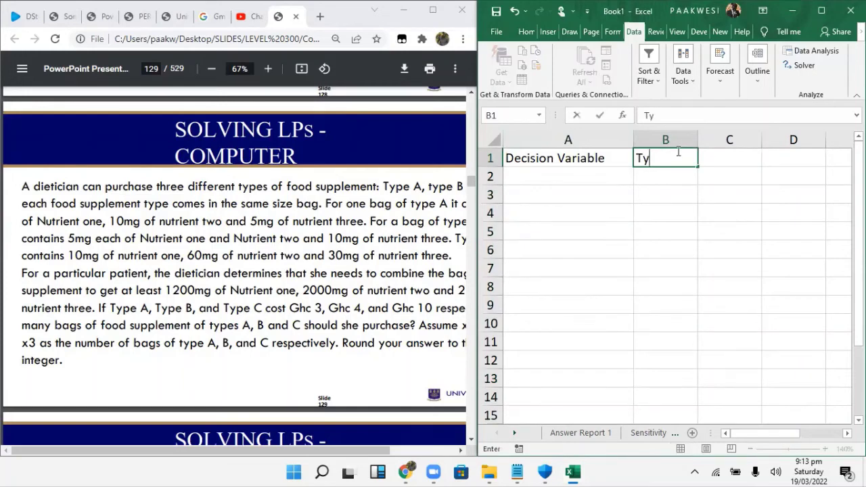
{"action": "type", "text": "pe A"}
{"action": "key", "text": "Tab"}
{"action": "type", "text": "Typ"}
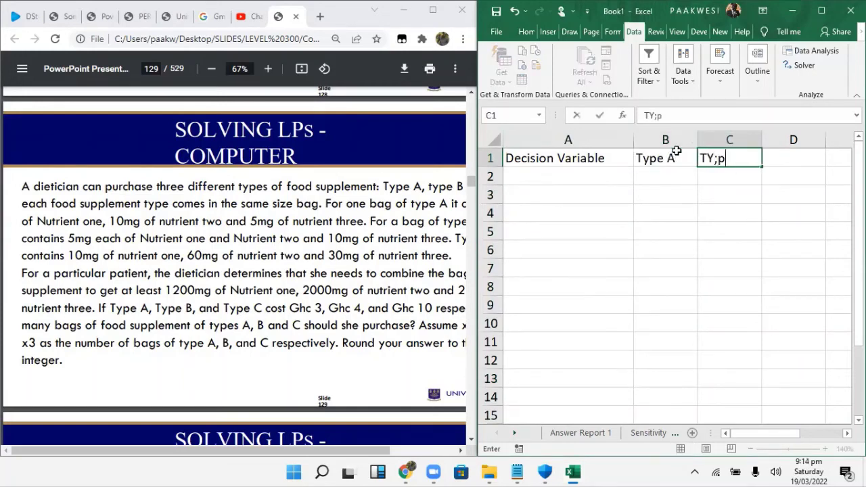
{"action": "key", "text": "BackSpace"}
{"action": "key", "text": "BackSpace"}
{"action": "type", "text": "uy["}
{"action": "key", "text": "BackSpace"}
{"action": "key", "text": "BackSpace"}
{"action": "key", "text": "BackSpace"}
{"action": "type", "text": "ype B"}
{"action": "key", "text": "Tab"}
{"action": "type", "text": "Type C"}
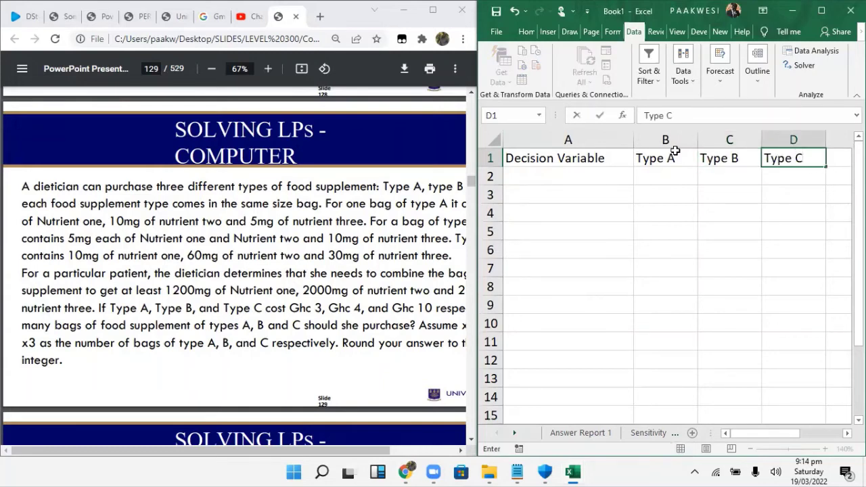
- Label A2 "Number of Bags" and enter 0 as the starting value for all three types in B2 to D2
{"action": "left_click", "coordinate": [572, 174]}
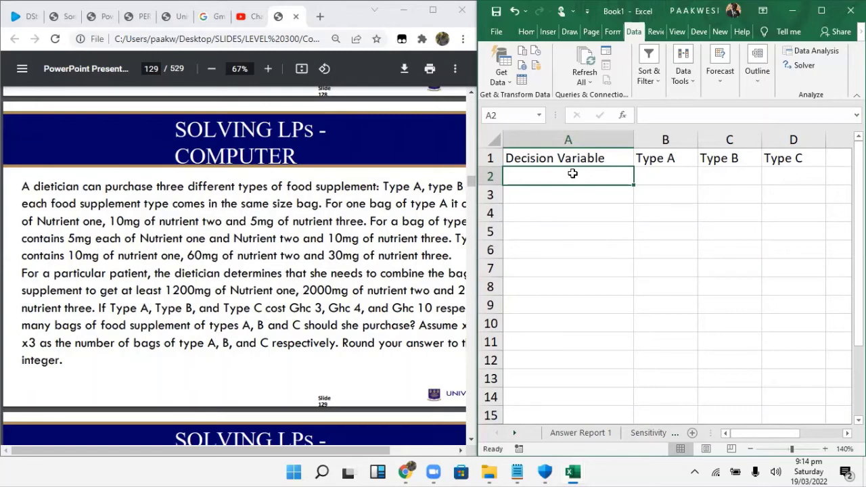
{"action": "type", "text": "N"}
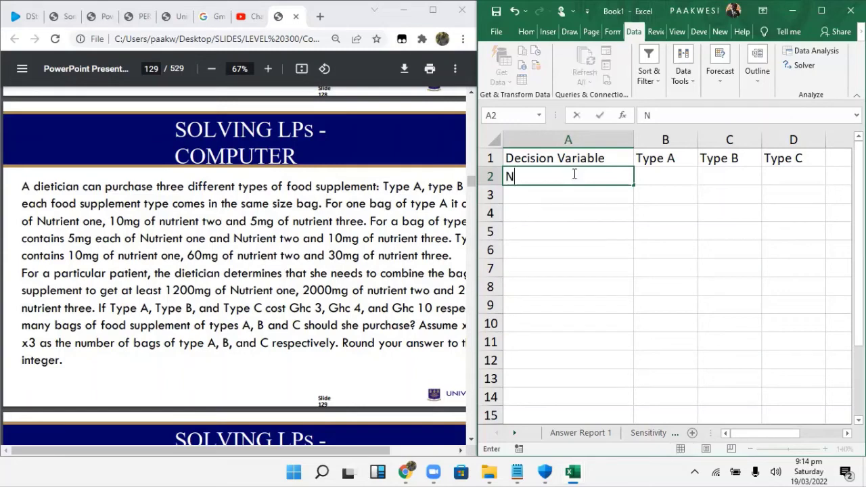
{"action": "type", "text": "umber of Bags"}
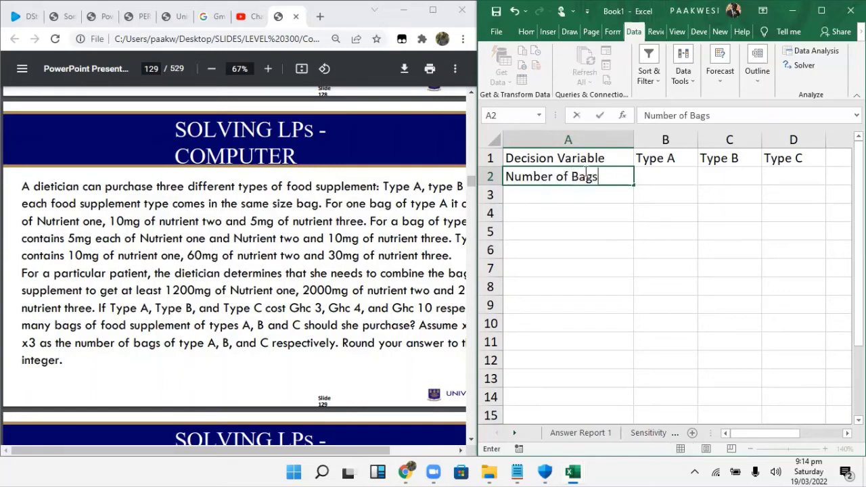
{"action": "left_click", "coordinate": [657, 172]}
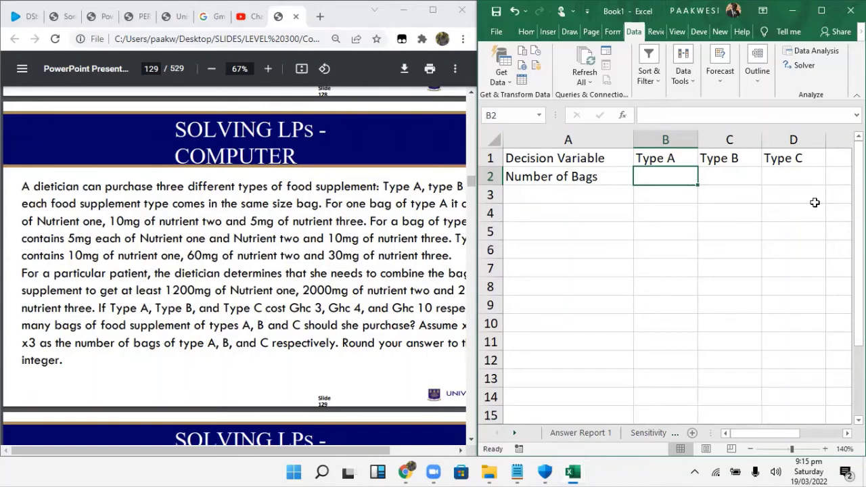
{"action": "type", "text": "0"}
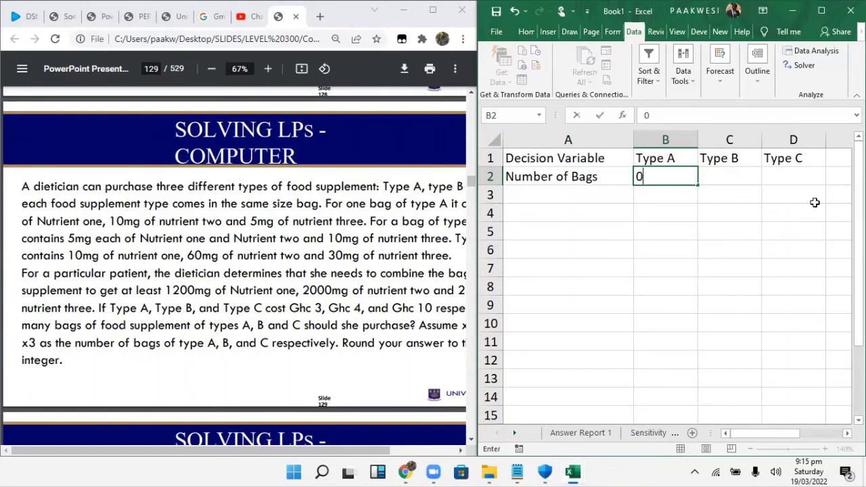
{"action": "key", "text": "Tab"}
{"action": "type", "text": "0"}
{"action": "key", "text": "Tab"}
{"action": "type", "text": "0"}
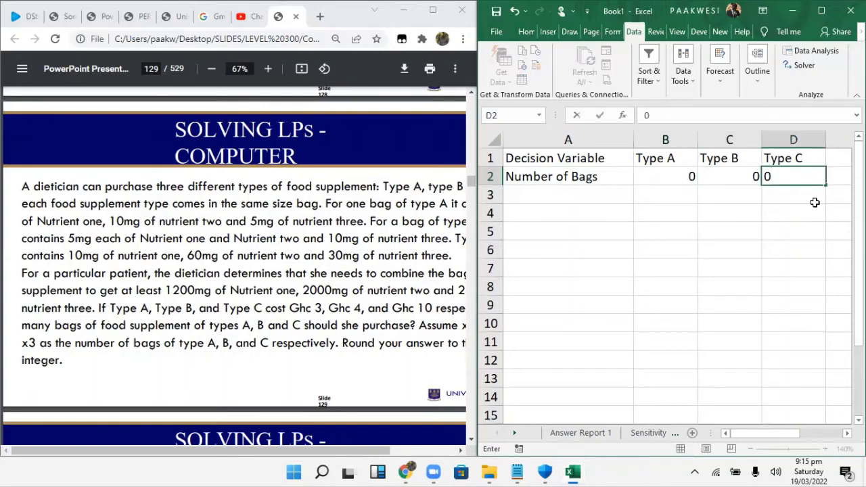
{"action": "key", "text": "Down"}
{"action": "key", "text": "Left"}
{"action": "key", "text": "Left"}
{"action": "key", "text": "Left"}
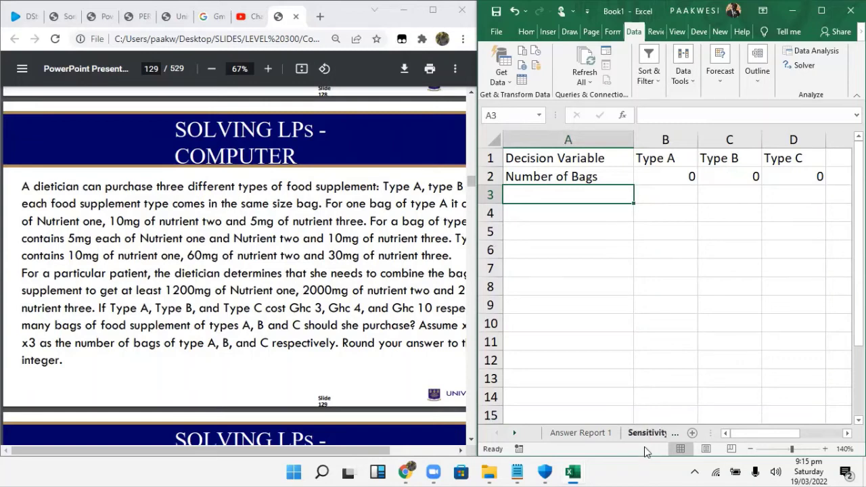
- Make room for more sheet tabs and check the phone ordering model's layout on Sheet1, returning to Sheet4
{"action": "left_click_drag", "start_coordinate": [711, 434], "coordinate": [790, 424]}
{"action": "left_click", "coordinate": [731, 435]}
{"action": "key", "text": "ctrl+Page_Up"}
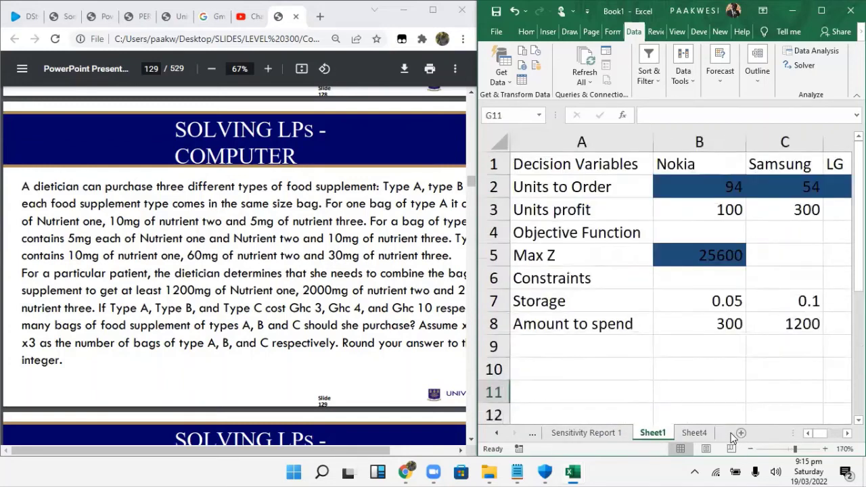
{"action": "left_click", "coordinate": [694, 433]}
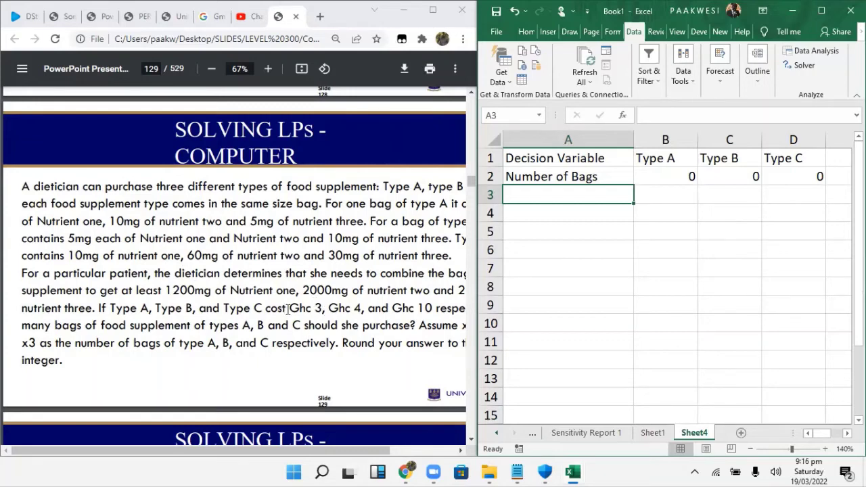
- Add a "Unit Cost" row in row 3 with the costs from the problem: 3, 4 and 10 for types A, B and C
{"action": "type", "text": "Unit Co"}
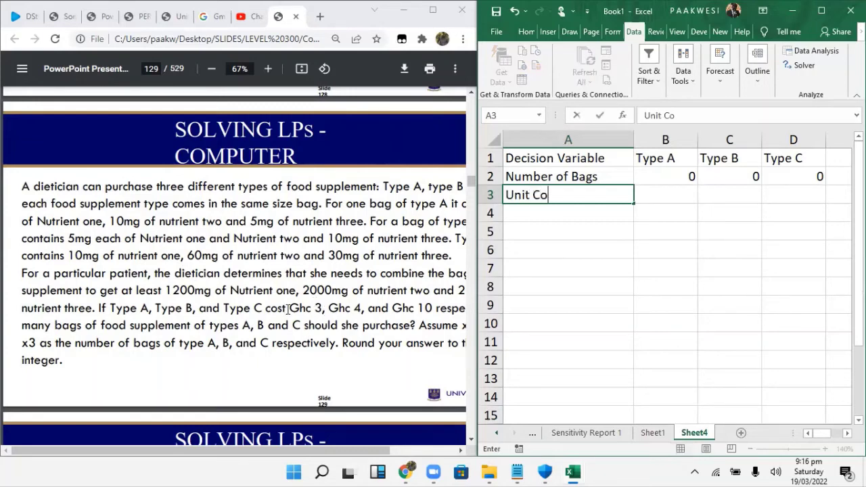
{"action": "type", "text": "st"}
{"action": "key", "text": "Tab"}
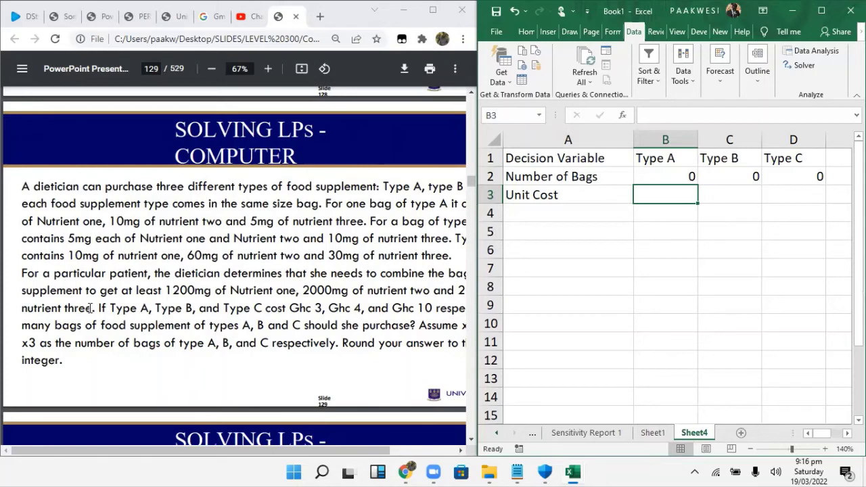
{"action": "left_click_drag", "start_coordinate": [107, 309], "coordinate": [430, 313]}
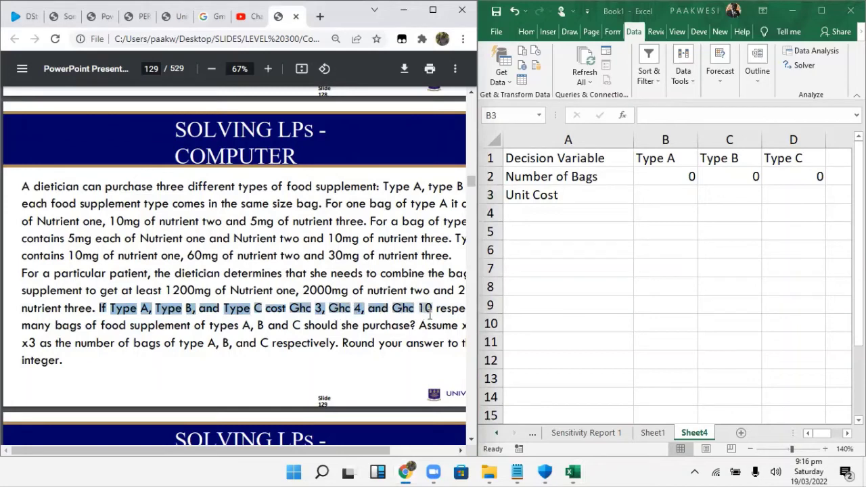
{"action": "left_click", "coordinate": [674, 195]}
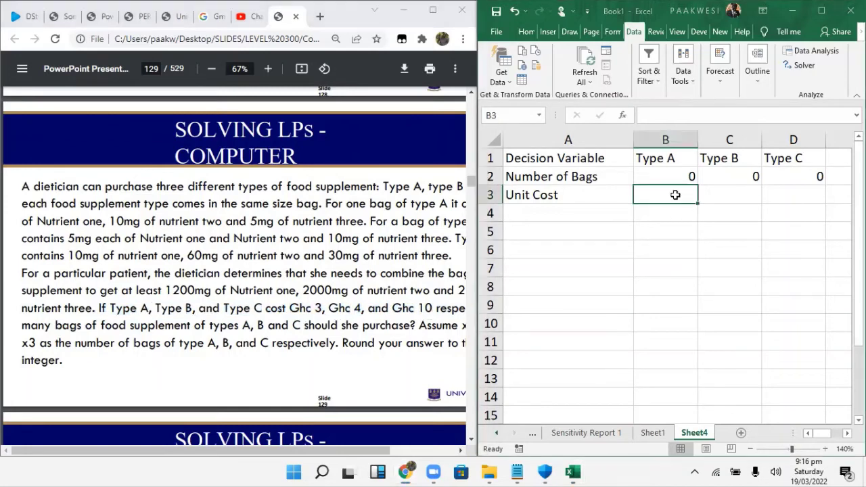
{"action": "type", "text": "3"}
{"action": "key", "text": "Tab"}
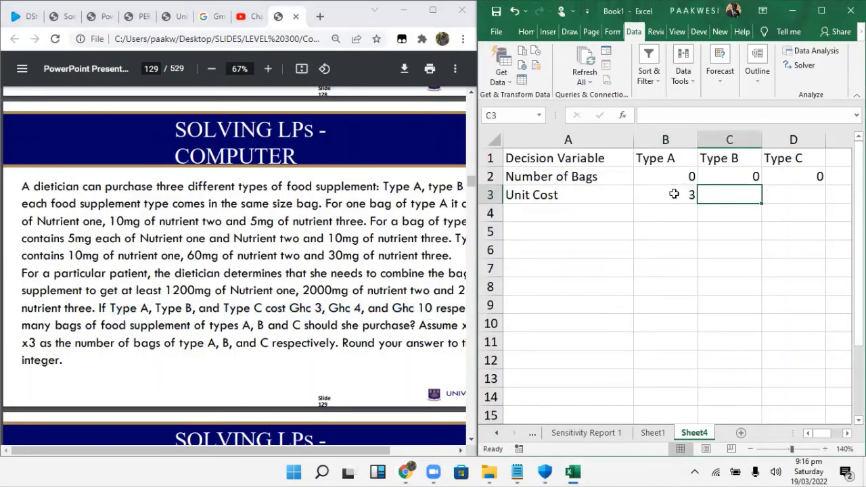
{"action": "type", "text": "4"}
{"action": "key", "text": "Tab"}
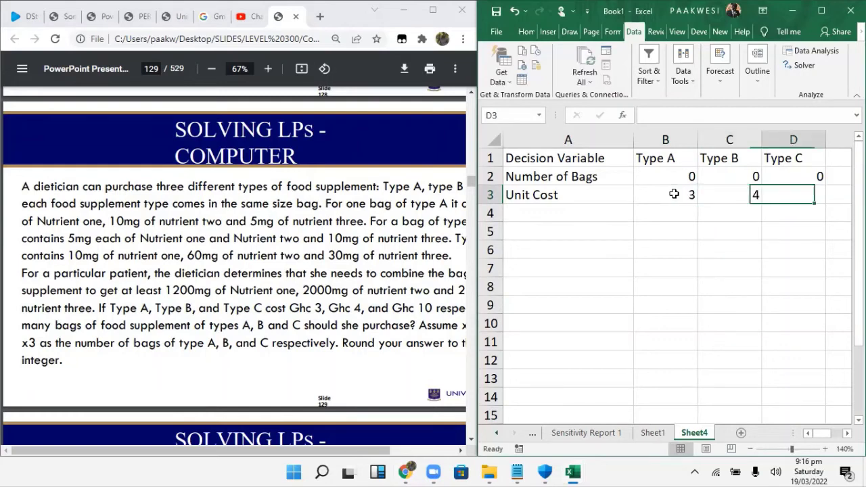
{"action": "type", "text": "10"}
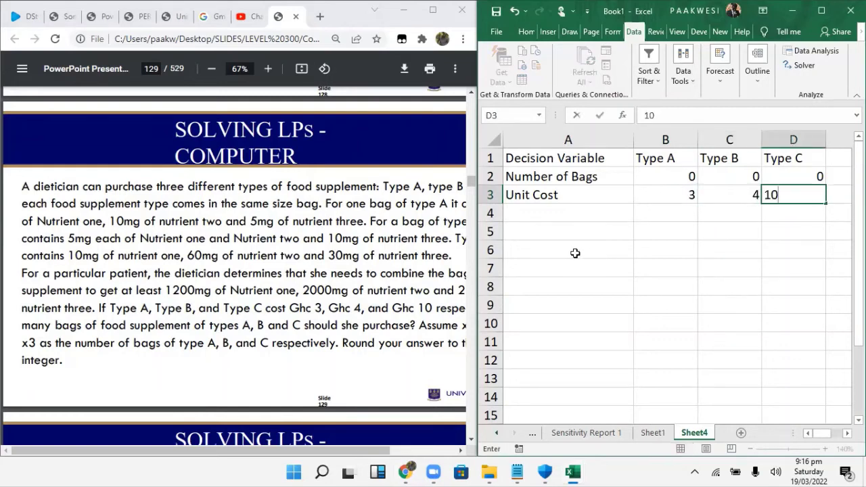
- Enter the label "Objective Function" in cell A4 and "Min Z" in cell A5
{"action": "left_click", "coordinate": [566, 222]}
{"action": "type", "text": "O"}
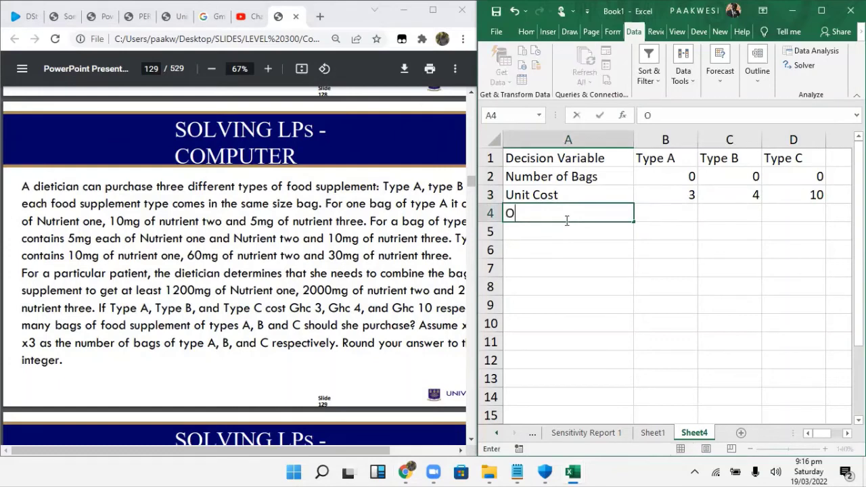
{"action": "type", "text": "bjective Fuj"}
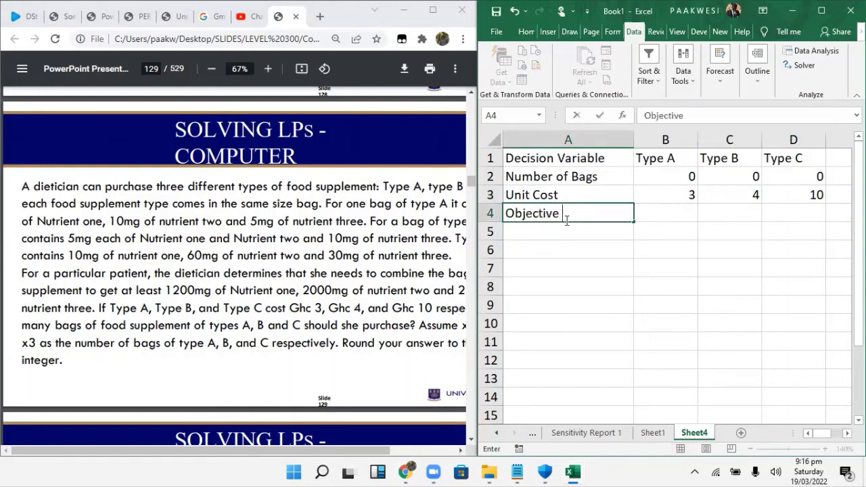
{"action": "key", "text": "BackSpace"}
{"action": "type", "text": "nct"}
{"action": "key", "text": "BackSpace"}
{"action": "key", "text": "BackSpace"}
{"action": "key", "text": "BackSpace"}
{"action": "type", "text": "nction"}
{"action": "key", "text": "Return"}
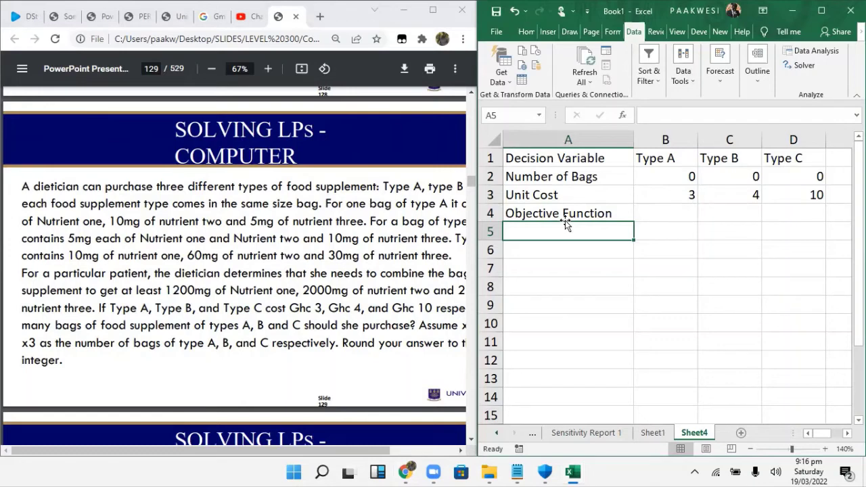
{"action": "type", "text": "Min "}
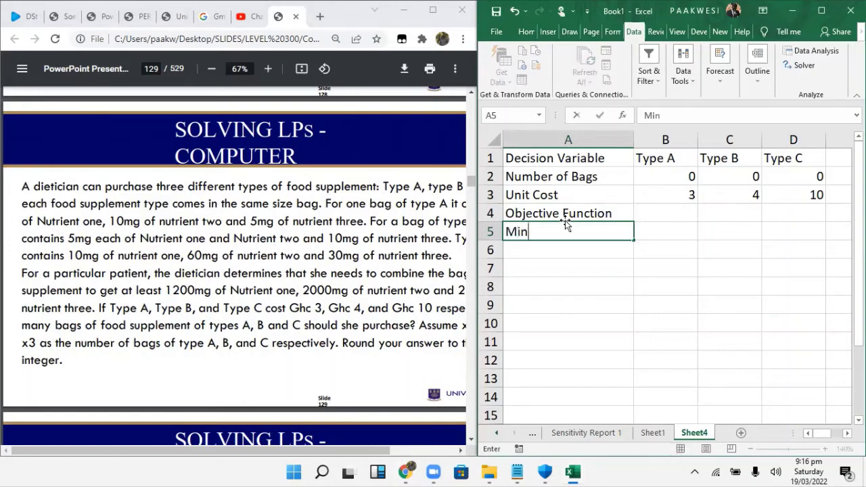
{"action": "type", "text": "Z"}
- Enter the total cost formula =SUMPRODUCT(B3:D3,B2:D2) in cell B5 beside Min Z
{"action": "left_click", "coordinate": [648, 227]}
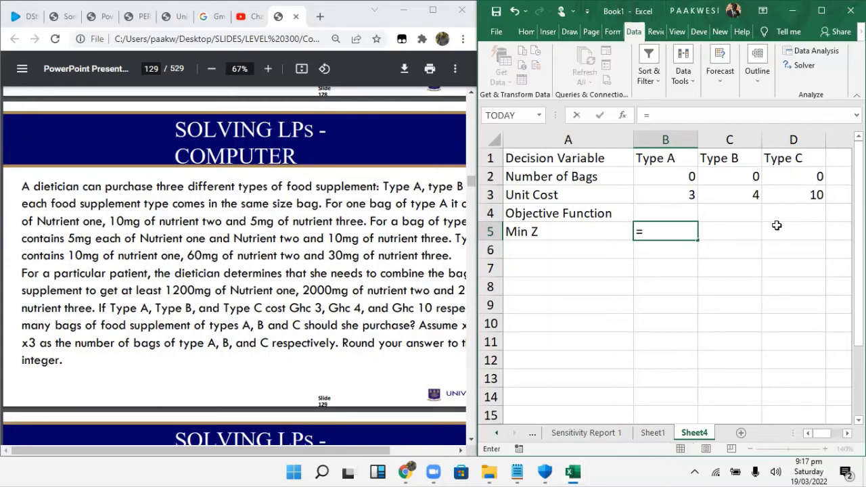
{"action": "left_click", "coordinate": [378, 29]}
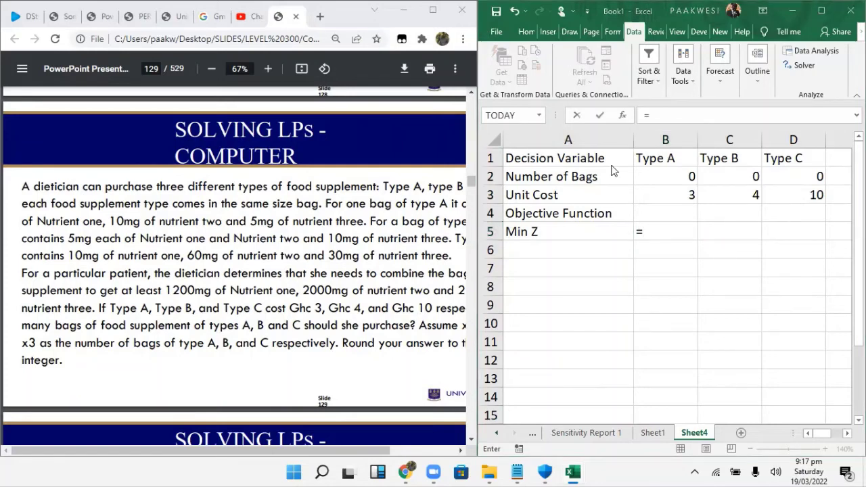
{"action": "left_click", "coordinate": [664, 235]}
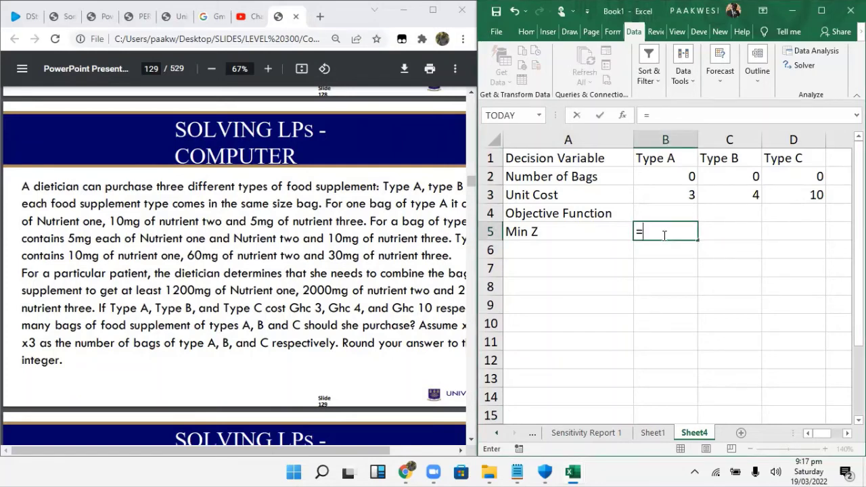
{"action": "type", "text": "sum"}
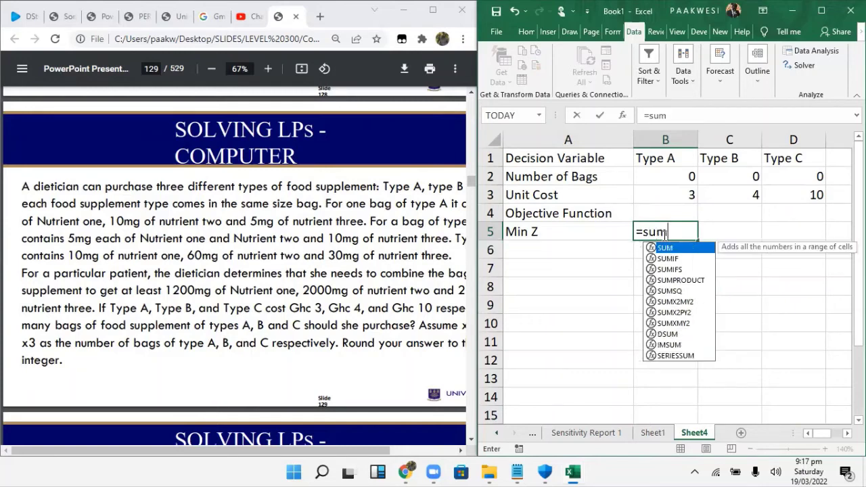
{"action": "type", "text": "pro"}
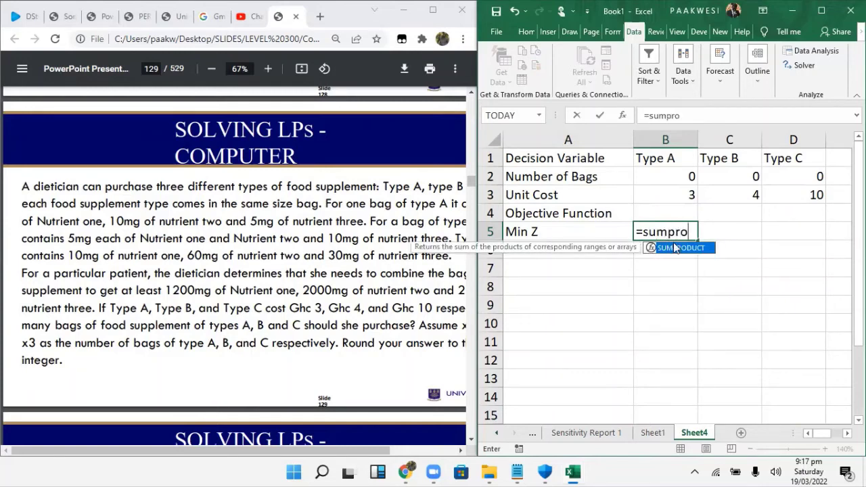
{"action": "double_click", "coordinate": [673, 250]}
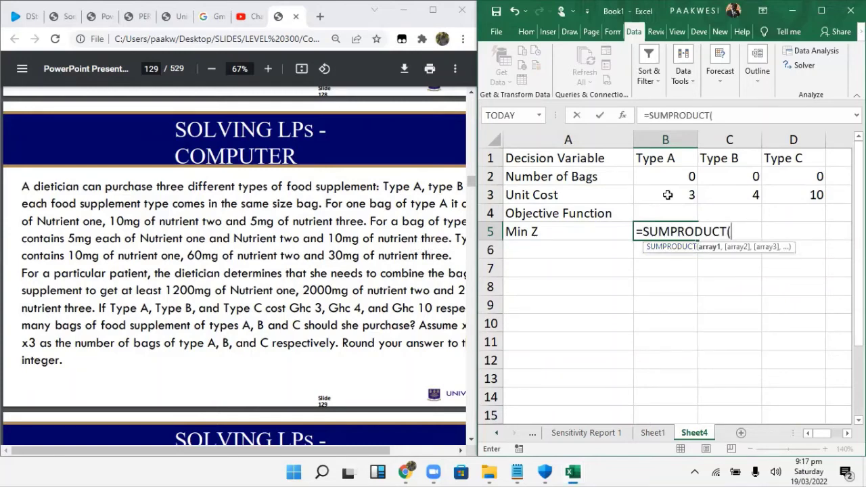
{"action": "left_click_drag", "start_coordinate": [662, 194], "coordinate": [780, 188]}
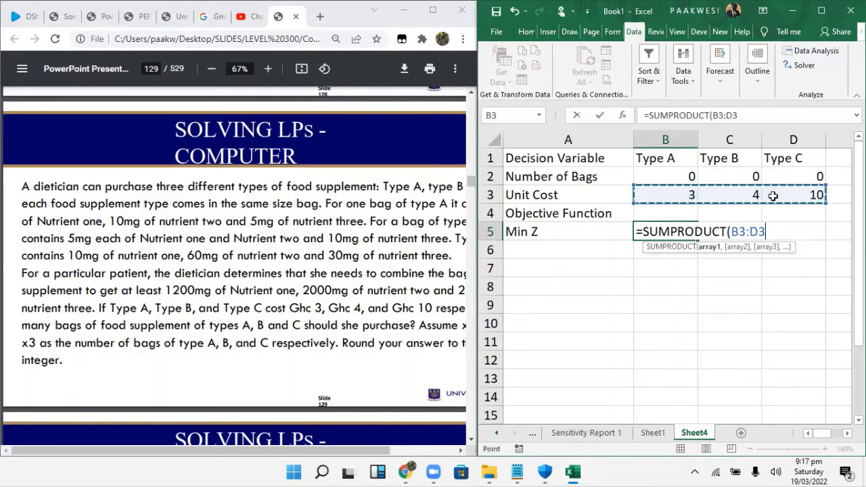
{"action": "type", "text": ","}
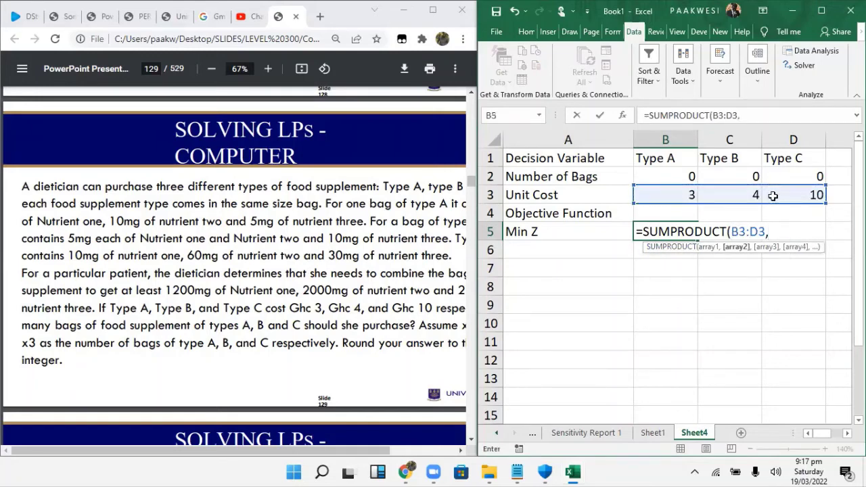
{"action": "left_click_drag", "start_coordinate": [668, 173], "coordinate": [777, 176]}
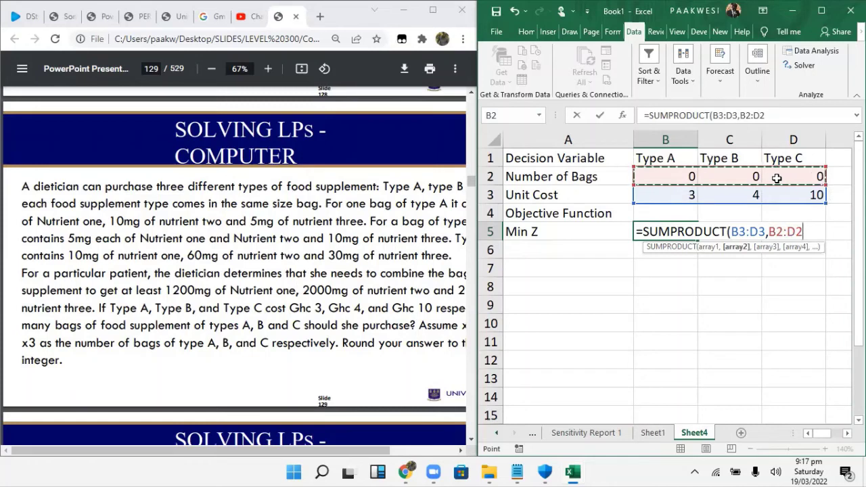
{"action": "type", "text": ")"}
{"action": "key", "text": "Return"}
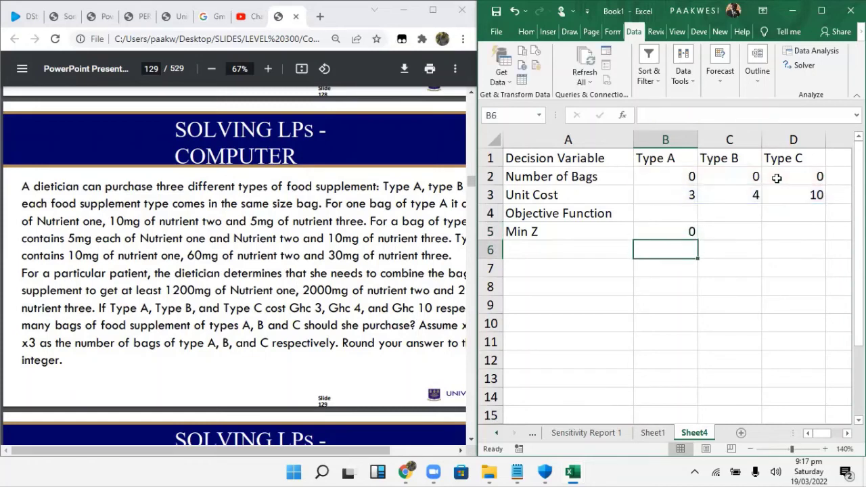
- Enter the label "Constraints" in cell A6 below Min Z
{"action": "left_click", "coordinate": [543, 255]}
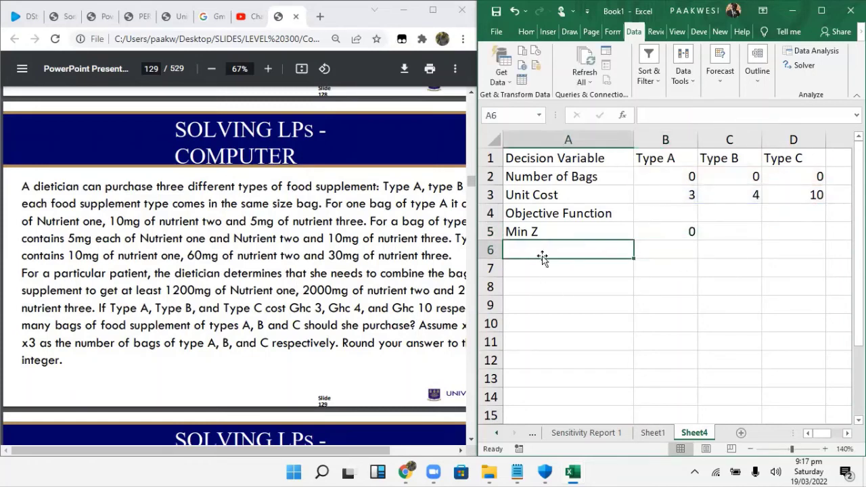
{"action": "type", "text": "Constraints"}
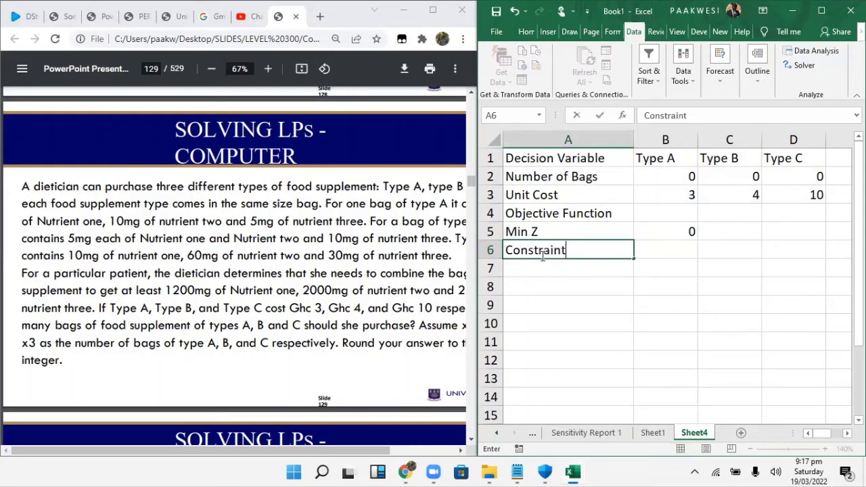
{"action": "left_click", "coordinate": [538, 273]}
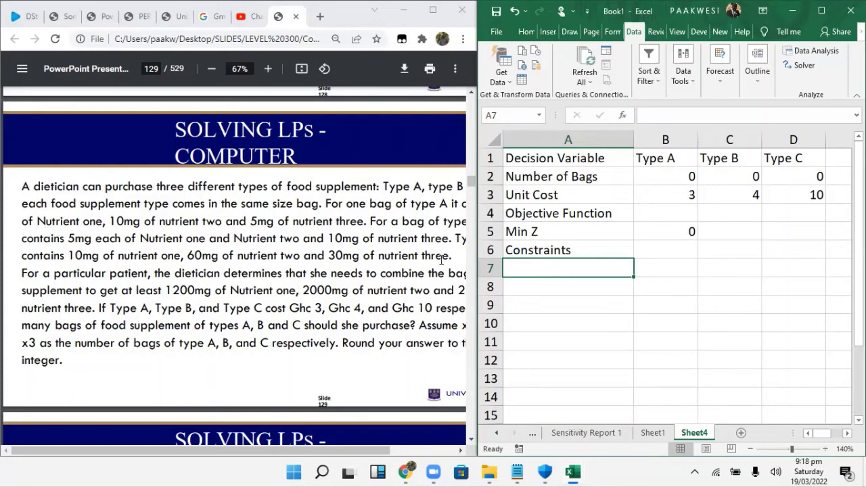
- Check the nutrients named in the problem and enter the label "Nutrient one" in cell A7
{"action": "left_click_drag", "start_coordinate": [215, 451], "coordinate": [335, 462]}
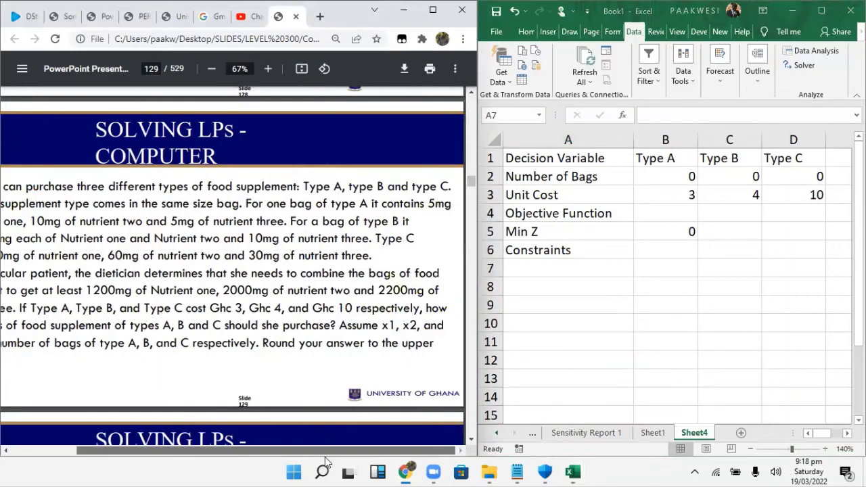
{"action": "left_click", "coordinate": [294, 472]}
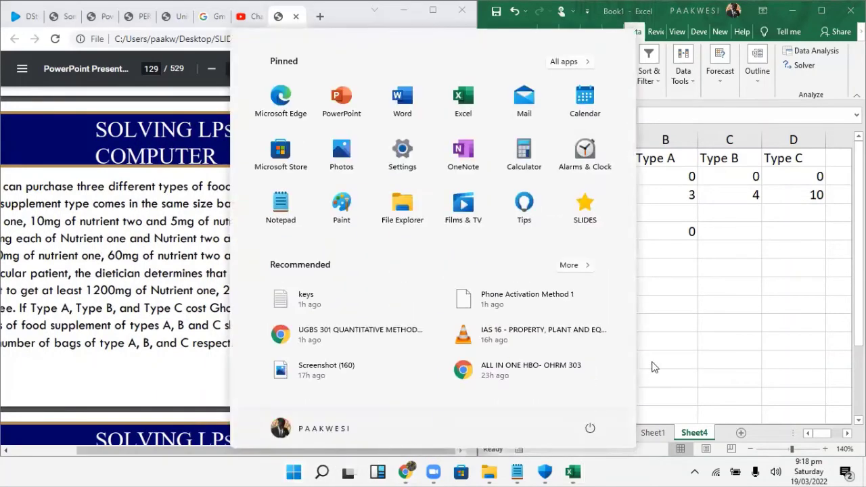
{"action": "left_click", "coordinate": [698, 332]}
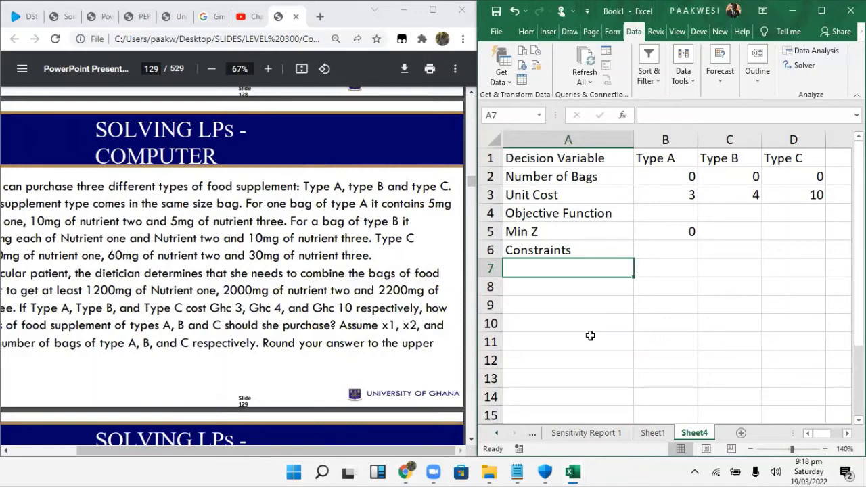
{"action": "type", "text": "n"}
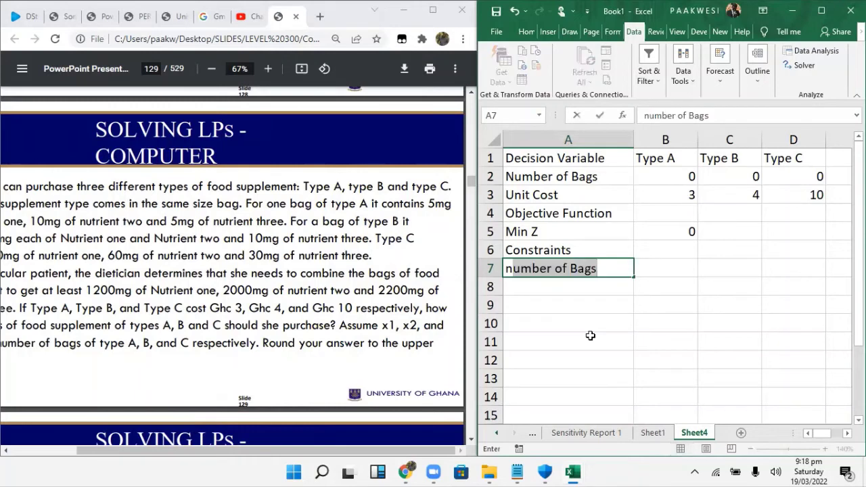
{"action": "key", "text": "BackSpace"}
{"action": "key", "text": "BackSpace"}
{"action": "type", "text": "n"}
{"action": "key", "text": "BackSpace"}
{"action": "key", "text": "BackSpace"}
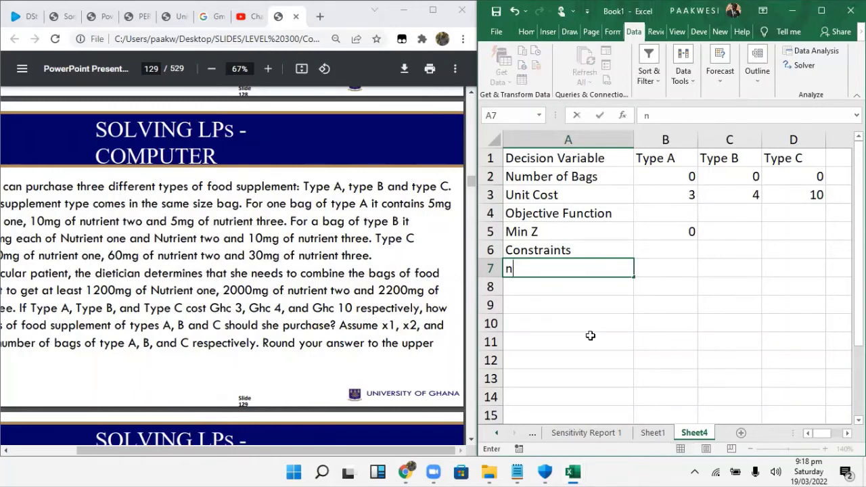
{"action": "type", "text": "Nutrue"}
{"action": "key", "text": "BackSpace"}
{"action": "key", "text": "BackSpace"}
{"action": "type", "text": "ie"}
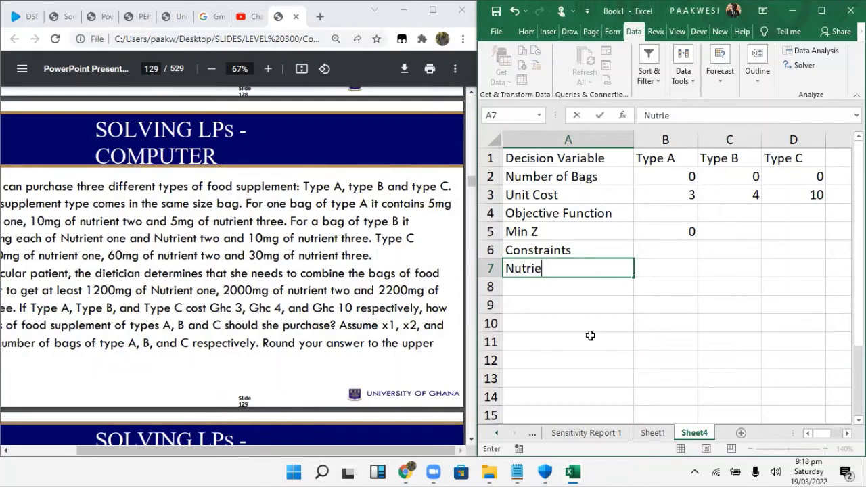
{"action": "type", "text": "nt one"}
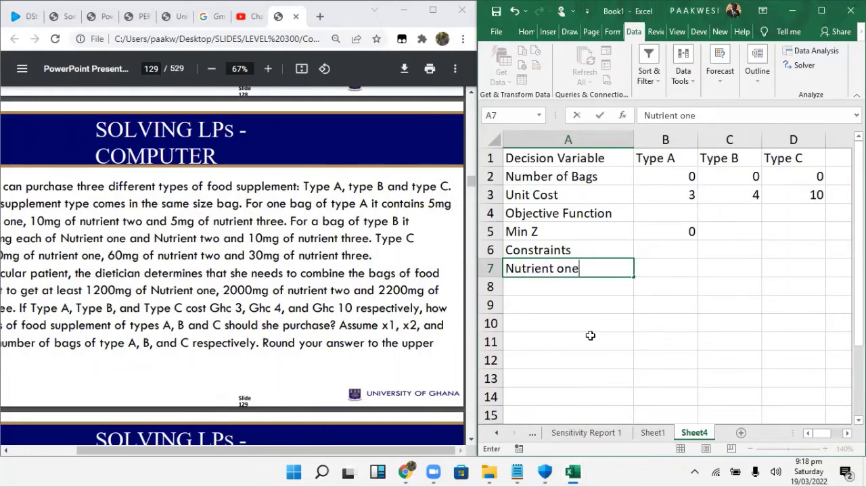
{"action": "key", "text": "Return"}
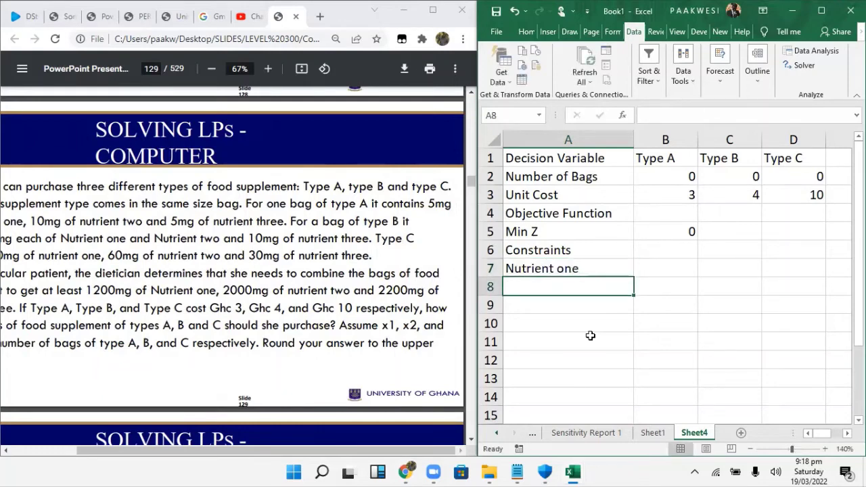
- Enter the labels "Nutrient two" in cell A8 and "Nutrient three" in cell A9
{"action": "type", "text": "Nutrient"}
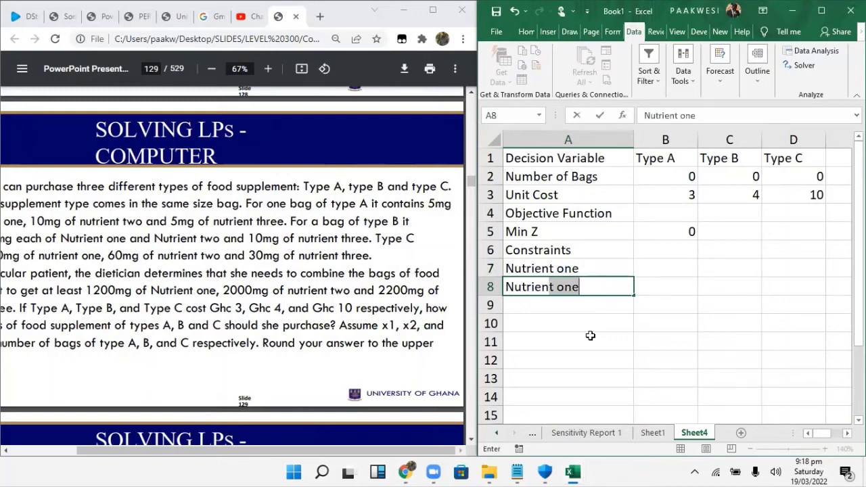
{"action": "type", "text": " two"}
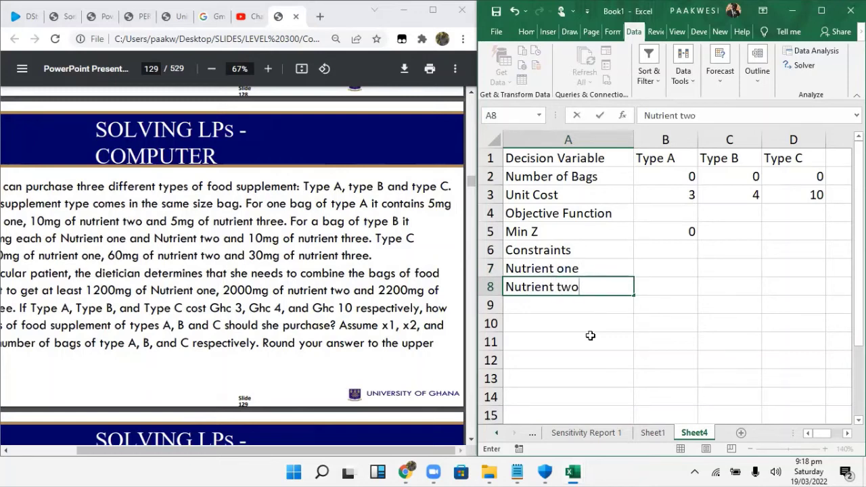
{"action": "key", "text": "Return"}
{"action": "type", "text": "Nutrient"}
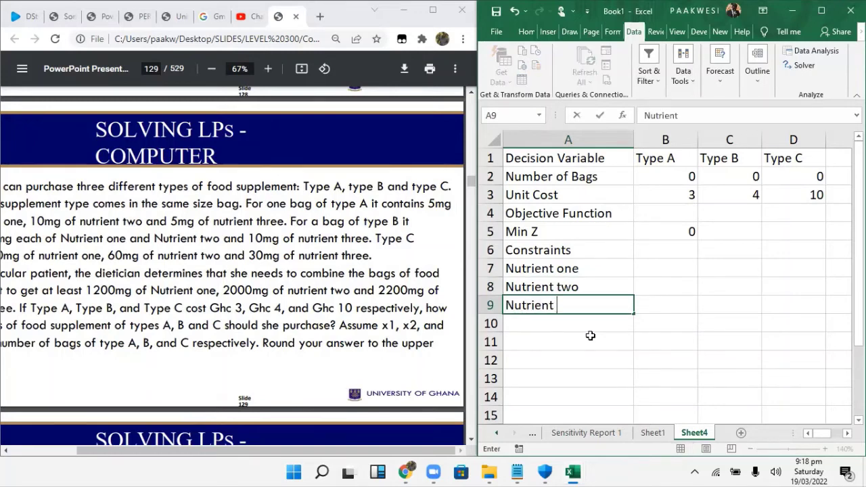
{"action": "type", "text": " three"}
{"action": "left_click", "coordinate": [660, 267]}
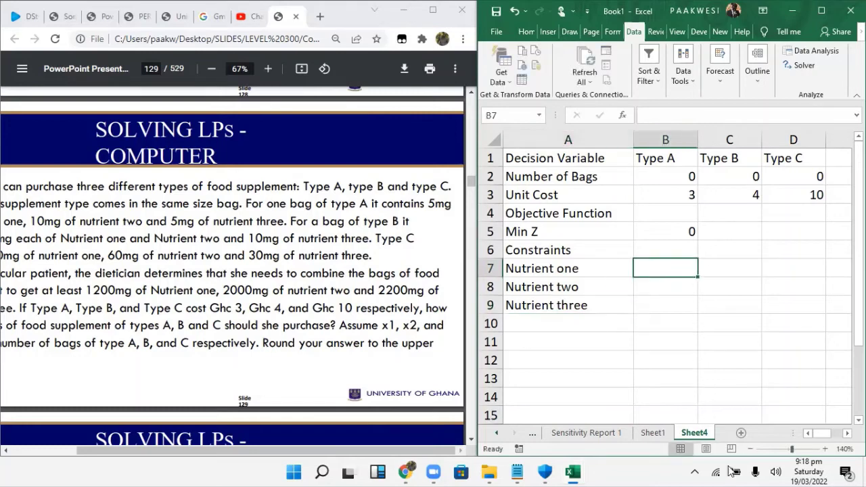
{"action": "left_click_drag", "start_coordinate": [821, 434], "coordinate": [820, 435]}
{"action": "scroll", "coordinate": [778, 358], "scroll_direction": "right", "scroll_amount": 1}
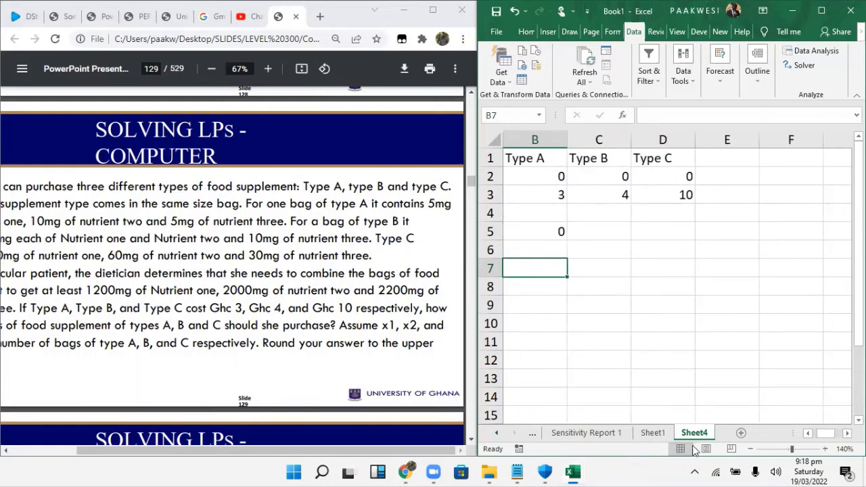
{"action": "left_click", "coordinate": [807, 433]}
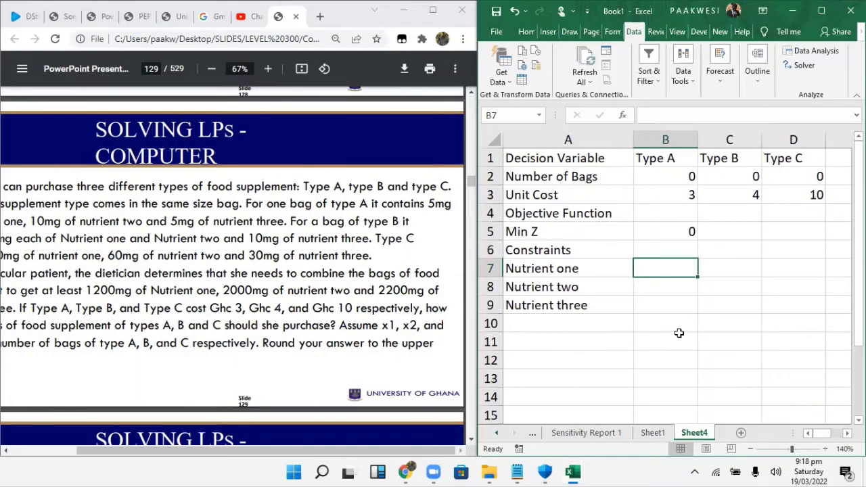
- Enter 5 in cell B7 as the amount of nutrient one in a Type A bag
{"action": "left_click", "coordinate": [351, 282]}
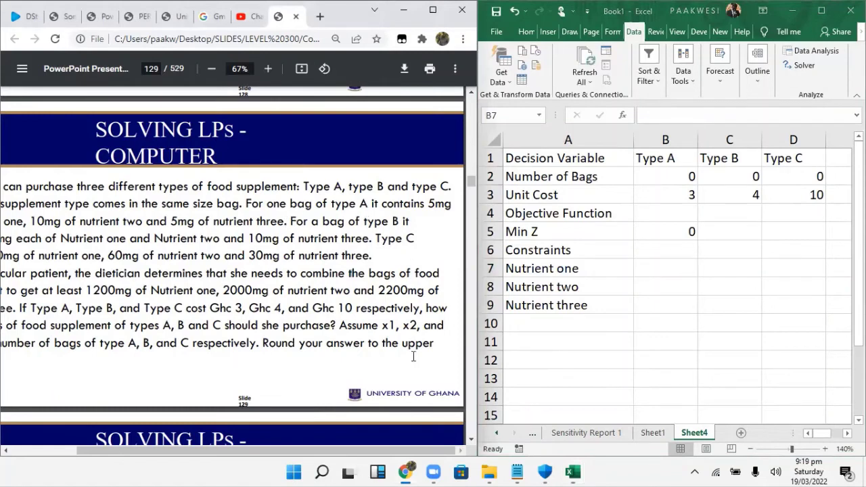
{"action": "left_click_drag", "start_coordinate": [357, 452], "coordinate": [303, 452]}
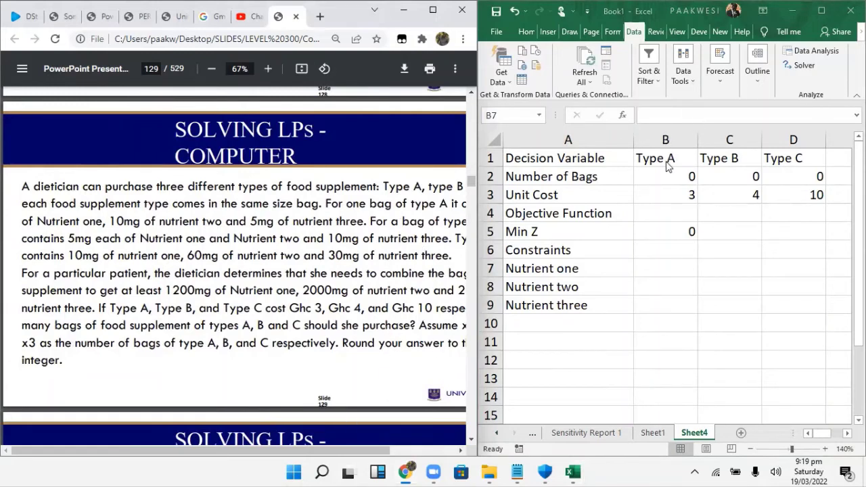
{"action": "left_click", "coordinate": [663, 272]}
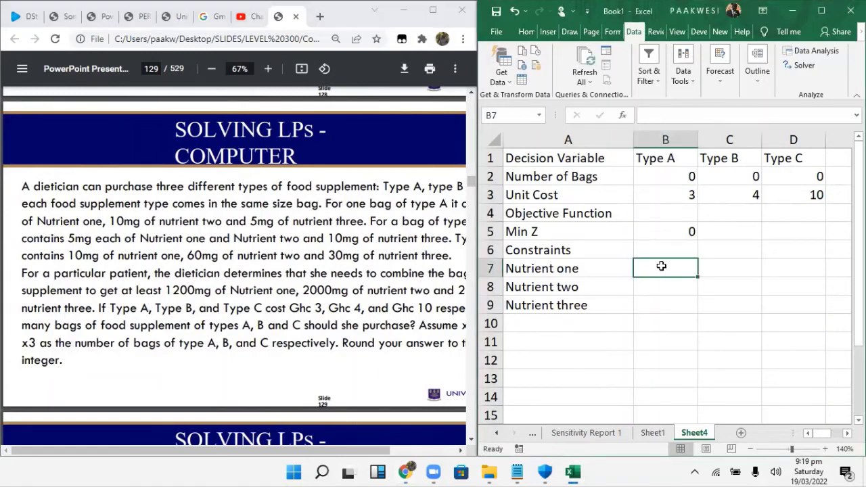
{"action": "type", "text": "5"}
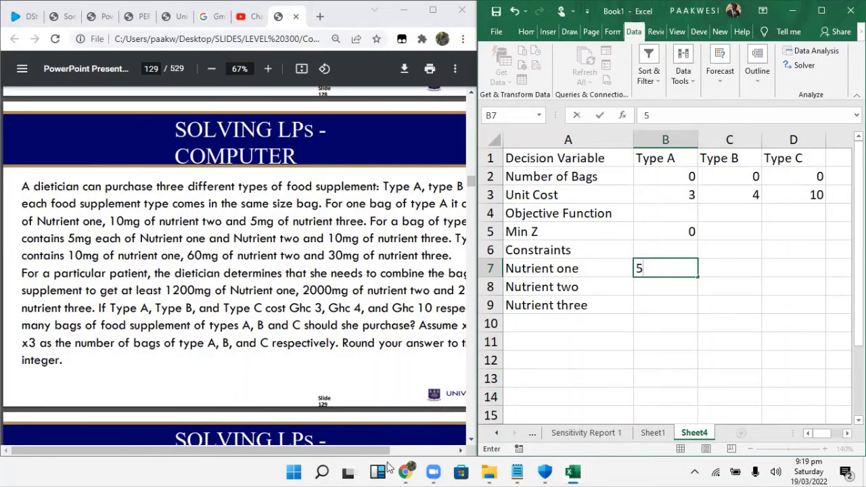
- Read the type B contents in the problem and enter 5 in cell C7 for nutrient one
{"action": "left_click_drag", "start_coordinate": [343, 458], "coordinate": [393, 459]}
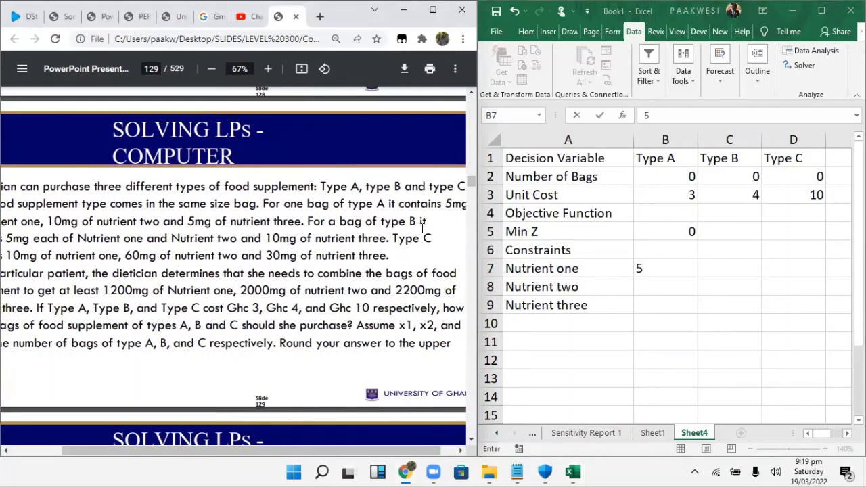
{"action": "left_click_drag", "start_coordinate": [305, 221], "coordinate": [423, 222]}
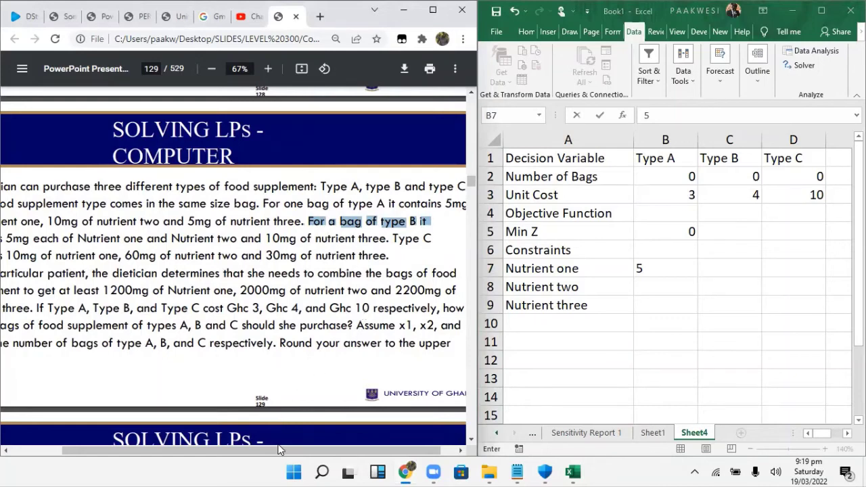
{"action": "left_click_drag", "start_coordinate": [278, 451], "coordinate": [226, 451]}
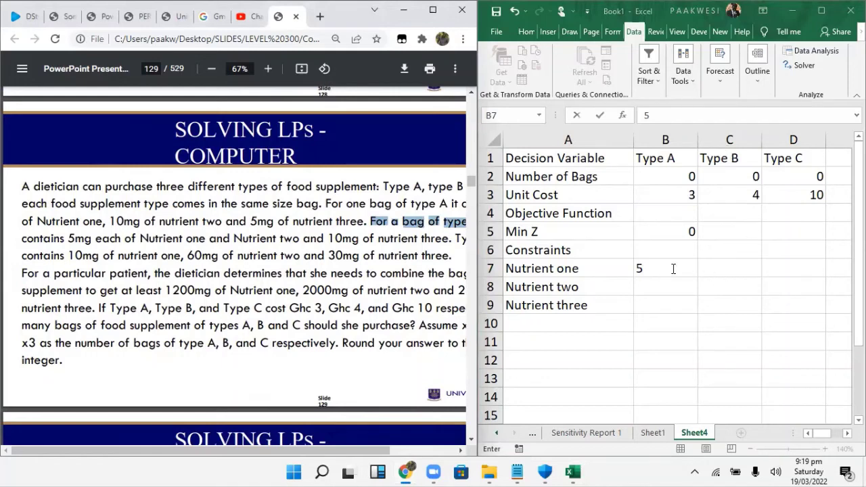
{"action": "left_click", "coordinate": [722, 267]}
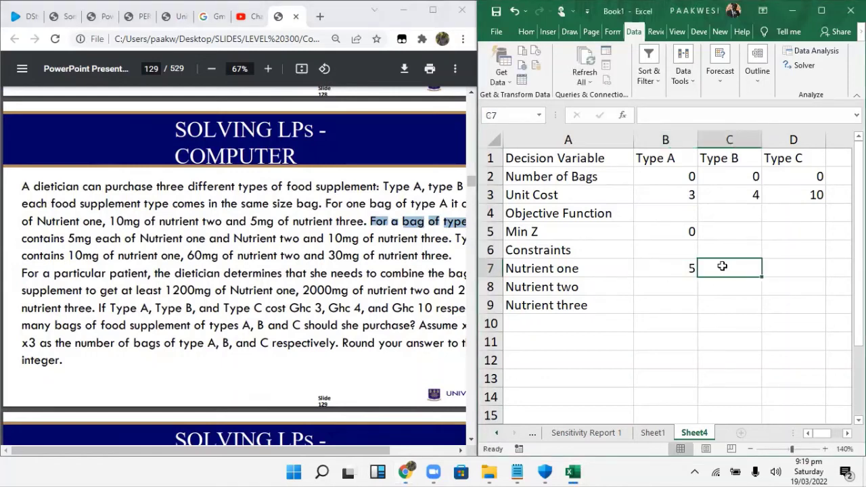
{"action": "type", "text": "5"}
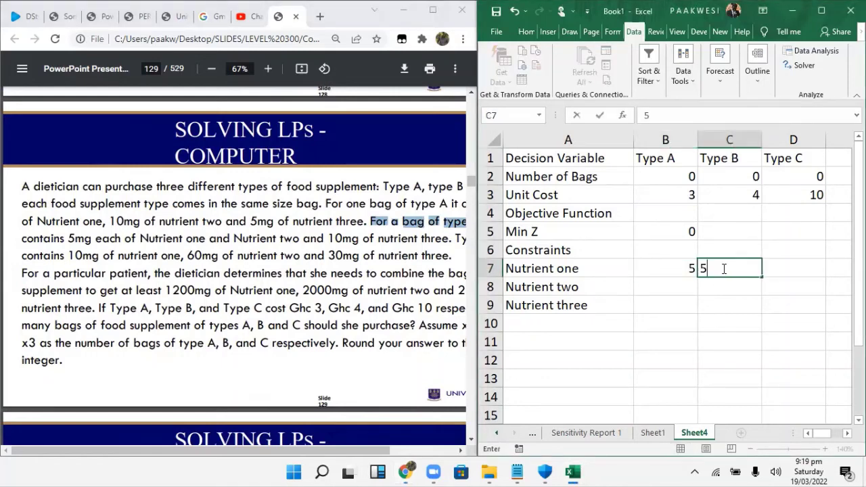
{"action": "left_click", "coordinate": [797, 266]}
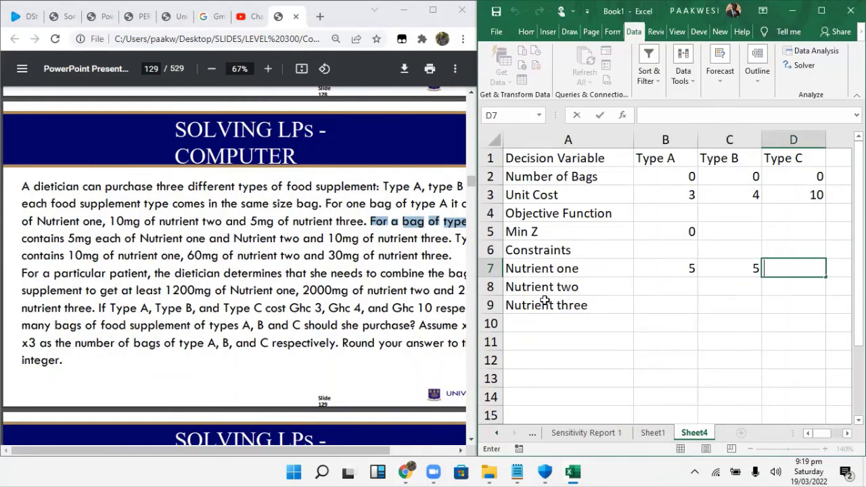
- Read the Type C contents in the problem and enter 10 in cell D7 for nutrient one
{"action": "left_click_drag", "start_coordinate": [290, 450], "coordinate": [329, 418]}
{"action": "left_click", "coordinate": [411, 239]}
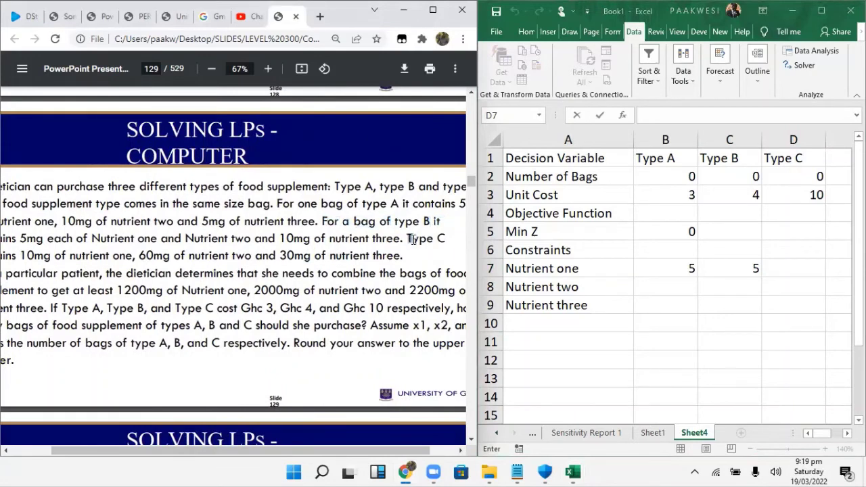
{"action": "left_click_drag", "start_coordinate": [410, 240], "coordinate": [448, 240]}
{"action": "left_click_drag", "start_coordinate": [339, 450], "coordinate": [296, 451]}
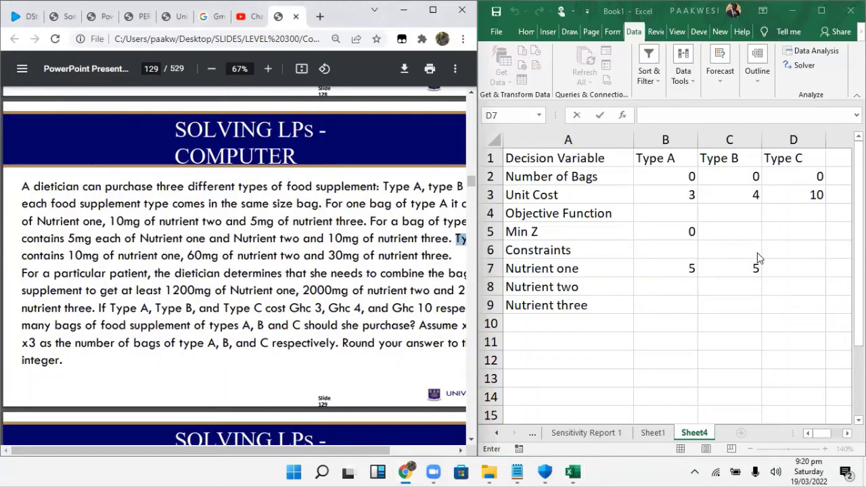
{"action": "left_click", "coordinate": [781, 267]}
{"action": "type", "text": "1"}
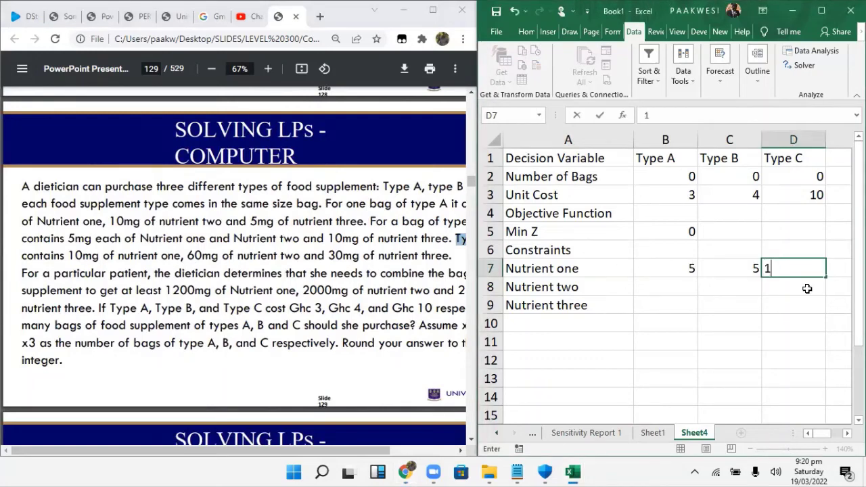
{"action": "type", "text": "0"}
- Add the constraint column headings "Utilization" in cell E6 and "Available" in cell F6
{"action": "left_click", "coordinate": [718, 251]}
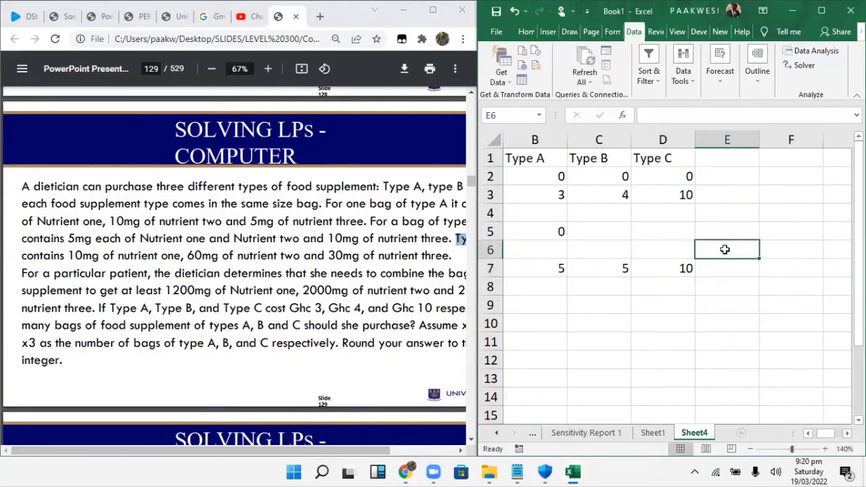
{"action": "type", "text": "Utili"}
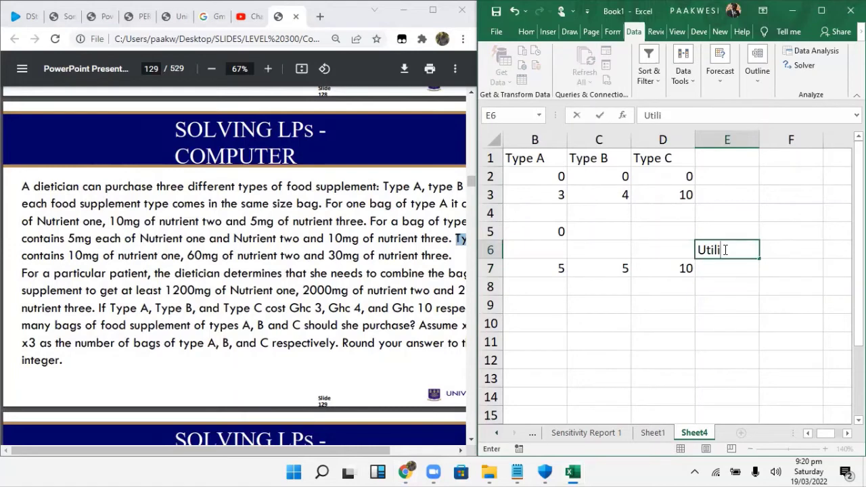
{"action": "type", "text": "aation"}
{"action": "key", "text": "Tab"}
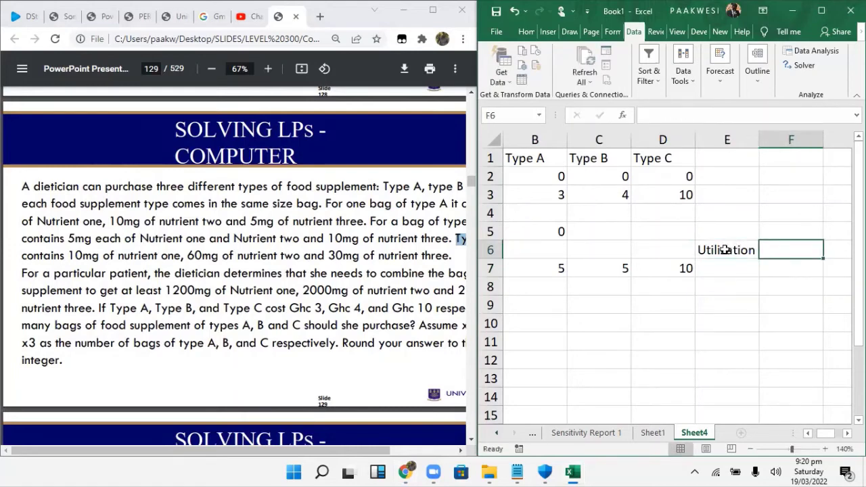
{"action": "type", "text": "Aba"}
{"action": "key", "text": "BackSpace"}
{"action": "key", "text": "BackSpace"}
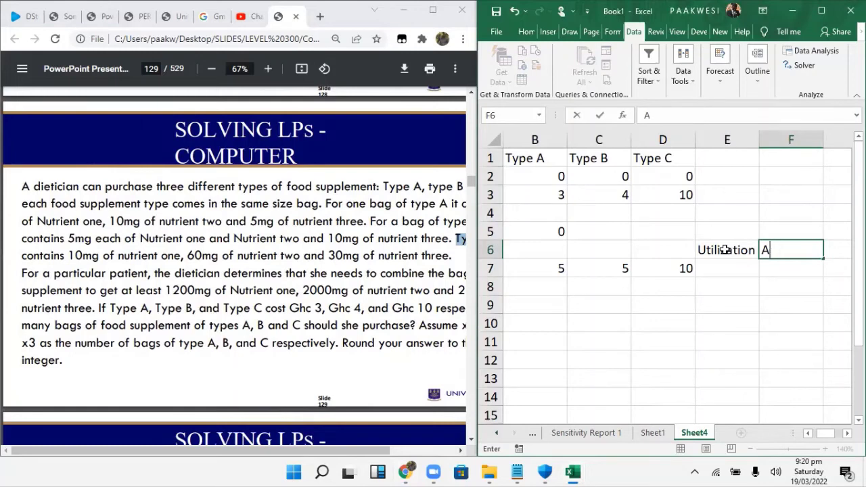
{"action": "type", "text": "vailable"}
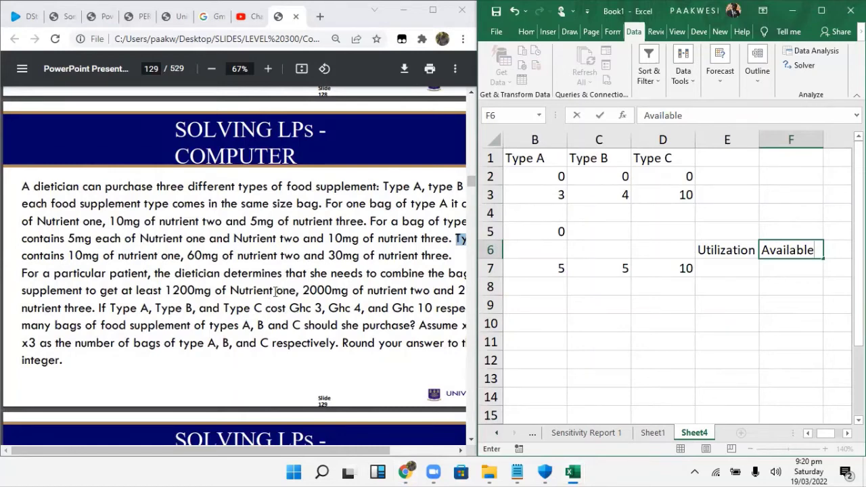
- Read the patient's minimum nutrient requirements in the problem and enter 1200 in cell F7 as the available amount for nutrient one
{"action": "left_click_drag", "start_coordinate": [286, 455], "coordinate": [321, 454]}
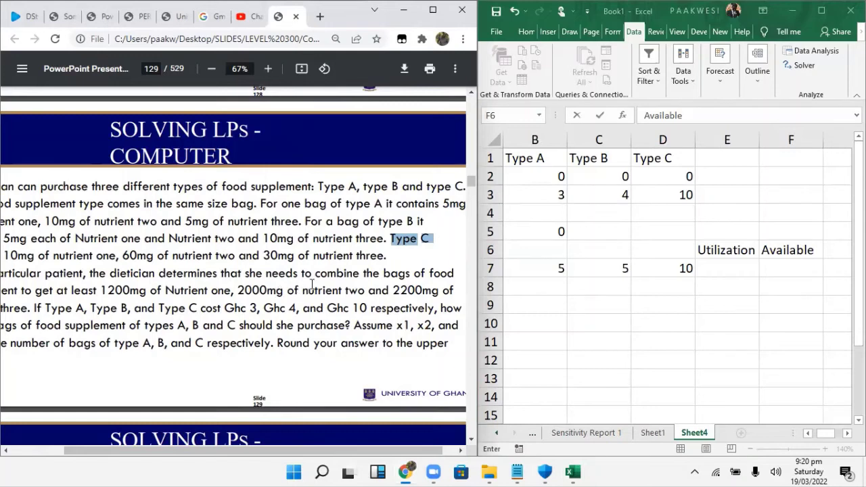
{"action": "left_click_drag", "start_coordinate": [280, 451], "coordinate": [183, 449]}
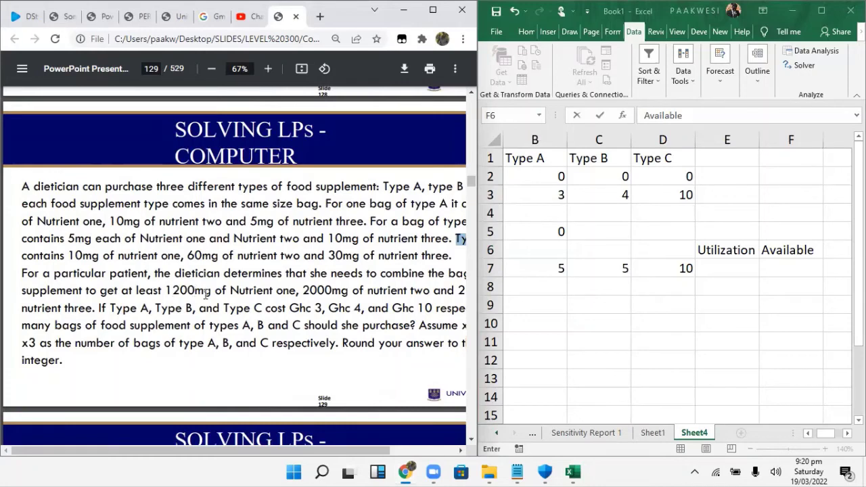
{"action": "left_click", "coordinate": [790, 269]}
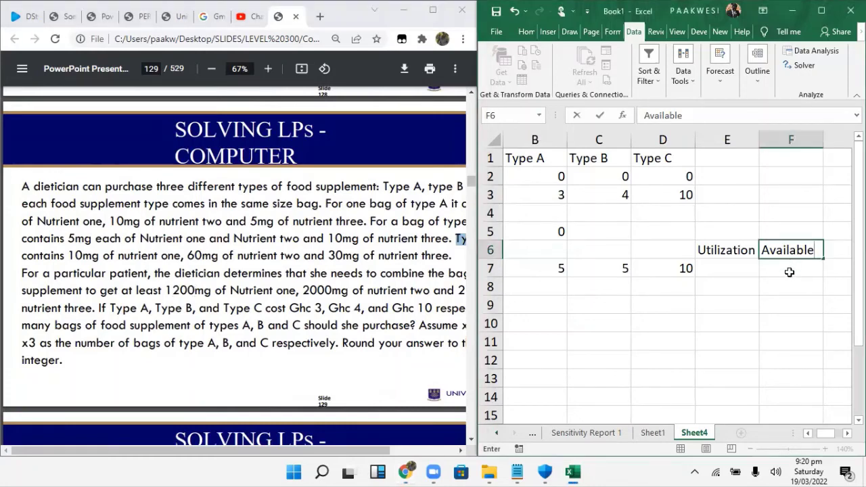
{"action": "left_click", "coordinate": [790, 272]}
{"action": "type", "text": "1200"}
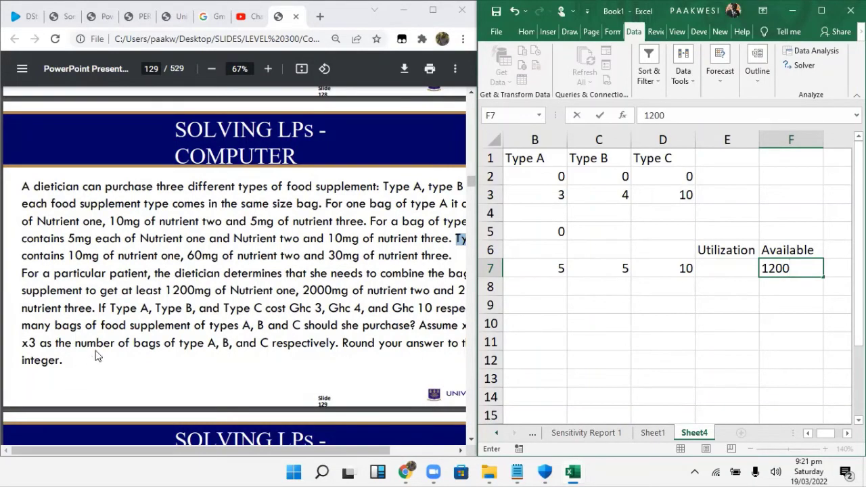
- Highlight the words "at least" in the problem's nutrient requirement and select cell E7, the utilization cell for nutrient one
{"action": "left_click", "coordinate": [149, 290]}
{"action": "left_click_drag", "start_coordinate": [149, 291], "coordinate": [168, 285]}
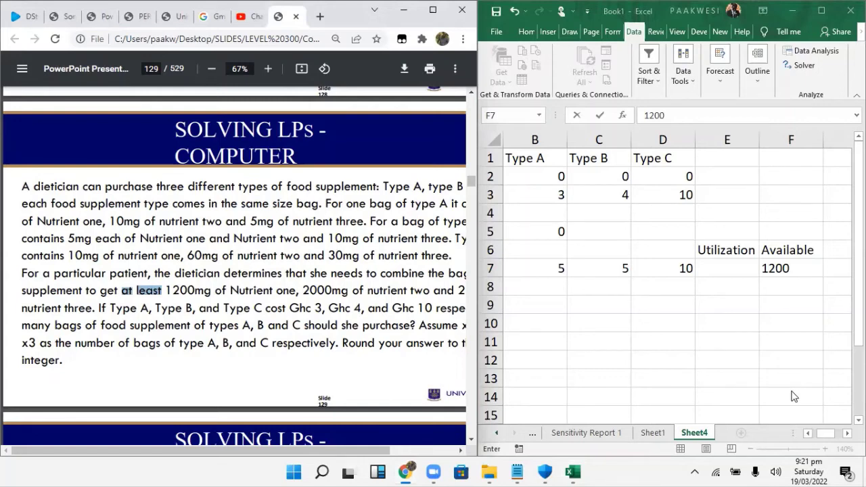
{"action": "left_click", "coordinate": [722, 271]}
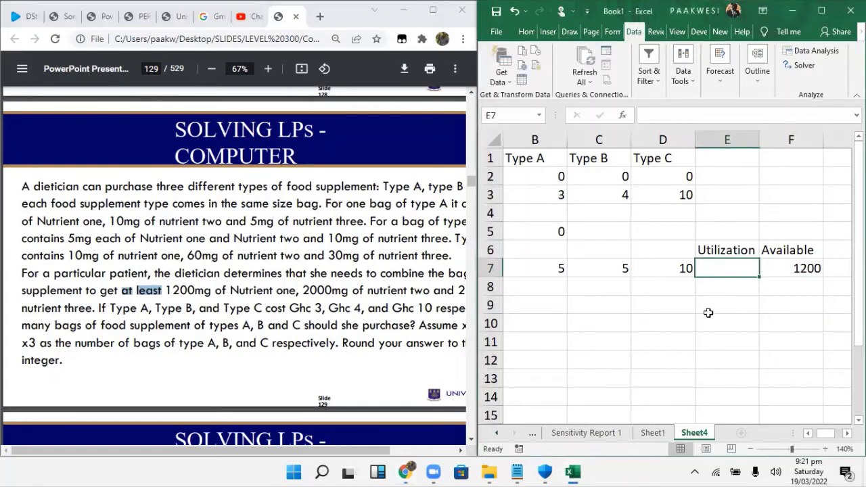
{"action": "left_click", "coordinate": [809, 434]}
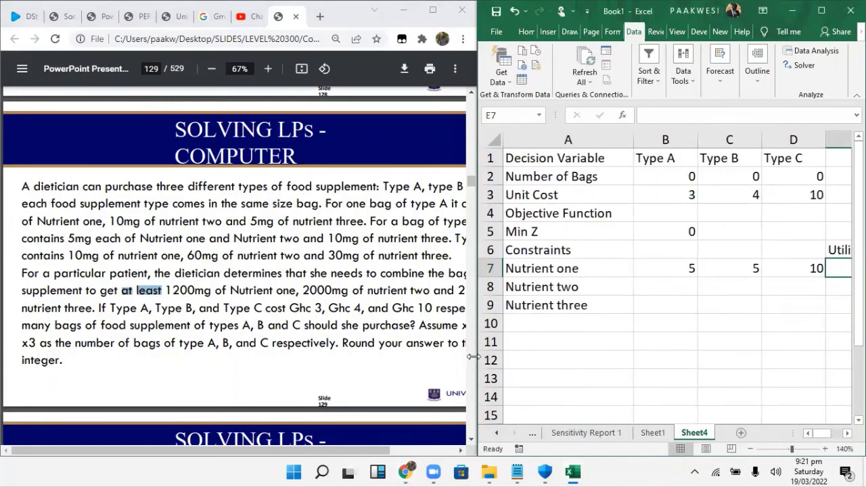
- Calculate the Utilization of Nutrient one in E7 as the SUMPRODUCT of B7:D7 and the number of bags in B2:D2
{"action": "left_click_drag", "start_coordinate": [473, 357], "coordinate": [452, 357]}
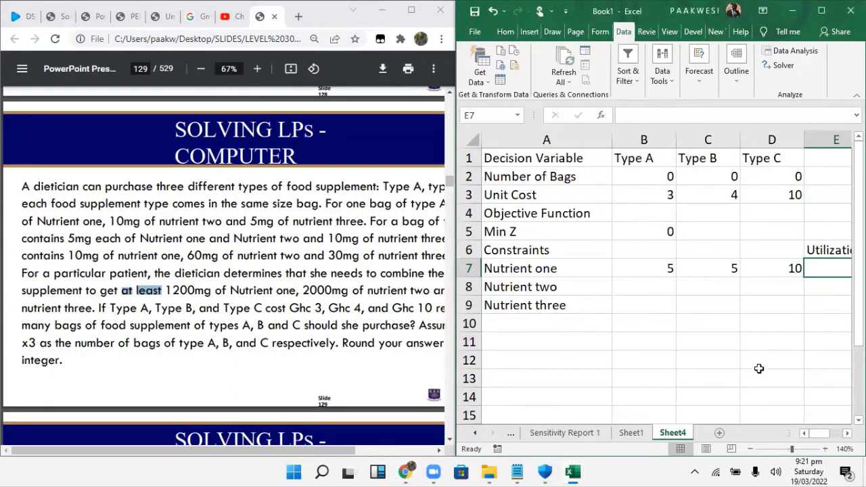
{"action": "scroll", "coordinate": [666, 277], "scroll_direction": "right", "scroll_amount": 1}
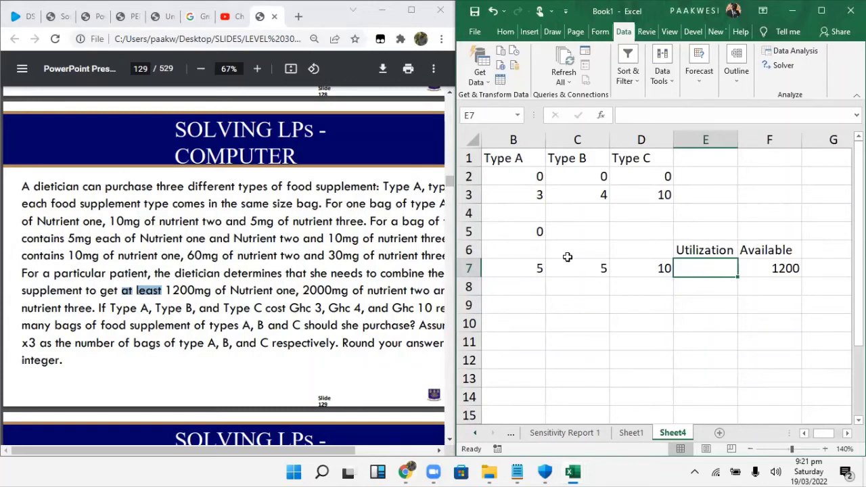
{"action": "left_click", "coordinate": [804, 433]}
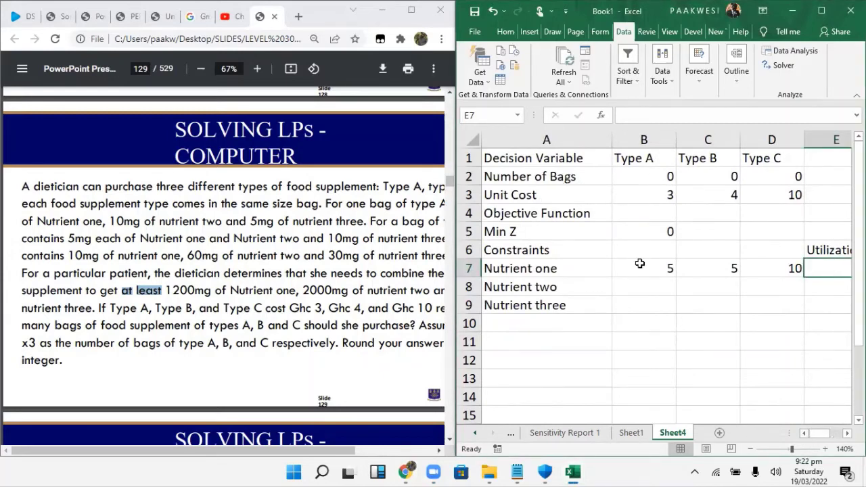
{"action": "left_click", "coordinate": [832, 268]}
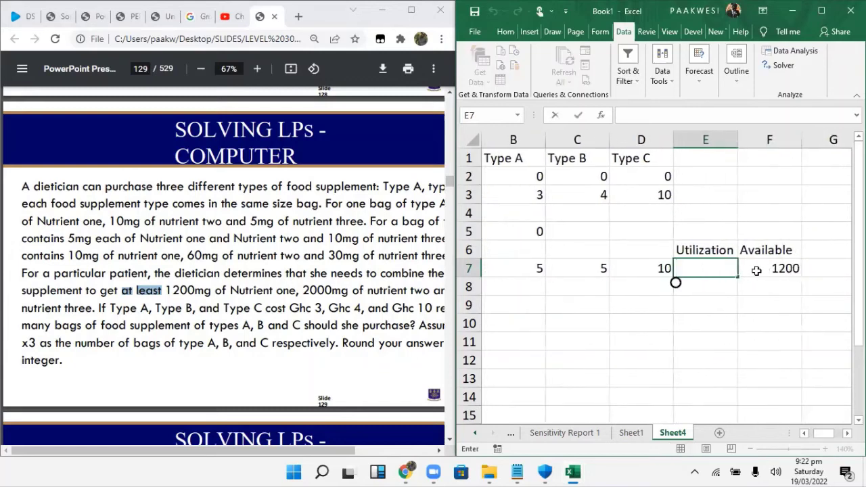
{"action": "type", "text": "=s"}
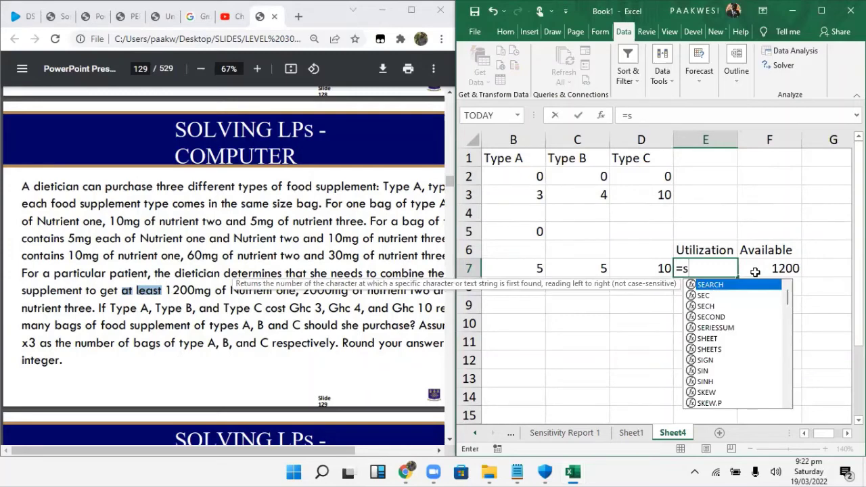
{"action": "type", "text": "umpro"}
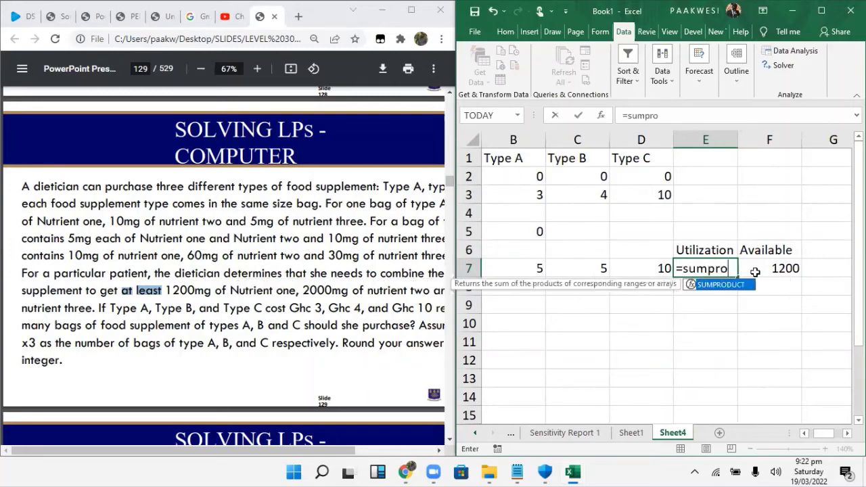
{"action": "double_click", "coordinate": [744, 284]}
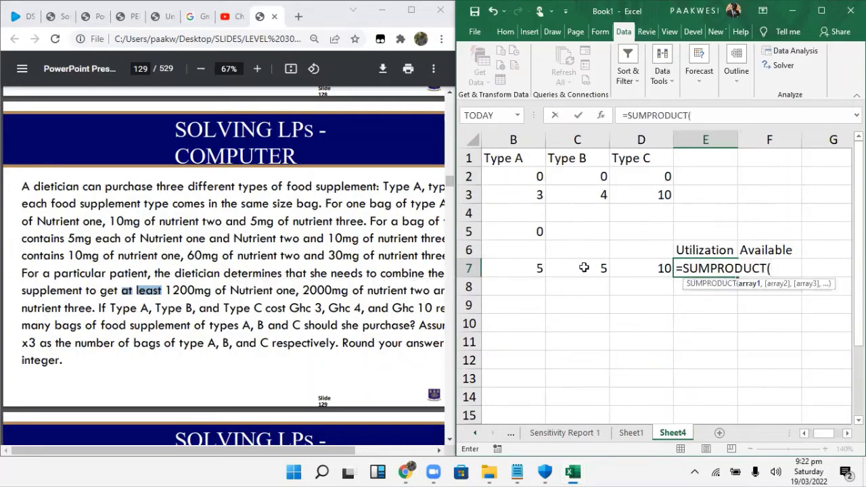
{"action": "left_click_drag", "start_coordinate": [531, 268], "coordinate": [622, 269]}
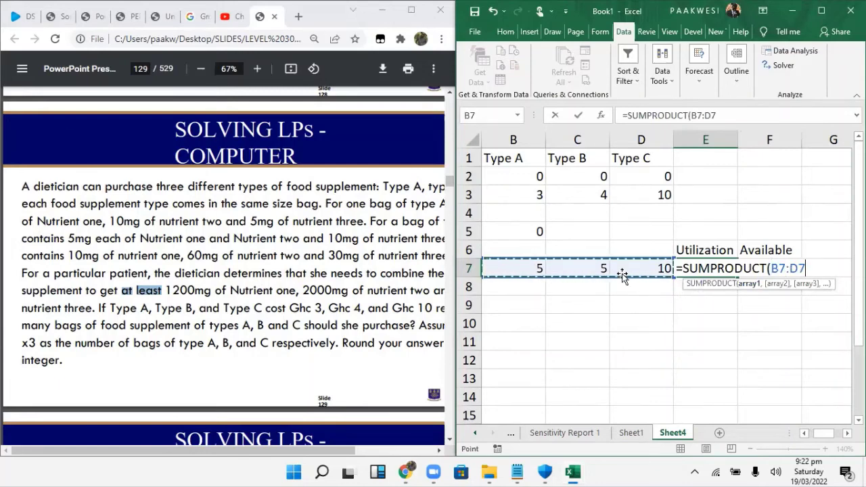
{"action": "type", "text": ","}
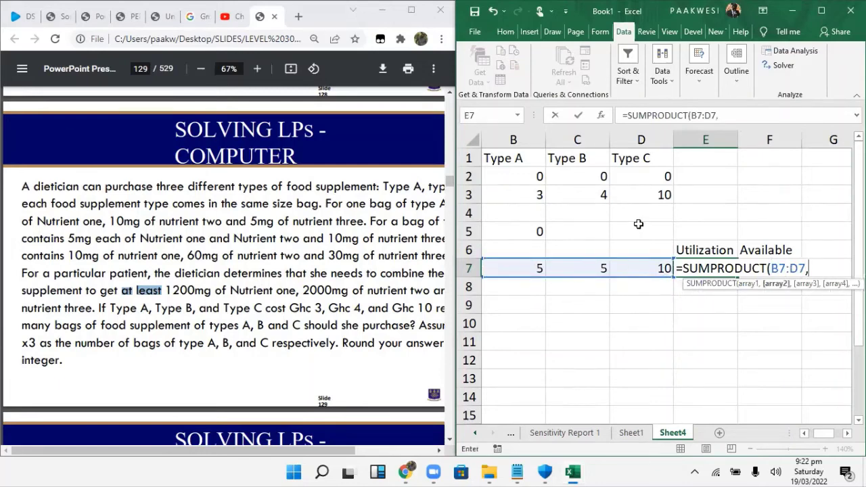
{"action": "left_click", "coordinate": [516, 176]}
{"action": "left_click_drag", "start_coordinate": [515, 176], "coordinate": [628, 173]}
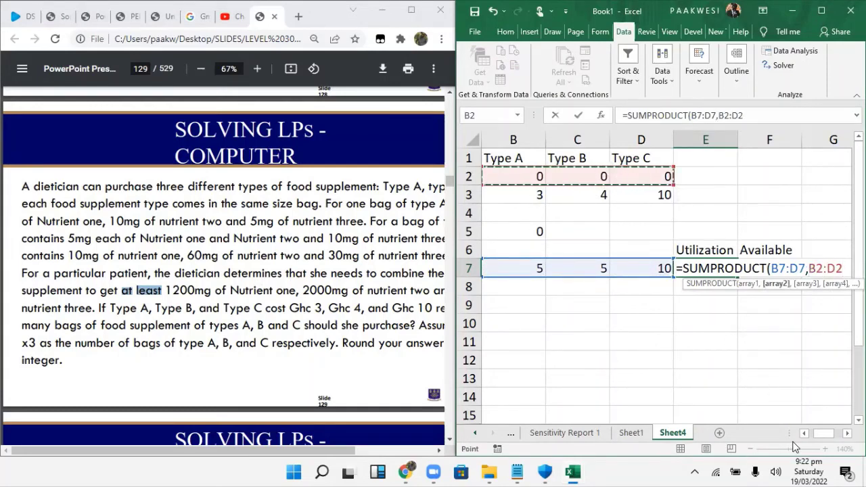
{"action": "key", "text": "Return"}
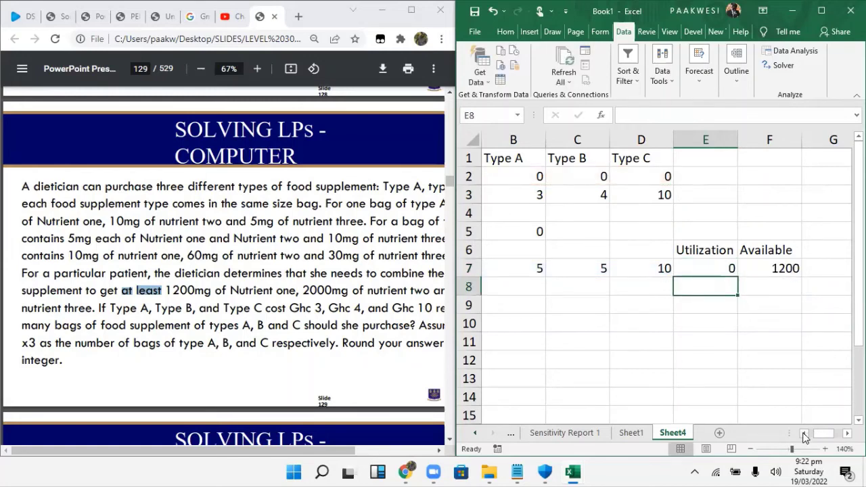
- Look up Type A's nutrient two content in the problem text and enter 10 for it in B8
{"action": "left_click", "coordinate": [804, 434]}
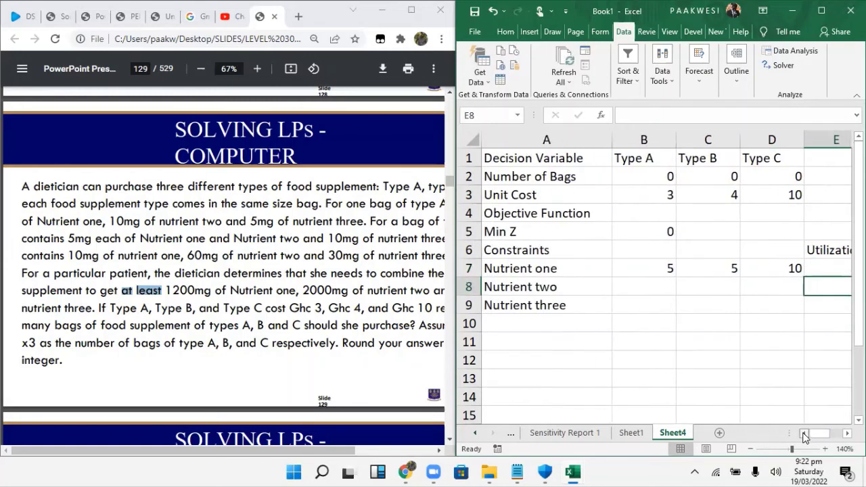
{"action": "left_click", "coordinate": [660, 292]}
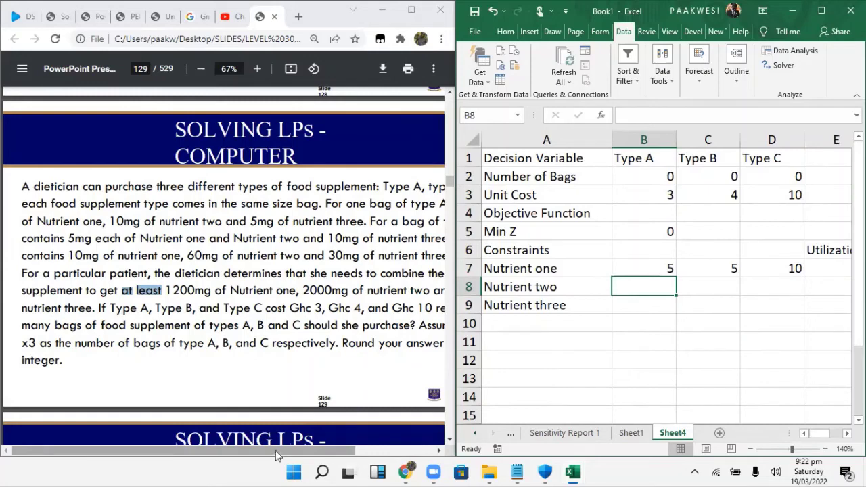
{"action": "left_click_drag", "start_coordinate": [276, 451], "coordinate": [338, 453]}
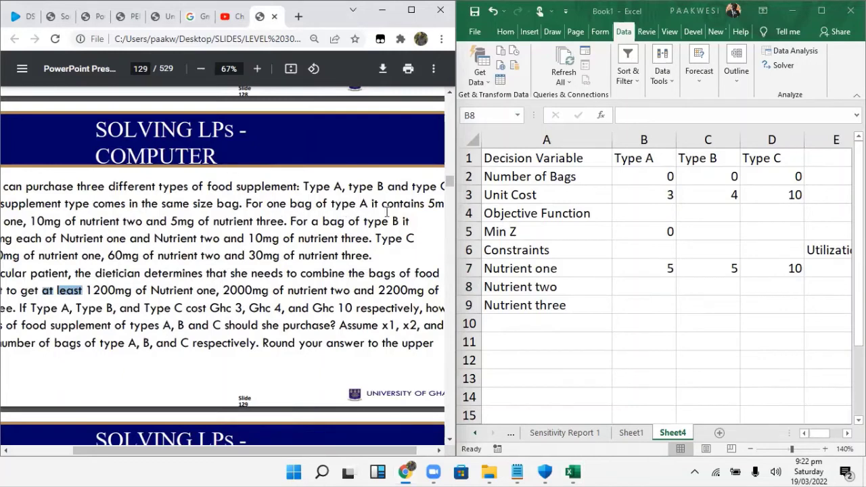
{"action": "left_click_drag", "start_coordinate": [404, 449], "coordinate": [288, 436]}
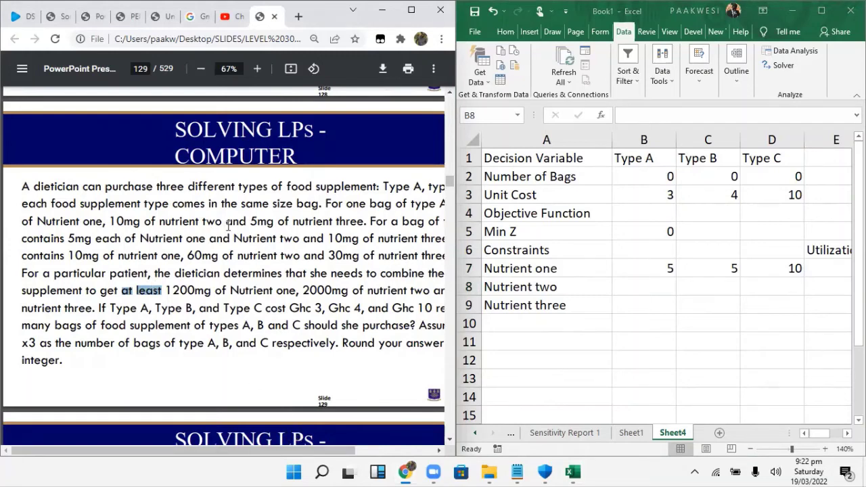
{"action": "left_click", "coordinate": [667, 292]}
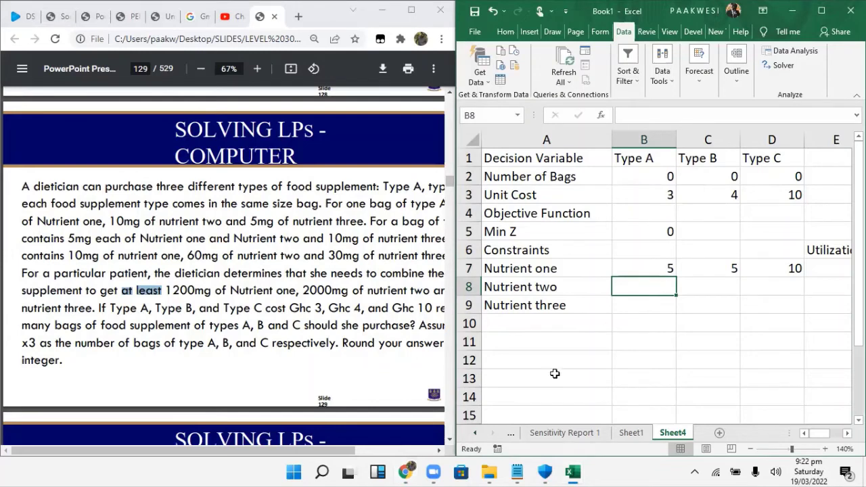
{"action": "type", "text": "10"}
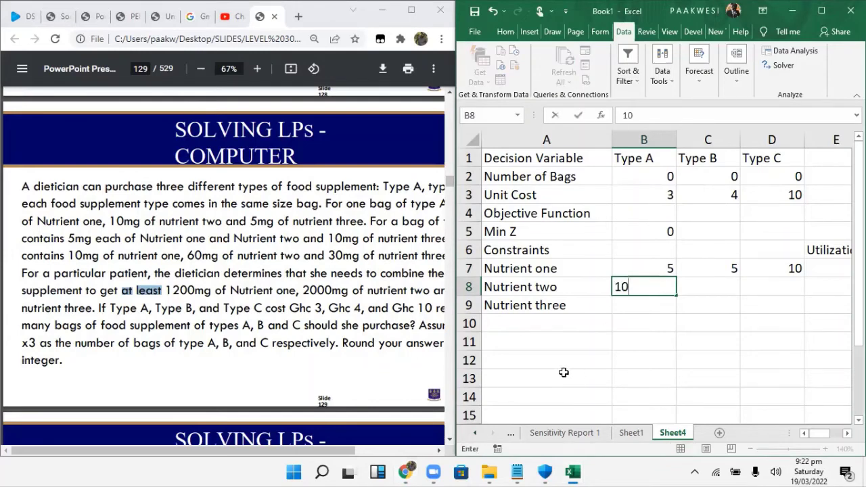
- Look up Type B's nutrient two content in the problem text and enter 5 for it in C8
{"action": "left_click_drag", "start_coordinate": [304, 458], "coordinate": [357, 458]}
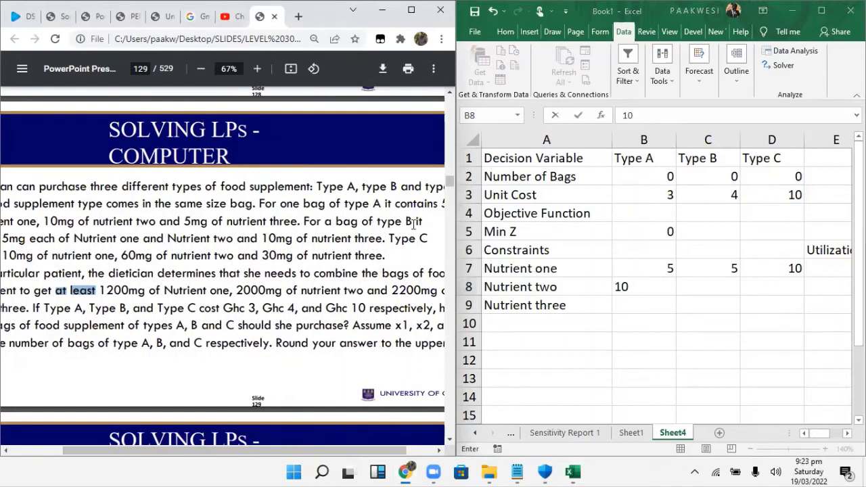
{"action": "left_click_drag", "start_coordinate": [369, 451], "coordinate": [291, 446]}
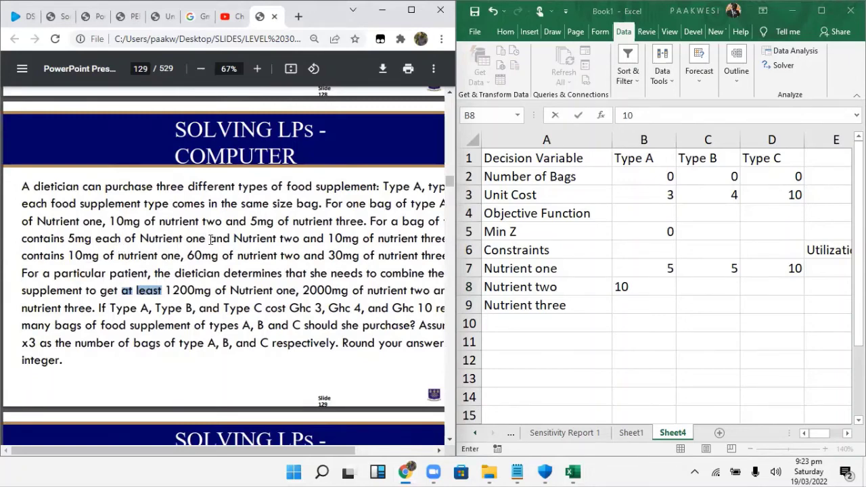
{"action": "left_click", "coordinate": [714, 283]}
{"action": "left_click", "coordinate": [714, 284]}
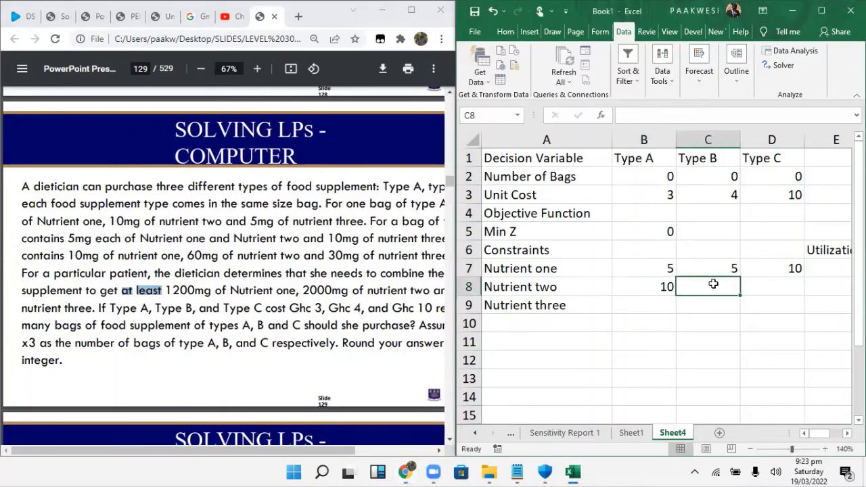
{"action": "type", "text": "5"}
- Look up Type C's nutrient two content in the problem text and enter 60 for it in D8
{"action": "left_click", "coordinate": [753, 285]}
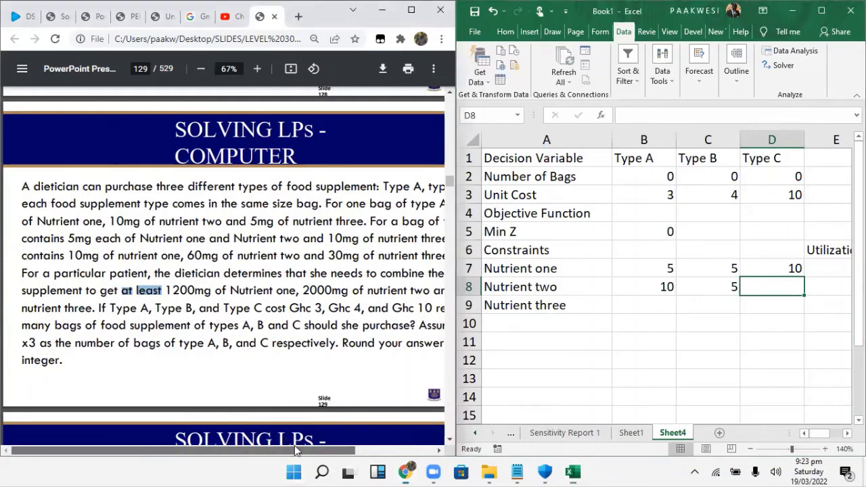
{"action": "left_click_drag", "start_coordinate": [277, 450], "coordinate": [345, 450]}
{"action": "left_click", "coordinate": [369, 232]}
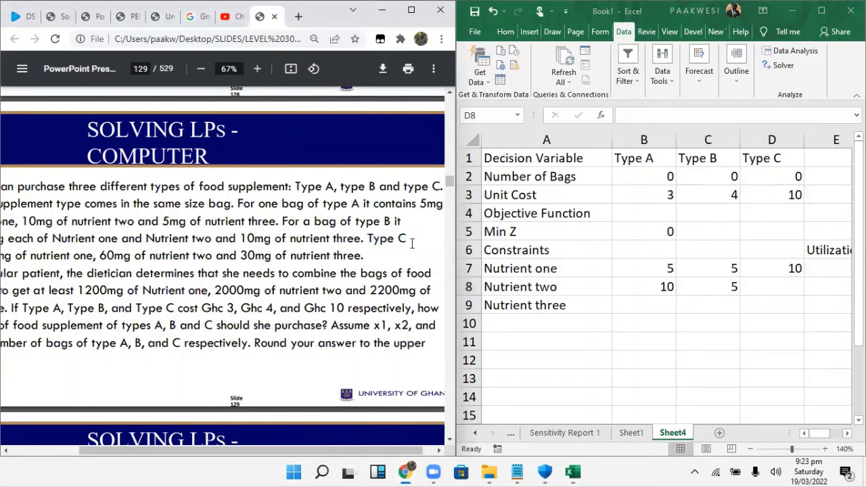
{"action": "left_click_drag", "start_coordinate": [409, 241], "coordinate": [370, 238]}
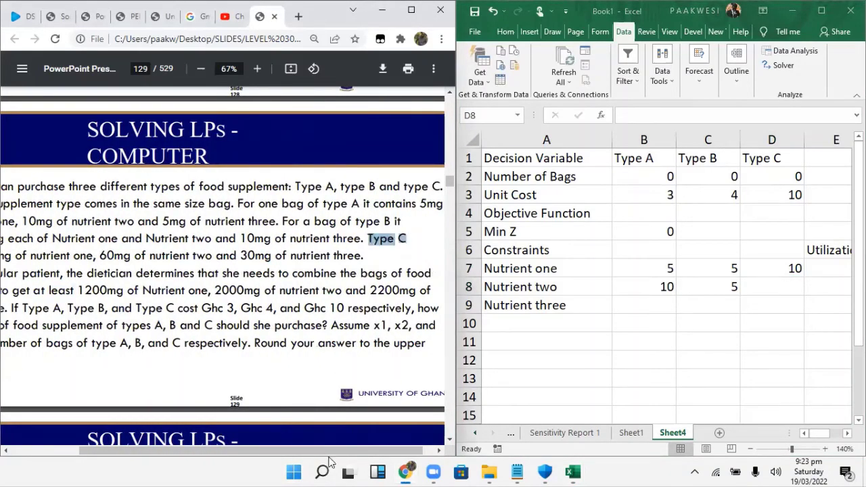
{"action": "left_click_drag", "start_coordinate": [335, 450], "coordinate": [260, 450]}
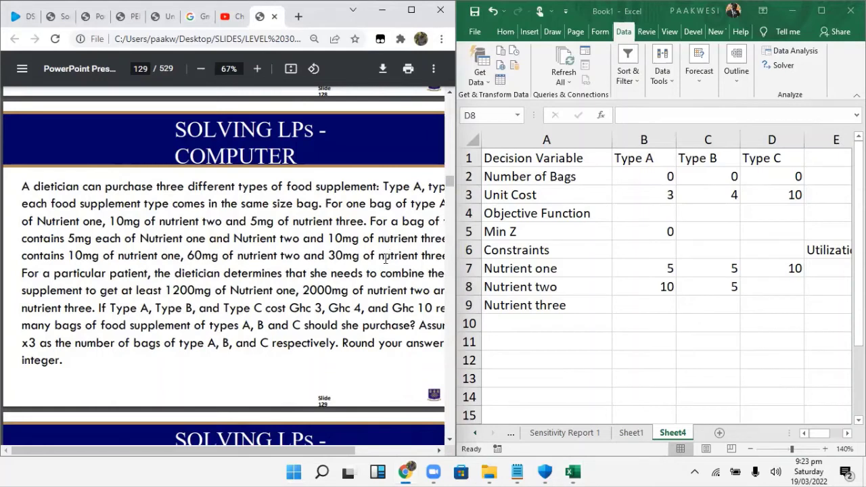
{"action": "double_click", "coordinate": [776, 287]}
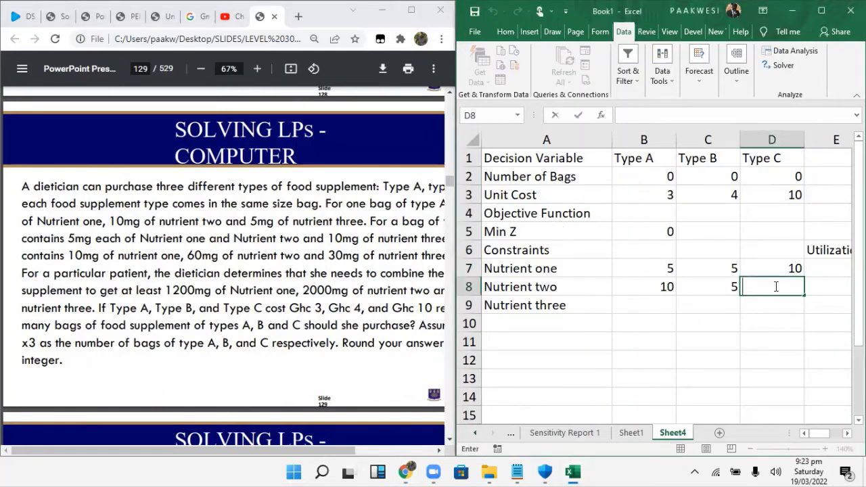
{"action": "type", "text": "60"}
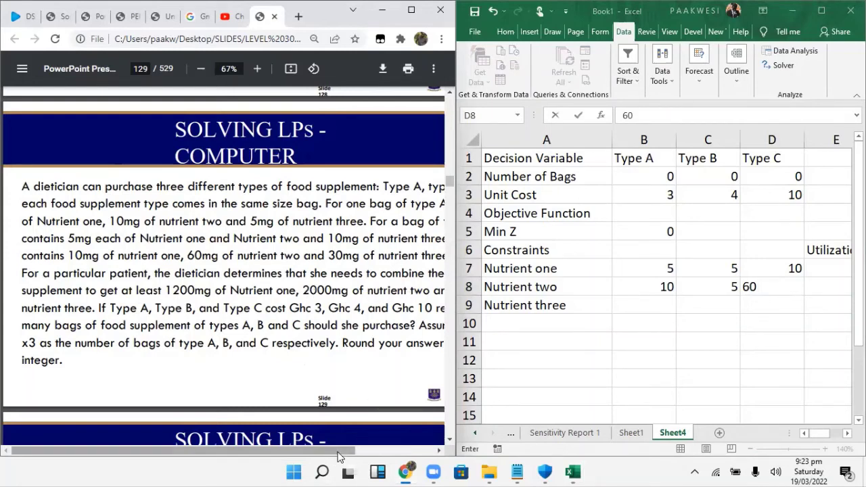
- Enter 2000 as the Available amount for Nutrient two in F8
{"action": "left_click", "coordinate": [844, 435]}
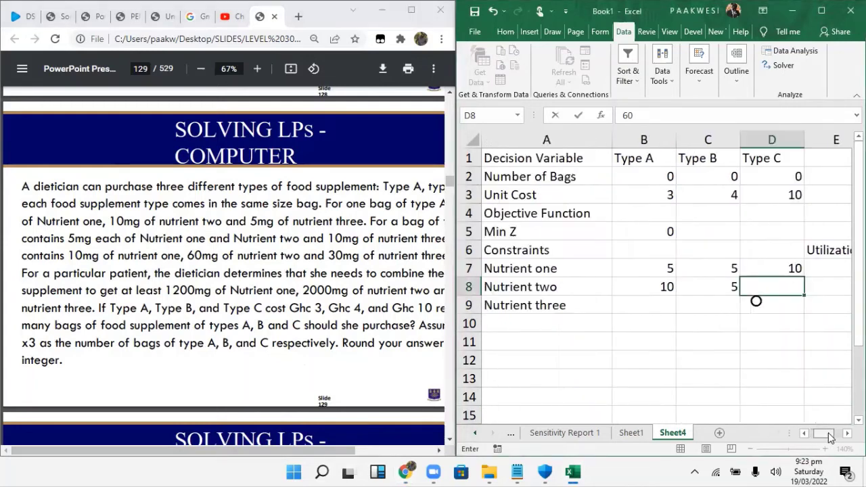
{"action": "left_click", "coordinate": [778, 286]}
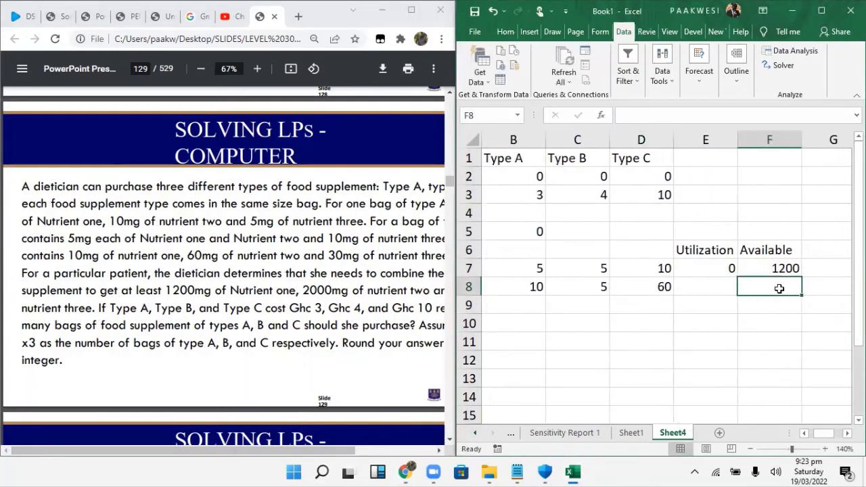
{"action": "type", "text": "200"}
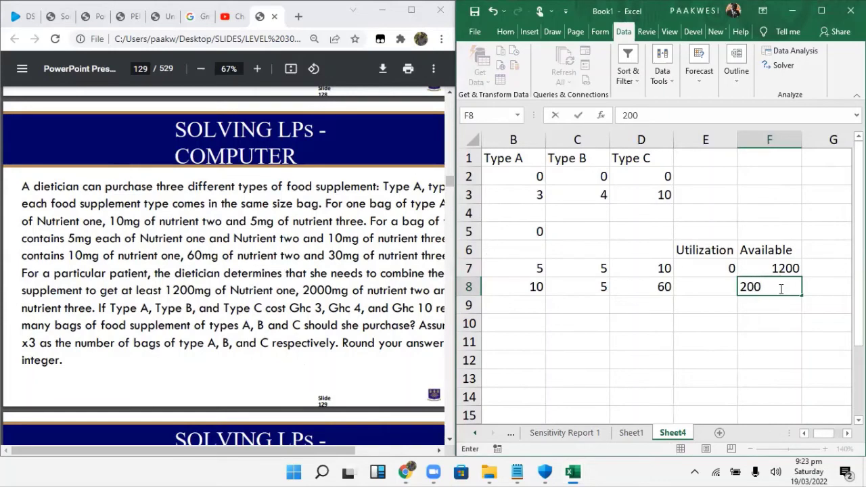
{"action": "type", "text": "0"}
- Enter the Nutrient two utilization formula =SUMPRODUCT(B8:D8,B2:D2) in E8
{"action": "left_click", "coordinate": [706, 284]}
{"action": "type", "text": "=si"}
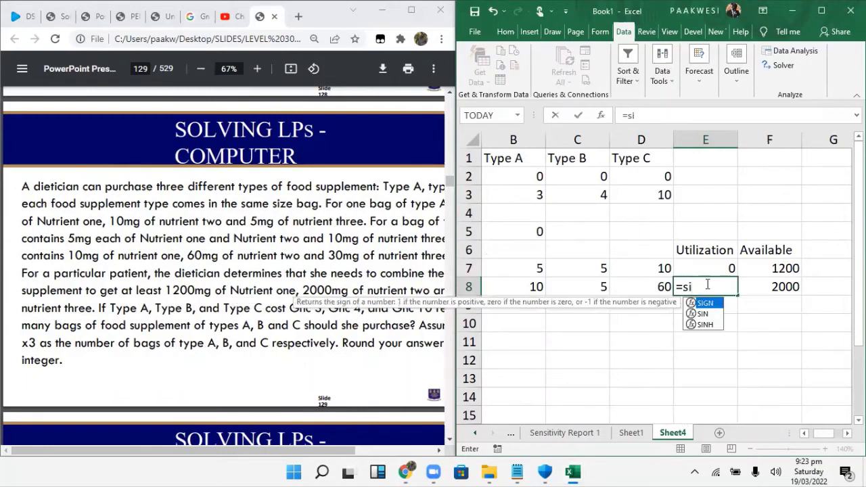
{"action": "key", "text": "BackSpace"}
{"action": "type", "text": "umpo"}
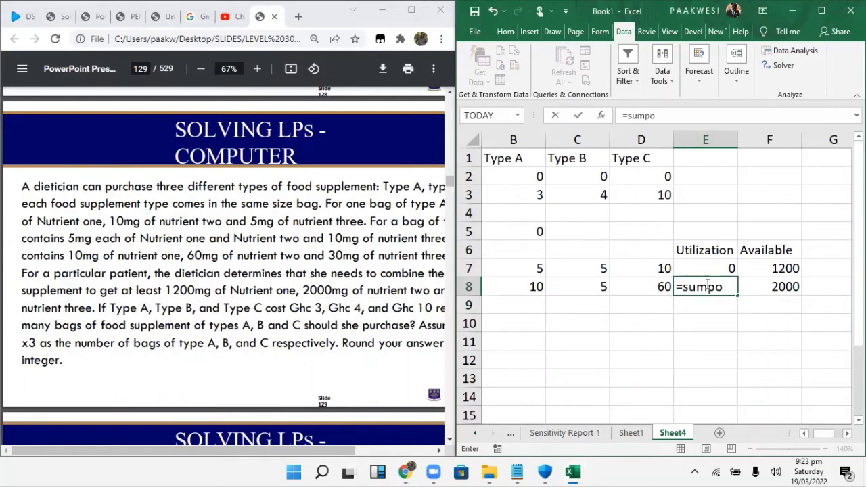
{"action": "key", "text": "BackSpace"}
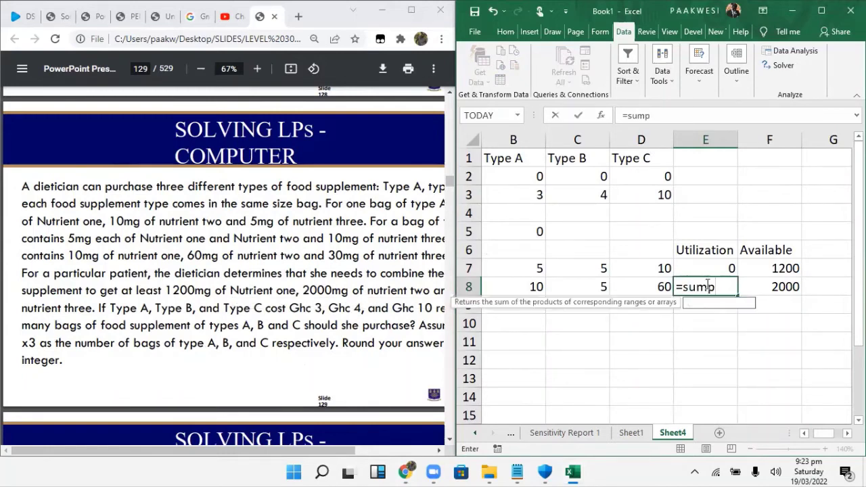
{"action": "type", "text": "r"}
{"action": "double_click", "coordinate": [708, 303]}
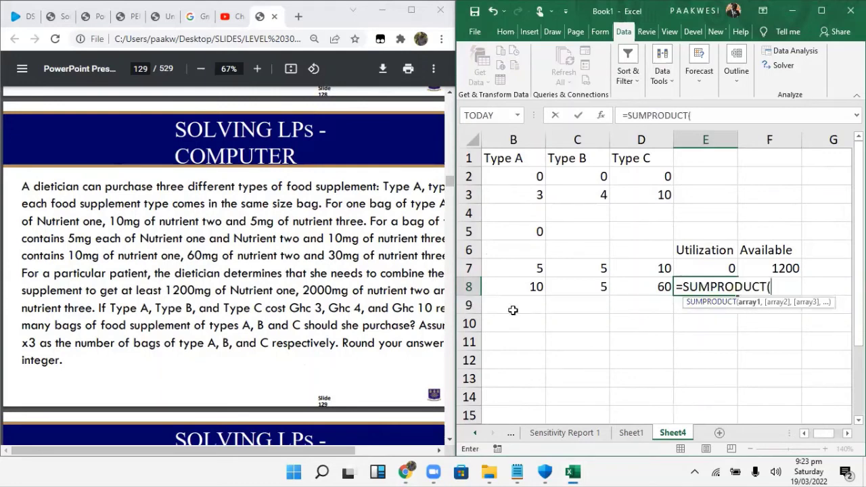
{"action": "left_click_drag", "start_coordinate": [518, 292], "coordinate": [632, 287]}
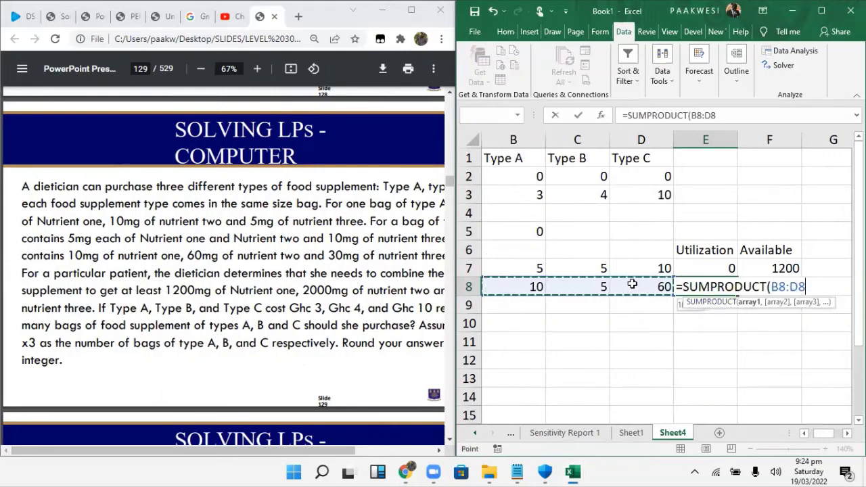
{"action": "type", "text": ","}
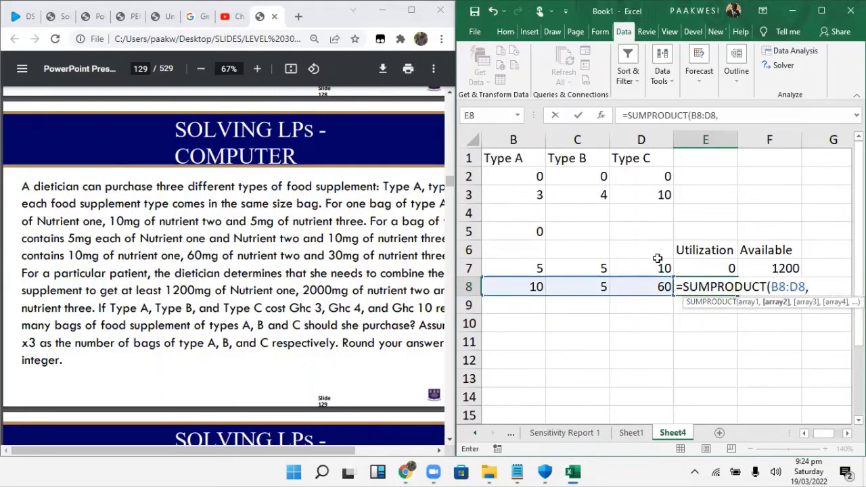
{"action": "left_click_drag", "start_coordinate": [519, 176], "coordinate": [639, 174]}
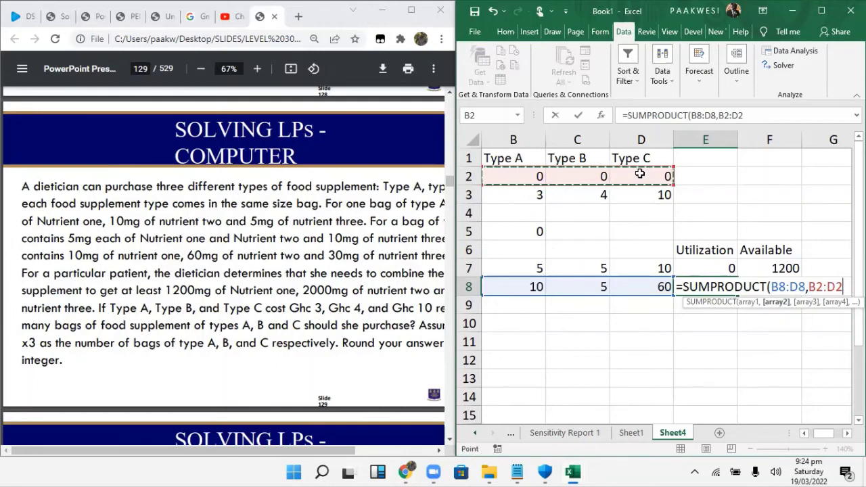
{"action": "key", "text": "Return"}
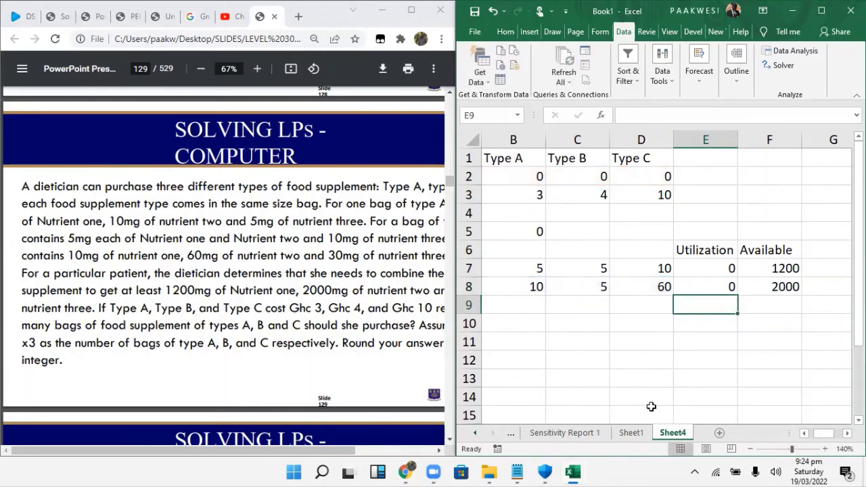
- Look up Type A's nutrient three content in the problem text and enter 5 for it in B9
{"action": "left_click", "coordinate": [804, 436]}
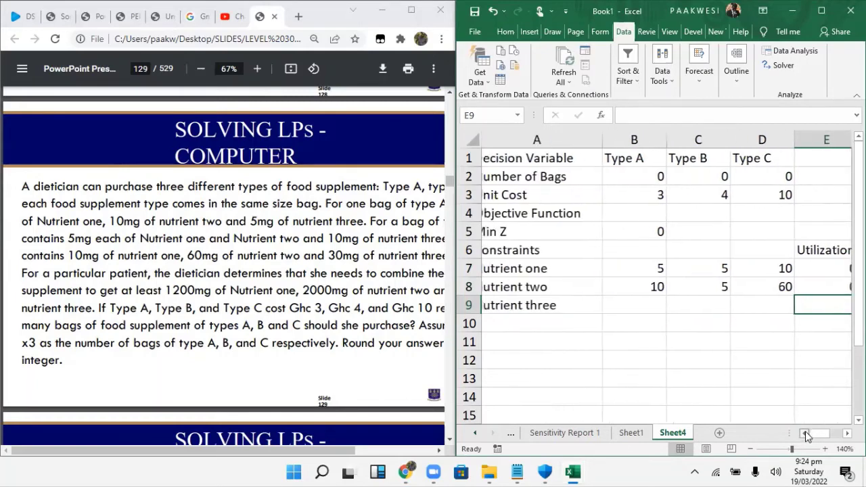
{"action": "left_click", "coordinate": [646, 305]}
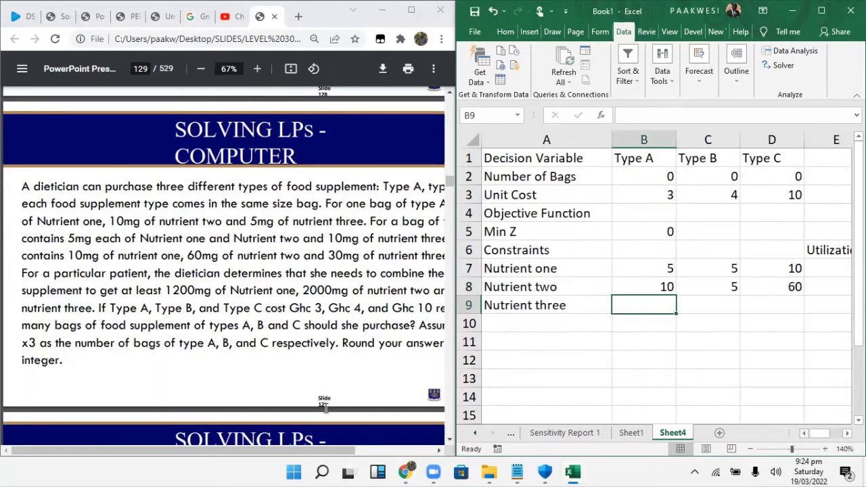
{"action": "left_click_drag", "start_coordinate": [311, 454], "coordinate": [369, 454]}
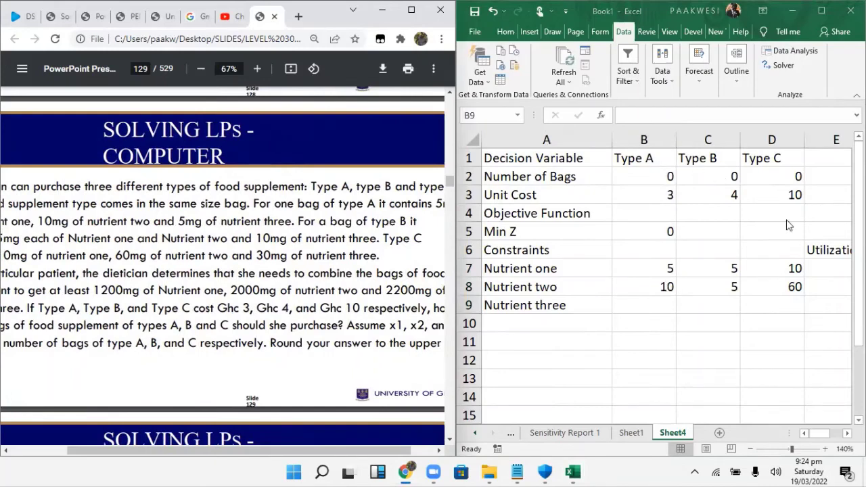
{"action": "left_click_drag", "start_coordinate": [315, 458], "coordinate": [305, 458]}
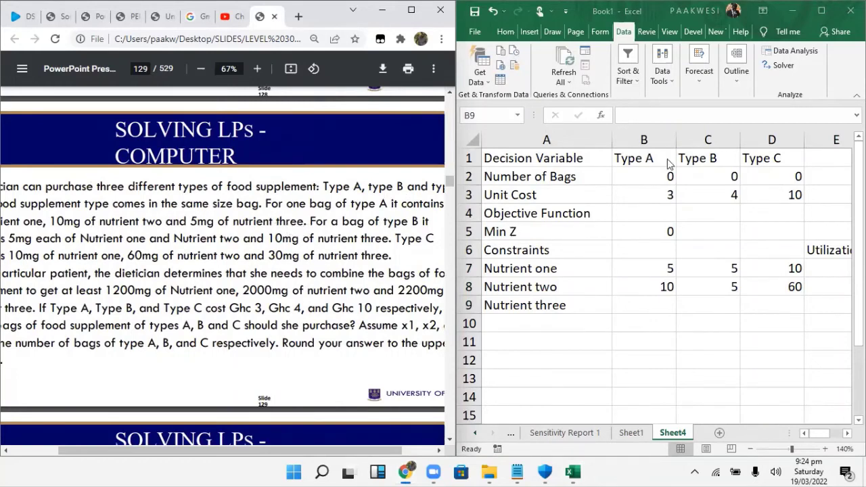
{"action": "left_click", "coordinate": [654, 305]}
{"action": "type", "text": "5"}
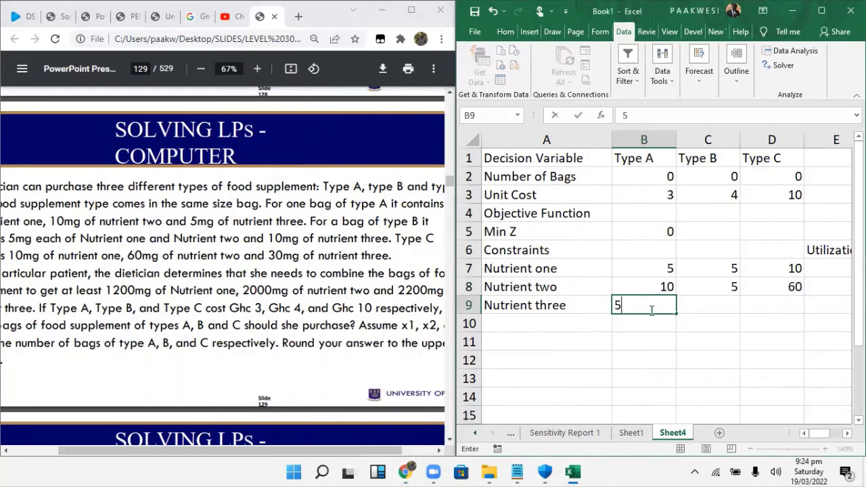
- Look up Type B's nutrient three content in the problem text and enter 10 for it in C9
{"action": "left_click", "coordinate": [697, 301]}
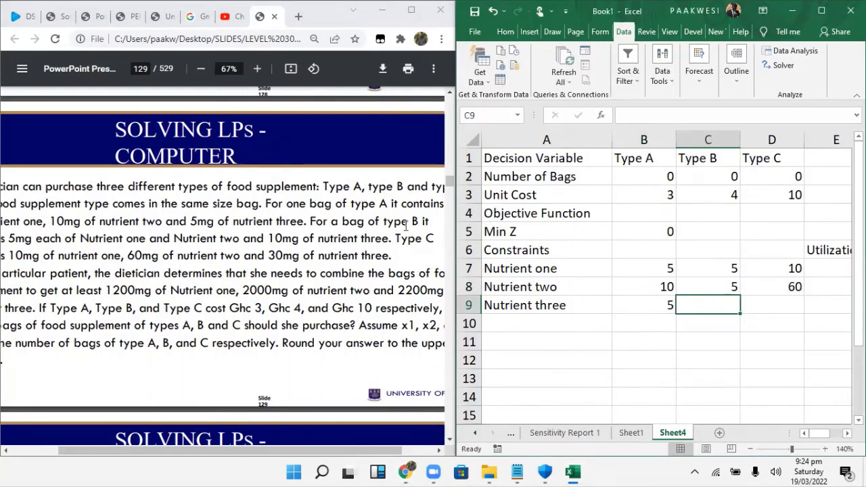
{"action": "left_click_drag", "start_coordinate": [289, 451], "coordinate": [240, 441]}
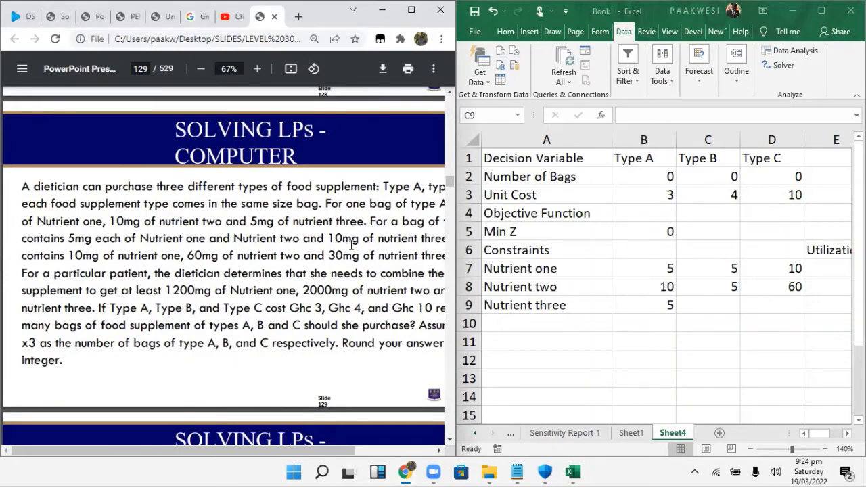
{"action": "left_click", "coordinate": [710, 307]}
{"action": "type", "text": "10"}
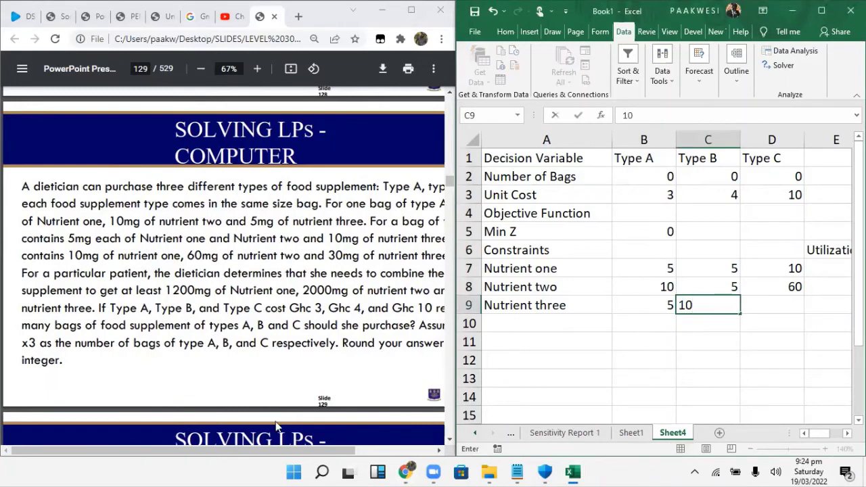
- Look up Type C's nutrient three content in the problem text and enter 30 for it in D9
{"action": "left_click_drag", "start_coordinate": [313, 443], "coordinate": [361, 439]}
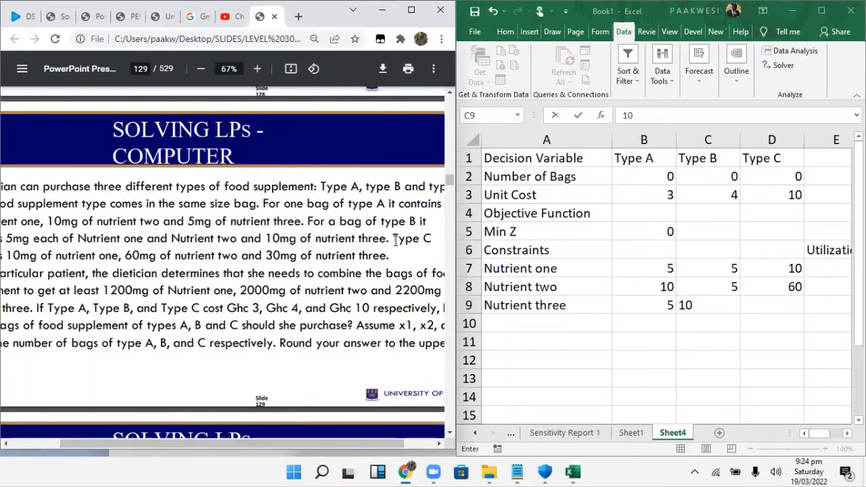
{"action": "left_click_drag", "start_coordinate": [394, 240], "coordinate": [428, 243]}
{"action": "left_click_drag", "start_coordinate": [361, 441], "coordinate": [318, 443]}
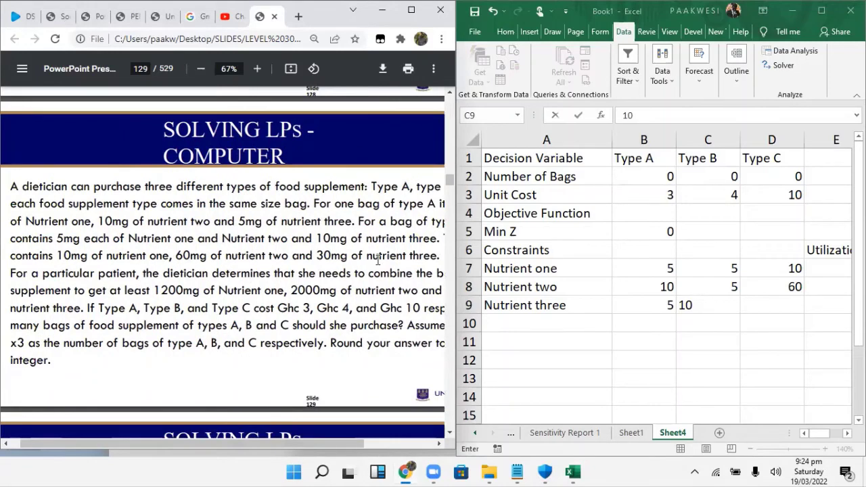
{"action": "left_click", "coordinate": [771, 305]}
{"action": "type", "text": "30"}
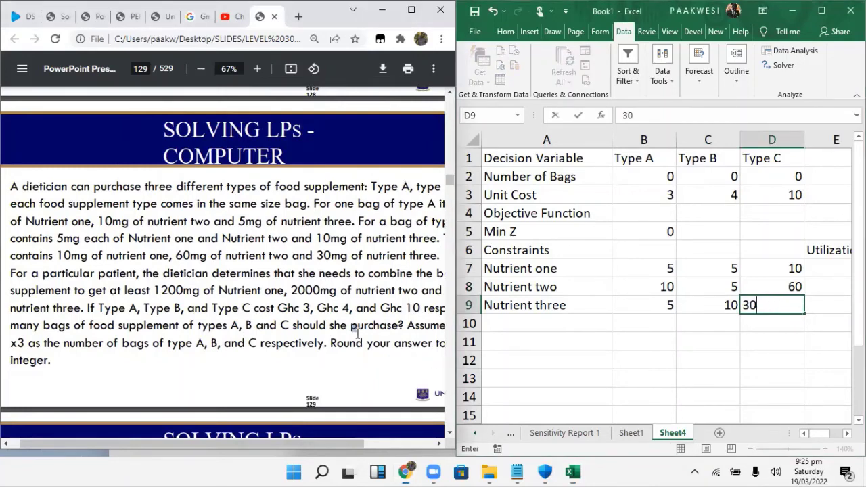
- Look up the required amount of nutrient three in the problem text and enter 2200 as its Available amount in F9
{"action": "left_click", "coordinate": [356, 332]}
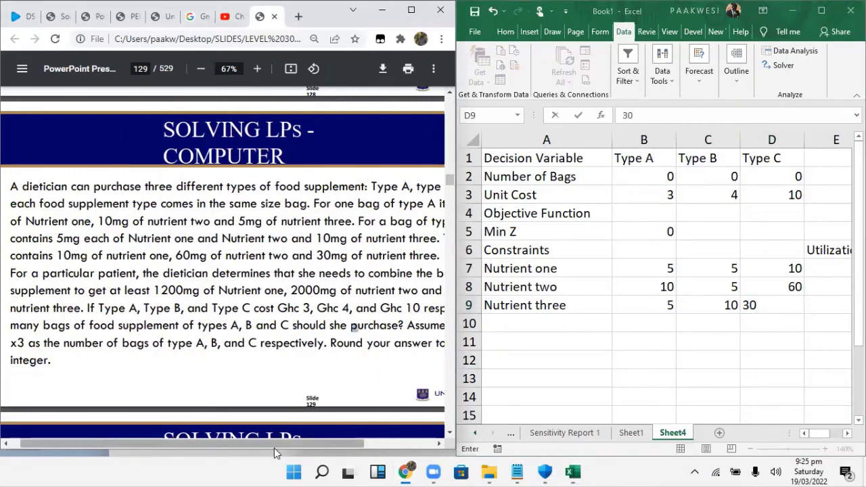
{"action": "left_click_drag", "start_coordinate": [273, 447], "coordinate": [355, 332]}
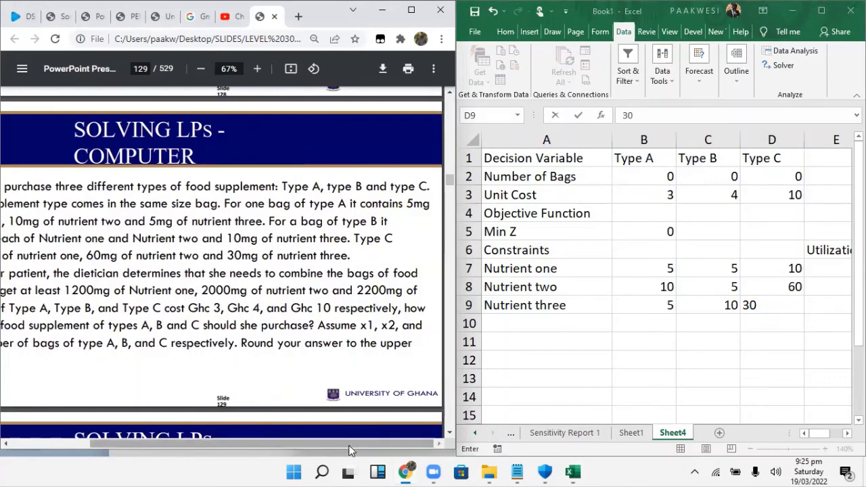
{"action": "left_click_drag", "start_coordinate": [344, 446], "coordinate": [258, 448]}
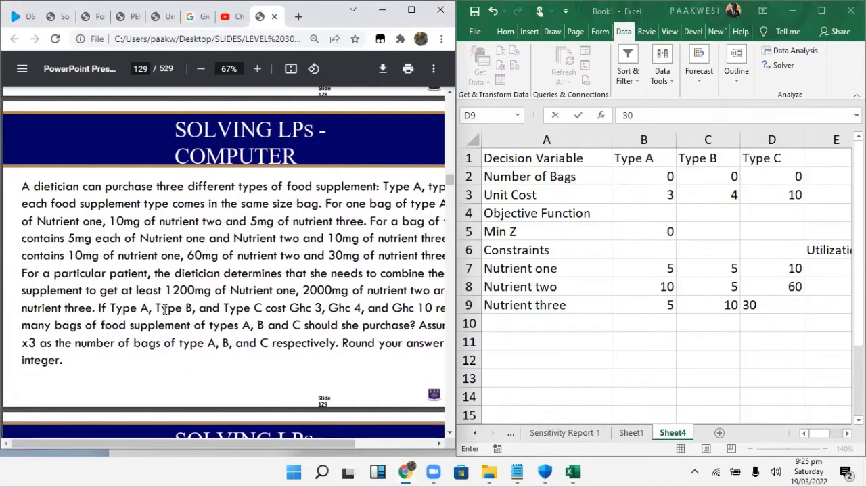
{"action": "left_click", "coordinate": [844, 438]}
{"action": "left_click", "coordinate": [847, 433]}
{"action": "left_click", "coordinate": [755, 314]}
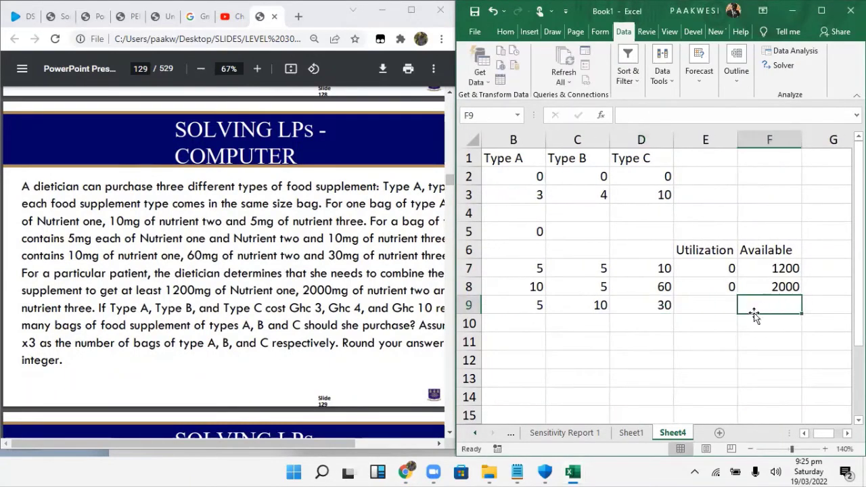
{"action": "type", "text": "2200"}
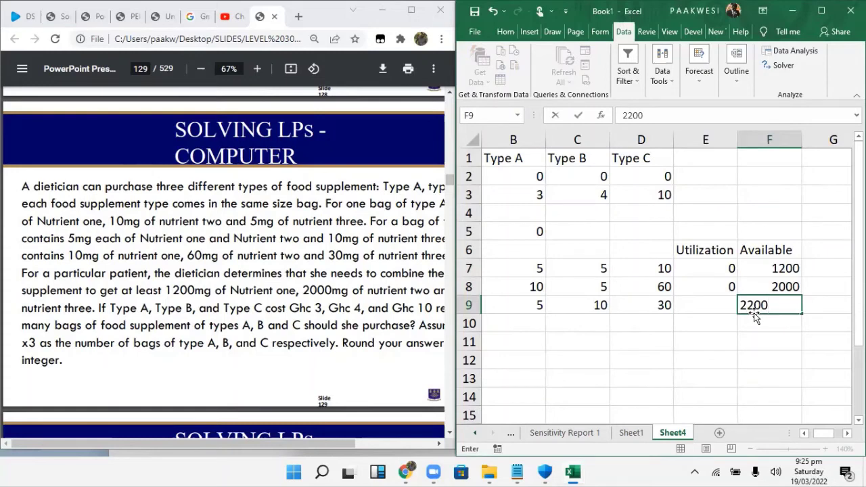
- Enter the Nutrient three utilization formula =SUMPRODUCT(B9:D9,B2:D2) in E9
{"action": "double_click", "coordinate": [708, 306]}
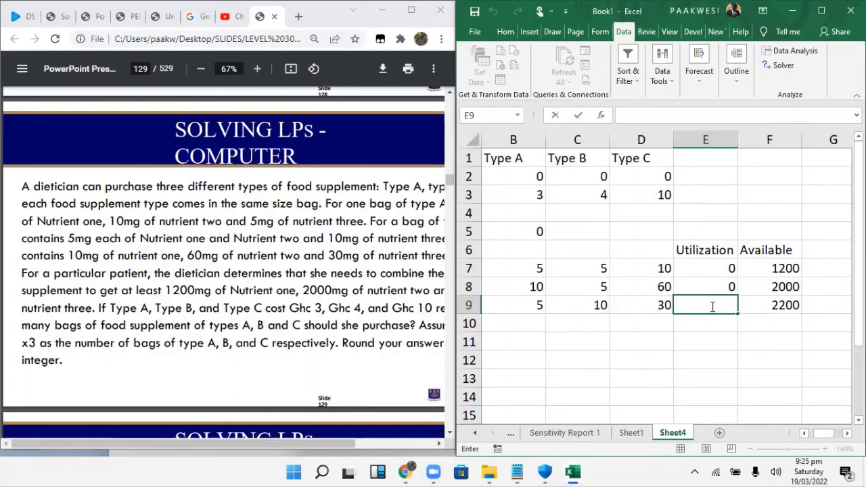
{"action": "type", "text": "=sump"}
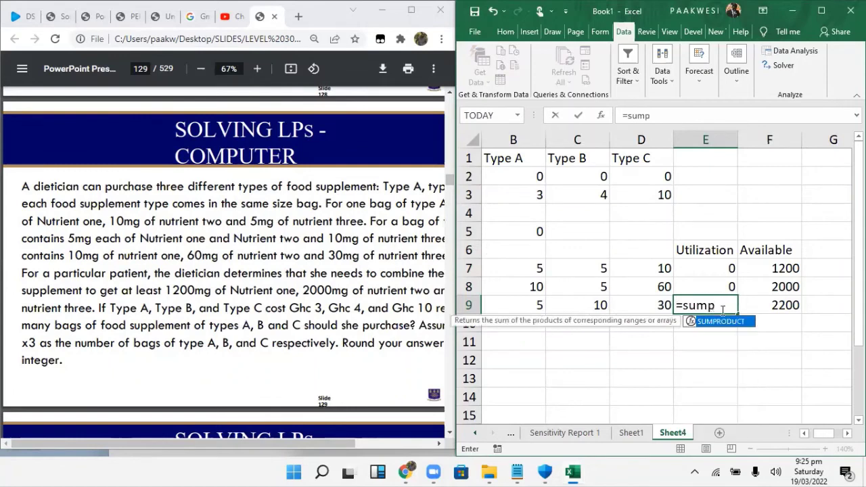
{"action": "double_click", "coordinate": [719, 321]}
{"action": "left_click", "coordinate": [531, 306]}
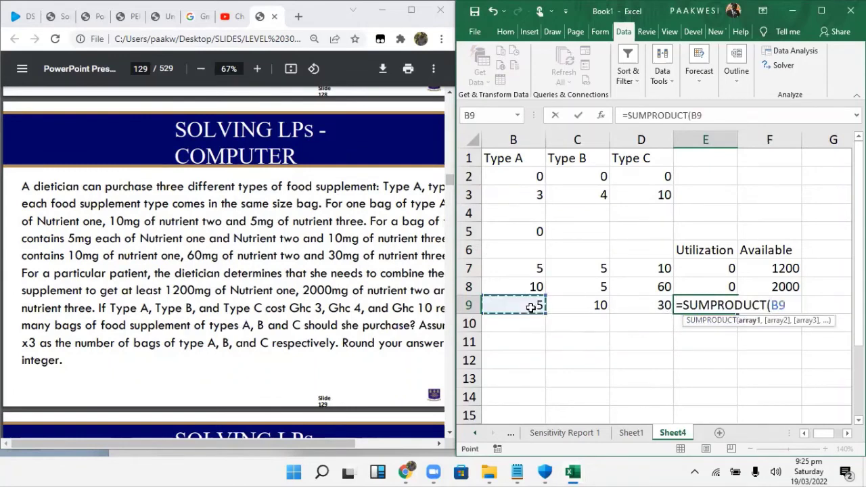
{"action": "left_click_drag", "start_coordinate": [531, 307], "coordinate": [628, 301]}
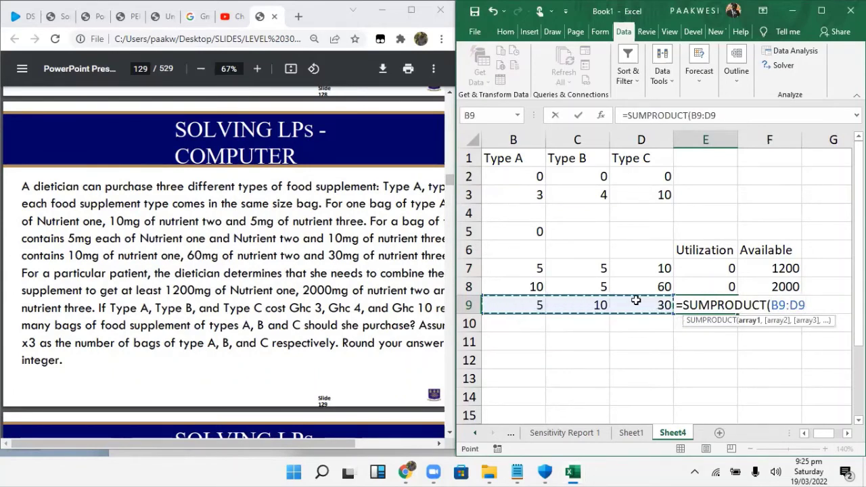
{"action": "type", "text": ","}
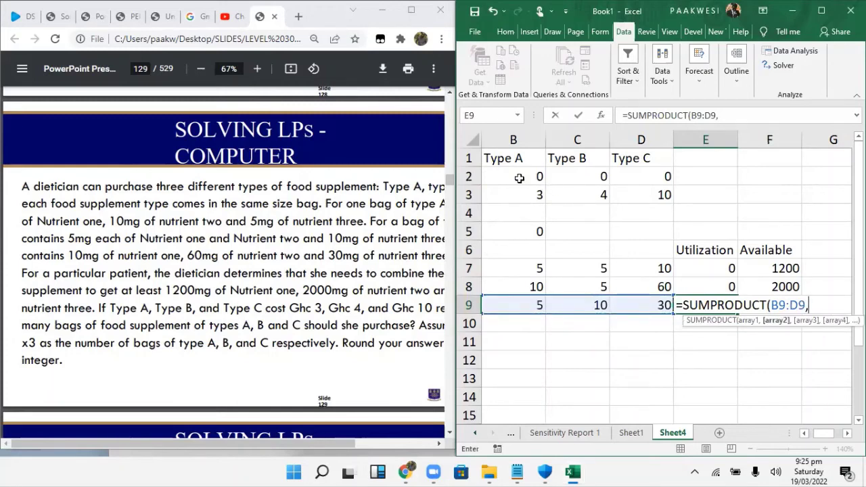
{"action": "left_click_drag", "start_coordinate": [504, 169], "coordinate": [631, 172]}
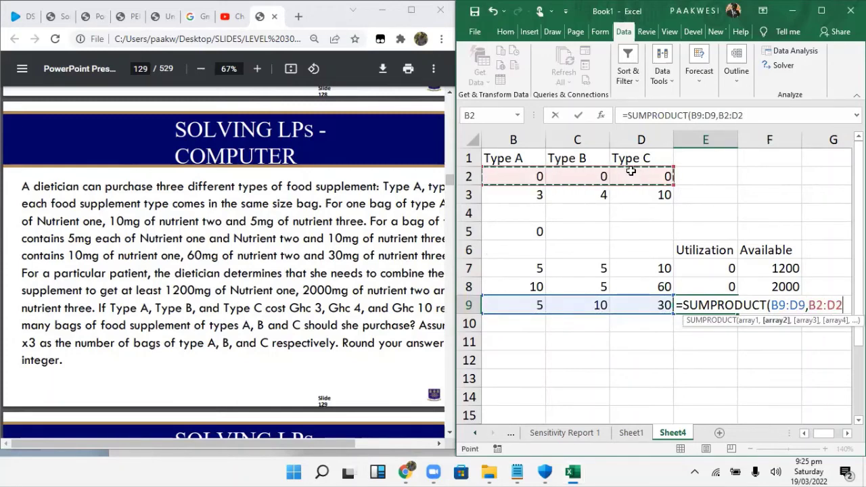
{"action": "key", "text": "Return"}
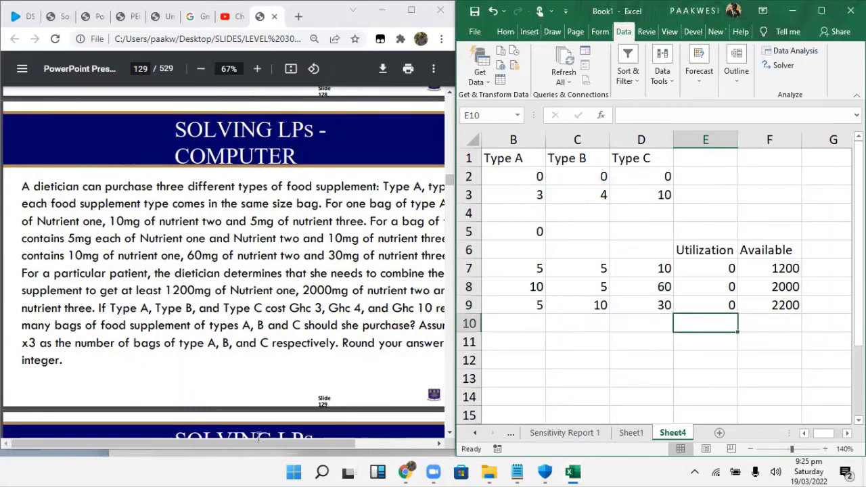
- Maximize the workbook window at 160% zoom and review the utilization cells E7:E9 of the completed model
{"action": "mouse_move", "coordinate": [259, 441]}
{"action": "left_mouse_down"}
{"action": "mouse_move", "coordinate": [337, 433]}
{"action": "mouse_move", "coordinate": [259, 436]}
{"action": "left_mouse_up"}
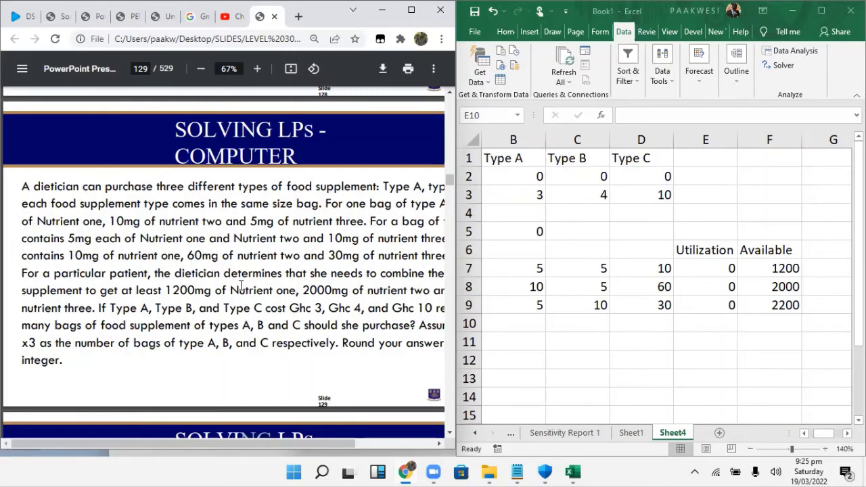
{"action": "left_click", "coordinate": [822, 16]}
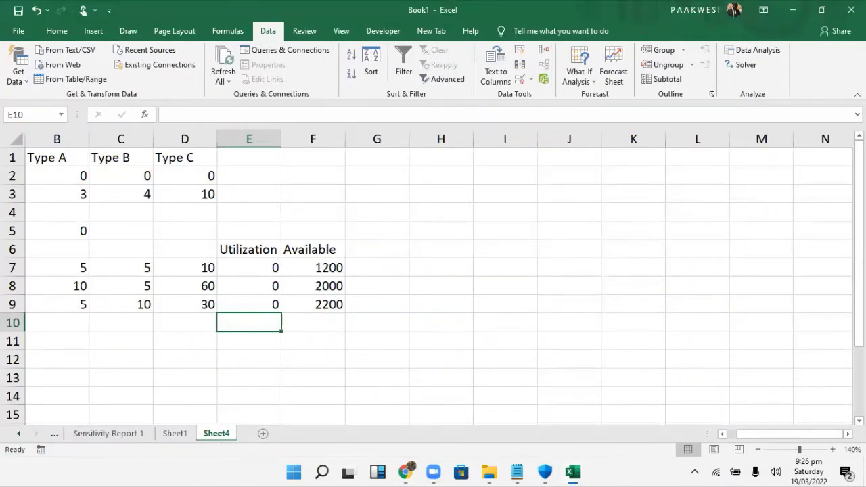
{"action": "left_click", "coordinate": [833, 449]}
{"action": "left_click", "coordinate": [832, 450]}
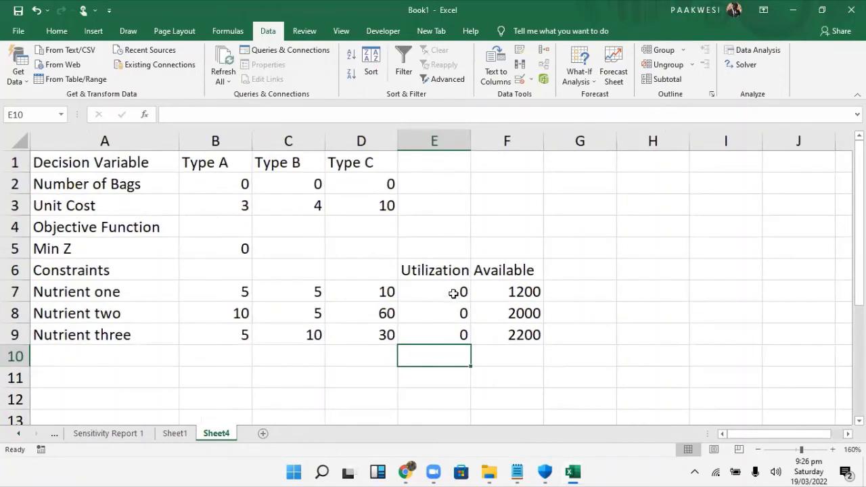
{"action": "left_click_drag", "start_coordinate": [456, 292], "coordinate": [458, 329]}
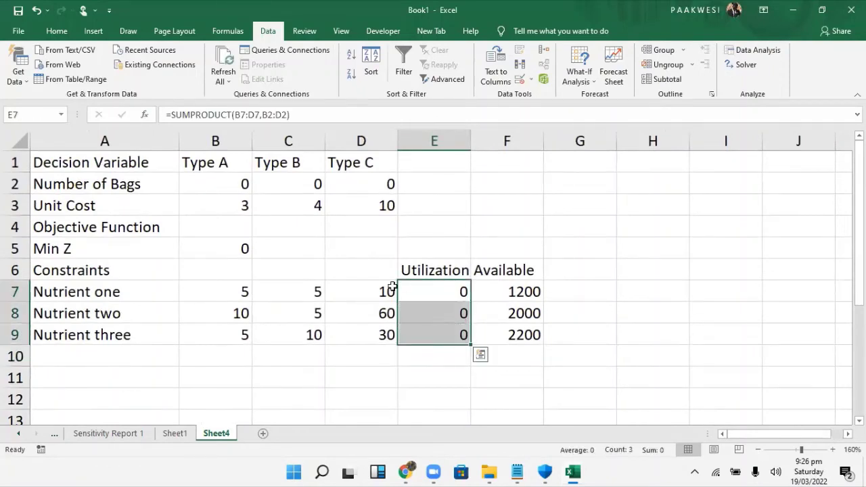
- Highlight the Min Z cell B5, the utilization cells E7:E9 and the bag counts B2:D2 with a gold fill
{"action": "key", "text": "ctrl+q"}
{"action": "left_click", "coordinate": [238, 250]}
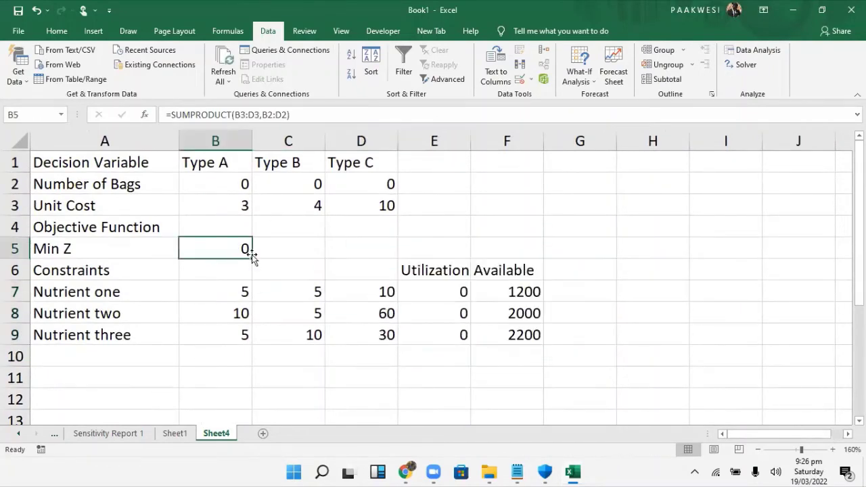
{"action": "left_click_drag", "start_coordinate": [427, 291], "coordinate": [443, 338]}
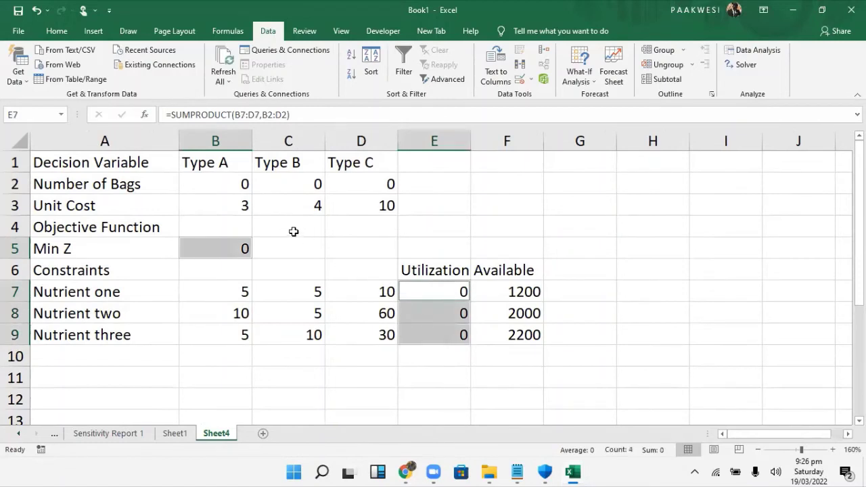
{"action": "left_click_drag", "start_coordinate": [236, 181], "coordinate": [297, 182]}
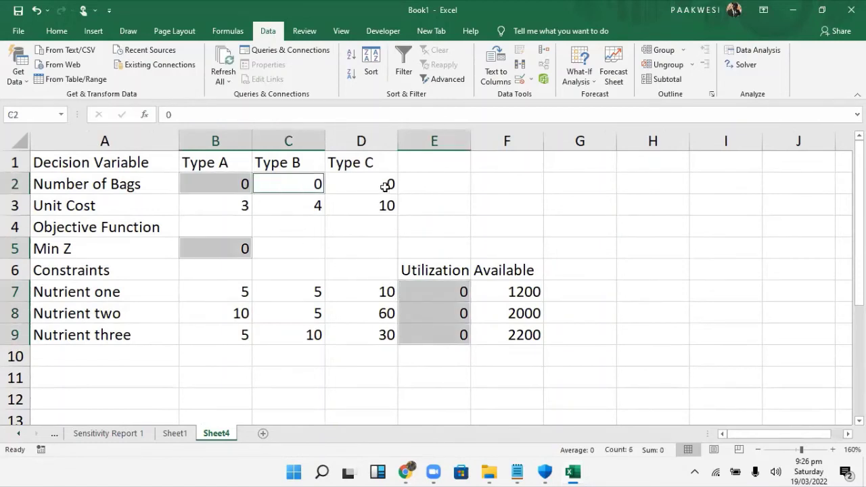
{"action": "left_click", "coordinate": [372, 184], "text": "ctrl"}
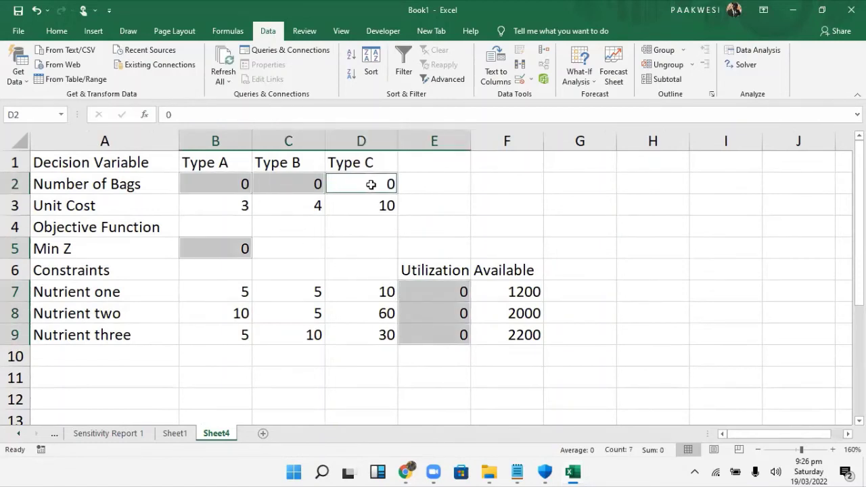
{"action": "left_click", "coordinate": [54, 31]}
{"action": "left_click", "coordinate": [173, 74]}
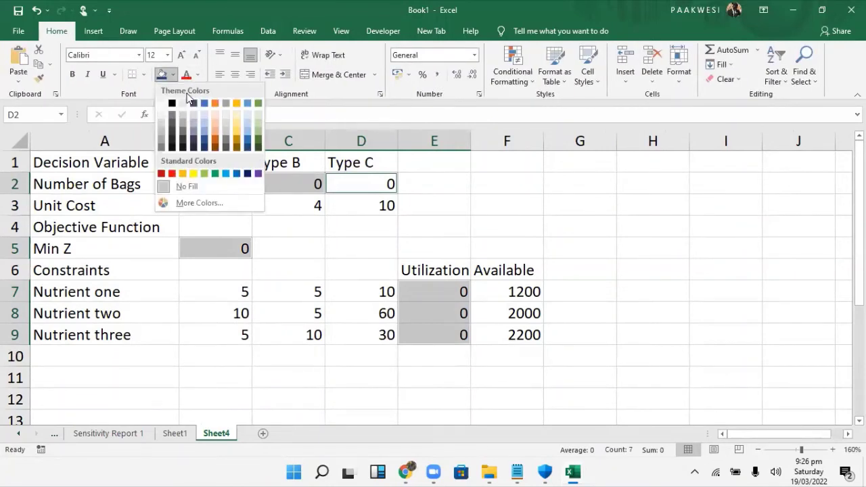
{"action": "left_click", "coordinate": [234, 104]}
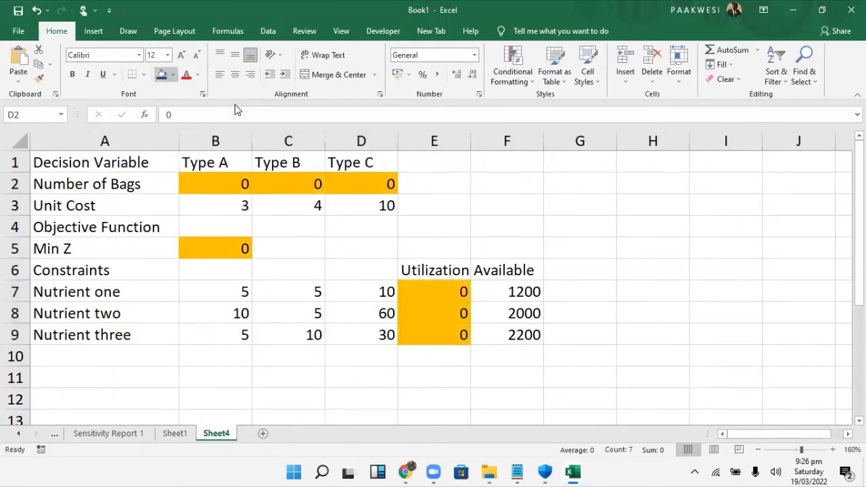
{"action": "left_click", "coordinate": [637, 280]}
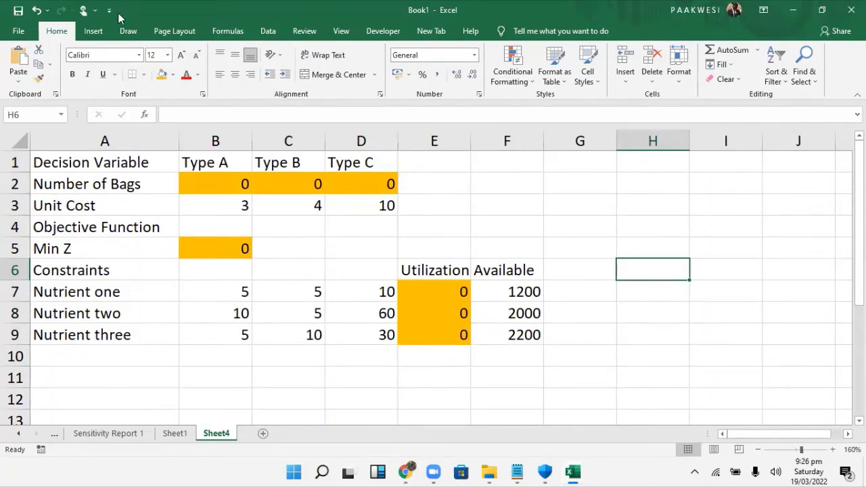
- Open Solver and set its objective to the Min Z cell $B$5 with the goal Min
{"action": "left_click", "coordinate": [269, 31]}
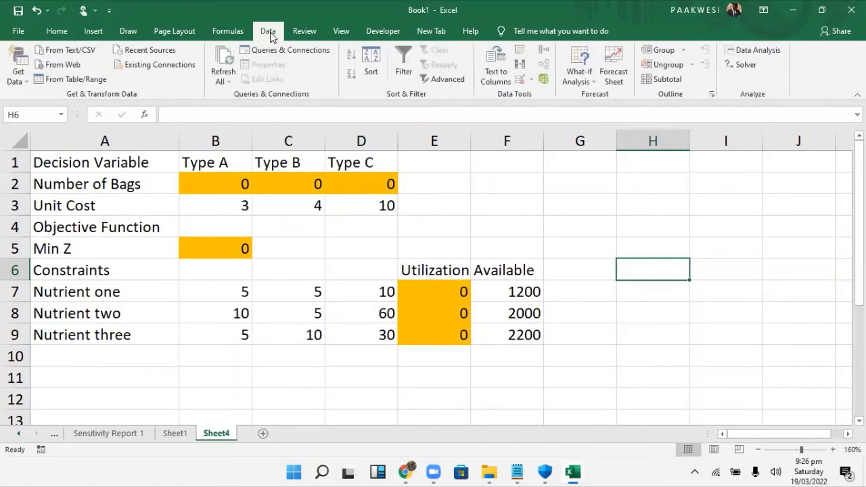
{"action": "left_click", "coordinate": [744, 65]}
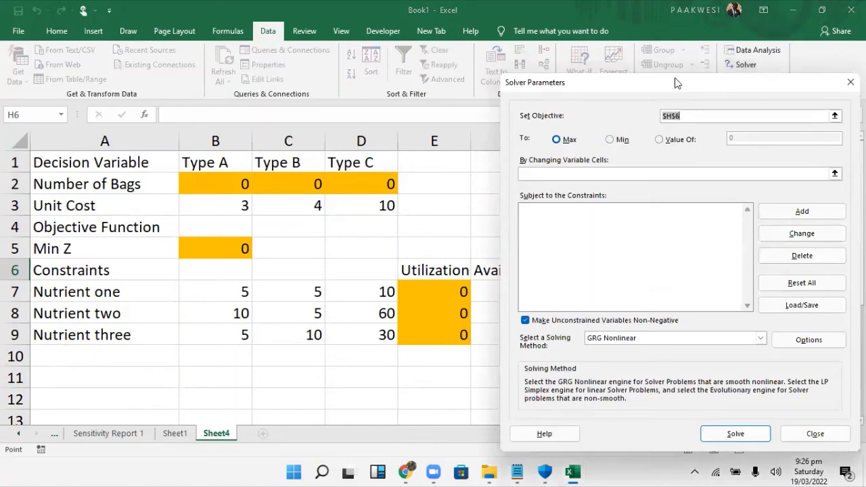
{"action": "left_click_drag", "start_coordinate": [676, 83], "coordinate": [590, 320]}
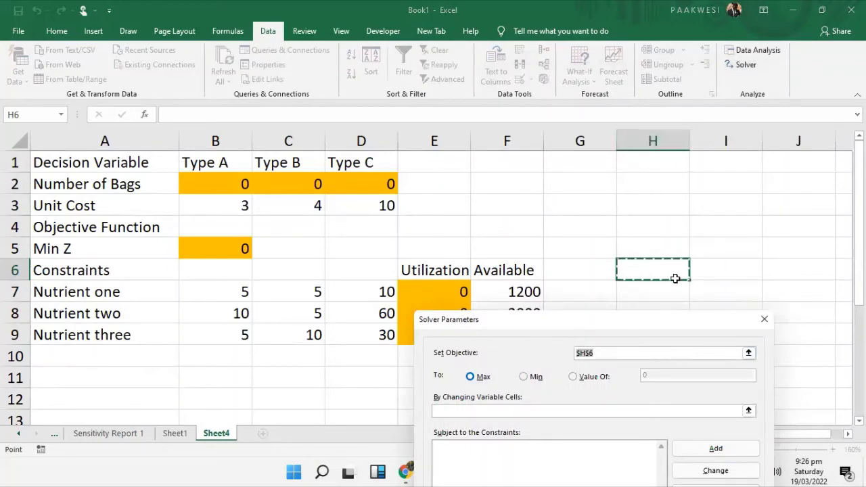
{"action": "key", "text": "BackSpace"}
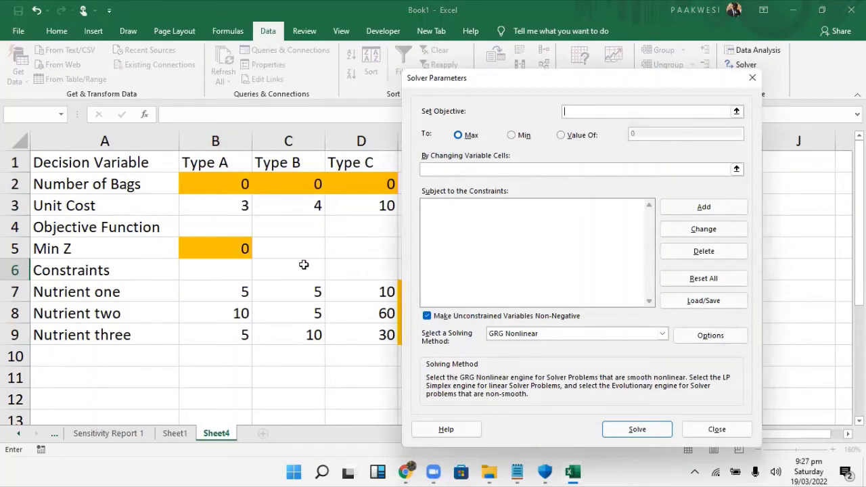
{"action": "left_click", "coordinate": [228, 249]}
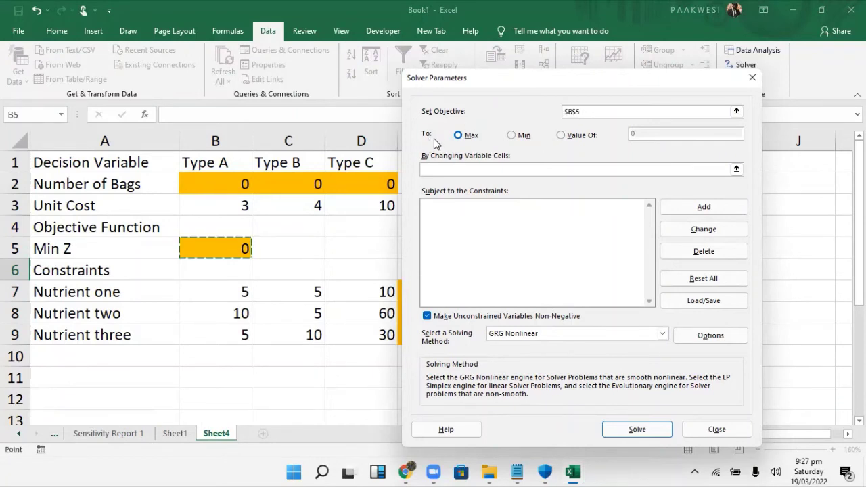
{"action": "left_click", "coordinate": [513, 135]}
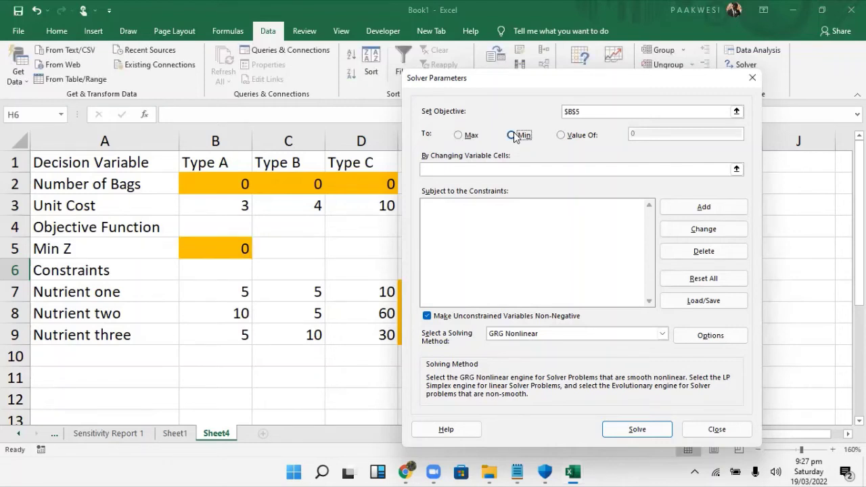
- Set the Solver's changing variable cells to the Number of Bags range $B$2:$D$2
{"action": "left_click", "coordinate": [547, 170]}
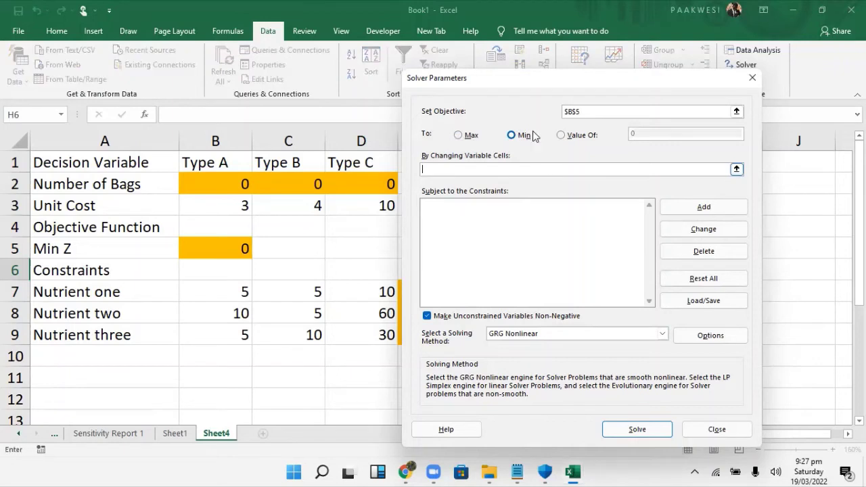
{"action": "left_click_drag", "start_coordinate": [510, 81], "coordinate": [580, 71]}
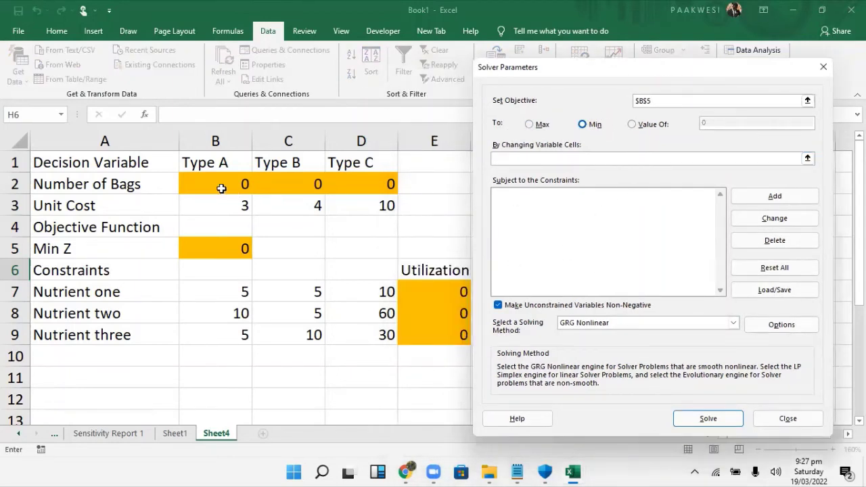
{"action": "left_click_drag", "start_coordinate": [221, 184], "coordinate": [361, 184]}
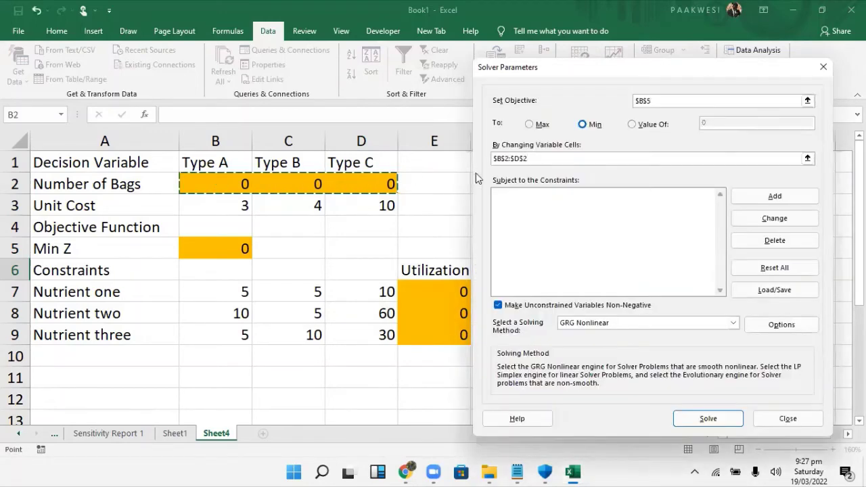
- Add the Nutrient one constraint $E$7 >= $F$7 to the Solver model
{"action": "left_click", "coordinate": [559, 194]}
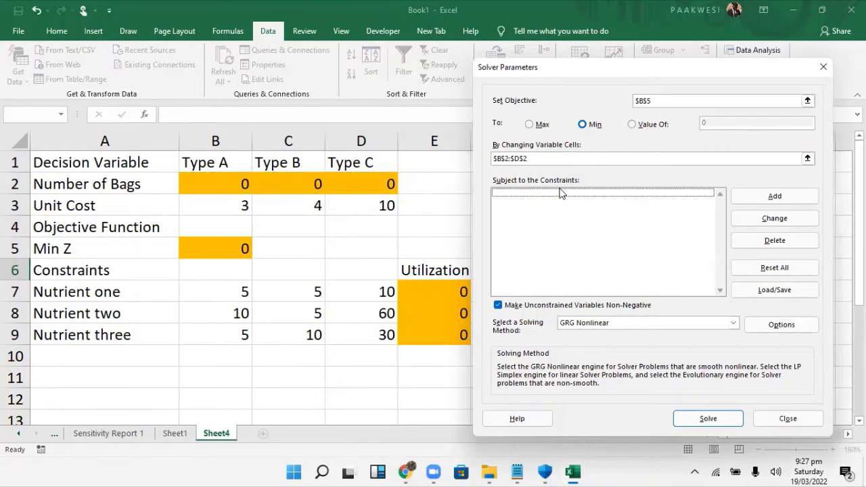
{"action": "left_click", "coordinate": [766, 197]}
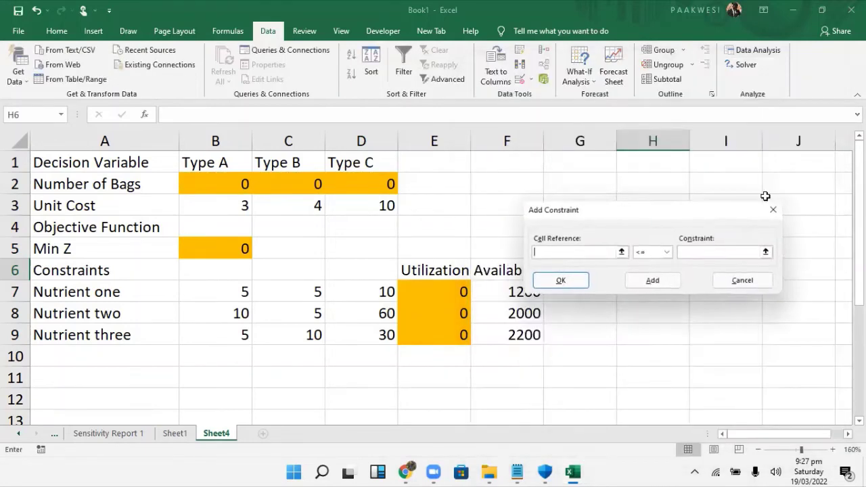
{"action": "left_click_drag", "start_coordinate": [628, 211], "coordinate": [653, 165]}
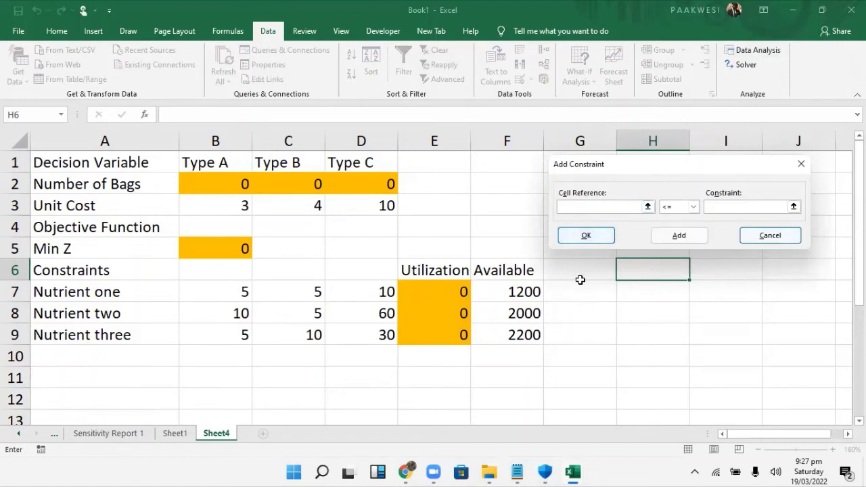
{"action": "left_click", "coordinate": [432, 291]}
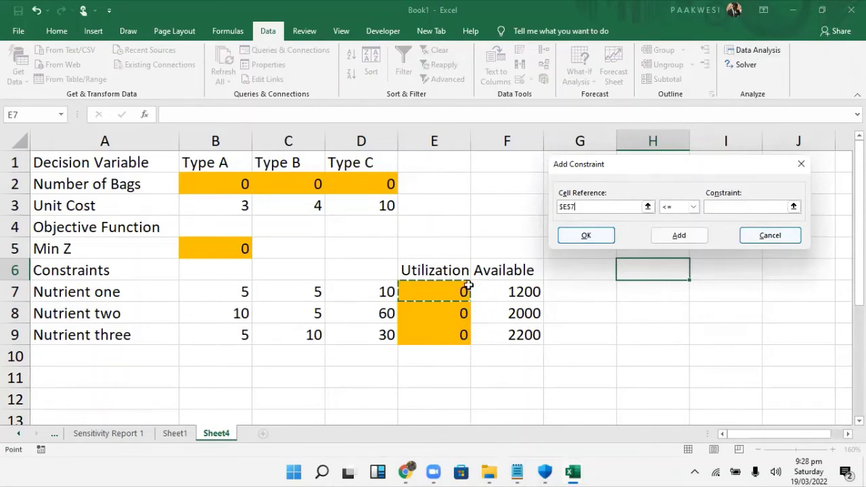
{"action": "left_click", "coordinate": [750, 207]}
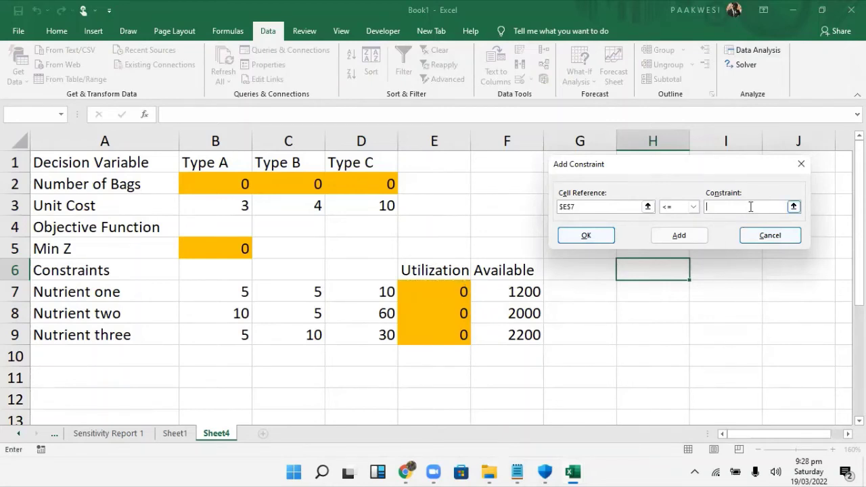
{"action": "left_click", "coordinate": [509, 287]}
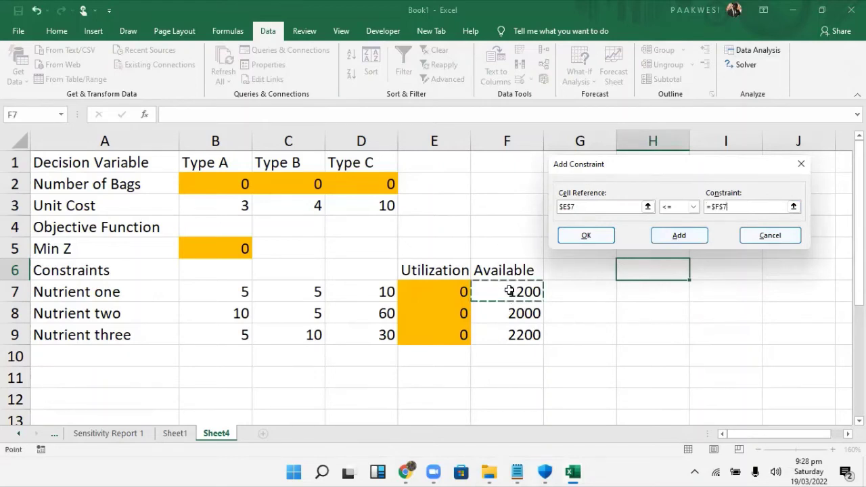
{"action": "left_click", "coordinate": [693, 208]}
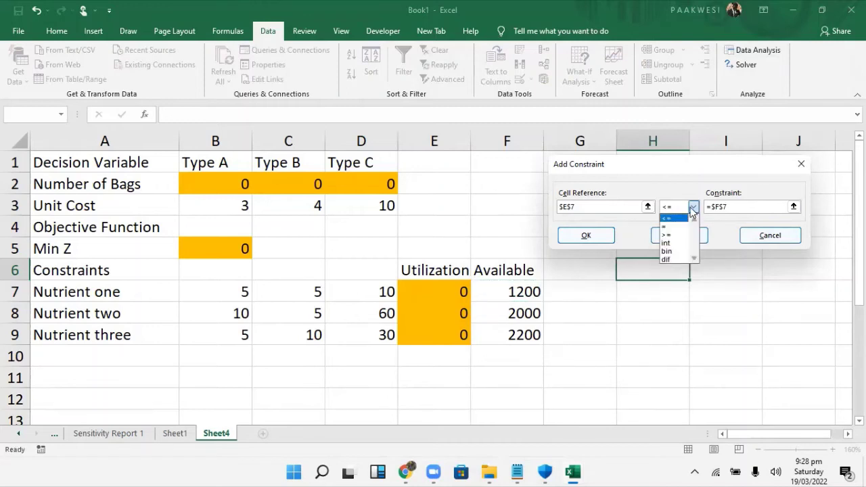
{"action": "left_click", "coordinate": [668, 235]}
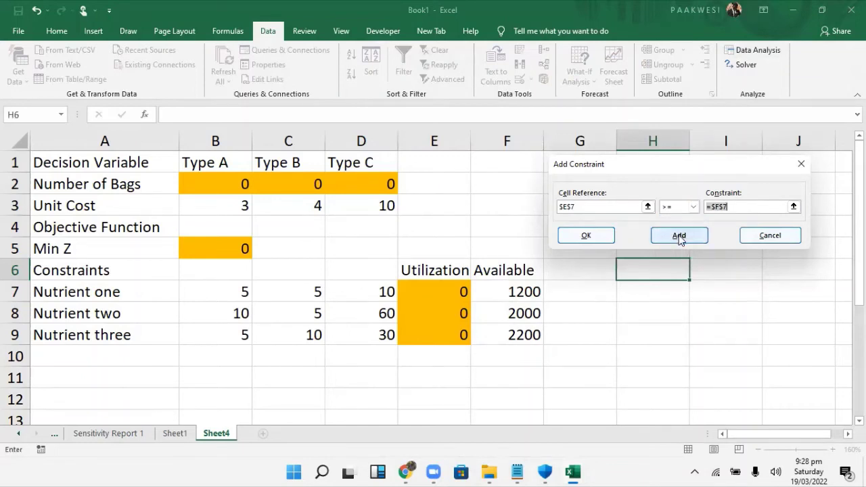
{"action": "left_click", "coordinate": [680, 237]}
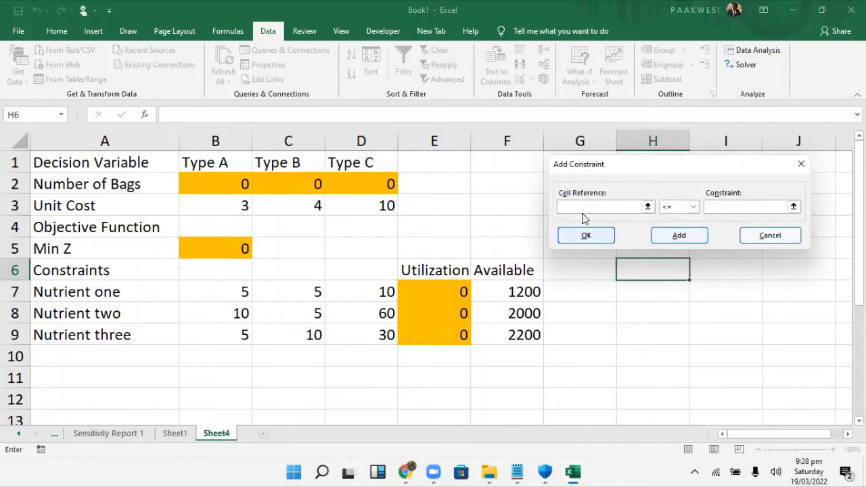
- Add the Nutrient two constraint $E$8 >= $F$8 to the Solver model
{"action": "left_click", "coordinate": [451, 313]}
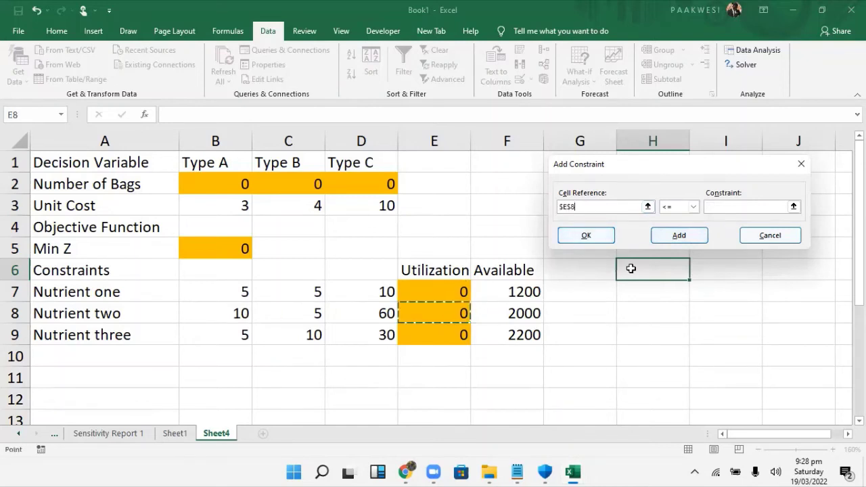
{"action": "left_click", "coordinate": [730, 206]}
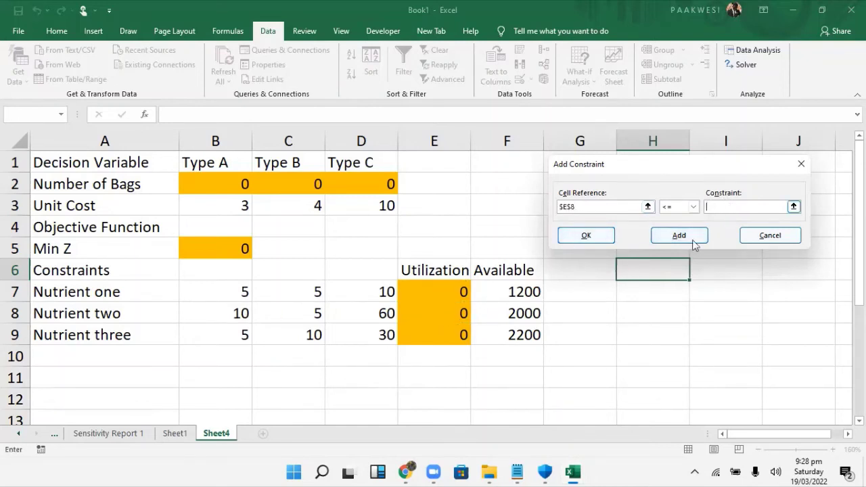
{"action": "left_click", "coordinate": [524, 315]}
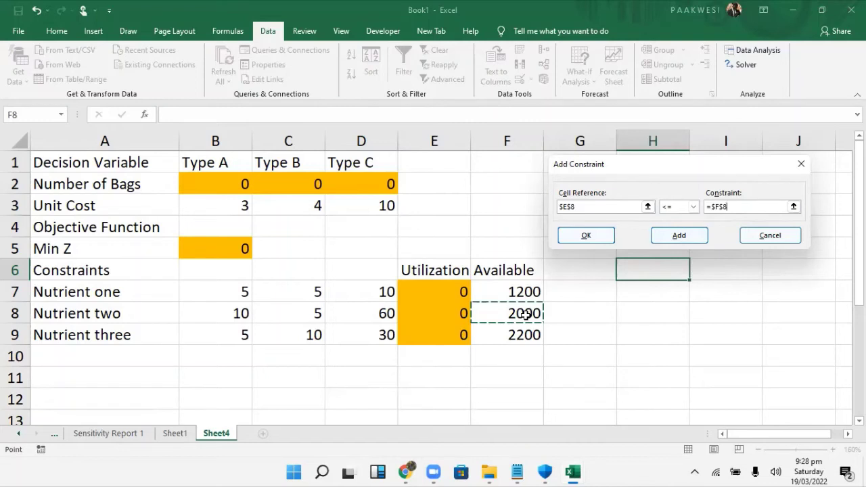
{"action": "left_click", "coordinate": [693, 207]}
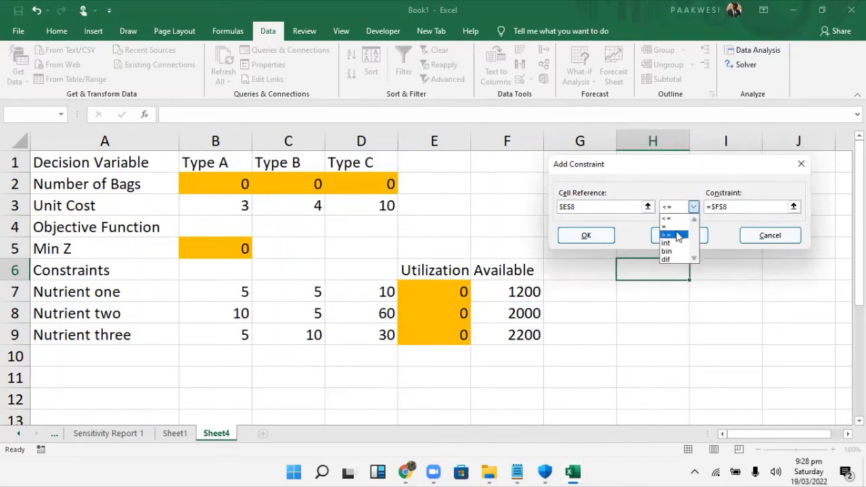
{"action": "left_click", "coordinate": [677, 235]}
{"action": "left_click", "coordinate": [679, 236]}
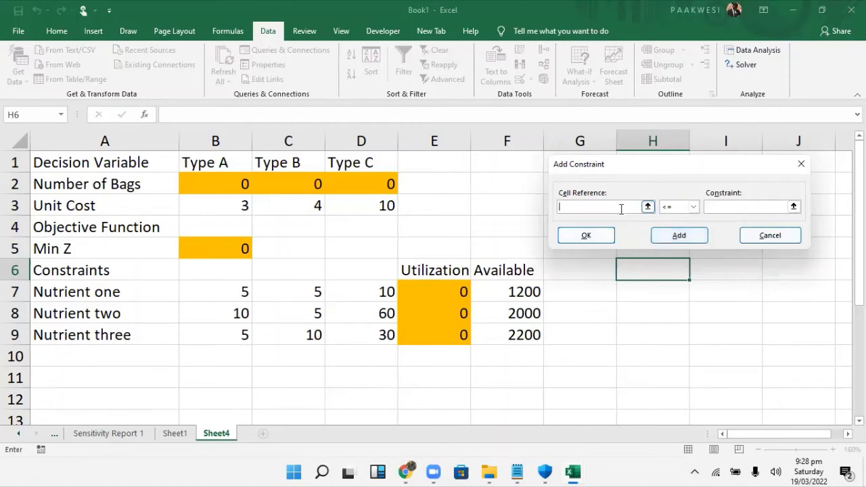
- Add the Nutrient three constraint $E$9 >= $F$9 to the Solver model
{"action": "left_click", "coordinate": [464, 333]}
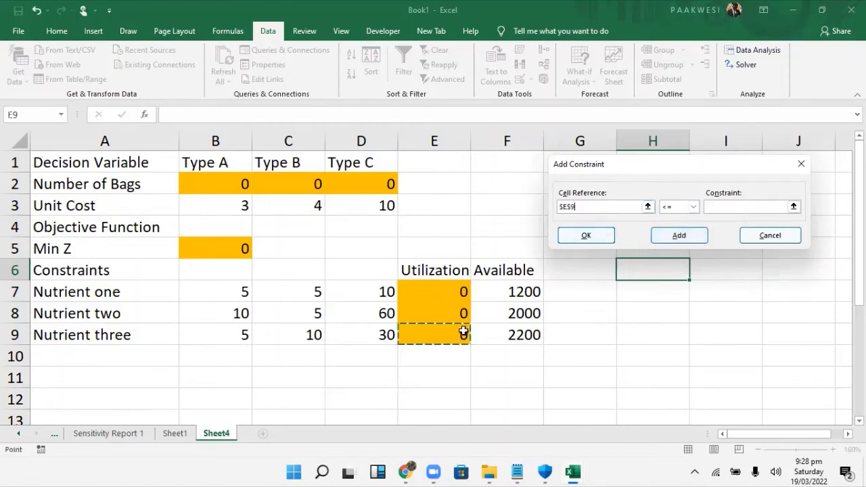
{"action": "left_click", "coordinate": [693, 206]}
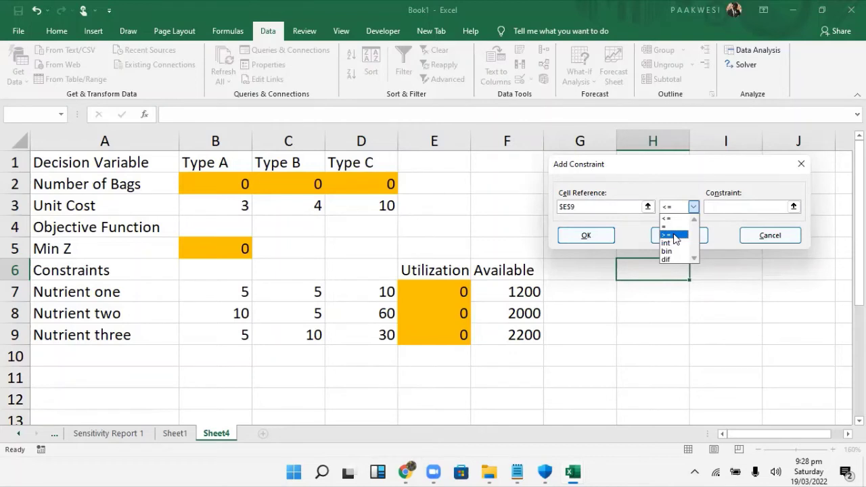
{"action": "left_click", "coordinate": [674, 235]}
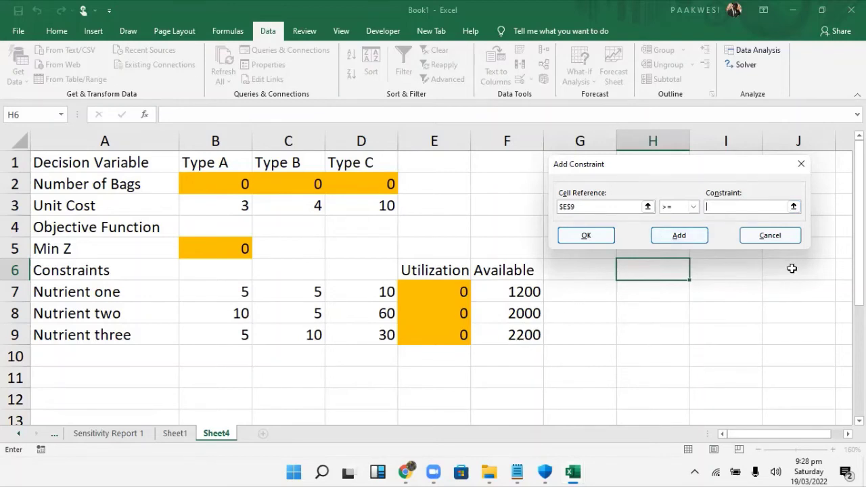
{"action": "left_click", "coordinate": [515, 335]}
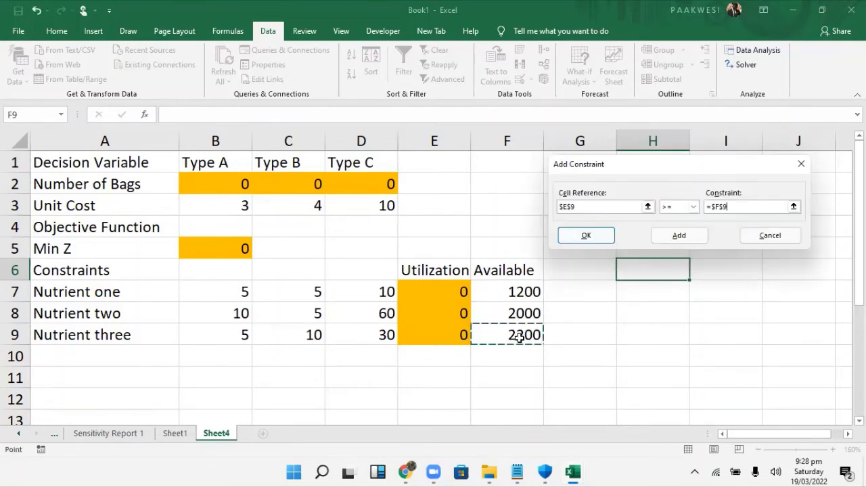
{"action": "left_click", "coordinate": [675, 235]}
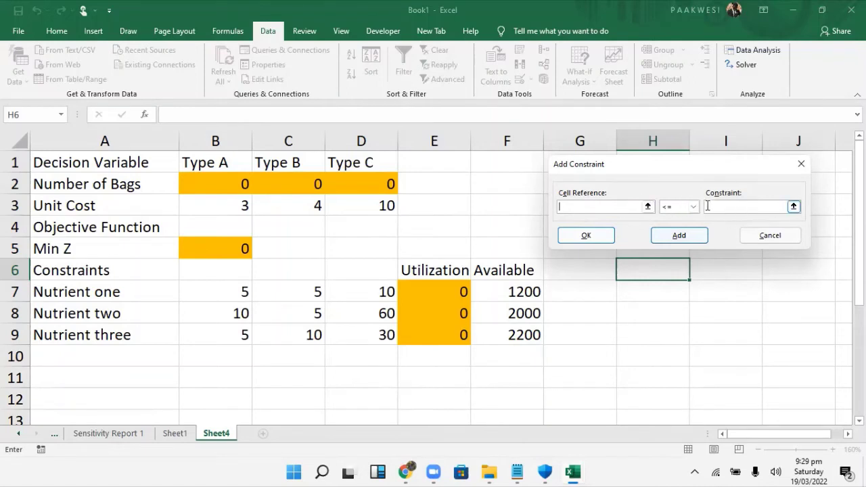
- Add the non-negativity constraint $B$2:$D$2 >= 0 for the Number of Bags cells and finish entering constraints
{"action": "left_click", "coordinate": [673, 207]}
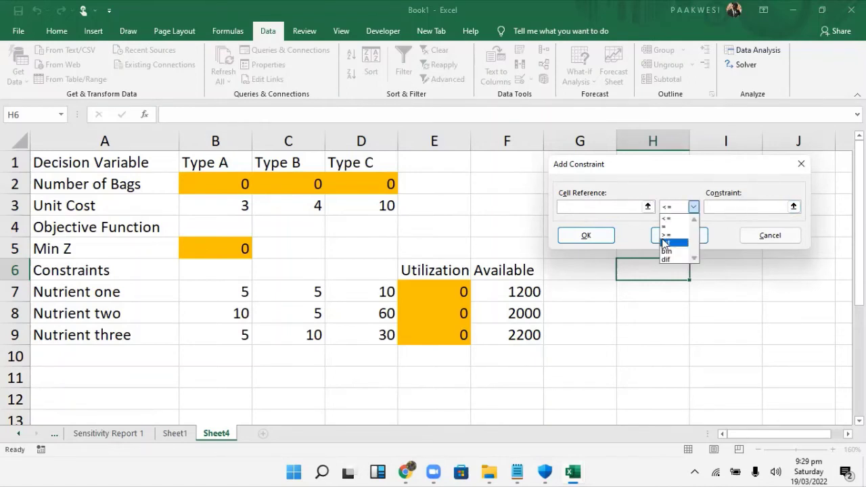
{"action": "left_click", "coordinate": [668, 234]}
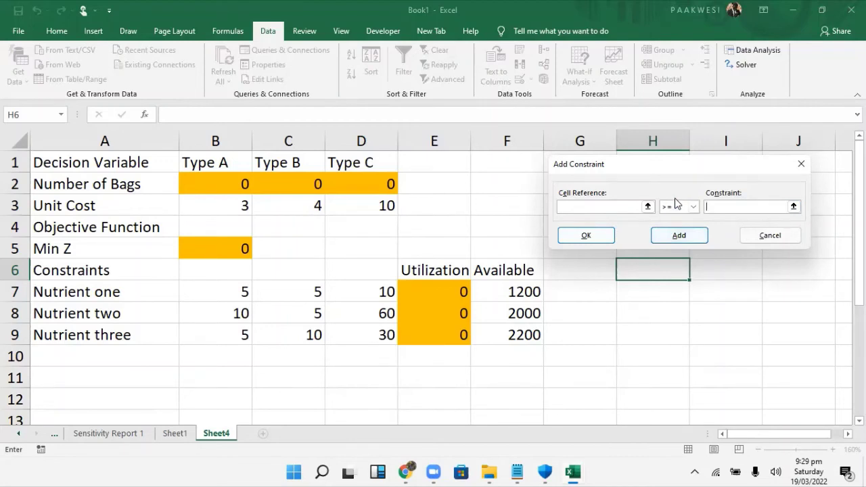
{"action": "left_click", "coordinate": [616, 206]}
{"action": "left_click", "coordinate": [244, 183]}
{"action": "left_click_drag", "start_coordinate": [245, 183], "coordinate": [353, 183]}
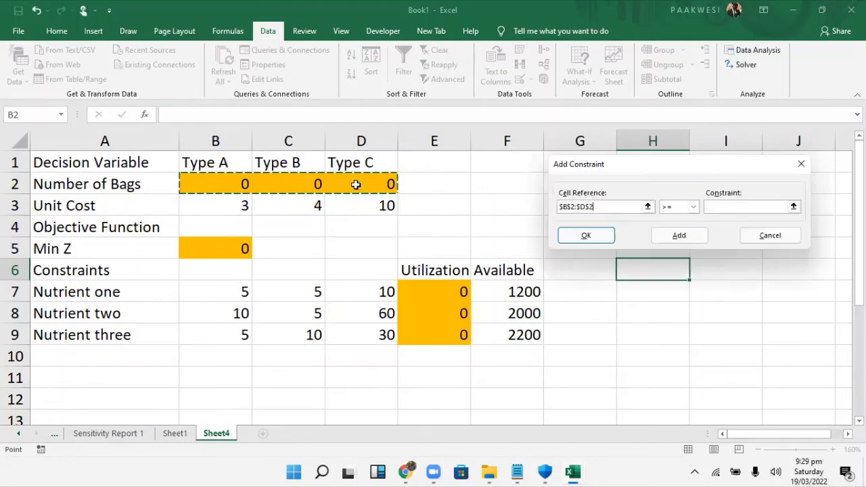
{"action": "left_click", "coordinate": [695, 206]}
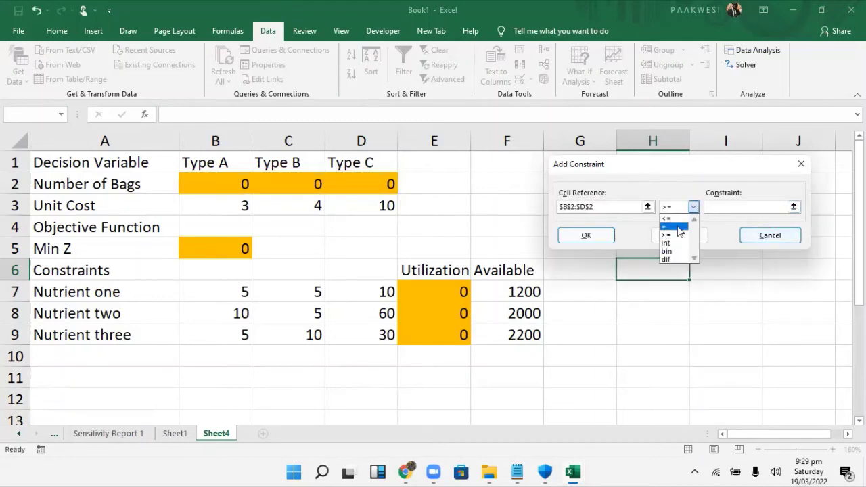
{"action": "left_click", "coordinate": [671, 233]}
{"action": "left_click", "coordinate": [729, 208]}
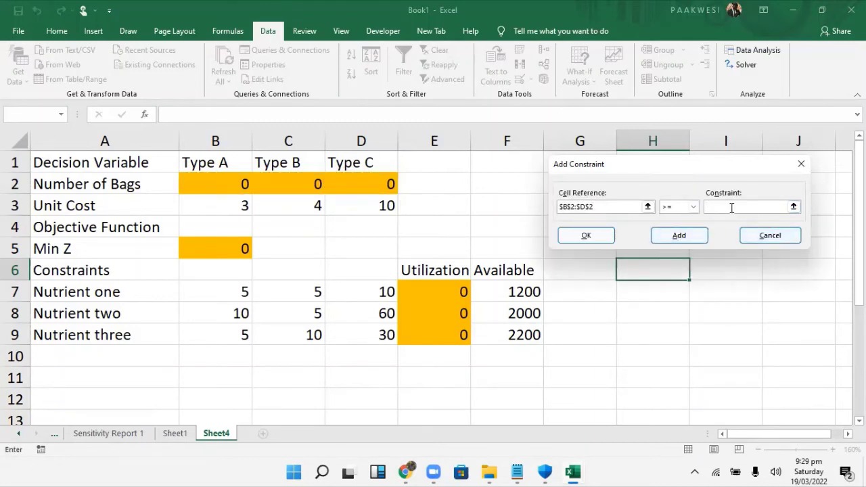
{"action": "type", "text": "0"}
{"action": "left_click", "coordinate": [585, 237]}
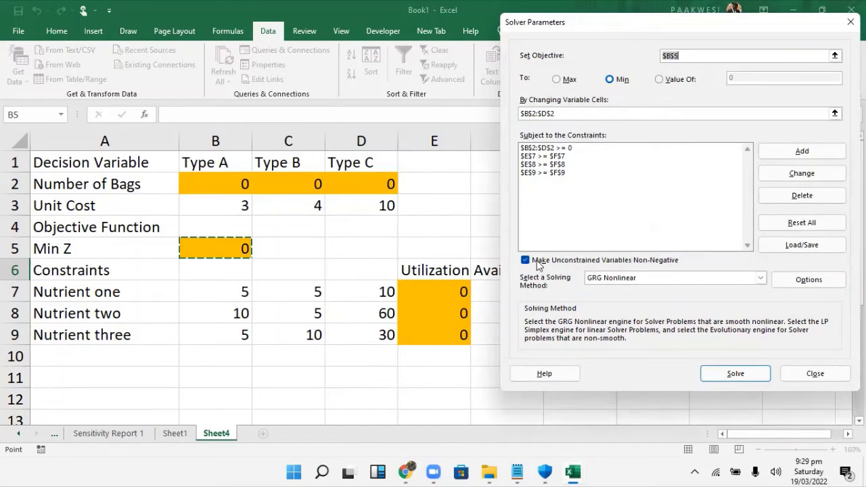
- Set the solving method to Simplex LP and solve the model
{"action": "left_click", "coordinate": [658, 278]}
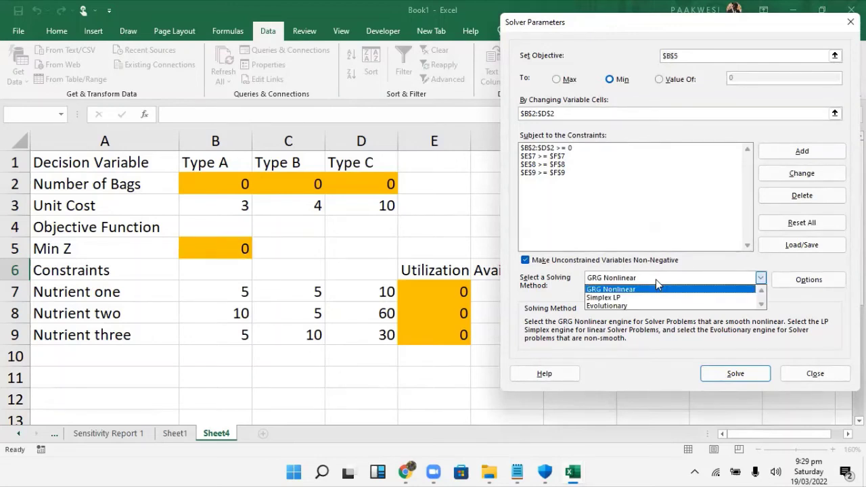
{"action": "left_click", "coordinate": [618, 298]}
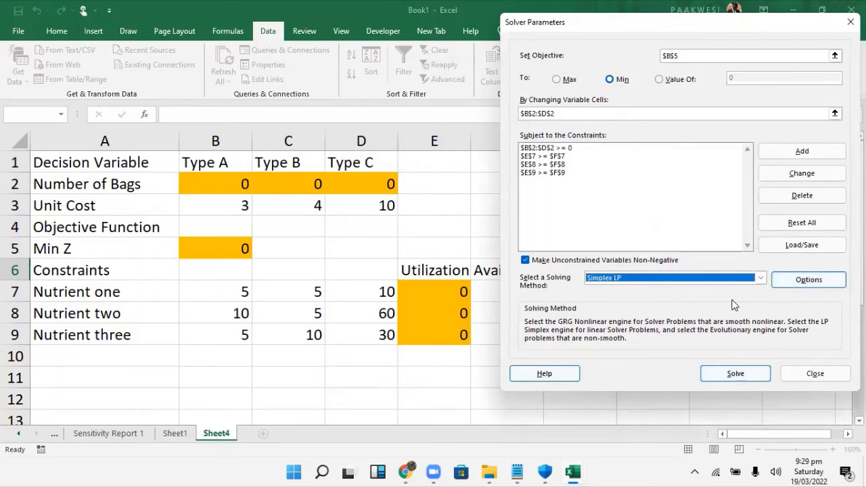
{"action": "left_click", "coordinate": [737, 374]}
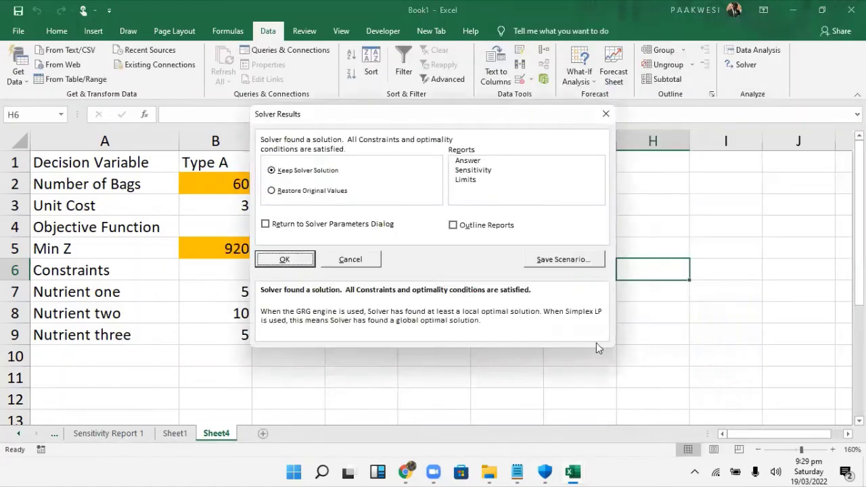
- Keep the Solver solution and generate the Answer and Sensitivity reports
{"action": "left_click_drag", "start_coordinate": [364, 120], "coordinate": [569, 157]}
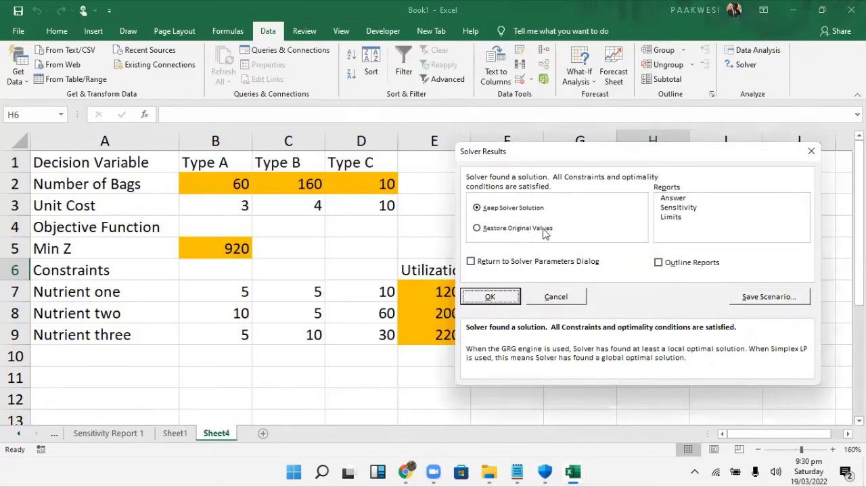
{"action": "left_click", "coordinate": [672, 201]}
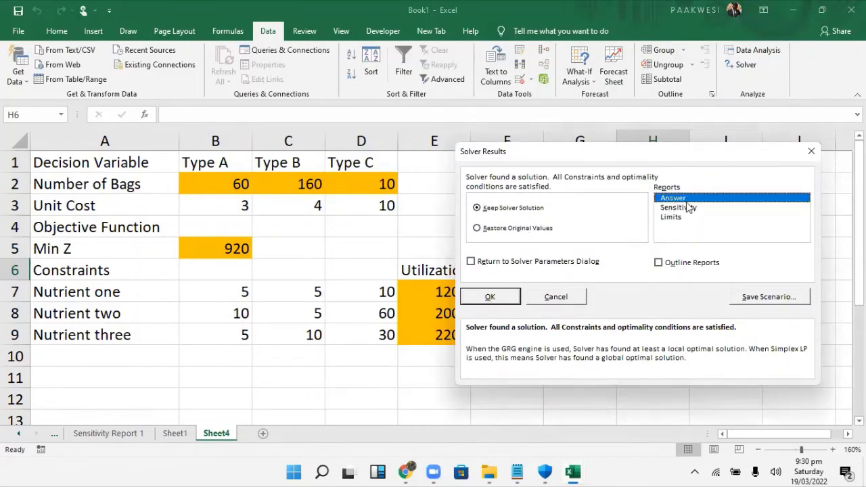
{"action": "left_click", "coordinate": [688, 208]}
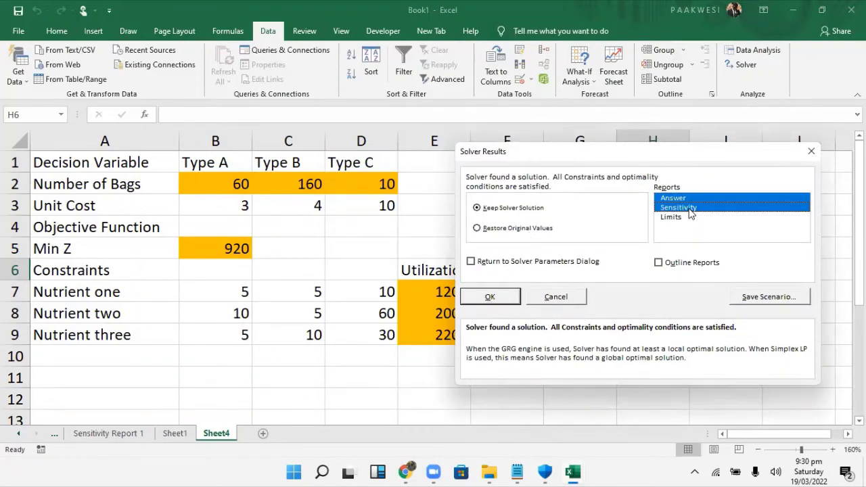
{"action": "left_click", "coordinate": [490, 298]}
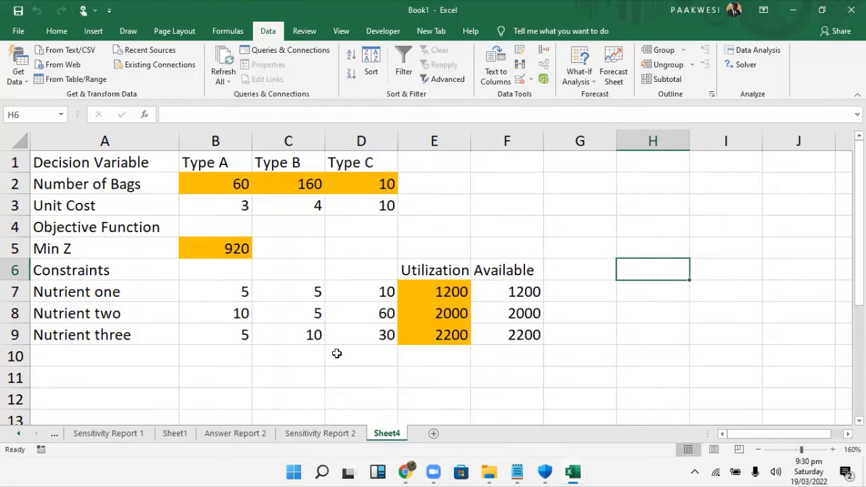
- Open Sensitivity Report 2, and examine the objective, variable cells and constraint status and slack in Answer Report 2
{"action": "left_click", "coordinate": [335, 437]}
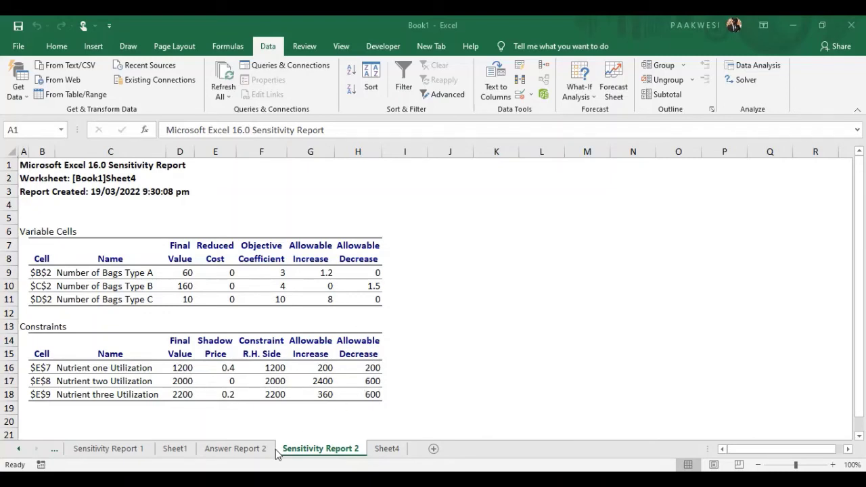
{"action": "left_click", "coordinate": [236, 450]}
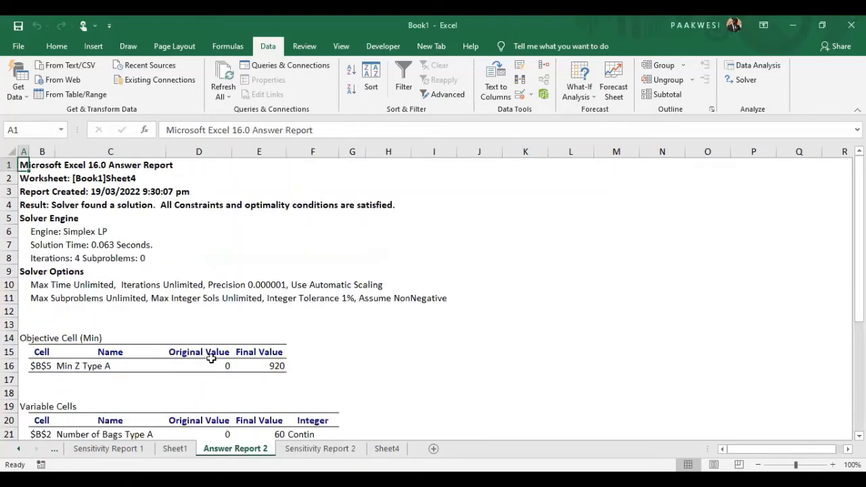
{"action": "scroll", "coordinate": [209, 353], "scroll_direction": "down", "scroll_amount": 3}
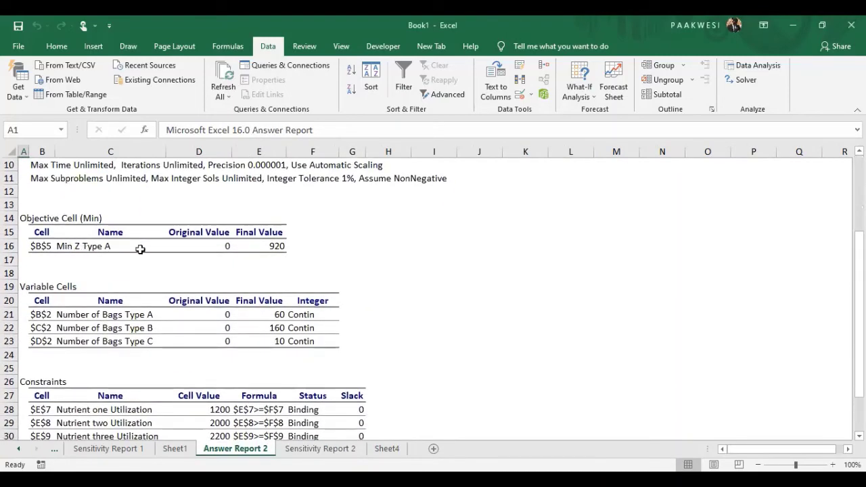
{"action": "scroll", "coordinate": [246, 238], "scroll_direction": "up", "scroll_amount": 2}
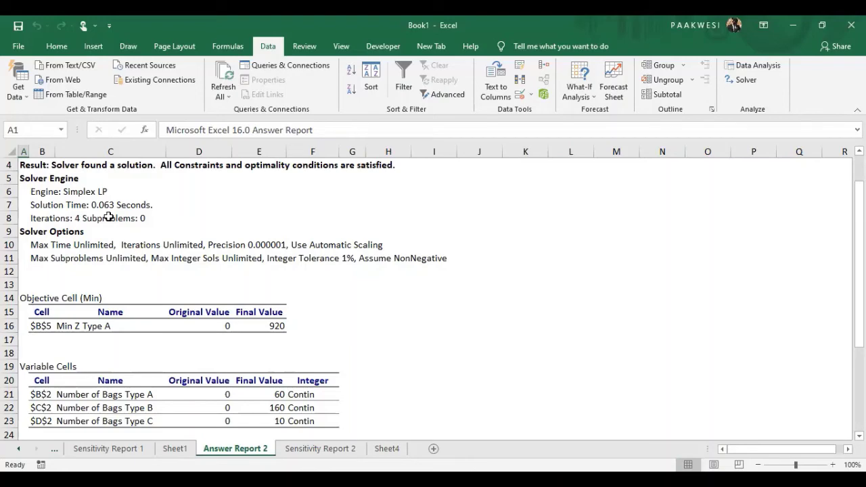
{"action": "scroll", "coordinate": [108, 217], "scroll_direction": "down", "scroll_amount": 2}
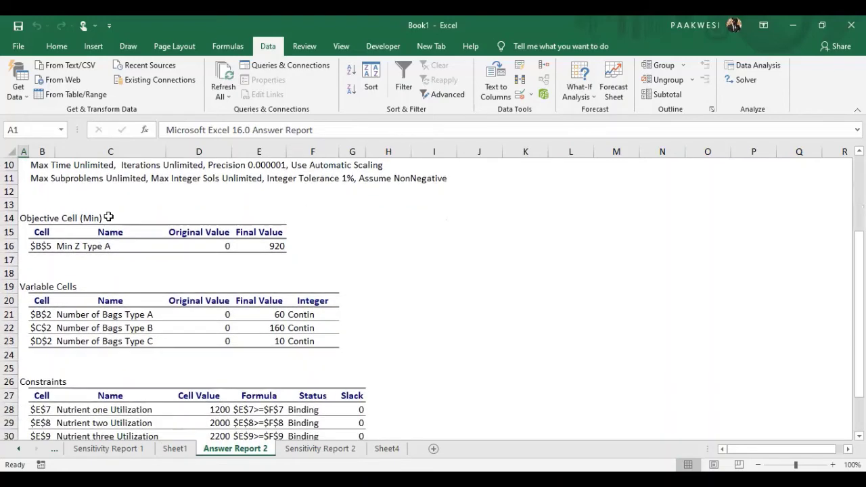
{"action": "scroll", "coordinate": [108, 217], "scroll_direction": "down", "scroll_amount": 2}
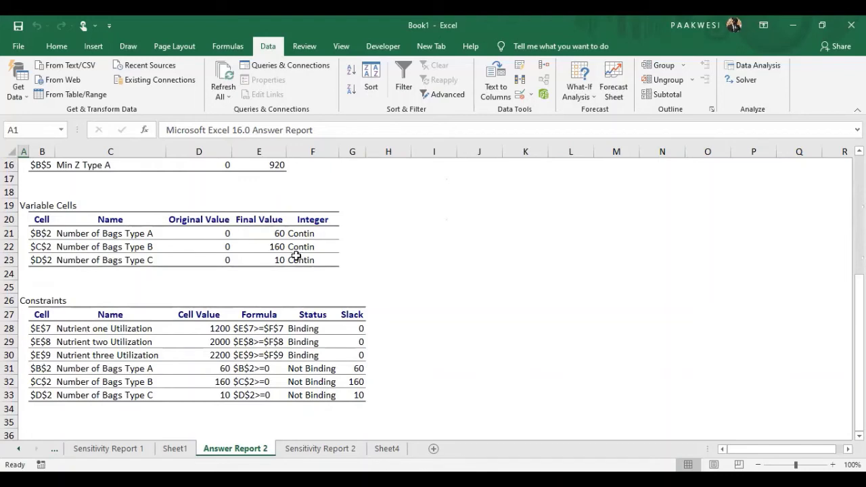
{"action": "scroll", "coordinate": [110, 264], "scroll_direction": "down", "scroll_amount": 1}
{"action": "scroll", "coordinate": [109, 264], "scroll_direction": "down", "scroll_amount": 3}
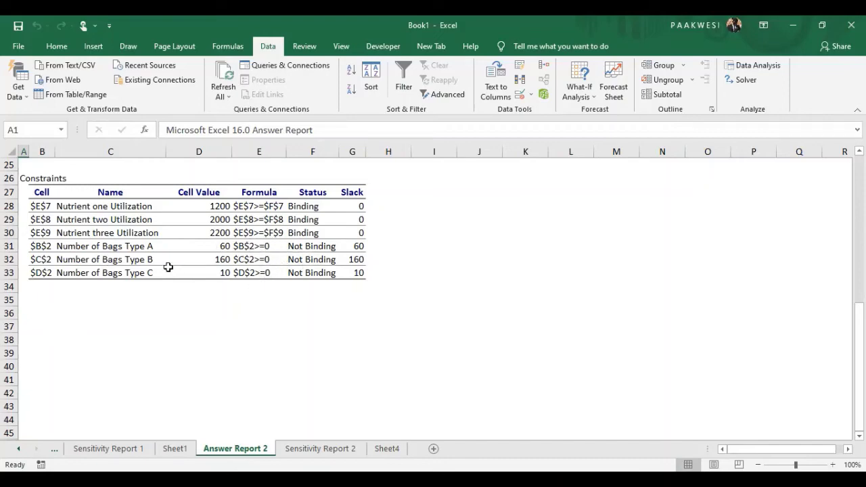
{"action": "scroll", "coordinate": [351, 228], "scroll_direction": "up", "scroll_amount": 8}
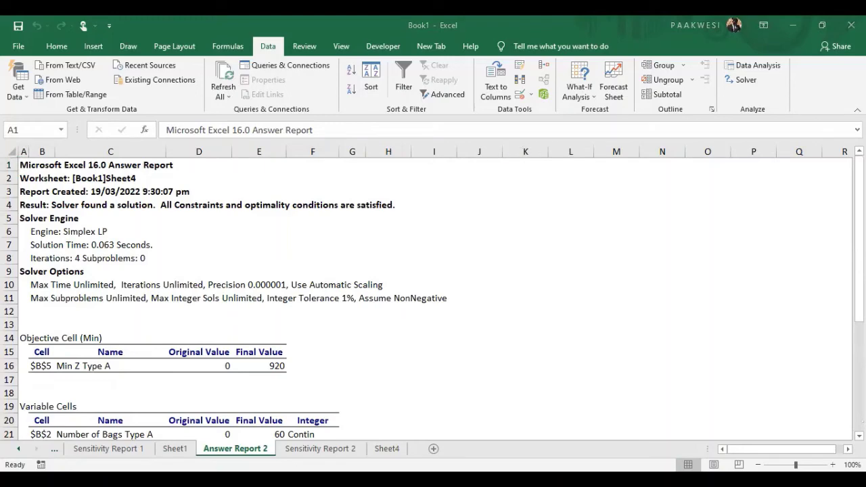
{"action": "scroll", "coordinate": [402, 369], "scroll_direction": "down", "scroll_amount": 5}
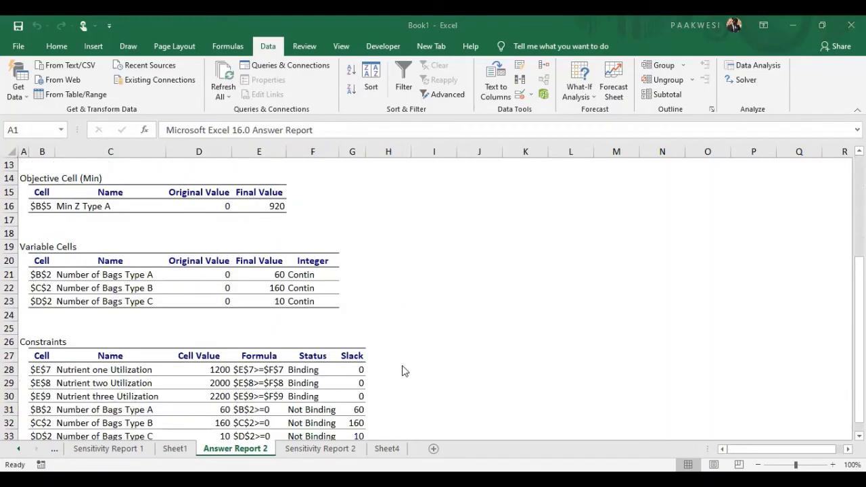
{"action": "scroll", "coordinate": [381, 383], "scroll_direction": "up", "scroll_amount": 4}
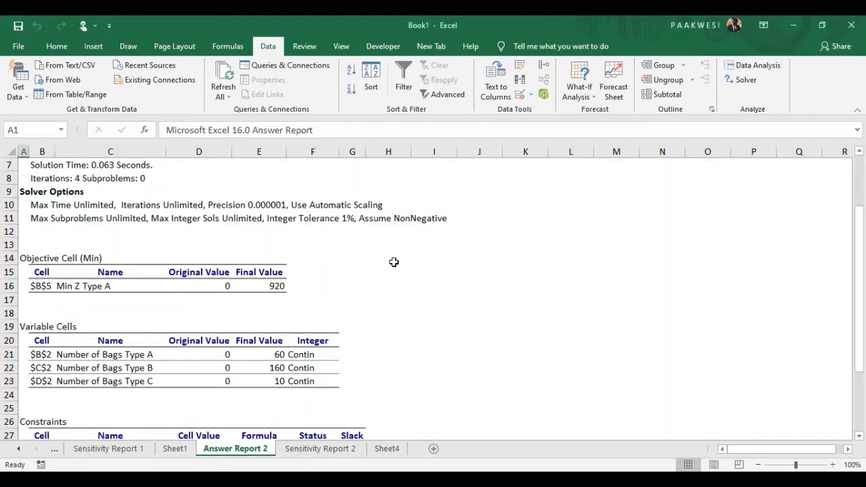
- Return to Sheet4 and insert a new blank worksheet after it
{"action": "left_click", "coordinate": [387, 448]}
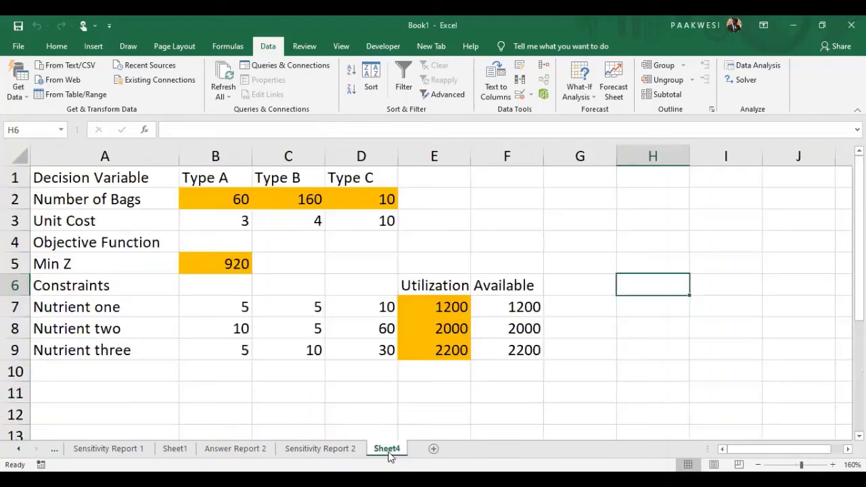
{"action": "left_click", "coordinate": [434, 449]}
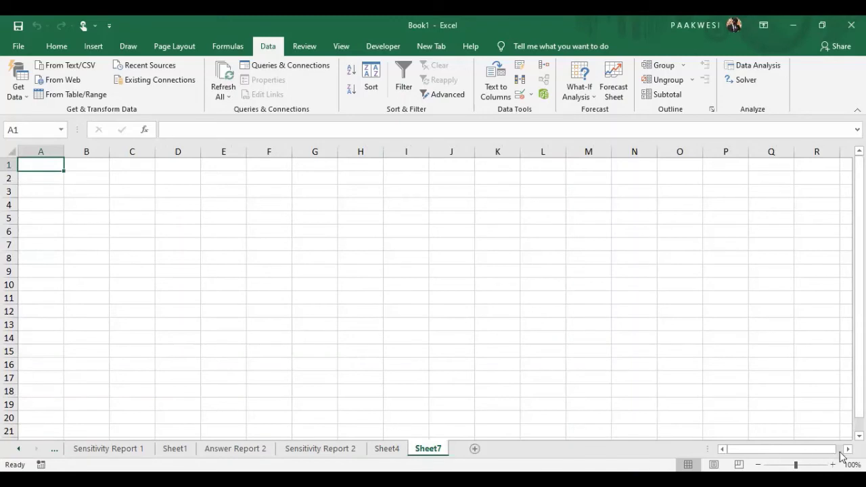
{"action": "left_click", "coordinate": [833, 463]}
{"action": "left_click", "coordinate": [832, 464]}
{"action": "left_click", "coordinate": [833, 463]}
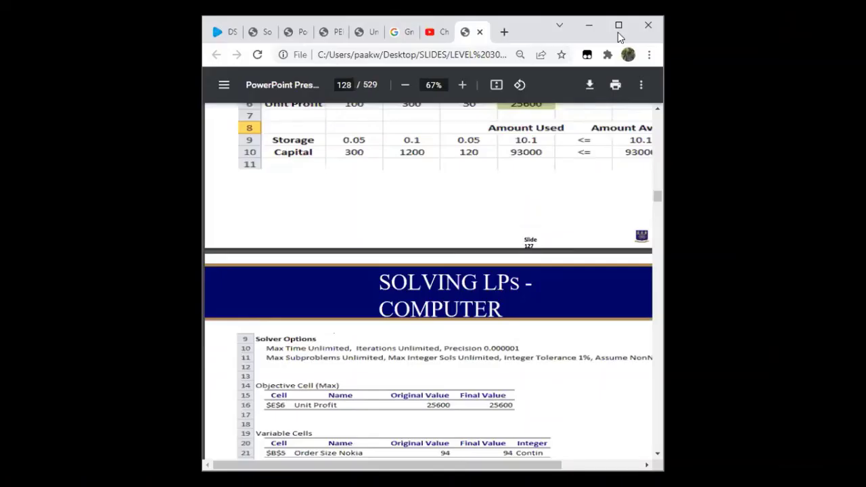
- Enlarge the course slides to 100% and look back through the linear programming slides for another example problem
{"action": "left_click", "coordinate": [618, 25]}
{"action": "left_click", "coordinate": [462, 78]}
{"action": "left_click", "coordinate": [463, 78]}
{"action": "left_click", "coordinate": [463, 78]}
{"action": "left_click", "coordinate": [463, 78]}
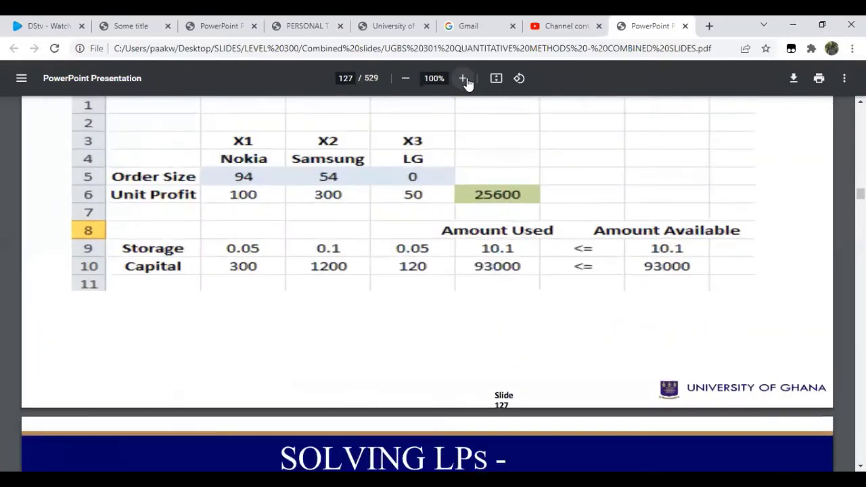
{"action": "scroll", "coordinate": [449, 176], "scroll_direction": "up", "scroll_amount": 20}
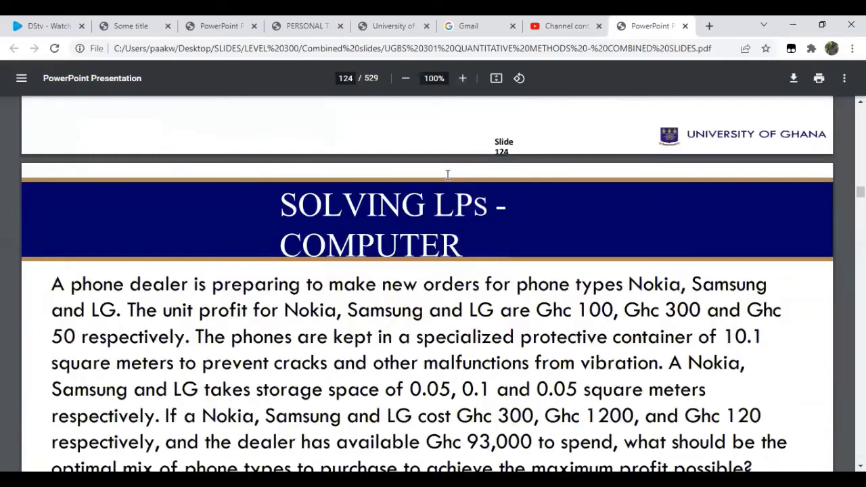
{"action": "scroll", "coordinate": [447, 175], "scroll_direction": "up", "scroll_amount": 20}
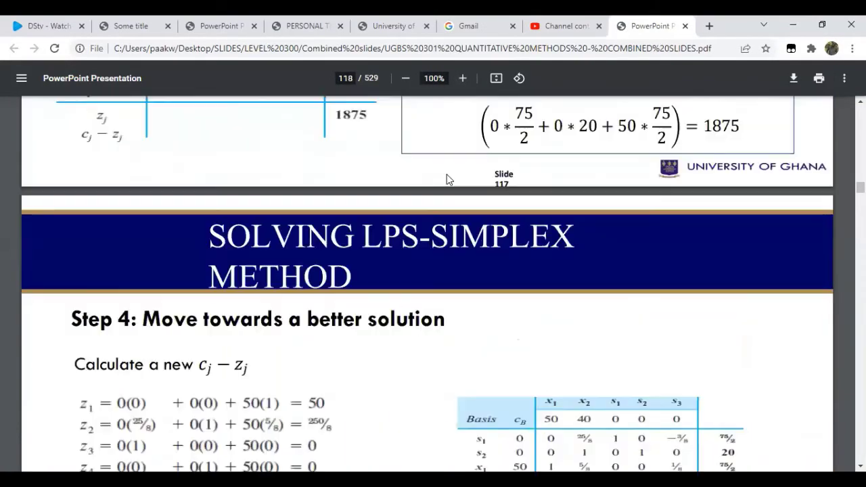
{"action": "scroll", "coordinate": [446, 179], "scroll_direction": "up", "scroll_amount": 20}
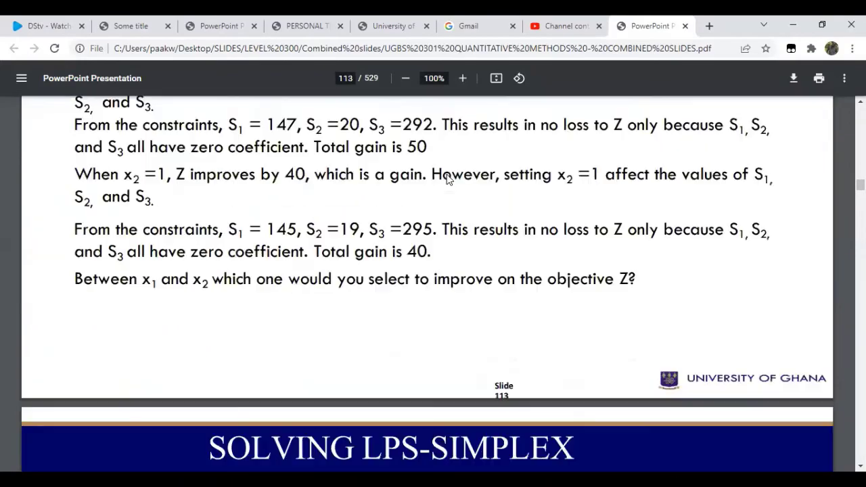
{"action": "scroll", "coordinate": [446, 180], "scroll_direction": "up", "scroll_amount": 20}
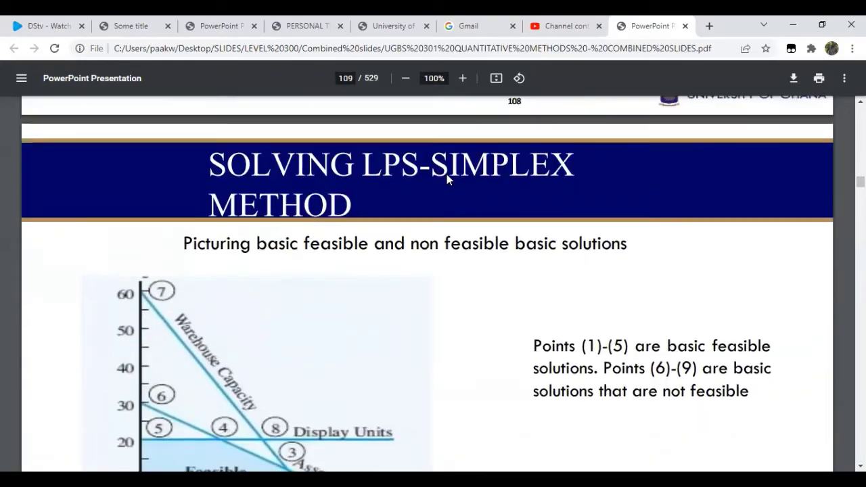
{"action": "scroll", "coordinate": [446, 179], "scroll_direction": "up", "scroll_amount": 20}
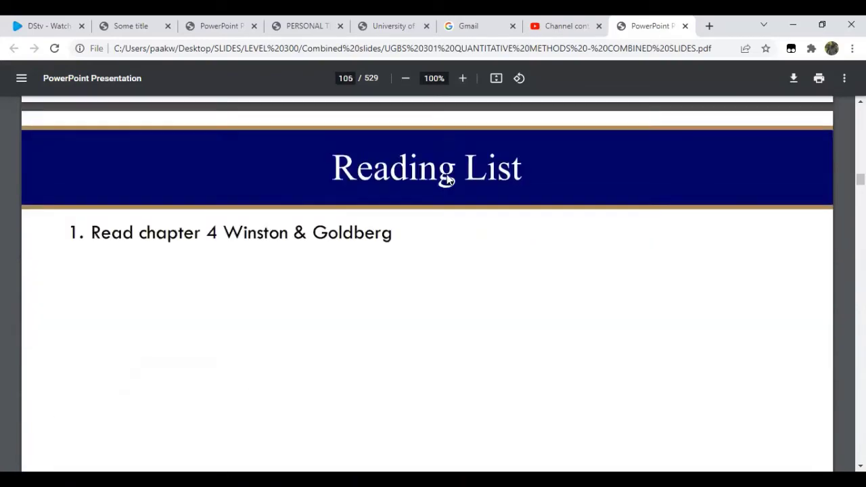
{"action": "scroll", "coordinate": [447, 179], "scroll_direction": "up", "scroll_amount": 20}
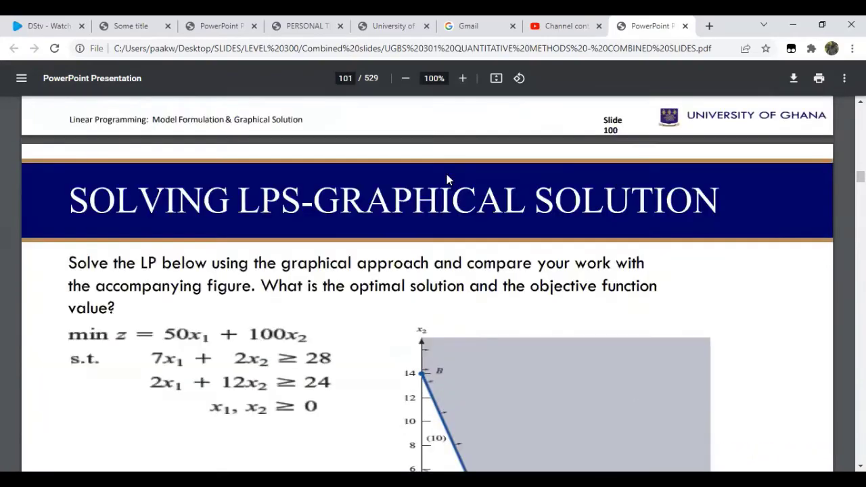
{"action": "scroll", "coordinate": [447, 179], "scroll_direction": "up", "scroll_amount": 20}
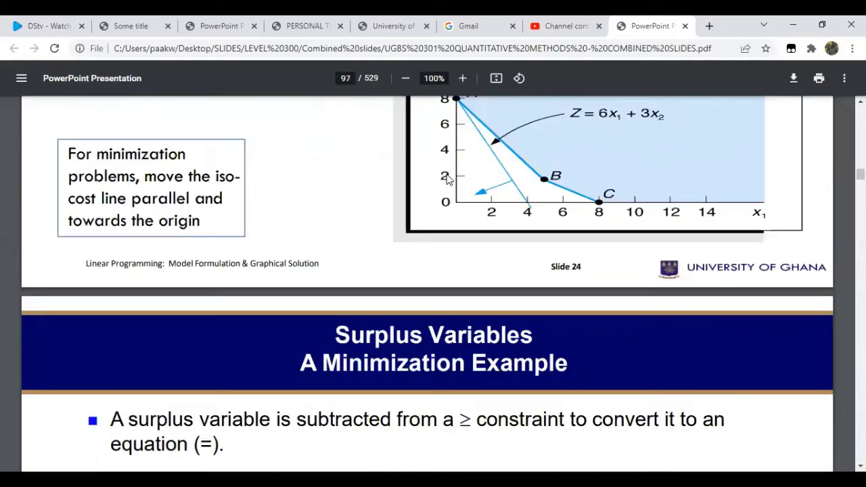
{"action": "scroll", "coordinate": [446, 179], "scroll_direction": "up", "scroll_amount": 20}
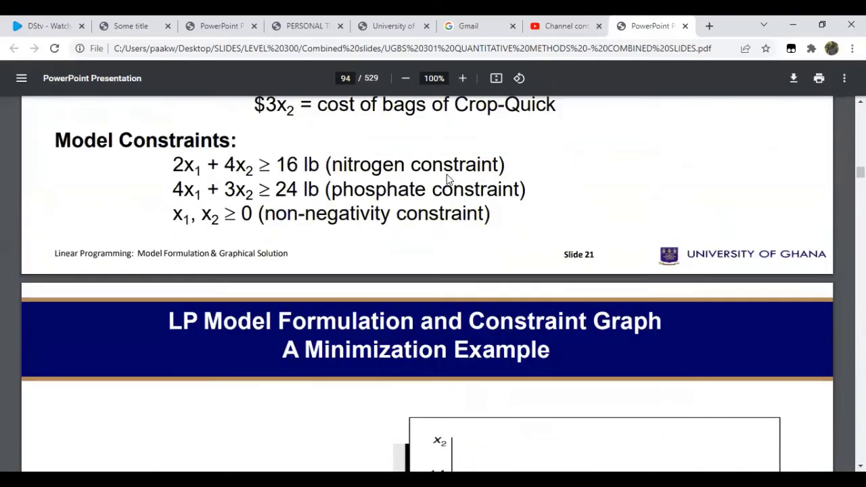
{"action": "scroll", "coordinate": [446, 179], "scroll_direction": "up", "scroll_amount": 20}
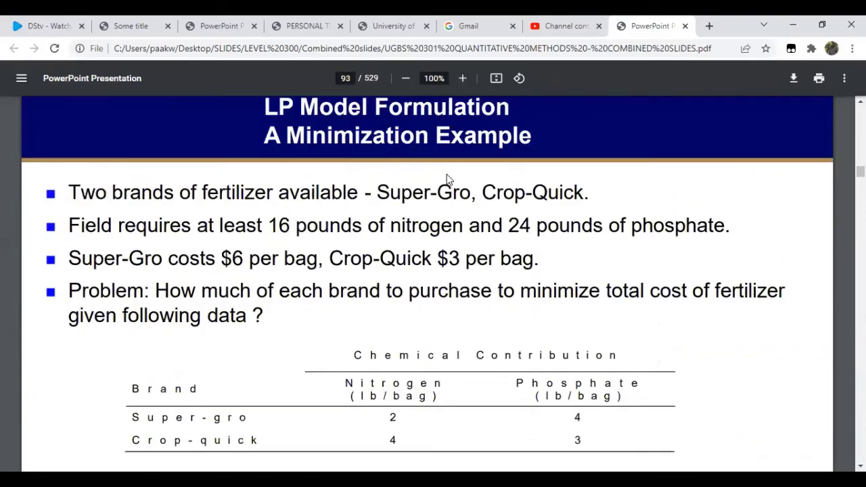
{"action": "scroll", "coordinate": [447, 179], "scroll_direction": "up", "scroll_amount": 15}
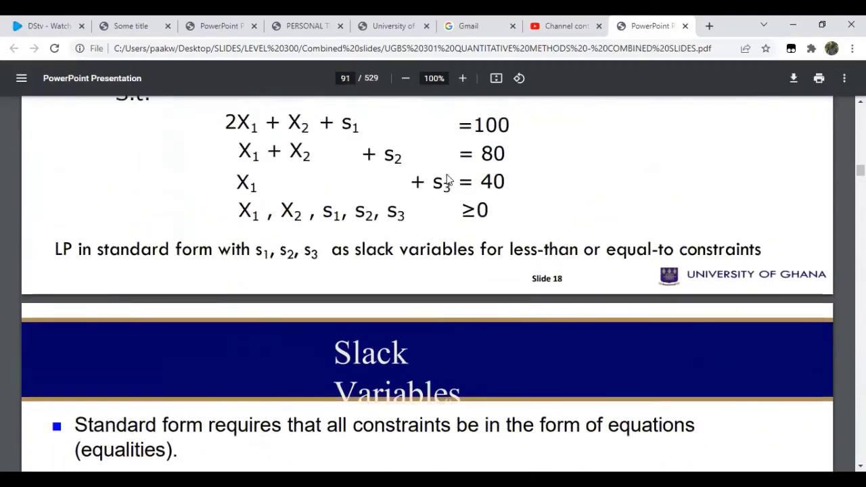
{"action": "scroll", "coordinate": [446, 179], "scroll_direction": "up", "scroll_amount": 10}
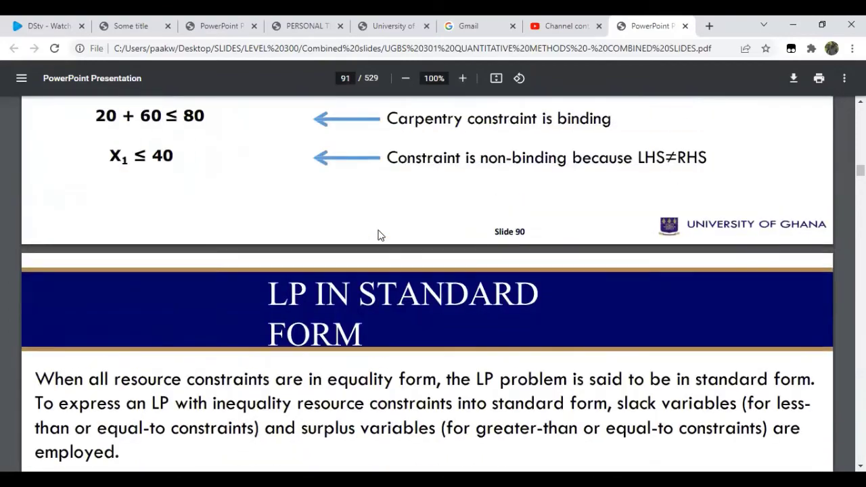
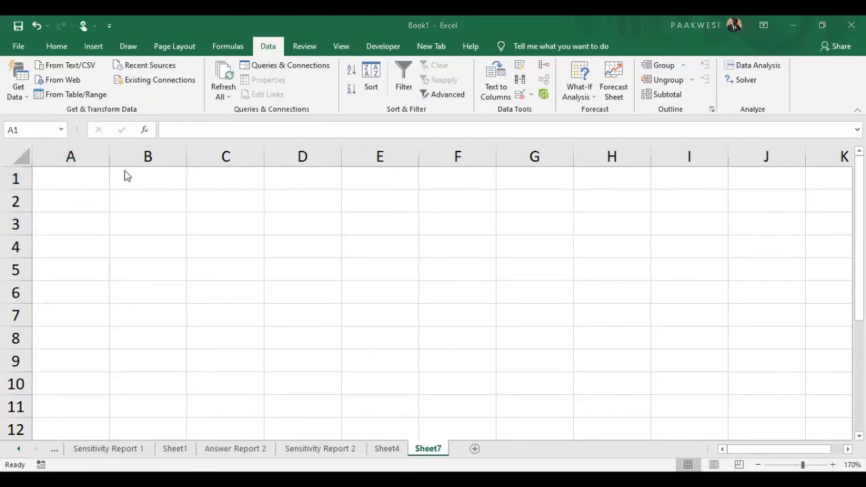
- Widen column A of the blank Sheet7 and enter the headings Decision Variable, Soldier and Train in A1:C1
{"action": "left_click", "coordinate": [99, 171]}
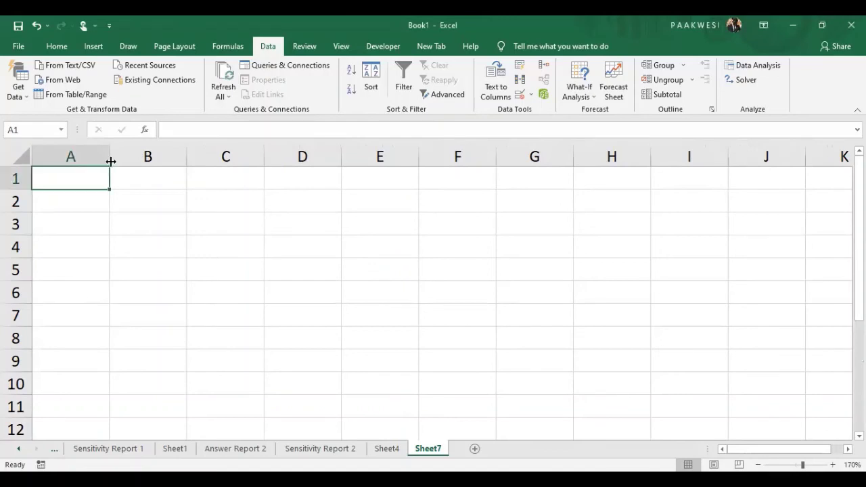
{"action": "left_click_drag", "start_coordinate": [110, 156], "coordinate": [179, 169]}
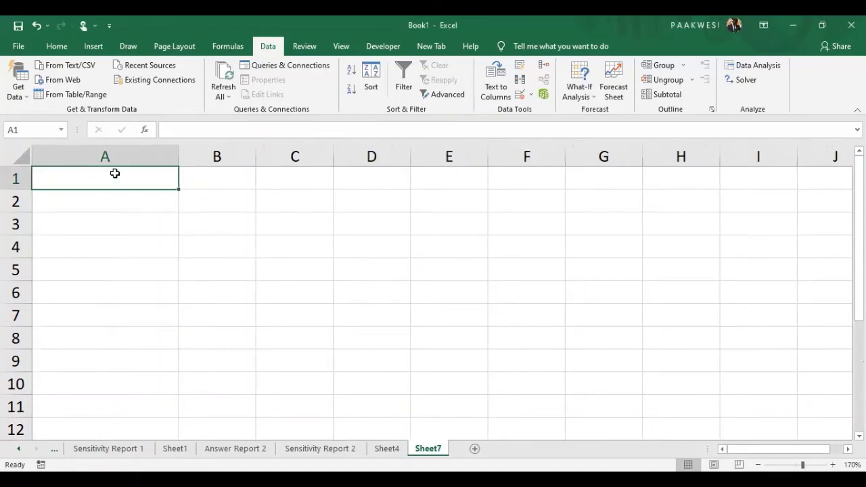
{"action": "type", "text": "Decisi"}
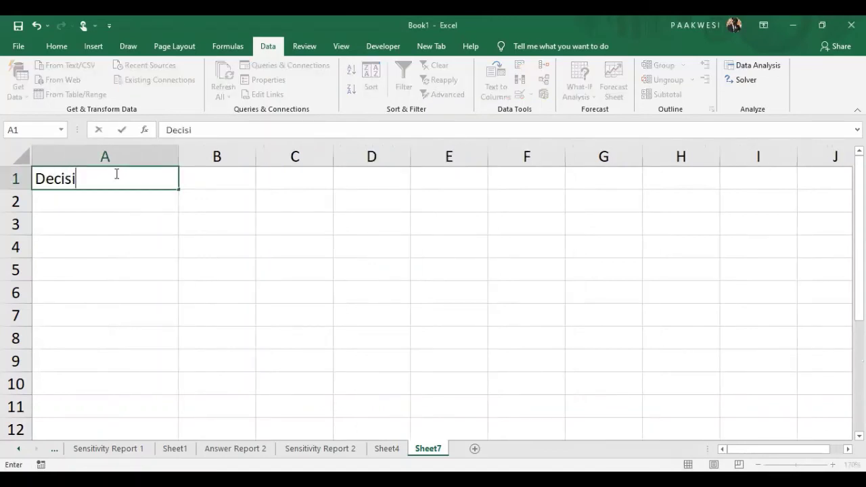
{"action": "type", "text": "on Variable"}
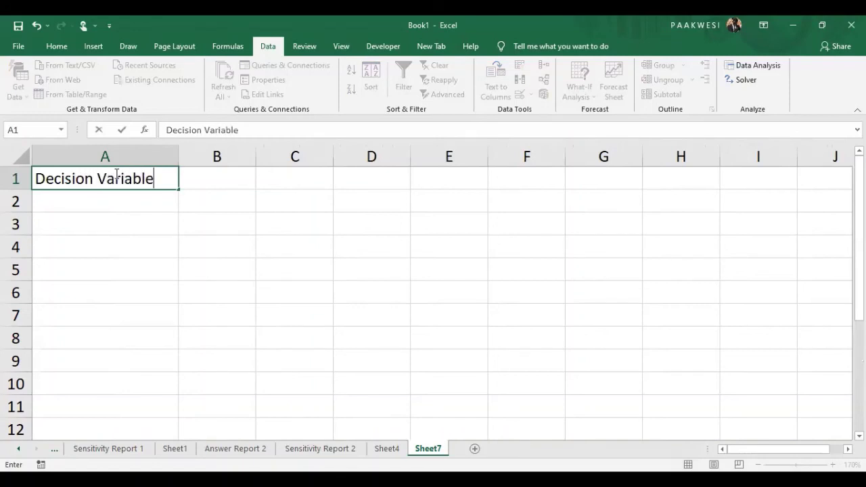
{"action": "key", "text": "Tab"}
{"action": "type", "text": "Soldier"}
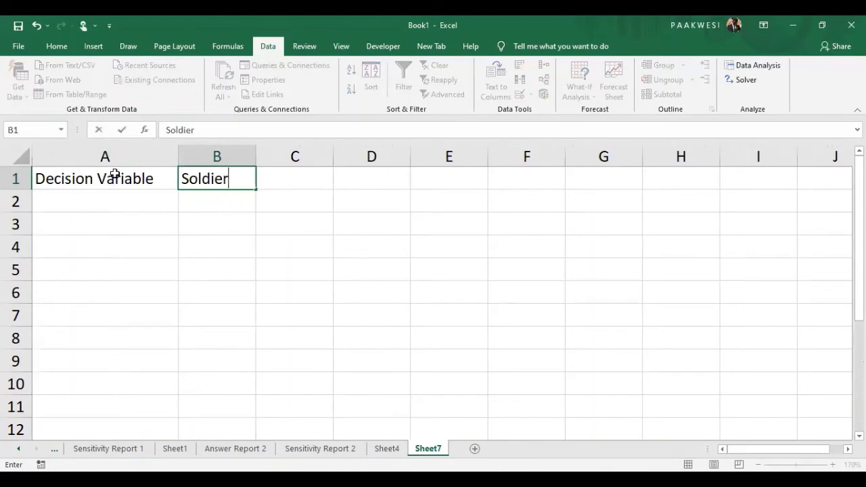
{"action": "key", "text": "Tab"}
{"action": "type", "text": "Train"}
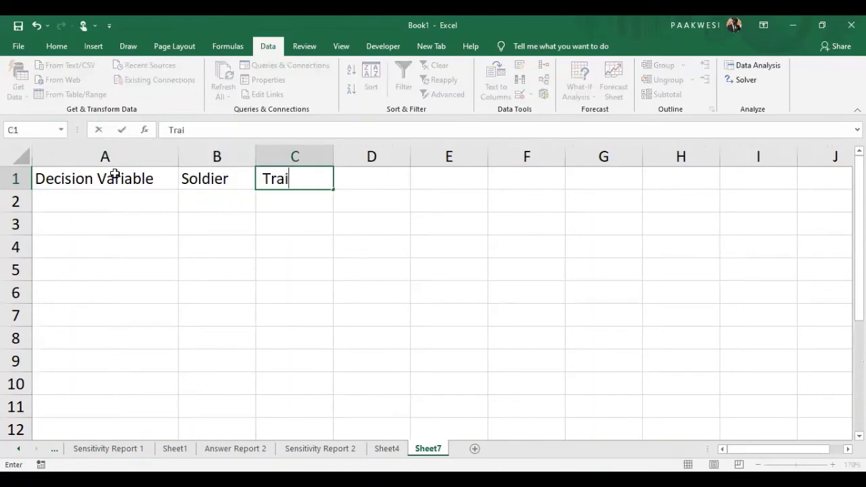
{"action": "key", "text": "Return"}
{"action": "key", "text": "Left"}
{"action": "key", "text": "Left"}
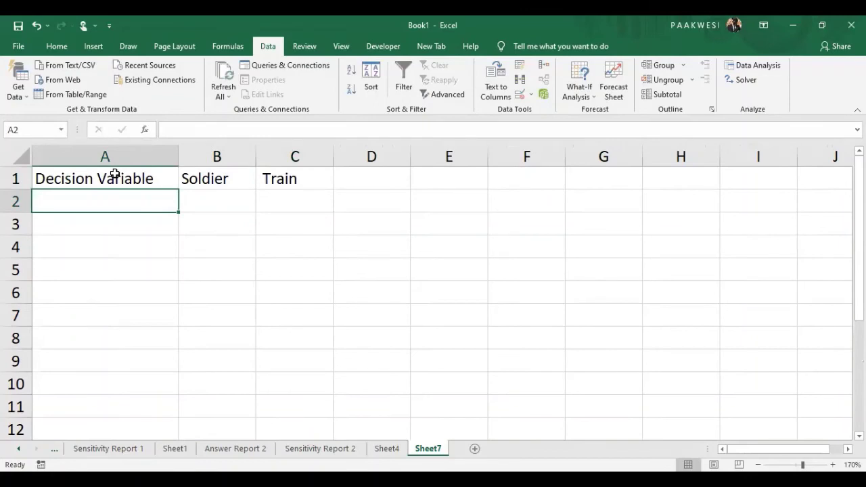
- Enter the label Unit selling Price in A2, with 3 for Soldier and 2 for Train
{"action": "type", "text": "Unit "}
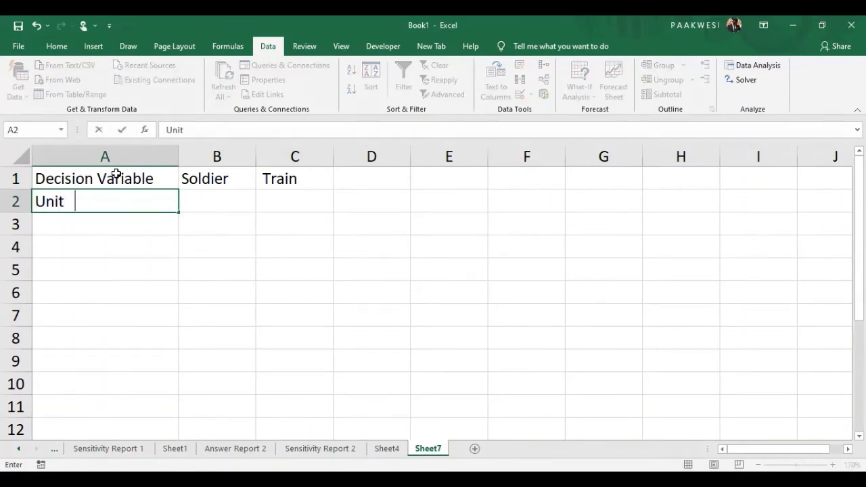
{"action": "type", "text": "selling Pr"}
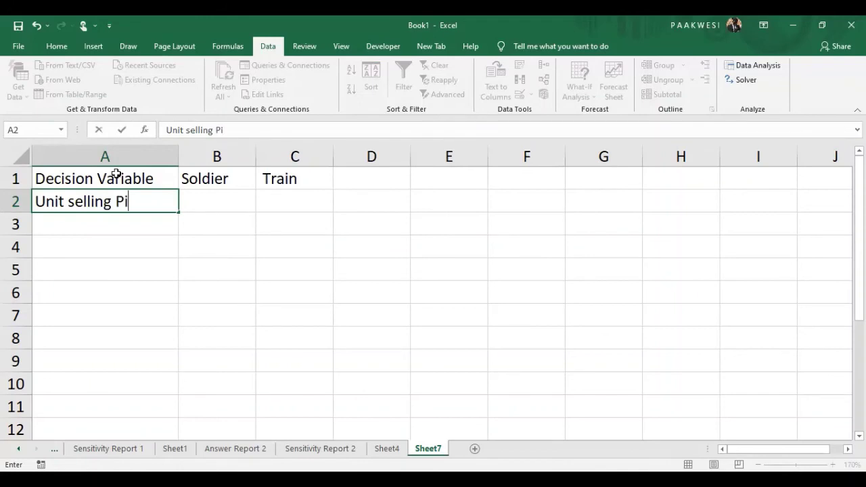
{"action": "type", "text": "ice"}
{"action": "key", "text": "Tab"}
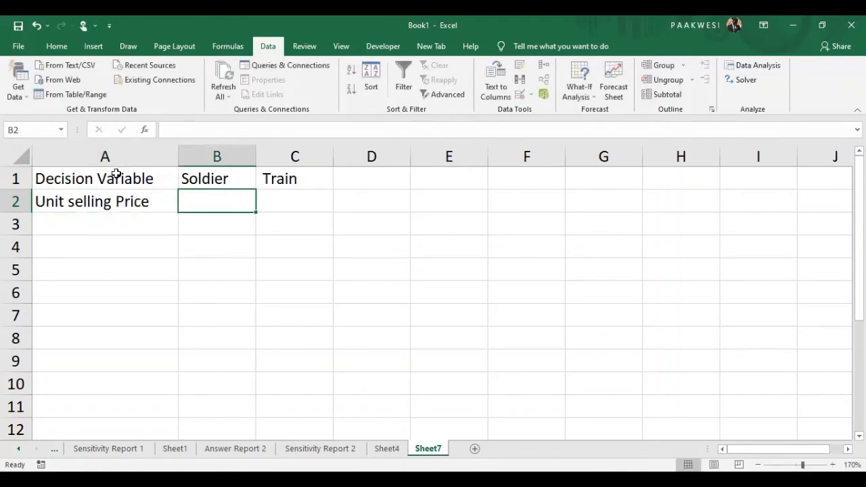
{"action": "type", "text": "3"}
{"action": "key", "text": "Tab"}
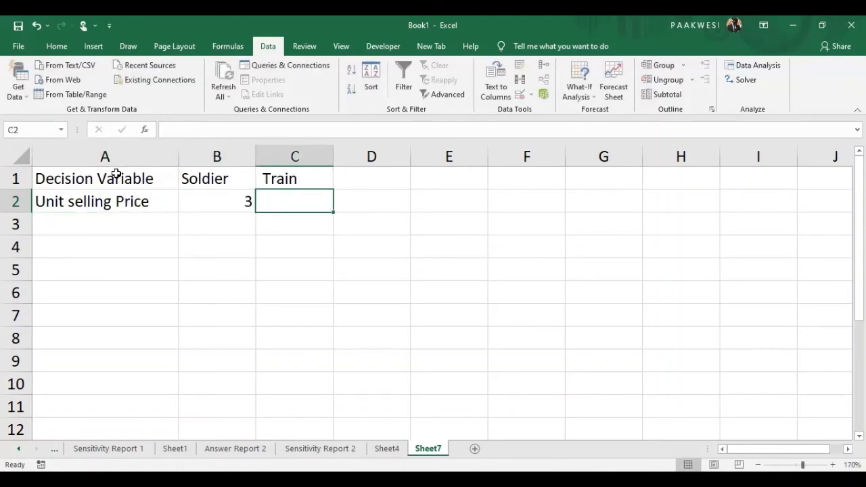
{"action": "type", "text": "2"}
{"action": "key", "text": "Return"}
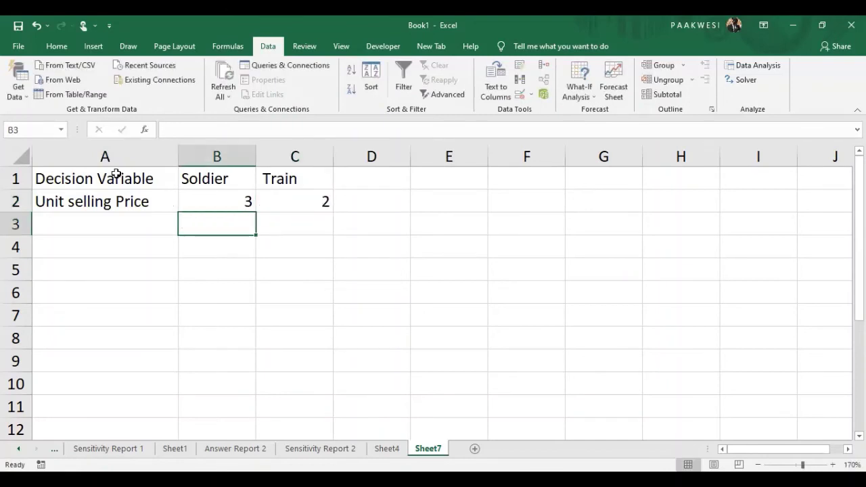
{"action": "key", "text": "Left"}
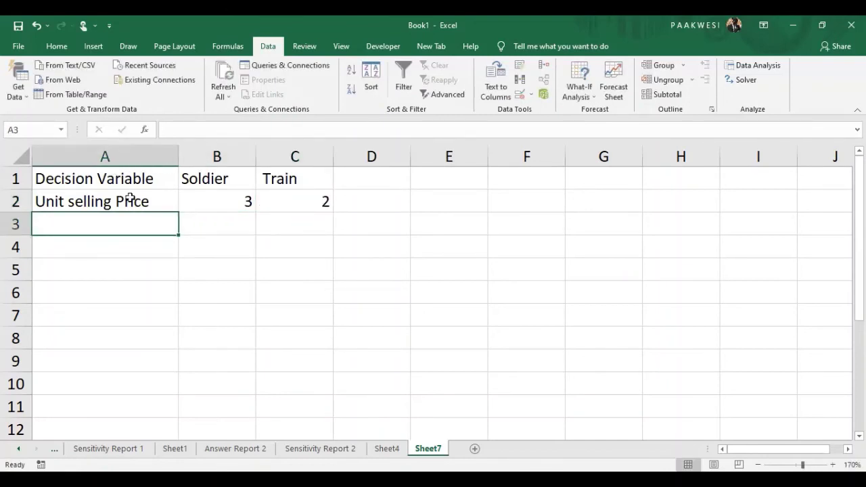
- Move the Unit selling Price label and its two values down from row 2 to row 3
{"action": "left_click", "coordinate": [130, 197]}
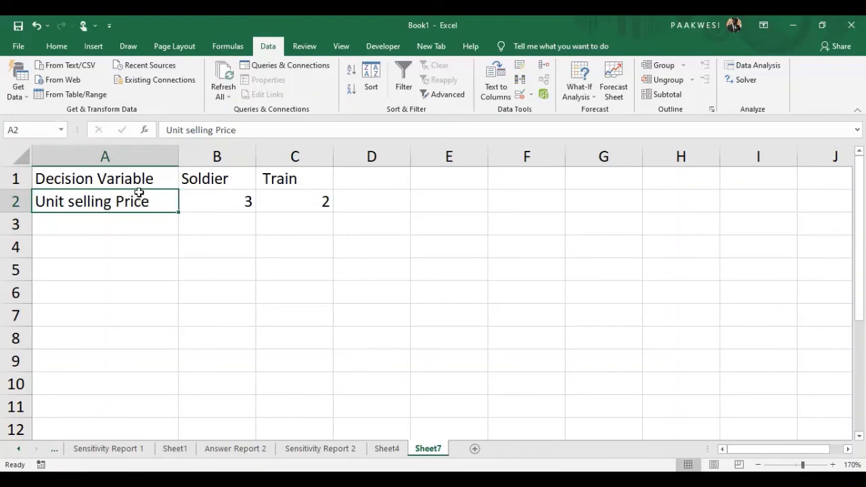
{"action": "left_click_drag", "start_coordinate": [144, 195], "coordinate": [160, 222]}
{"action": "left_click", "coordinate": [248, 197]}
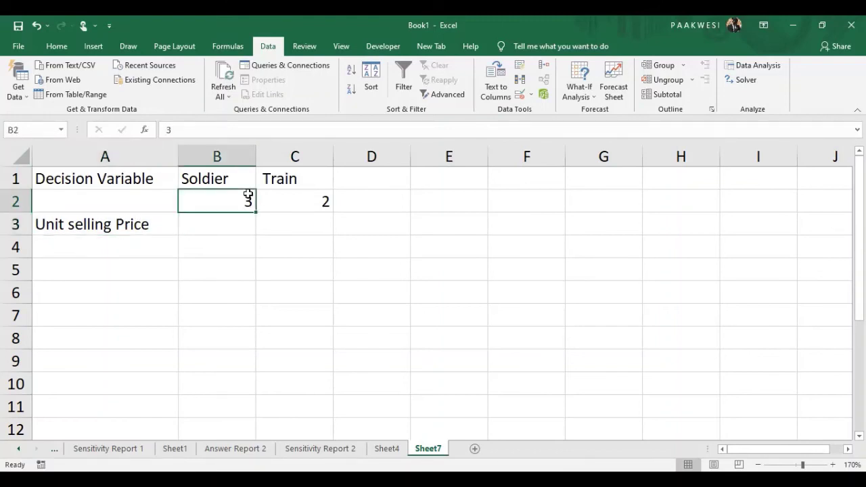
{"action": "left_click_drag", "start_coordinate": [248, 197], "coordinate": [246, 221]}
{"action": "left_click", "coordinate": [325, 196]}
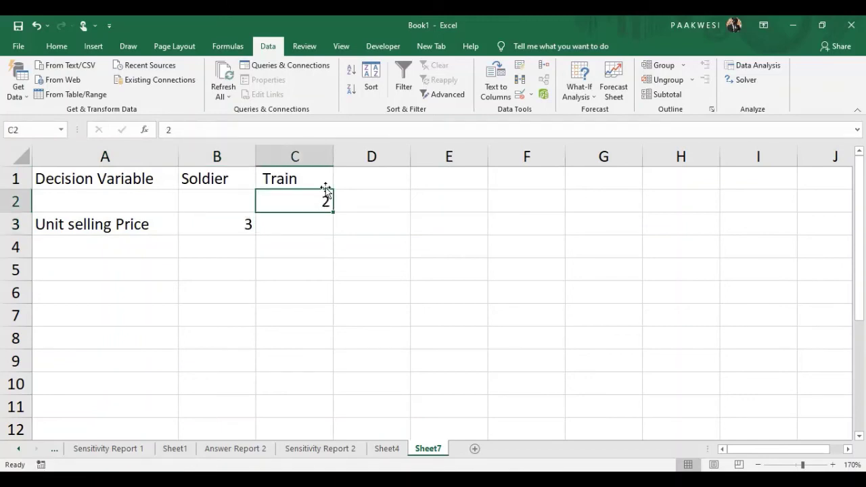
{"action": "left_click_drag", "start_coordinate": [325, 190], "coordinate": [314, 228]}
- Enter the label No of toys to produce in A2 and widen column A to fit it
{"action": "left_click", "coordinate": [129, 199]}
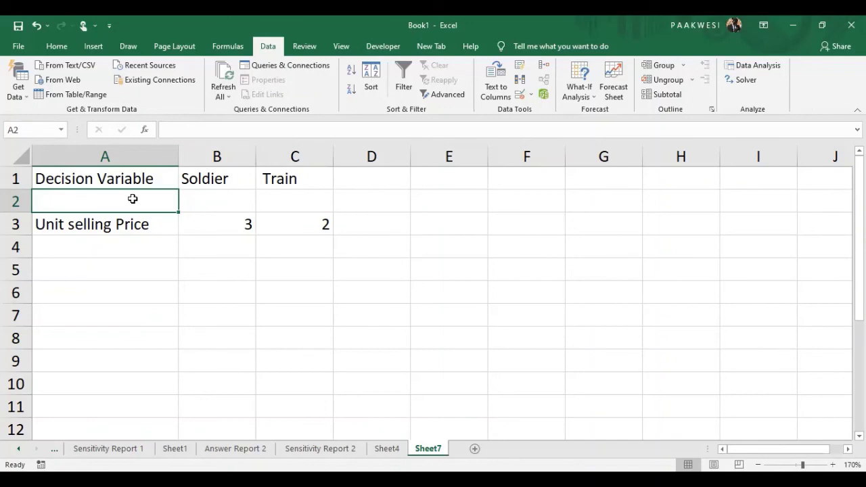
{"action": "type", "text": "No of"}
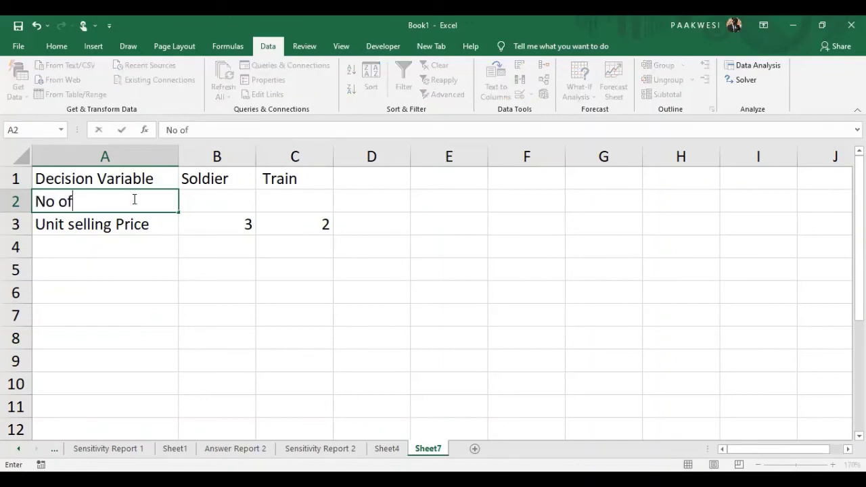
{"action": "type", "text": " toys to pr"}
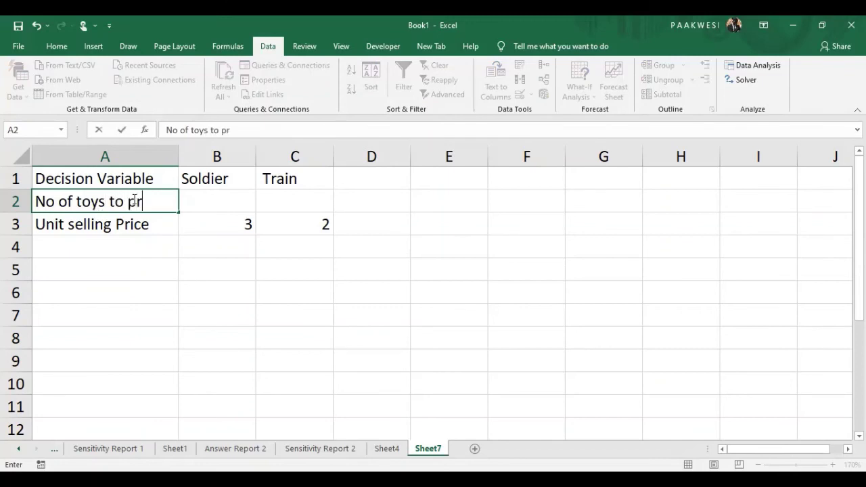
{"action": "type", "text": "oduce"}
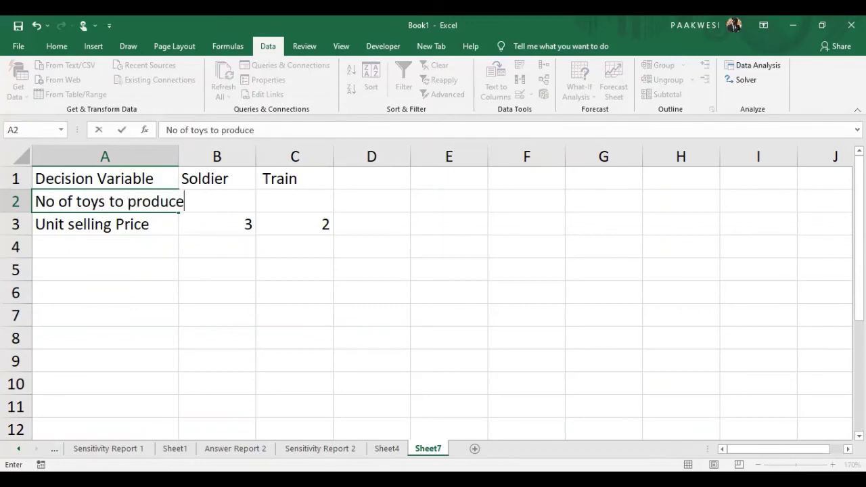
{"action": "left_click", "coordinate": [166, 148]}
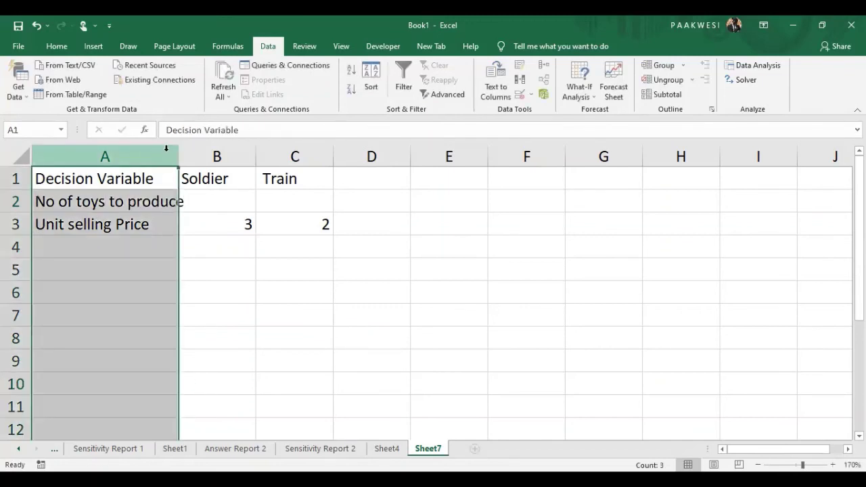
{"action": "left_click_drag", "start_coordinate": [179, 149], "coordinate": [191, 149]}
{"action": "left_click", "coordinate": [238, 206]}
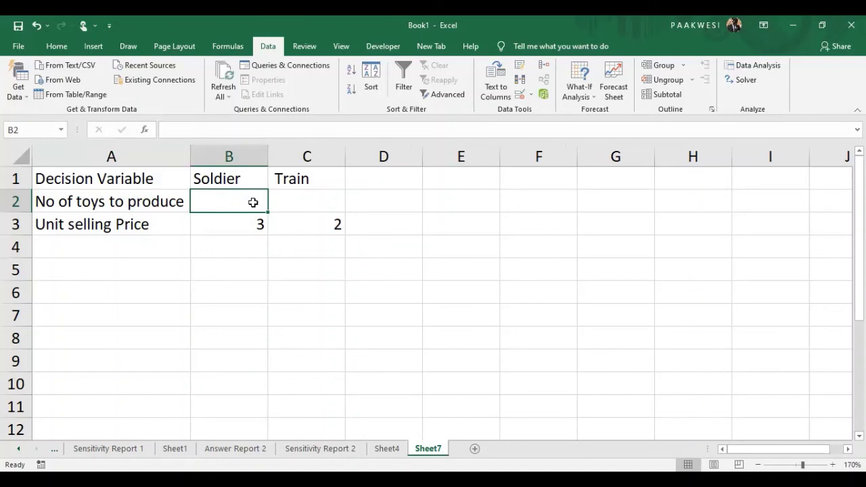
- Enter 0 as the number of toys to produce for both Soldier and Train in B2:C2
{"action": "type", "text": "0"}
{"action": "key", "text": "Tab"}
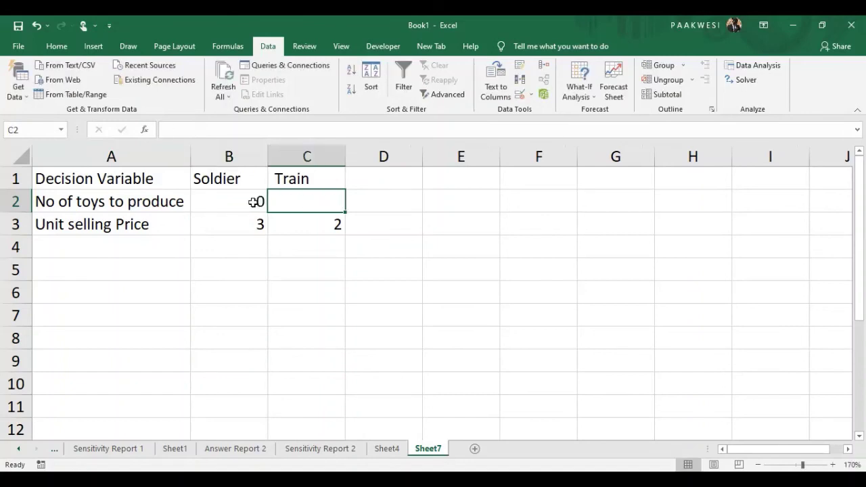
{"action": "type", "text": "0"}
{"action": "key", "text": "Down"}
- Enter the labels Objective Function in A4 and Max Z in A5
{"action": "key", "text": "Down"}
{"action": "key", "text": "Left"}
{"action": "key", "text": "Left"}
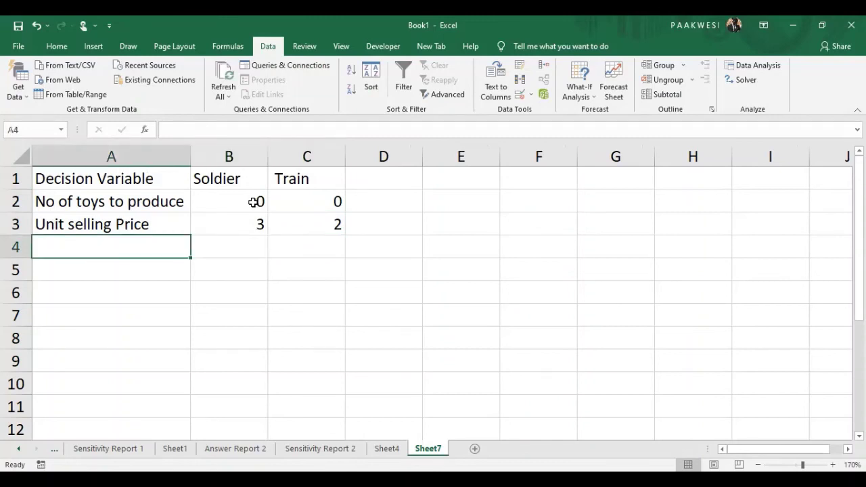
{"action": "type", "text": "O"}
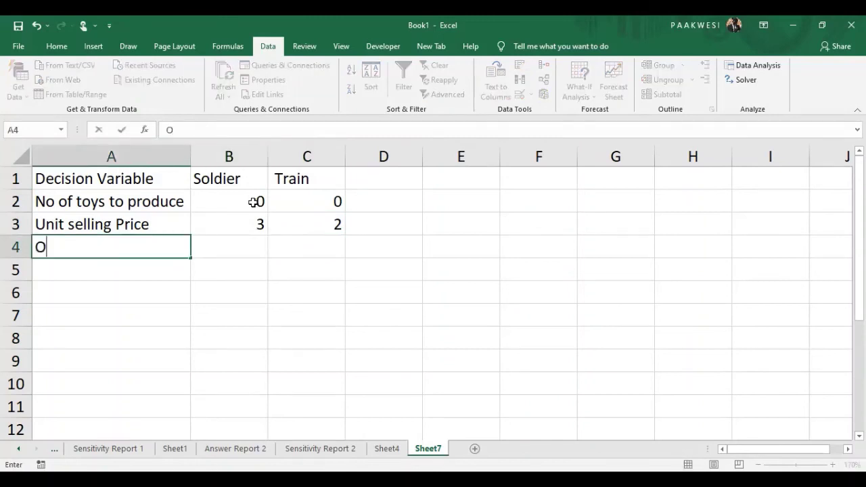
{"action": "type", "text": "bjective F"}
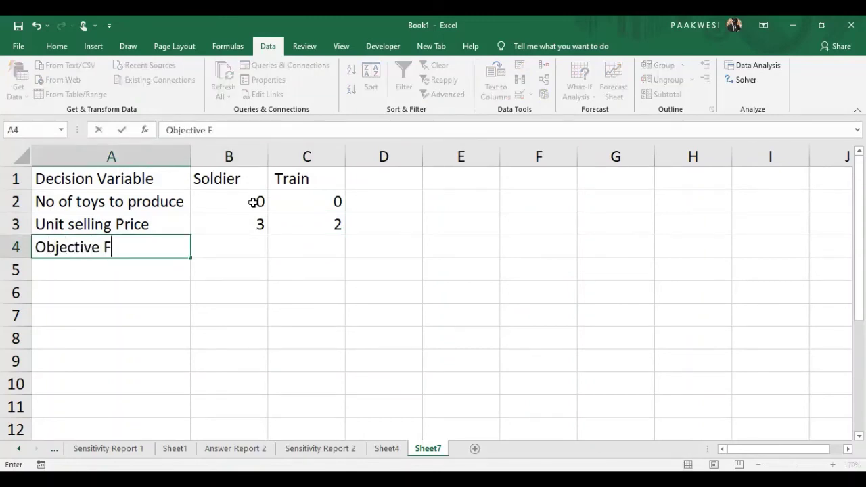
{"action": "type", "text": "unction"}
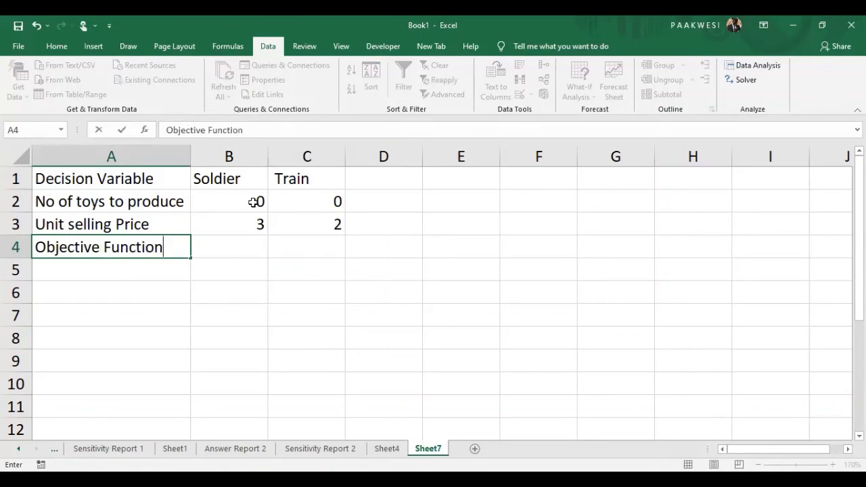
{"action": "key", "text": "Return"}
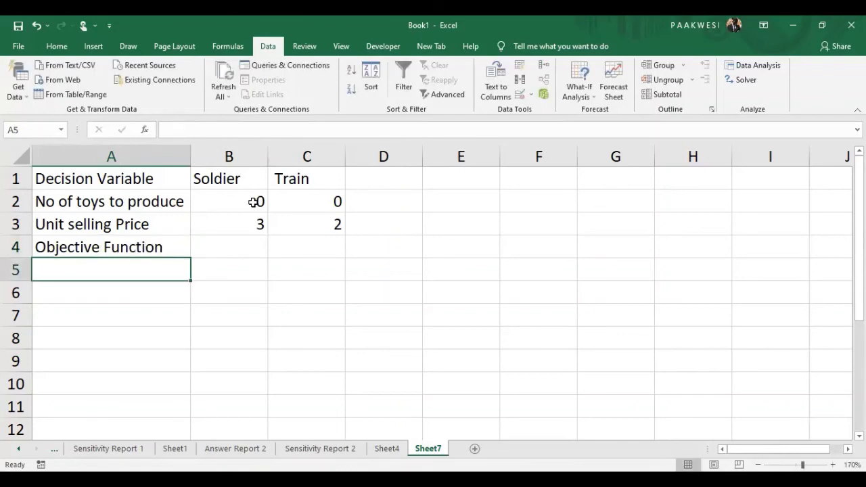
{"action": "type", "text": "Ma"}
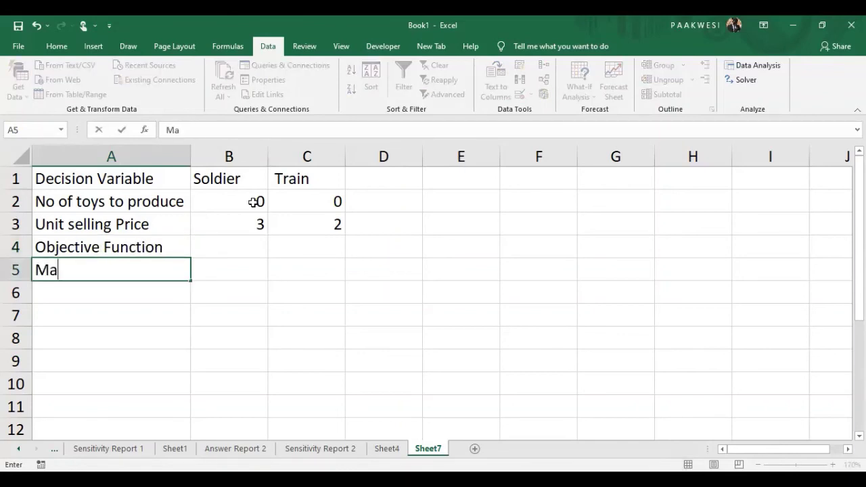
{"action": "type", "text": "x Z"}
{"action": "key", "text": "ctrl+Return"}
- Calculate Max Z in B5 as the SUMPRODUCT of the unit selling prices B3:C3 and the toy quantities B2:C2
{"action": "key", "text": "Right"}
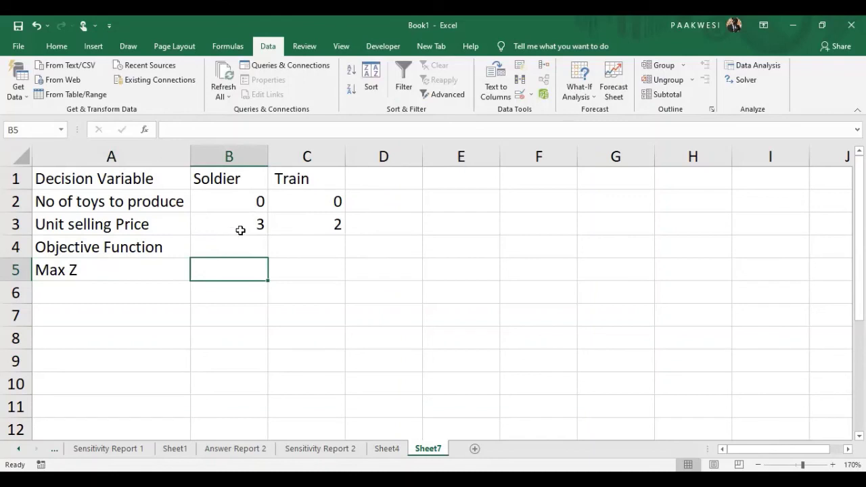
{"action": "left_click_drag", "start_coordinate": [247, 228], "coordinate": [336, 219]}
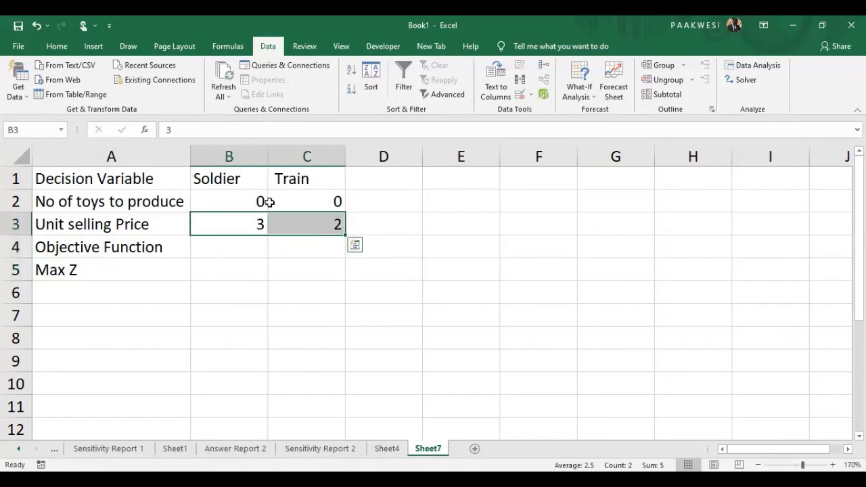
{"action": "left_click_drag", "start_coordinate": [252, 199], "coordinate": [300, 206]}
{"action": "left_click", "coordinate": [206, 270]}
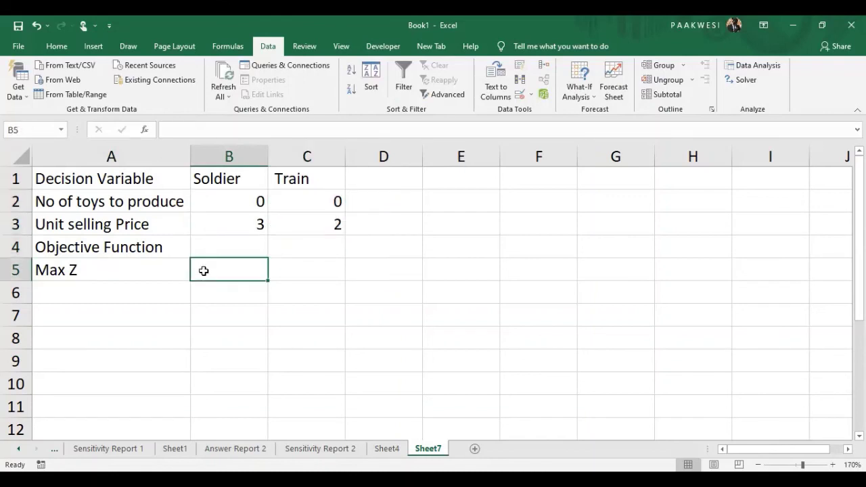
{"action": "type", "text": "="}
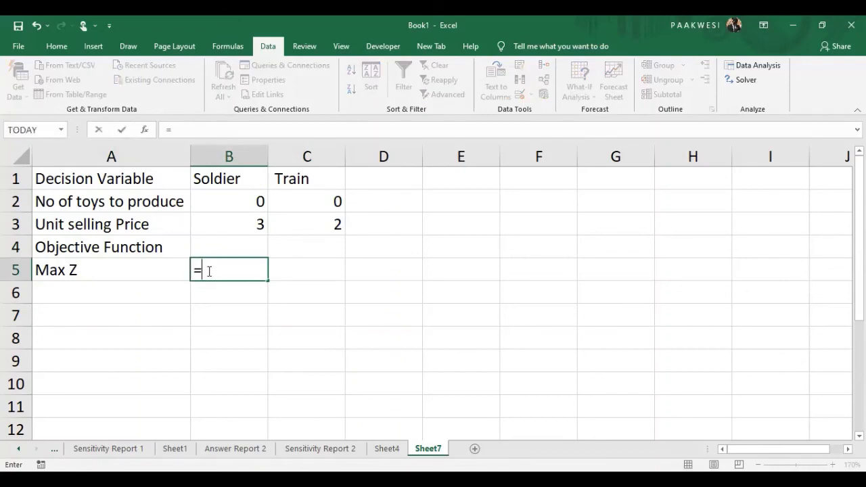
{"action": "type", "text": "sumprodu"}
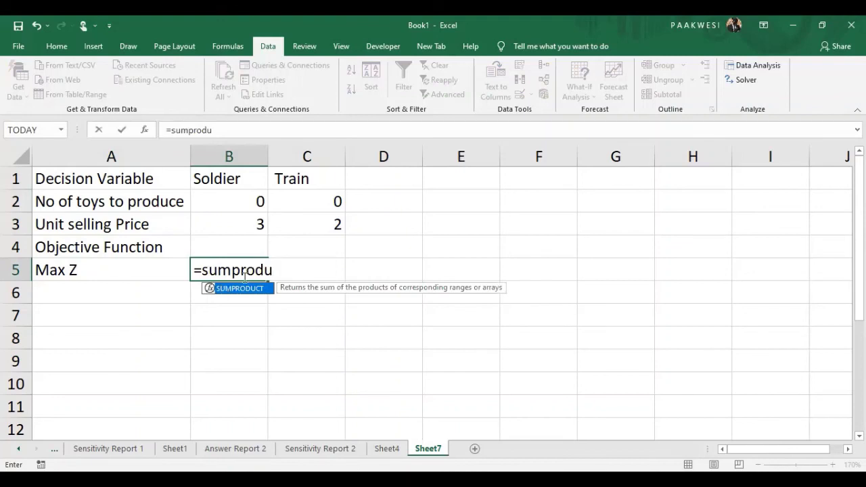
{"action": "key", "text": "Tab"}
{"action": "left_click", "coordinate": [248, 223]}
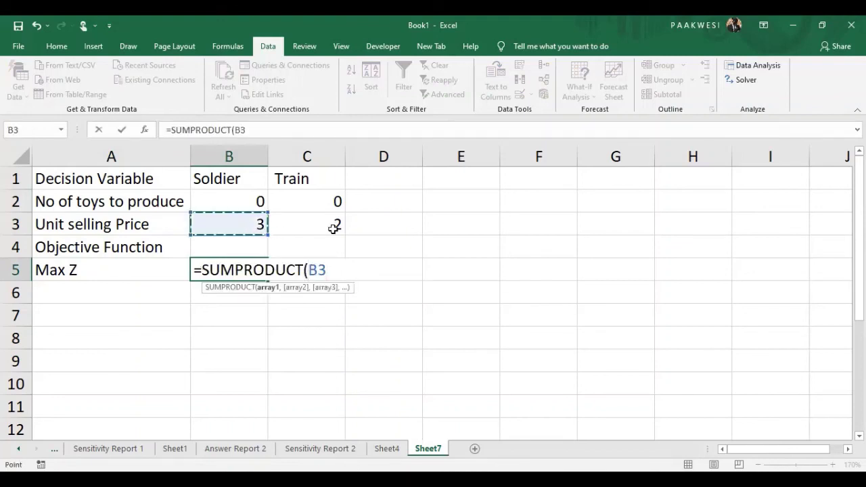
{"action": "left_click_drag", "start_coordinate": [333, 228], "coordinate": [331, 228]}
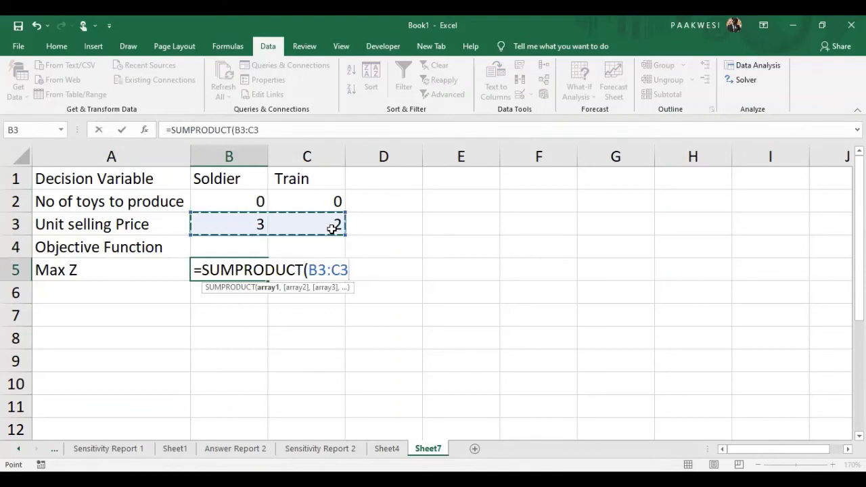
{"action": "type", "text": ","}
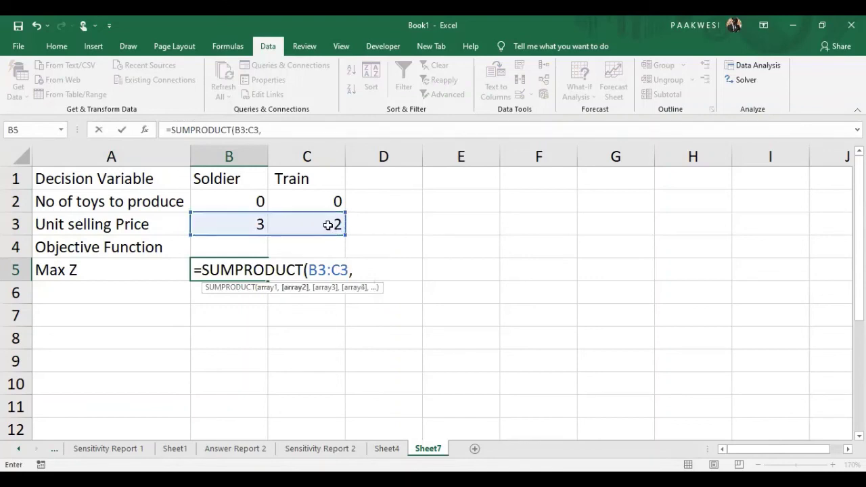
{"action": "left_click", "coordinate": [230, 201]}
{"action": "left_click_drag", "start_coordinate": [265, 206], "coordinate": [290, 207]}
{"action": "key", "text": "Return"}
- Enter the labels Constraints, Finishing Hours and Carpentry Hours in A6:A8
{"action": "left_click", "coordinate": [123, 297]}
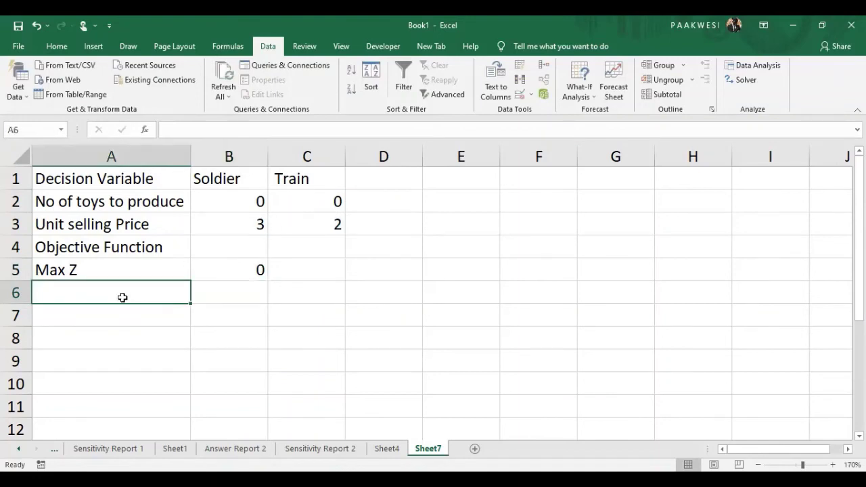
{"action": "type", "text": "Con"}
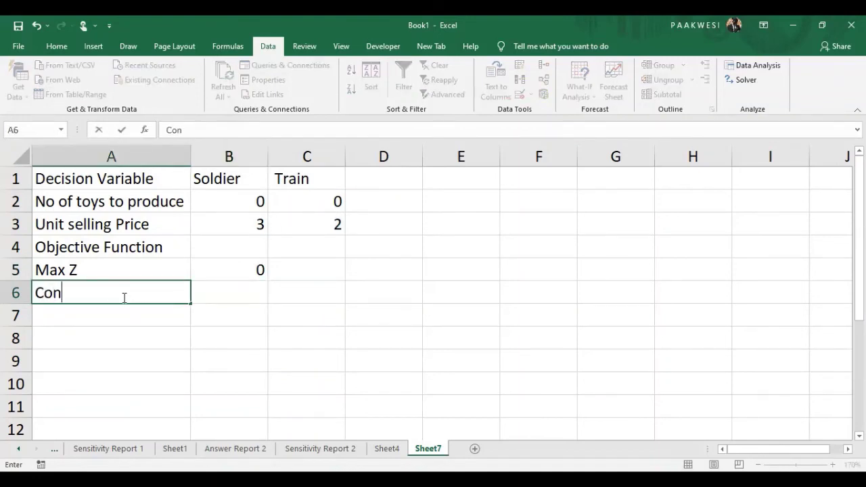
{"action": "type", "text": "straints"}
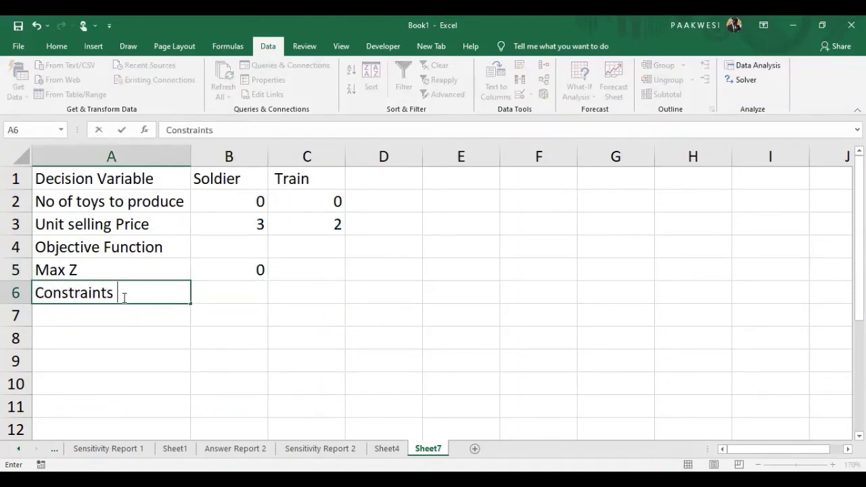
{"action": "left_click", "coordinate": [118, 319]}
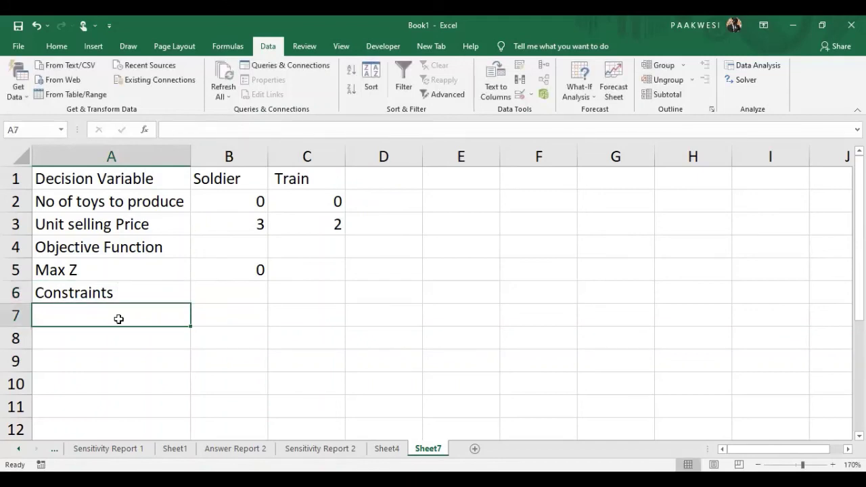
{"action": "type", "text": "Finishi"}
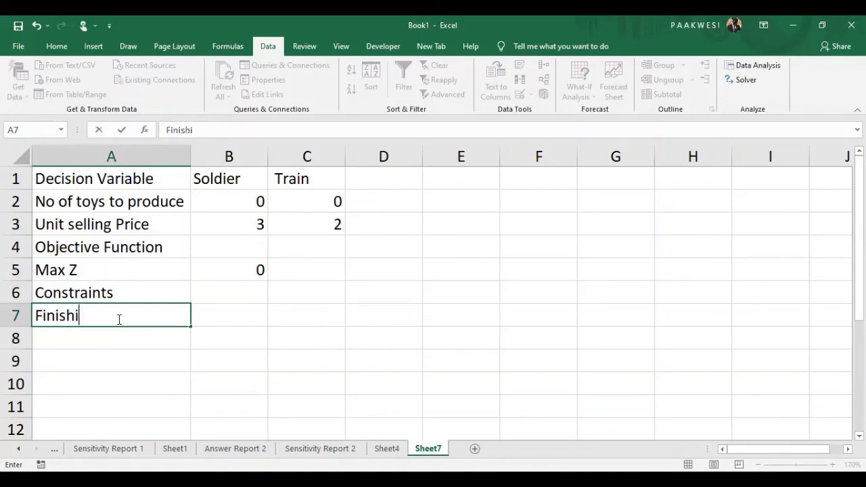
{"action": "type", "text": "ng Hours"}
{"action": "key", "text": "Return"}
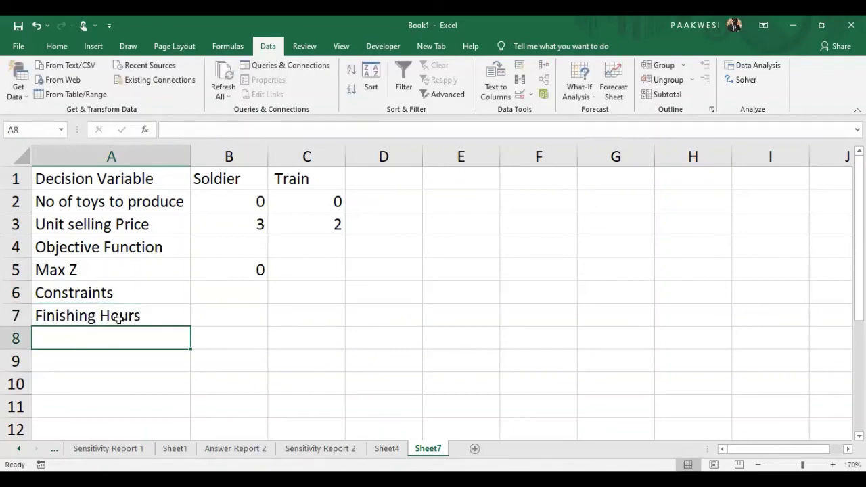
{"action": "type", "text": "Carpem"}
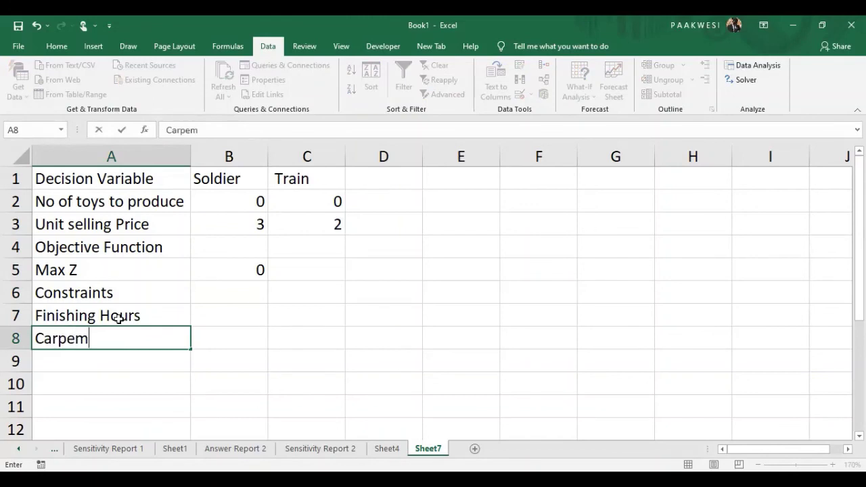
{"action": "key", "text": "BackSpace"}
{"action": "type", "text": "ntry Hou"}
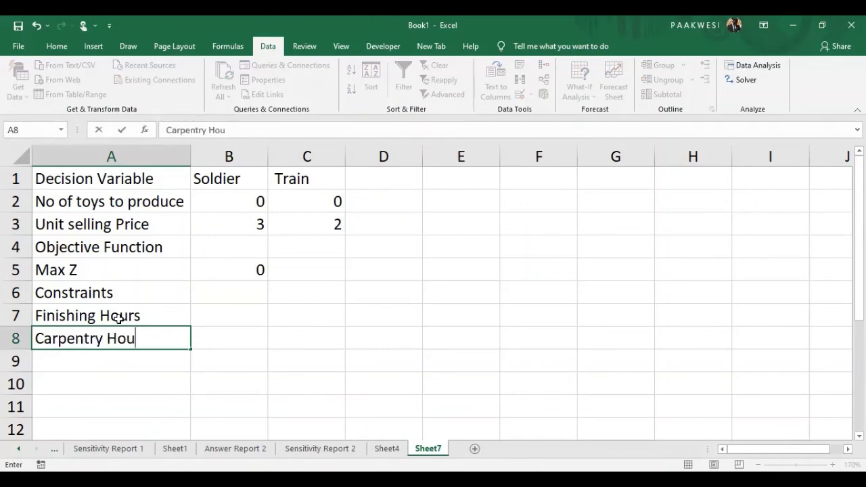
{"action": "type", "text": "rs"}
- Fill in the hours per toy: Finishing 2 for Soldier and 1 for Train, Carpentry 1 for Soldier and 1 for Train
{"action": "left_click", "coordinate": [237, 315]}
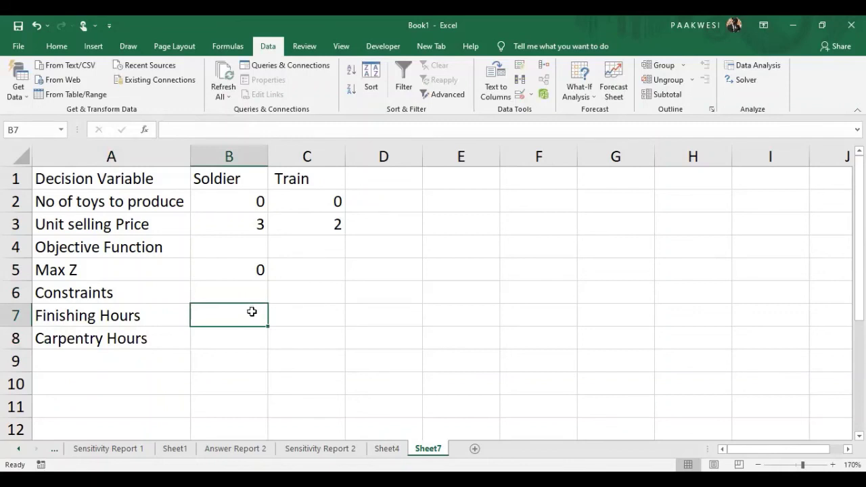
{"action": "type", "text": "2"}
{"action": "key", "text": "Tab"}
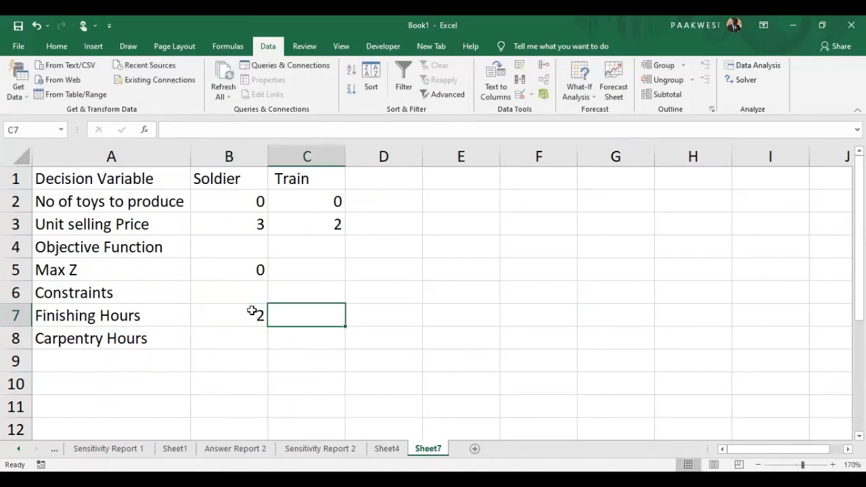
{"action": "key", "text": "Down"}
{"action": "key", "text": "Left"}
{"action": "type", "text": "1"}
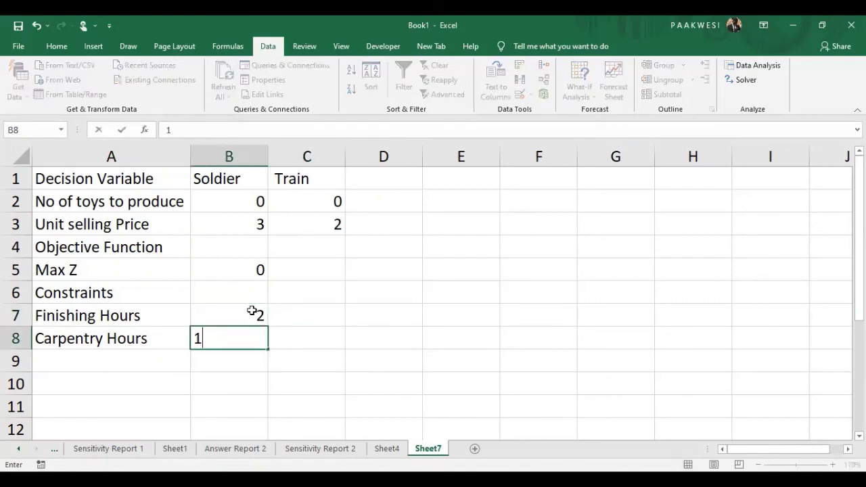
{"action": "key", "text": "Tab"}
{"action": "key", "text": "Up"}
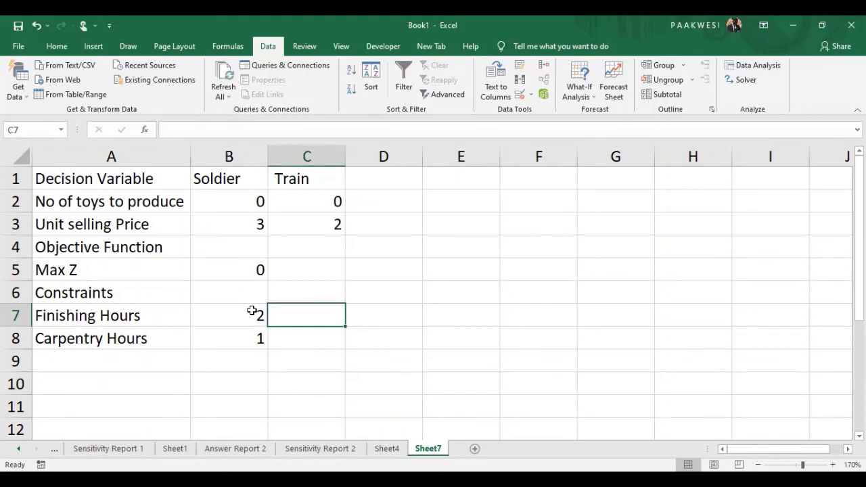
{"action": "type", "text": "1"}
{"action": "key", "text": "Return"}
{"action": "type", "text": "1"}
{"action": "key", "text": "Tab"}
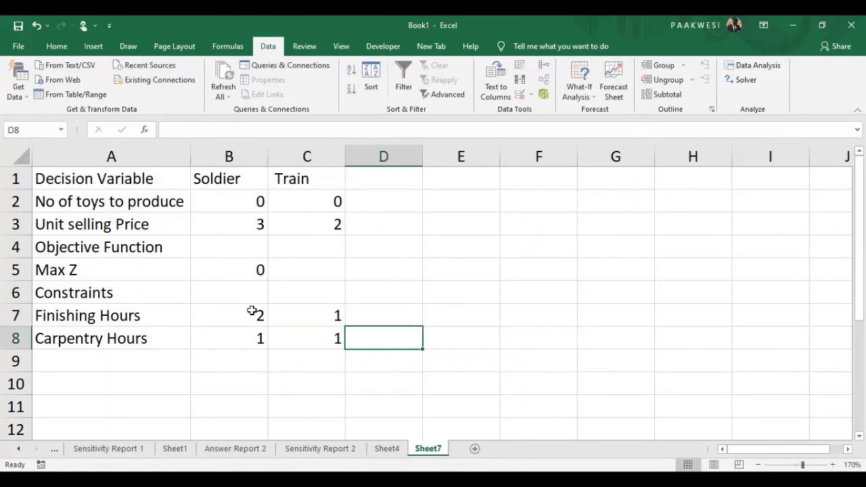
- Enter the constraint headings Utilization in D6 and Available in E6
{"action": "key", "text": "Up"}
{"action": "key", "text": "Up"}
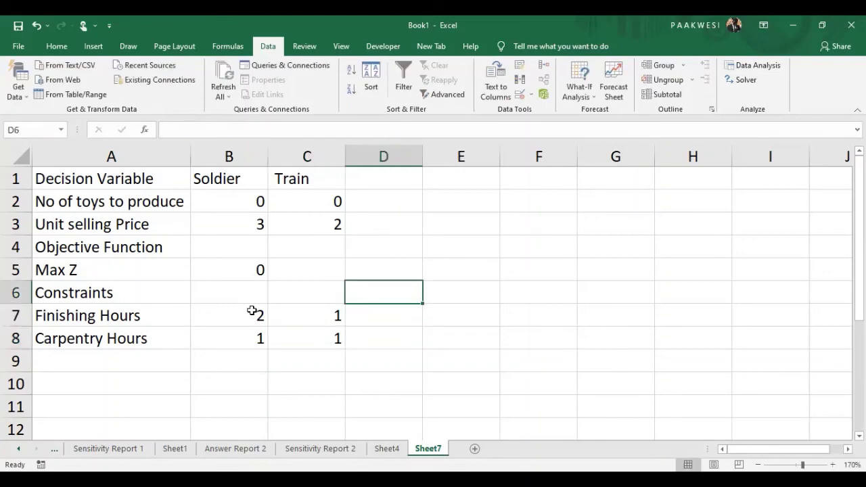
{"action": "type", "text": "Utilizti"}
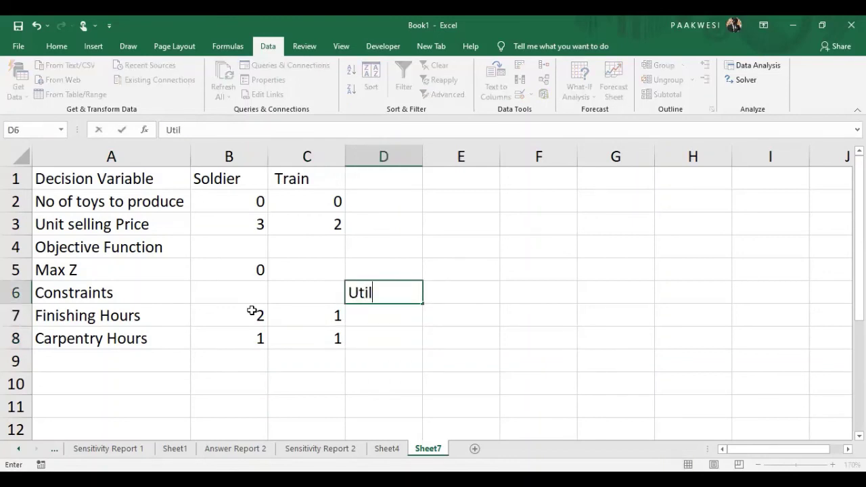
{"action": "key", "text": "BackSpace"}
{"action": "key", "text": "BackSpace"}
{"action": "type", "text": "ation"}
{"action": "key", "text": "Tab"}
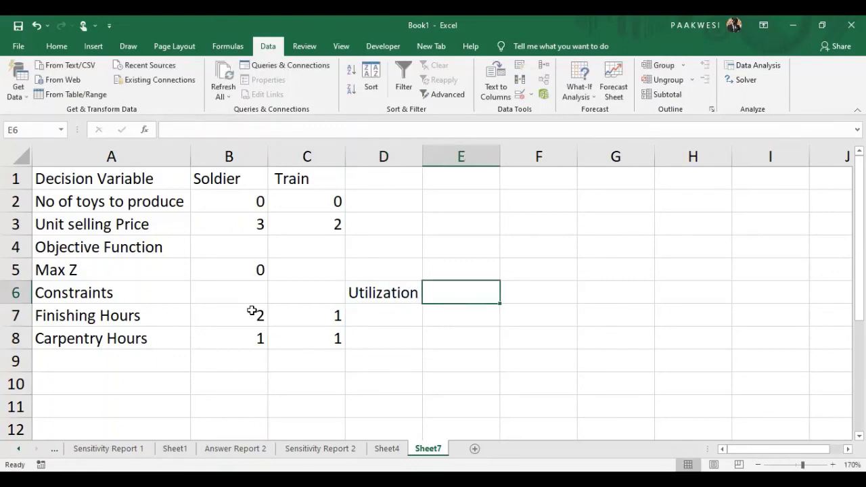
{"action": "type", "text": "Available"}
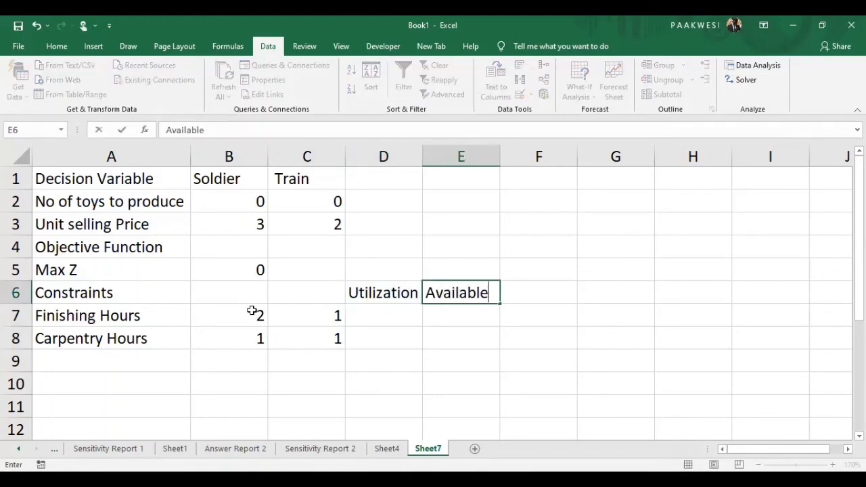
- Enter 100 as the available Finishing Hours in E7
{"action": "left_click", "coordinate": [463, 317]}
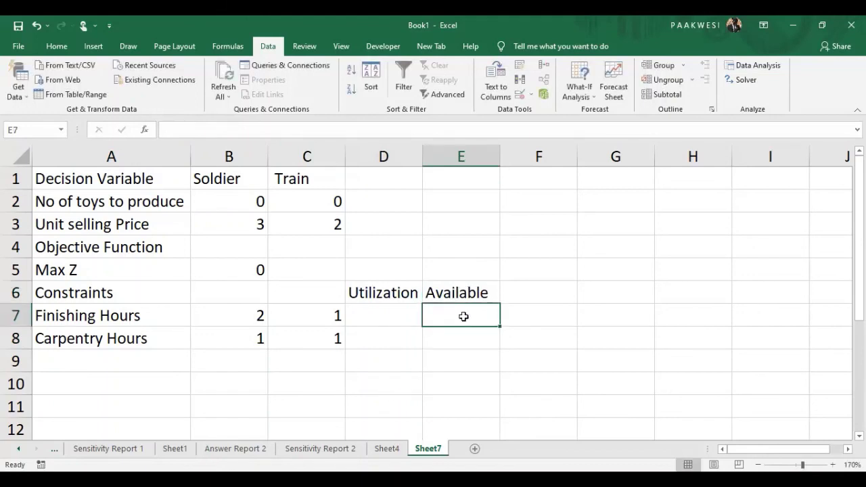
{"action": "type", "text": "100"}
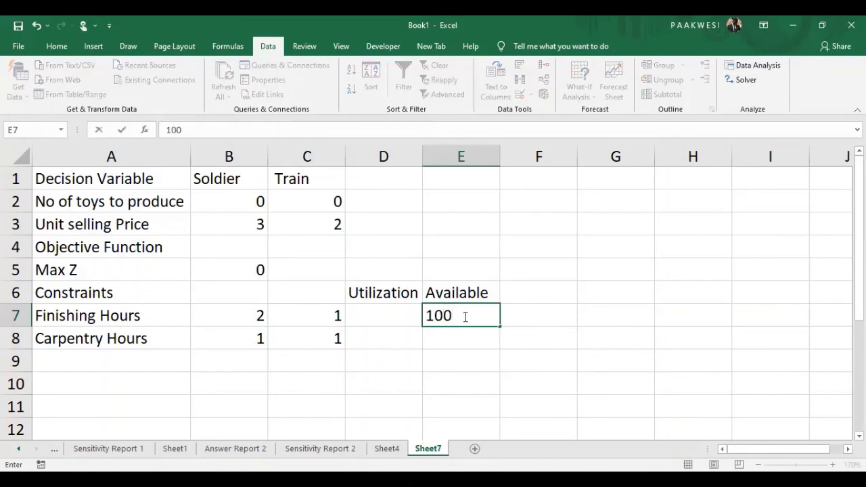
{"action": "key", "text": "Return"}
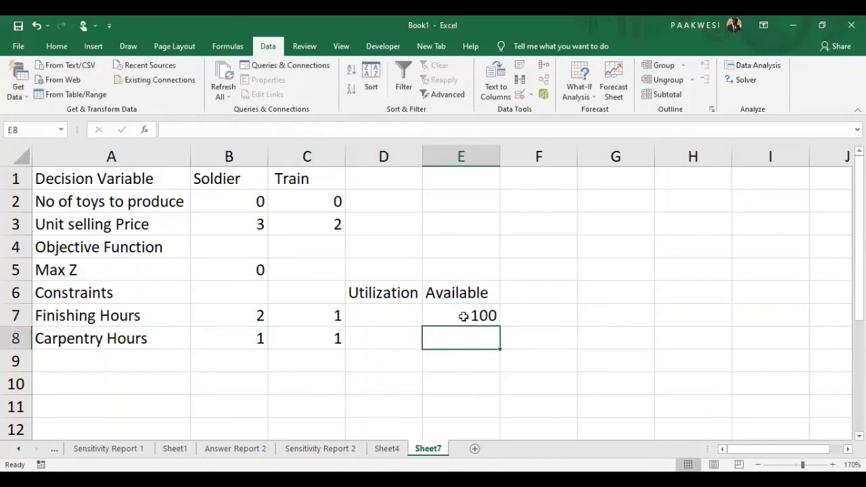
- Enter 80 as the available Carpentry Hours in E8
{"action": "type", "text": "80"}
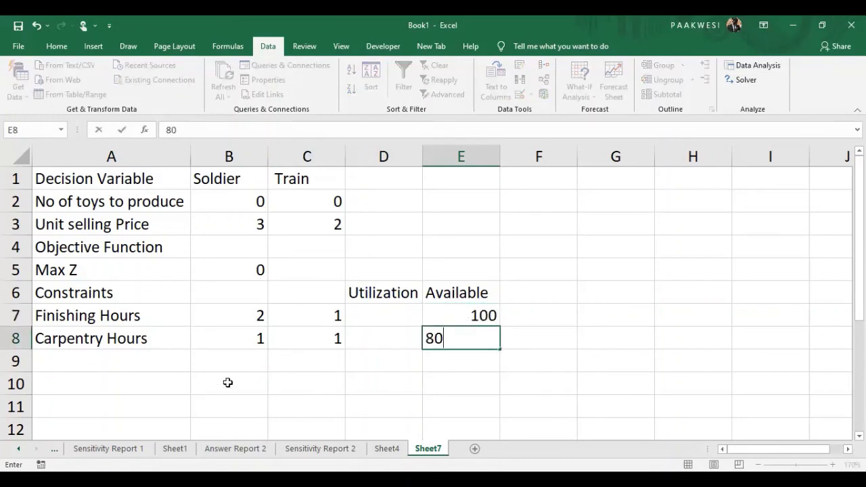
{"action": "left_click", "coordinate": [378, 316]}
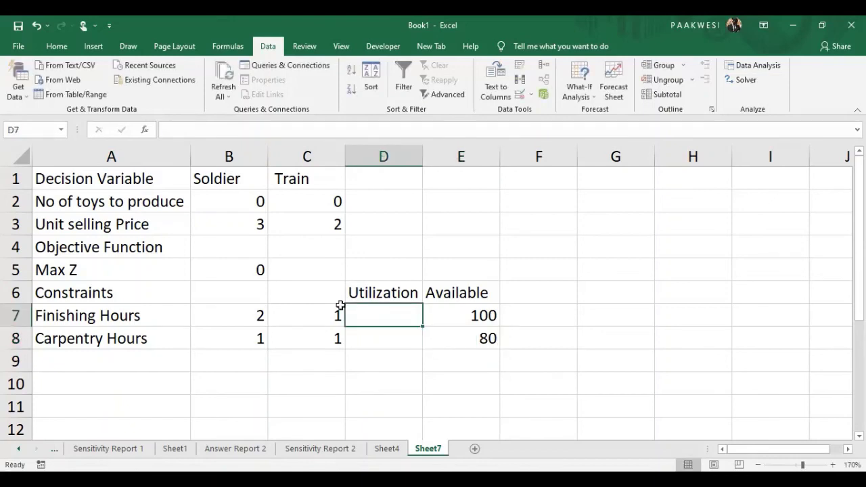
- Calculate the Finishing Hours utilization in D7 with =SUMPRODUCT(B2:C2,B7:C7)
{"action": "left_click_drag", "start_coordinate": [285, 317], "coordinate": [286, 311]}
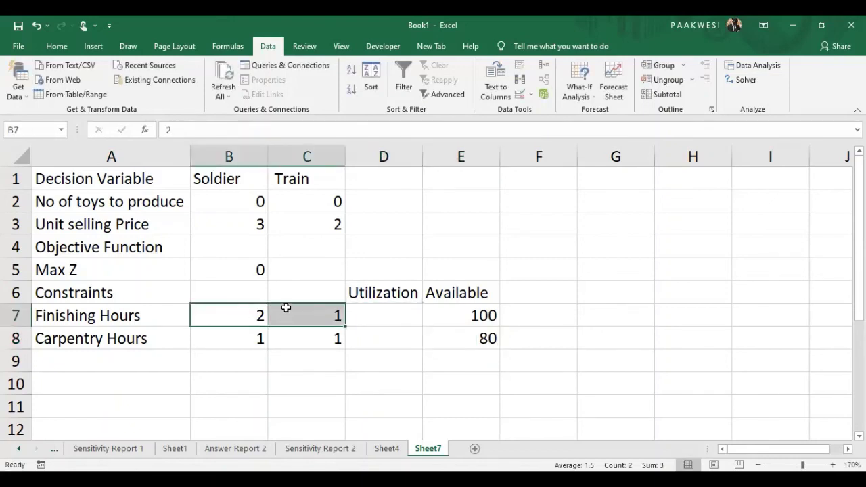
{"action": "left_click_drag", "start_coordinate": [248, 200], "coordinate": [317, 207]}
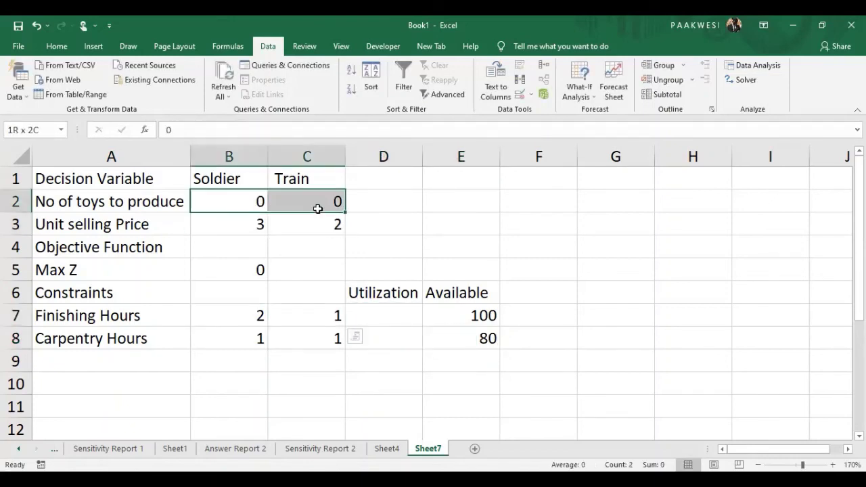
{"action": "left_click", "coordinate": [365, 311]}
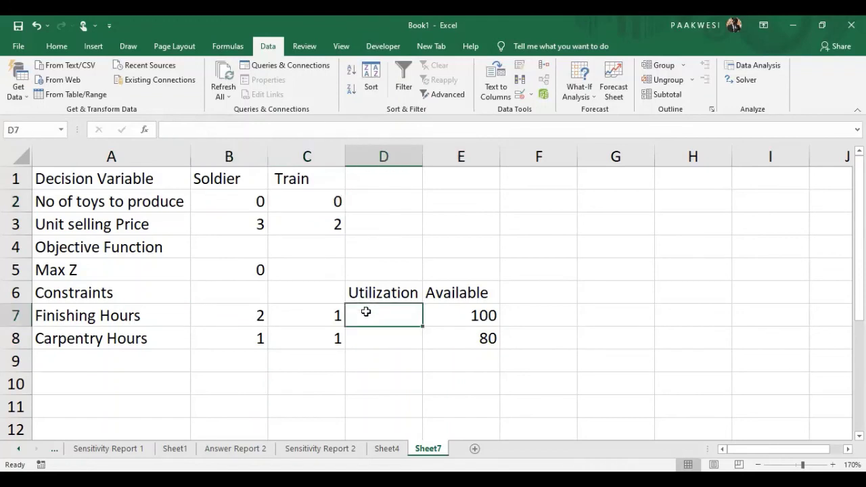
{"action": "type", "text": "=s"}
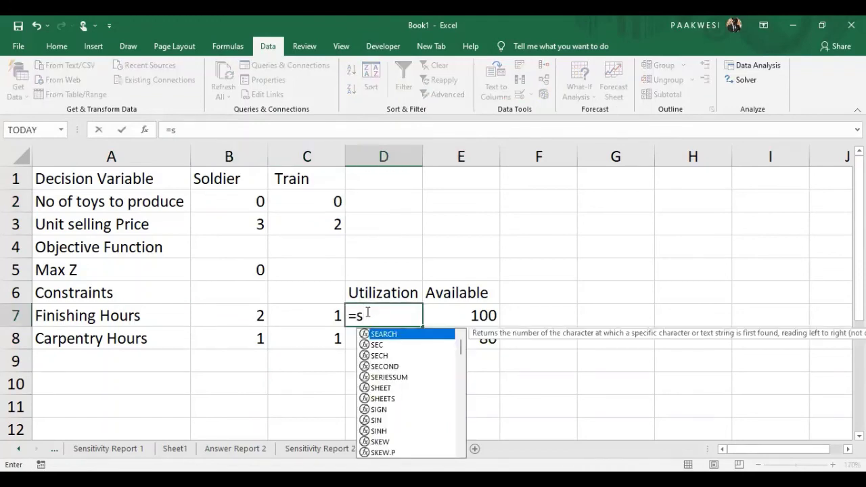
{"action": "type", "text": "umpr"}
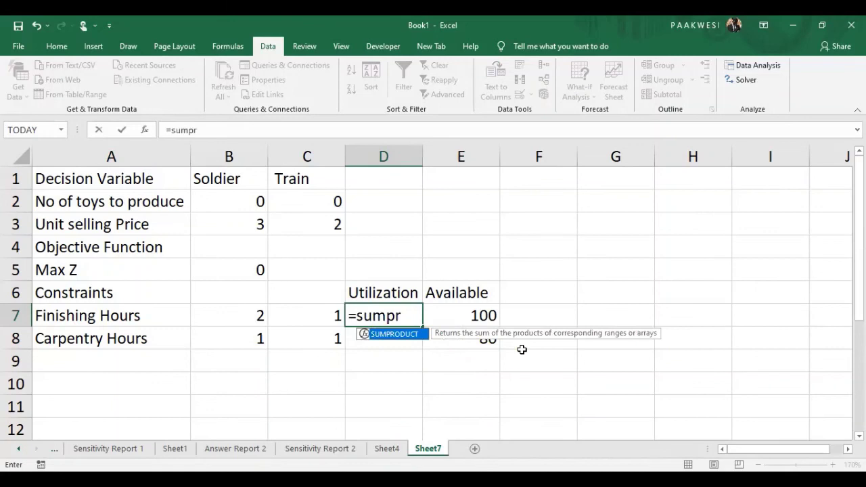
{"action": "double_click", "coordinate": [394, 334]}
{"action": "left_click", "coordinate": [240, 198]}
{"action": "left_click_drag", "start_coordinate": [269, 206], "coordinate": [286, 207]}
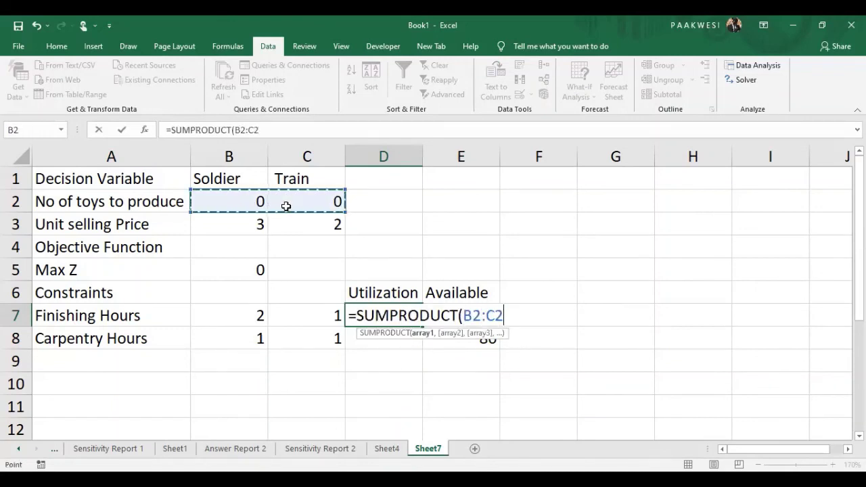
{"action": "type", "text": ","}
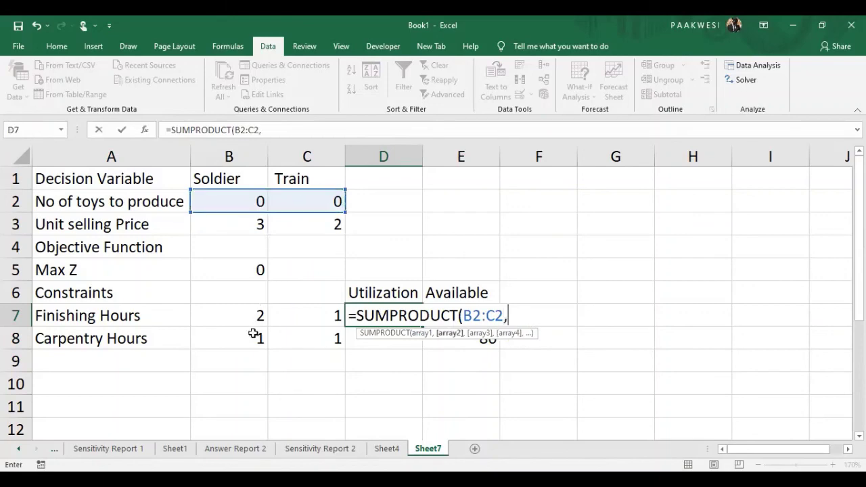
{"action": "left_click", "coordinate": [268, 316]}
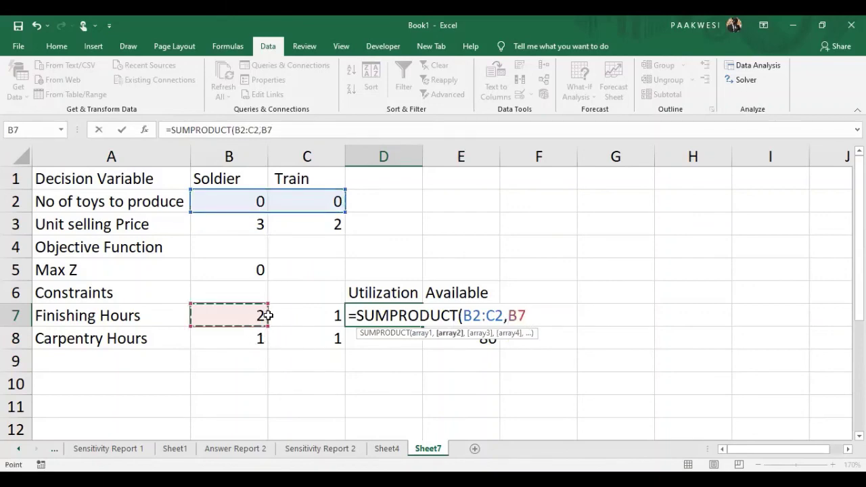
{"action": "left_click_drag", "start_coordinate": [267, 315], "coordinate": [295, 313]}
{"action": "key", "text": "Return"}
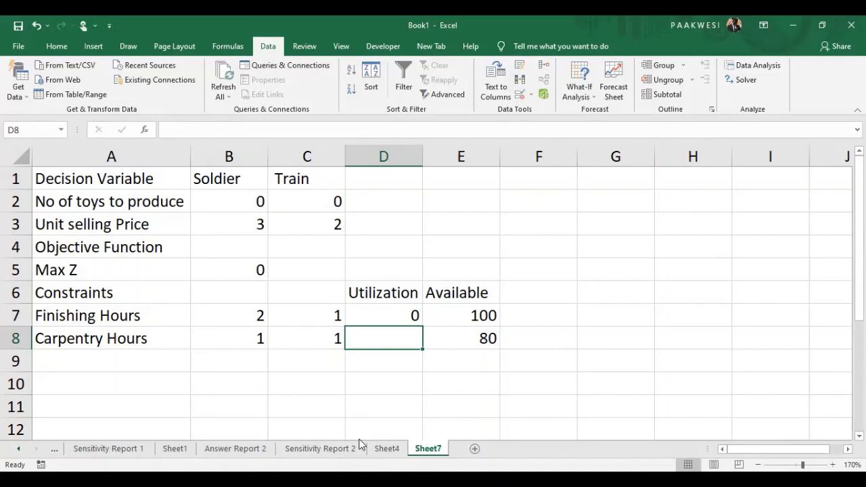
- Calculate the Carpentry Hours utilization in D8 with =SUMPRODUCT(B8:C8,B2:C2)
{"action": "left_click", "coordinate": [376, 338]}
{"action": "type", "text": "="}
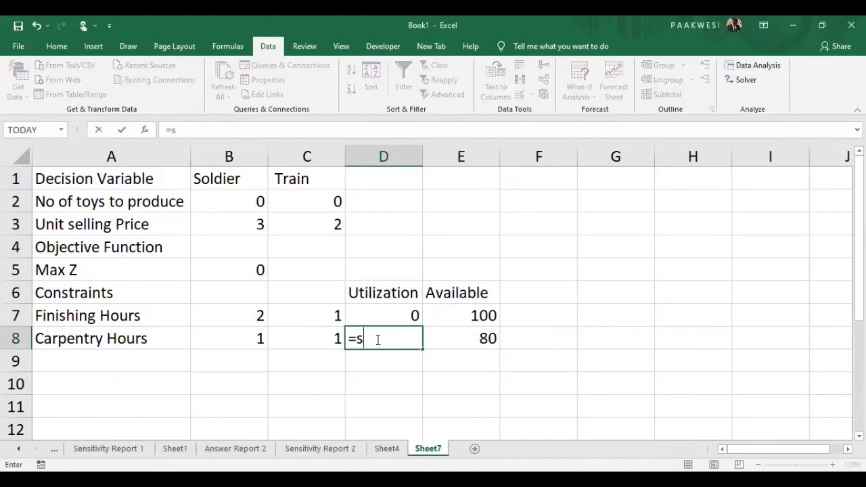
{"action": "type", "text": "sumpr"}
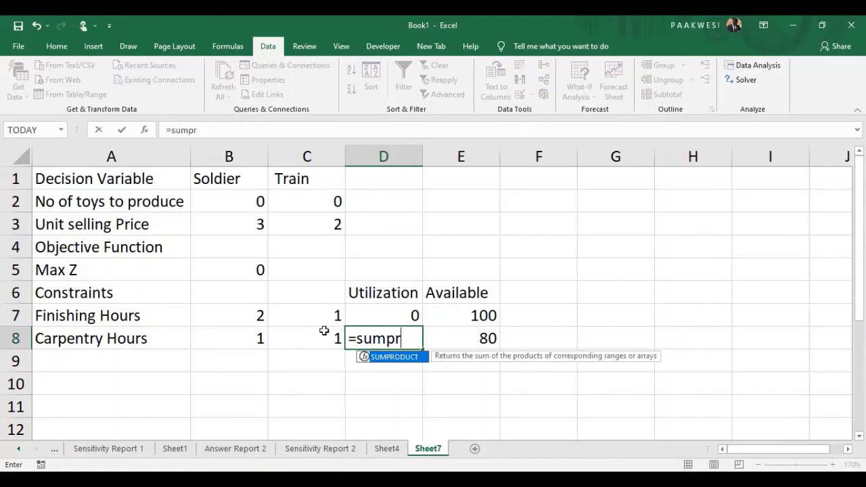
{"action": "key", "text": "Tab"}
{"action": "left_click", "coordinate": [244, 337]}
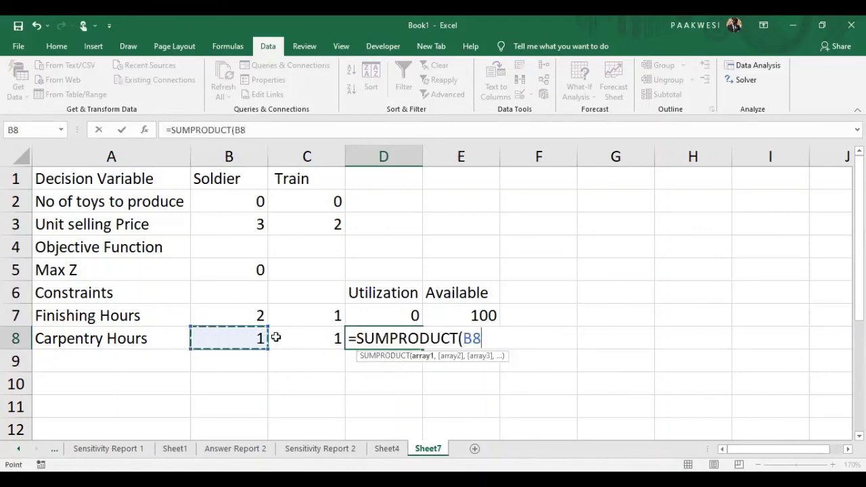
{"action": "left_click_drag", "start_coordinate": [276, 337], "coordinate": [289, 337]}
{"action": "type", "text": ","}
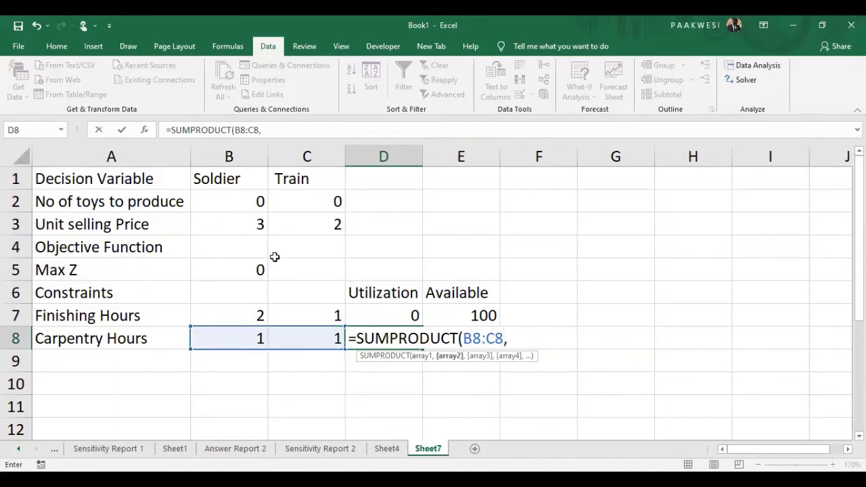
{"action": "left_click", "coordinate": [252, 202]}
{"action": "left_click_drag", "start_coordinate": [265, 211], "coordinate": [292, 201]}
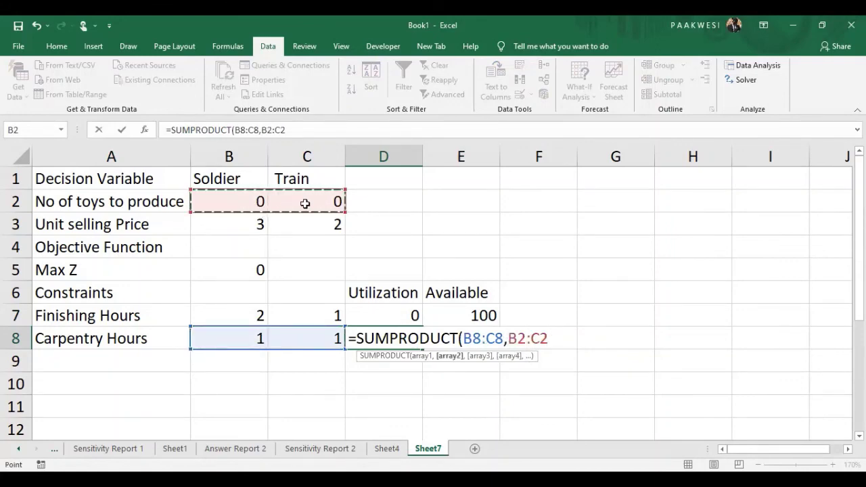
{"action": "key", "text": "Return"}
- Fill the toy quantities B2:C2, the Max Z cell B5 and the utilization cells D7:D8 with dark green
{"action": "left_click", "coordinate": [406, 316]}
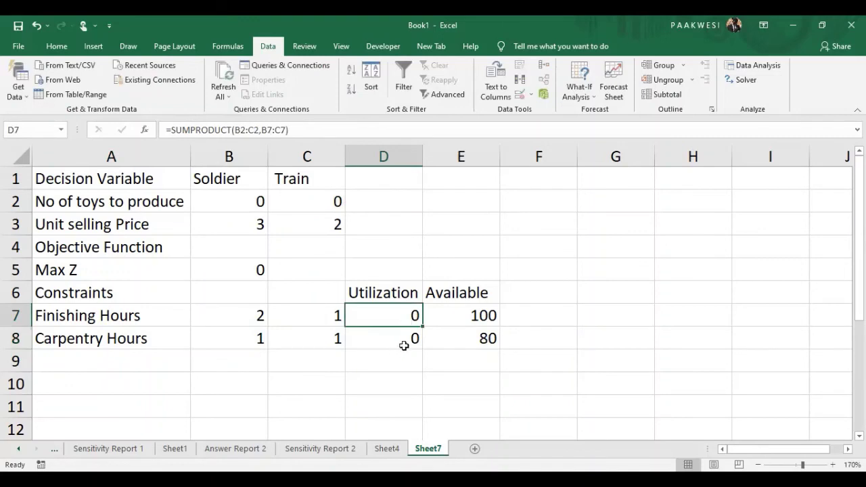
{"action": "left_click_drag", "start_coordinate": [404, 342], "coordinate": [348, 308]}
{"action": "left_click", "coordinate": [257, 201], "text": "ctrl"}
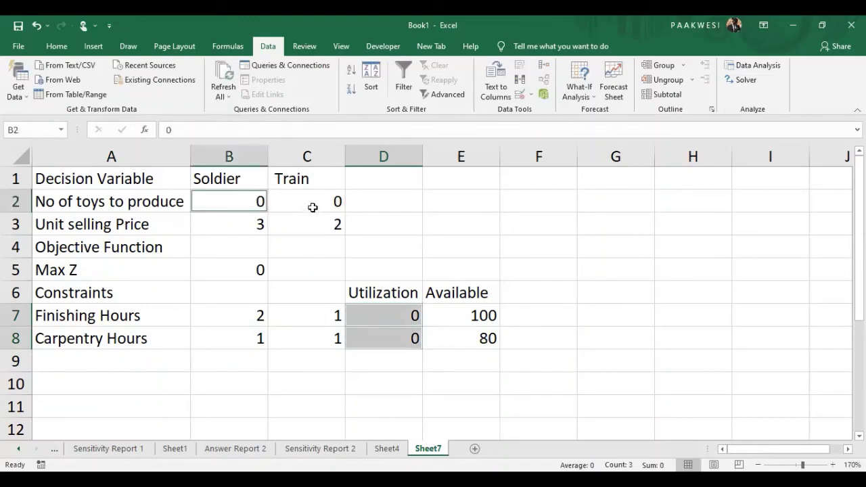
{"action": "left_click", "coordinate": [312, 206], "text": "ctrl"}
{"action": "left_click", "coordinate": [255, 268], "text": "ctrl"}
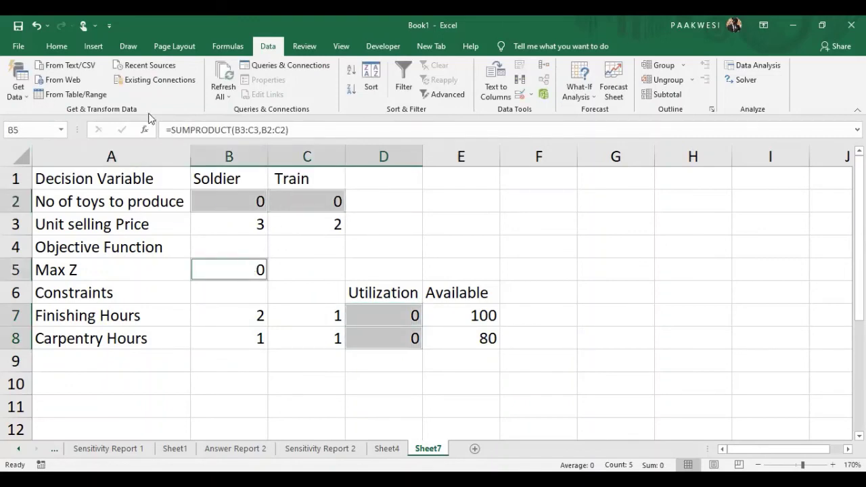
{"action": "left_click", "coordinate": [59, 48]}
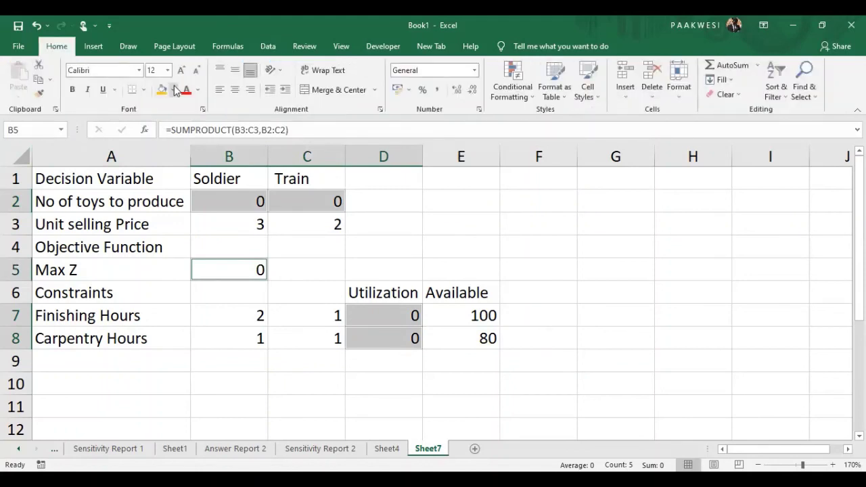
{"action": "left_click", "coordinate": [173, 90]}
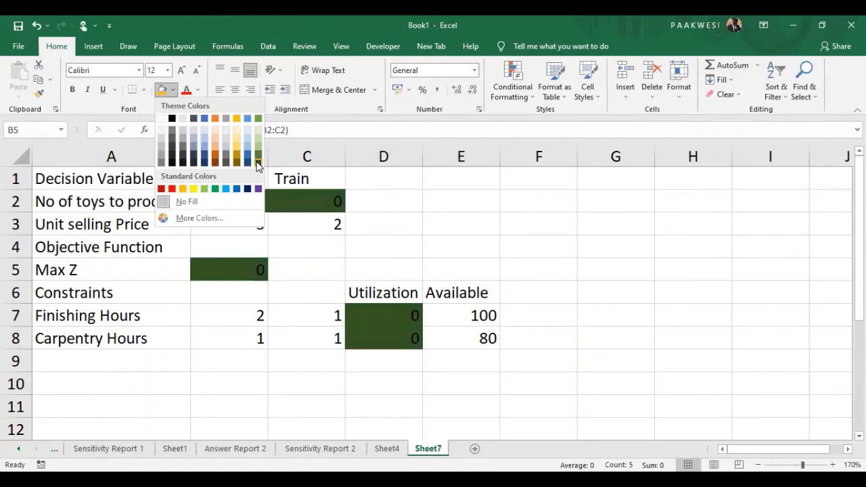
{"action": "left_click", "coordinate": [715, 290]}
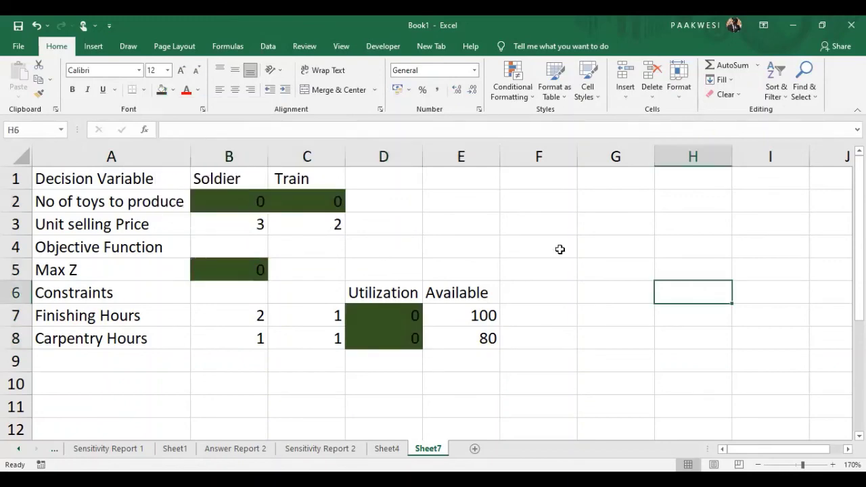
- Open Solver and set the objective to the Max Z cell B5 and the changing variable cells to B2:C2
{"action": "left_click", "coordinate": [265, 49]}
{"action": "left_click", "coordinate": [743, 82]}
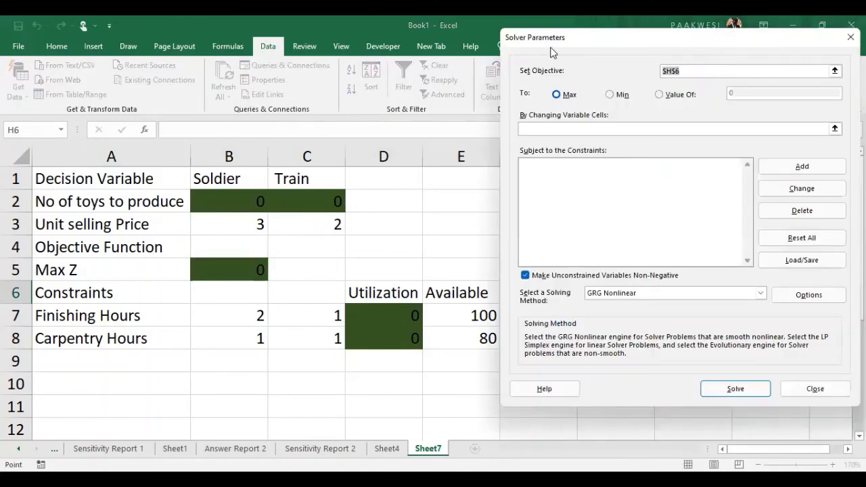
{"action": "key", "text": "BackSpace"}
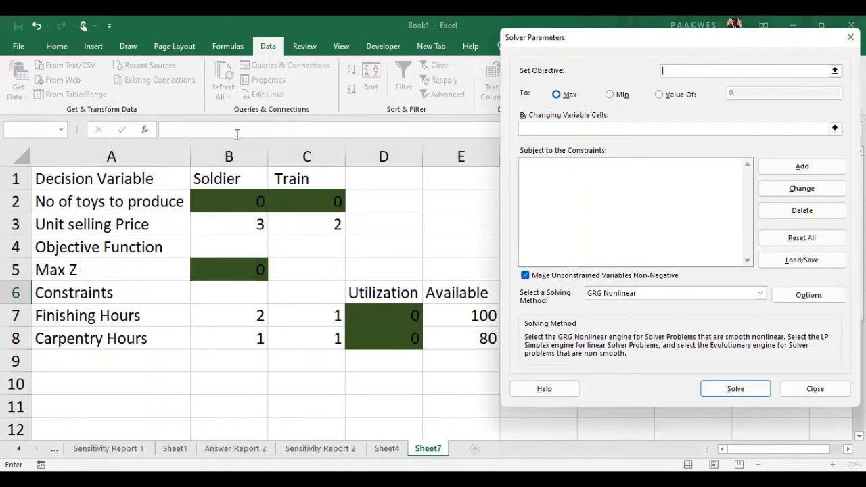
{"action": "left_click", "coordinate": [243, 274]}
{"action": "left_click", "coordinate": [566, 129]}
{"action": "left_click_drag", "start_coordinate": [229, 201], "coordinate": [293, 203]}
- Add a Solver constraint that the Finishing Hours utilization D7 is <= the available hours in E7
{"action": "left_click", "coordinate": [603, 172]}
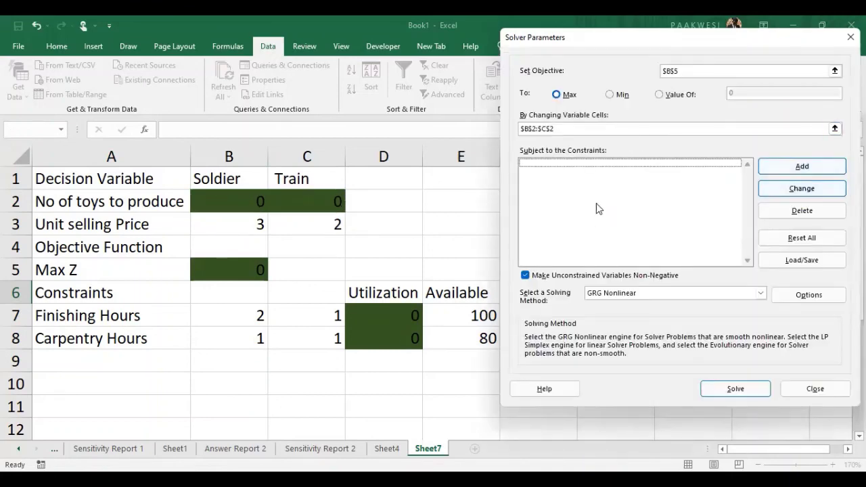
{"action": "left_click", "coordinate": [813, 161]}
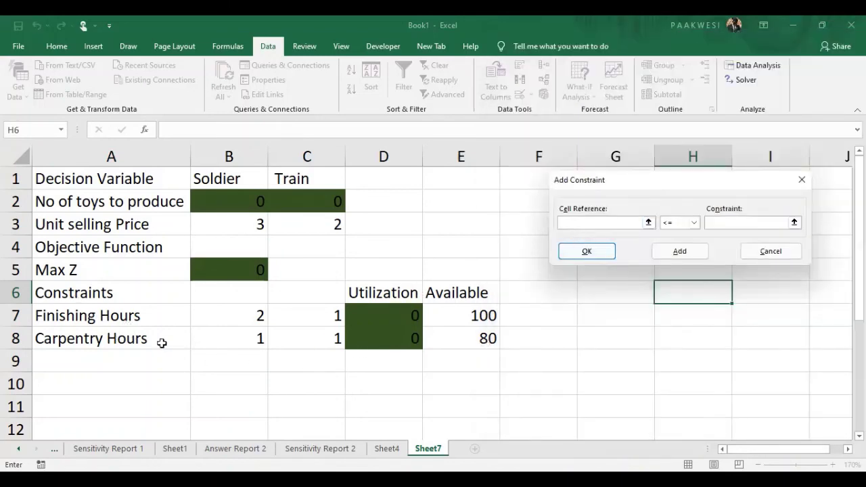
{"action": "left_click", "coordinate": [399, 315]}
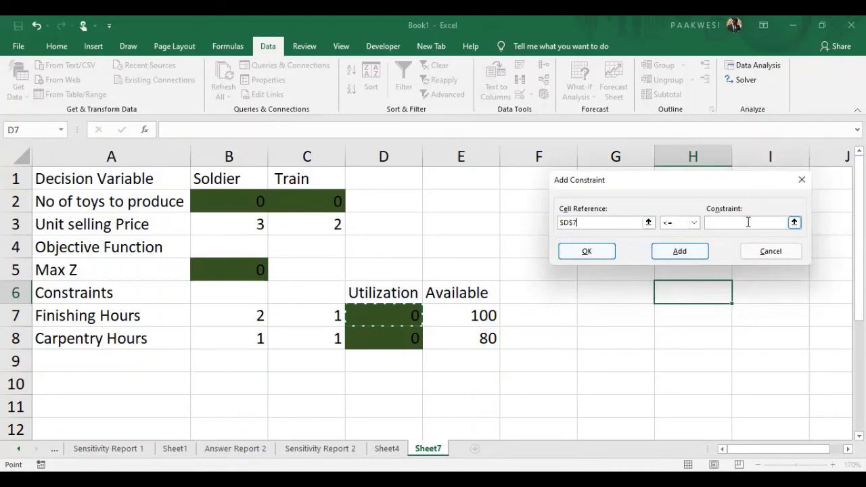
{"action": "left_click", "coordinate": [747, 222]}
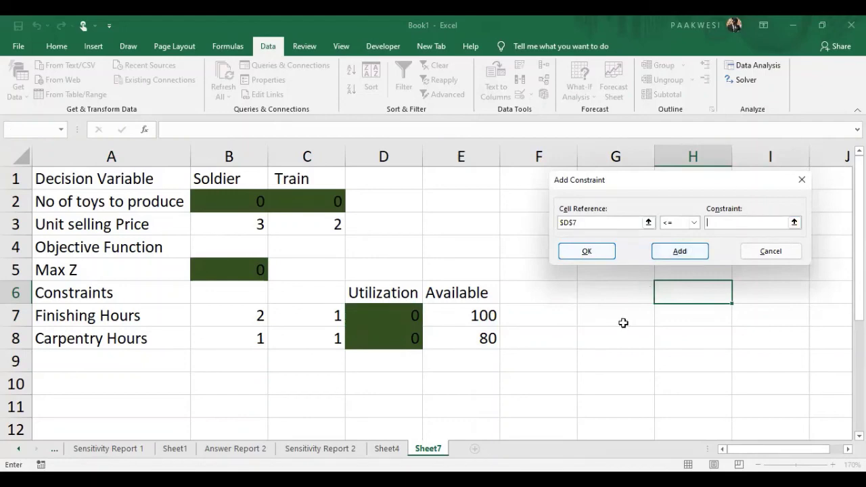
{"action": "left_click", "coordinate": [463, 316]}
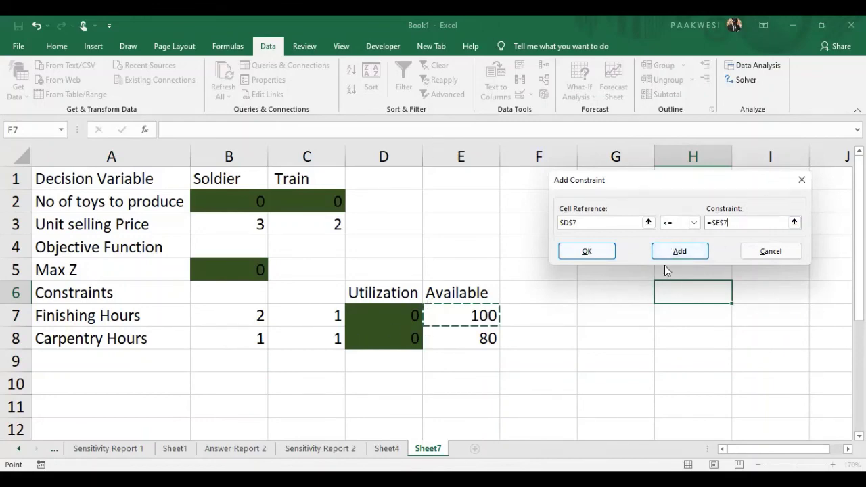
{"action": "left_click", "coordinate": [677, 257]}
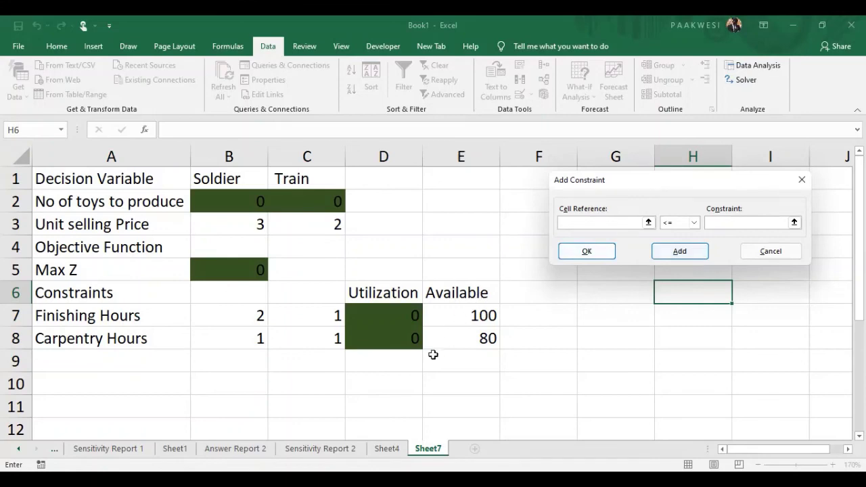
- Add a Solver constraint that the Carpentry Hours utilization D8 is <= the available hours in E8
{"action": "left_click", "coordinate": [401, 340]}
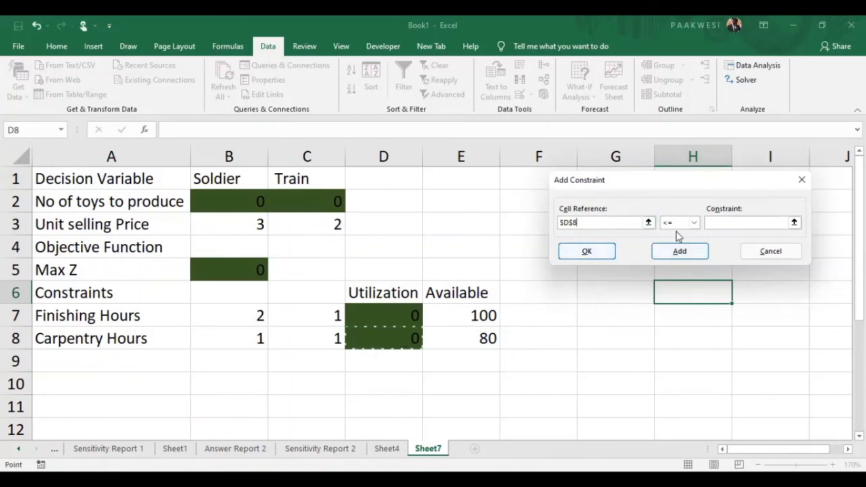
{"action": "left_click", "coordinate": [711, 222]}
{"action": "left_click", "coordinate": [481, 339]}
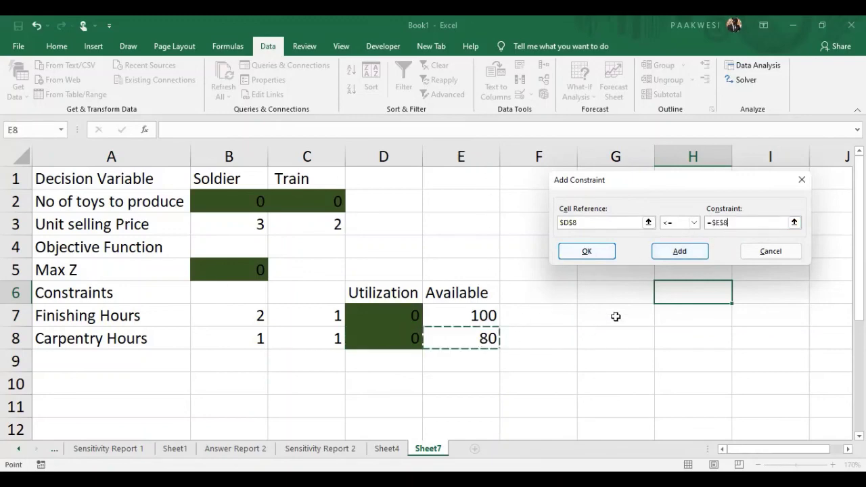
{"action": "left_click", "coordinate": [677, 252]}
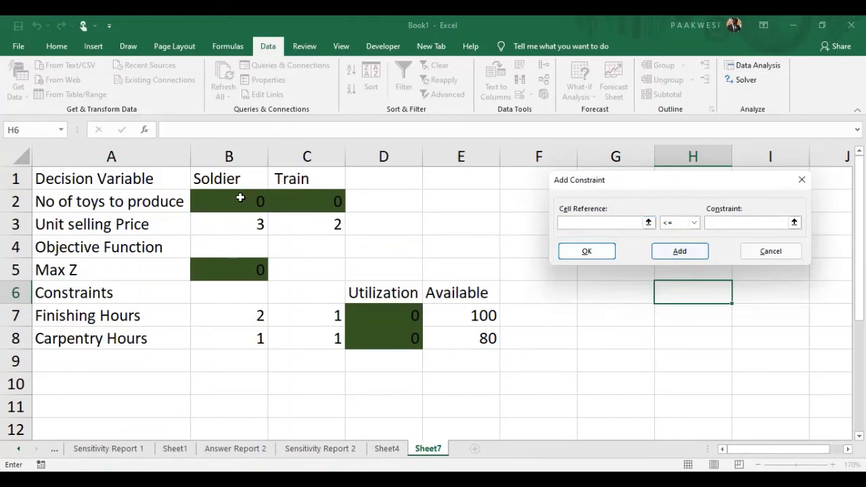
- Add a final Solver constraint that the toy quantities B2:C2 are >= 0, and return to the Solver parameters
{"action": "left_click_drag", "start_coordinate": [240, 197], "coordinate": [290, 199]}
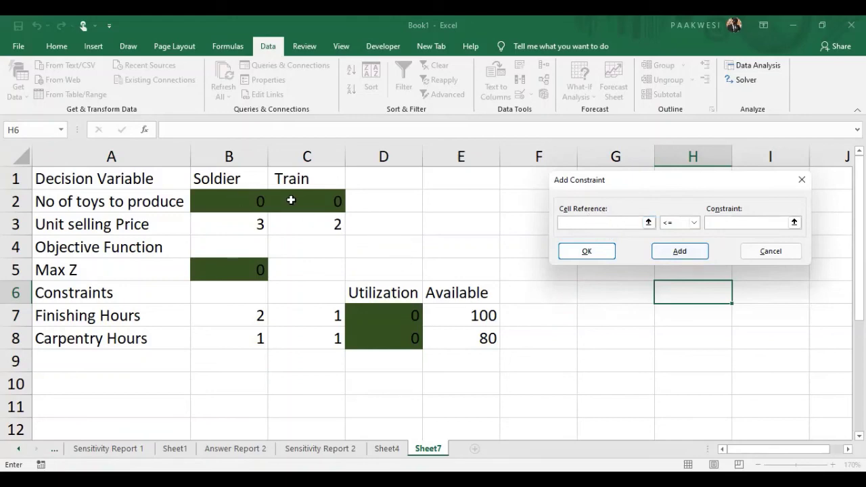
{"action": "left_click", "coordinate": [696, 222]}
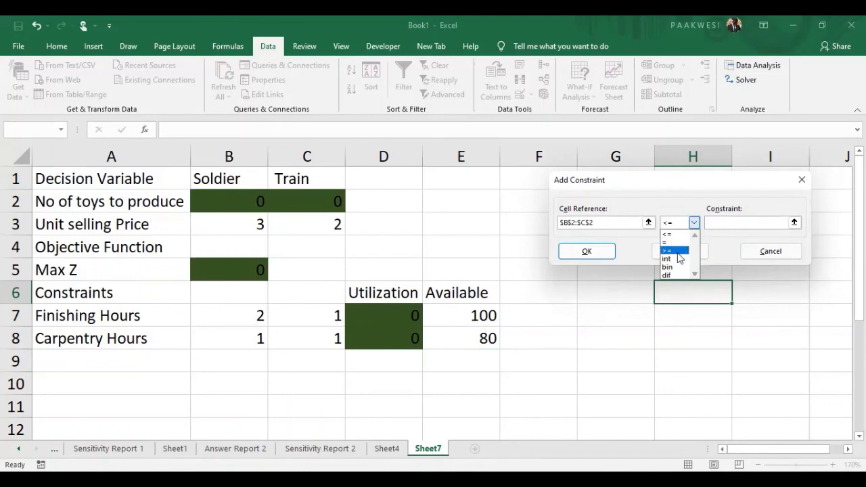
{"action": "left_click", "coordinate": [676, 250]}
{"action": "left_click", "coordinate": [716, 221]}
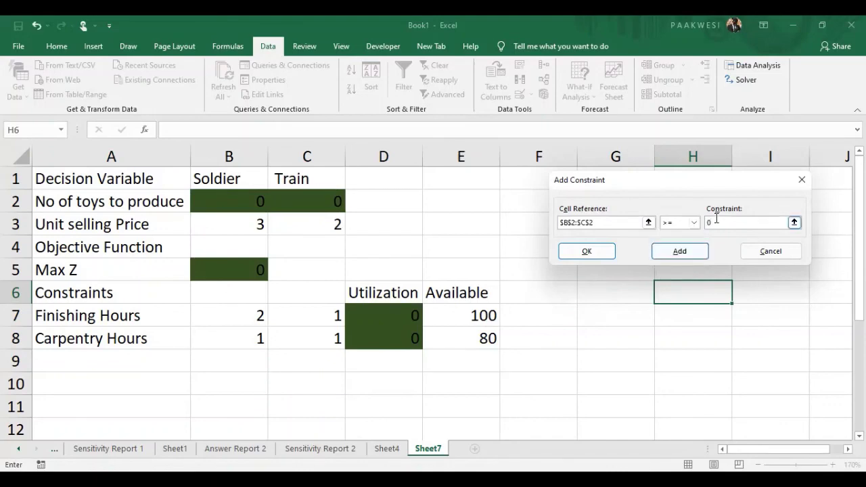
{"action": "type", "text": "0"}
{"action": "left_click", "coordinate": [594, 254]}
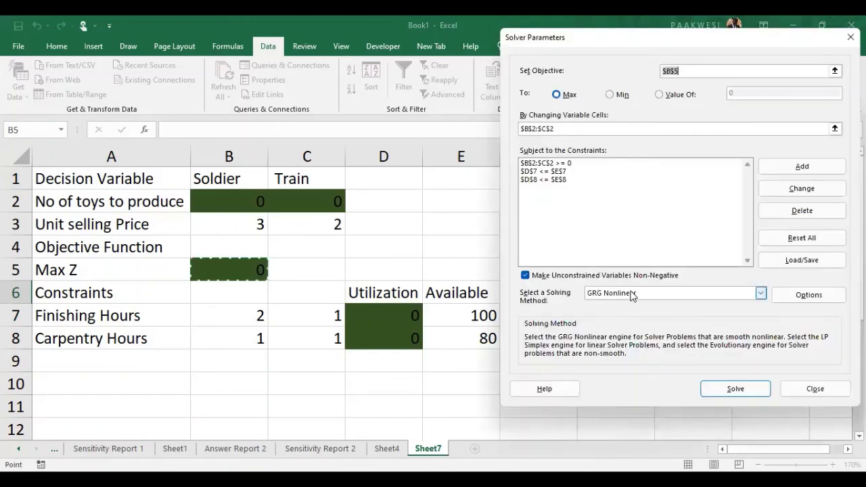
- Choose Simplex LP as the solving method and solve the toy production model
{"action": "left_click", "coordinate": [631, 295]}
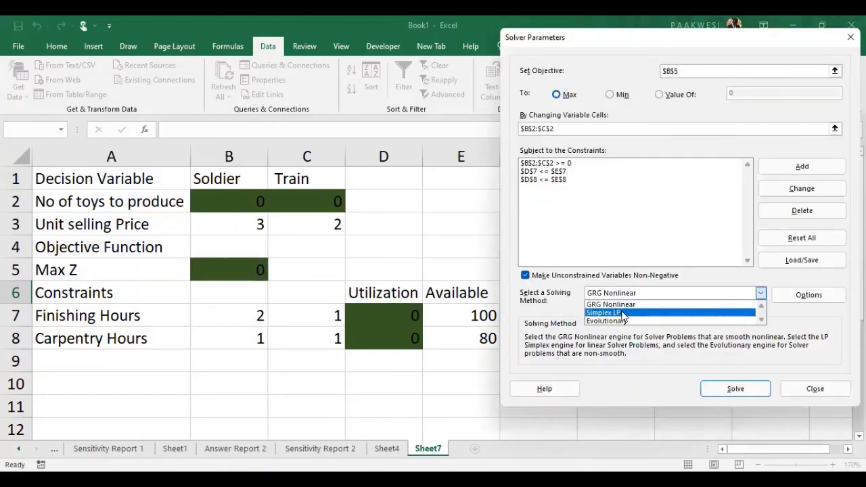
{"action": "left_click", "coordinate": [623, 313]}
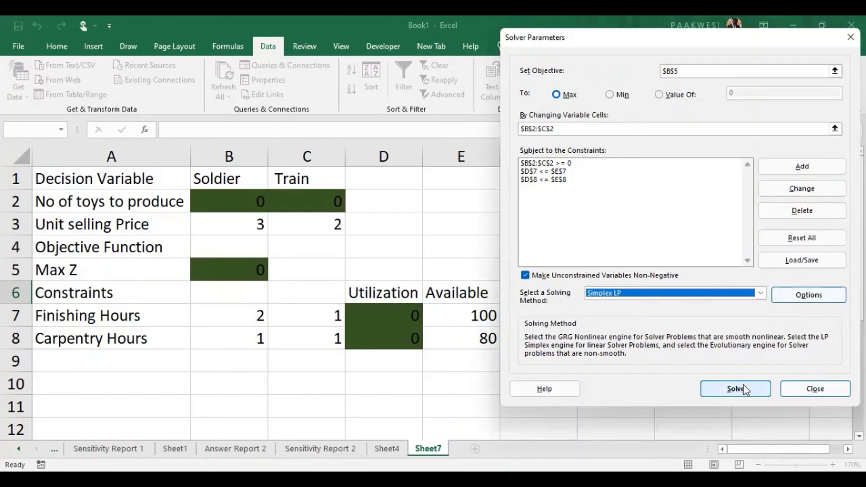
{"action": "left_click", "coordinate": [744, 389]}
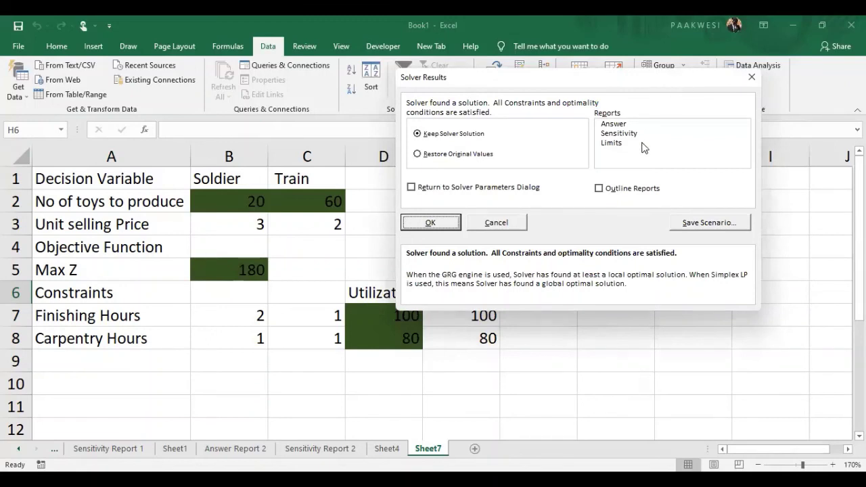
- Keep the Solver solution and generate the Answer and Sensitivity reports for the toy model
{"action": "left_click", "coordinate": [618, 125]}
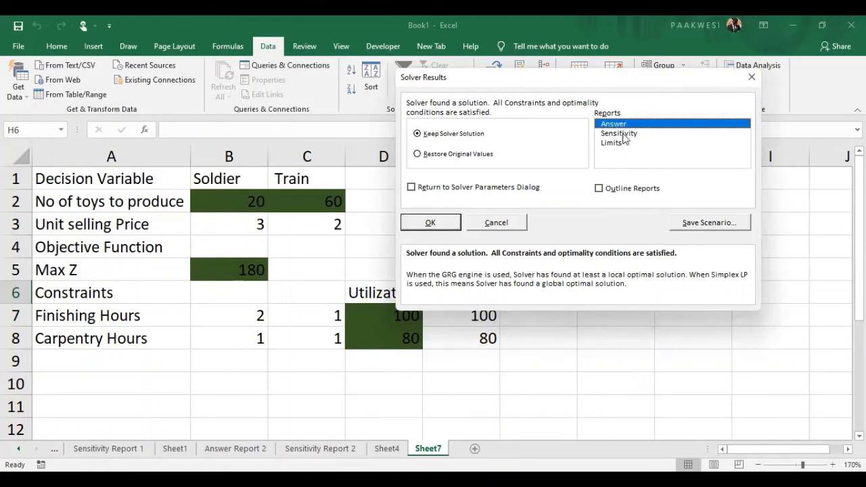
{"action": "left_click", "coordinate": [619, 133]}
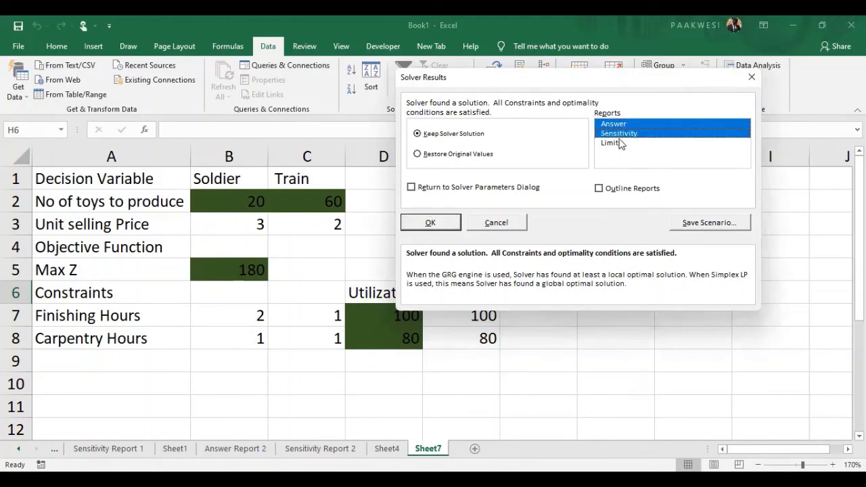
{"action": "left_click", "coordinate": [432, 221]}
{"action": "left_click", "coordinate": [702, 376]}
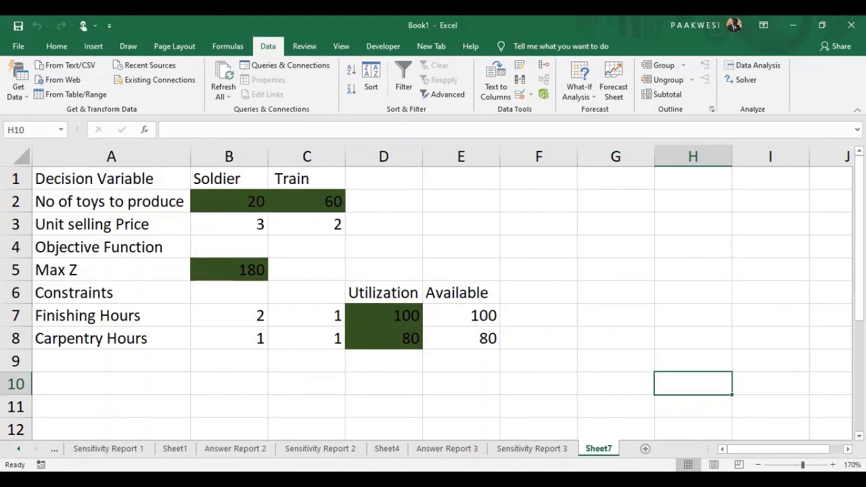
- Switch to the PDF slides in the browser, examine slide 88's graphical solution and corner-point table for the optimal point, and return to Excel
{"action": "key", "text": "alt+Tab"}
{"action": "scroll", "coordinate": [315, 236], "scroll_direction": "down", "scroll_amount": 20}
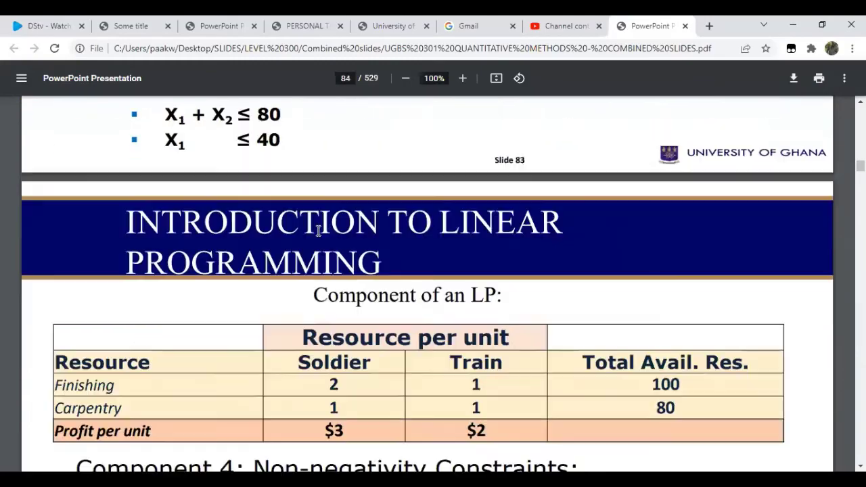
{"action": "scroll", "coordinate": [318, 234], "scroll_direction": "down", "scroll_amount": 12}
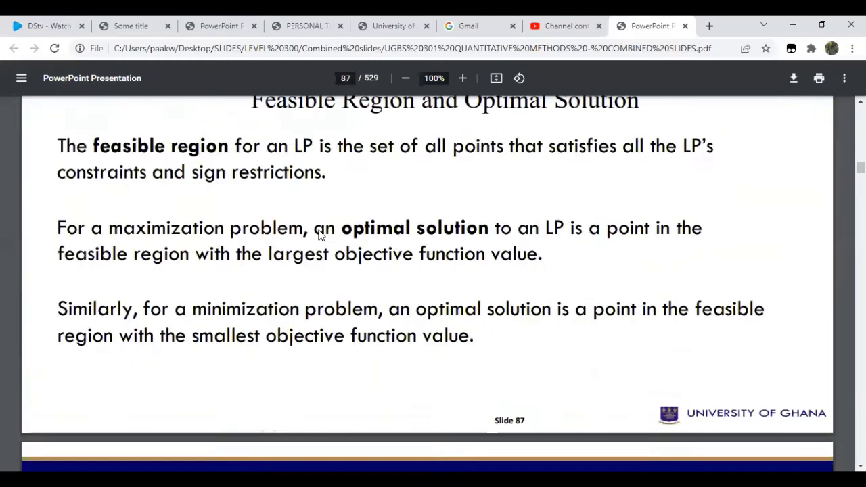
{"action": "scroll", "coordinate": [319, 235], "scroll_direction": "down", "scroll_amount": 10}
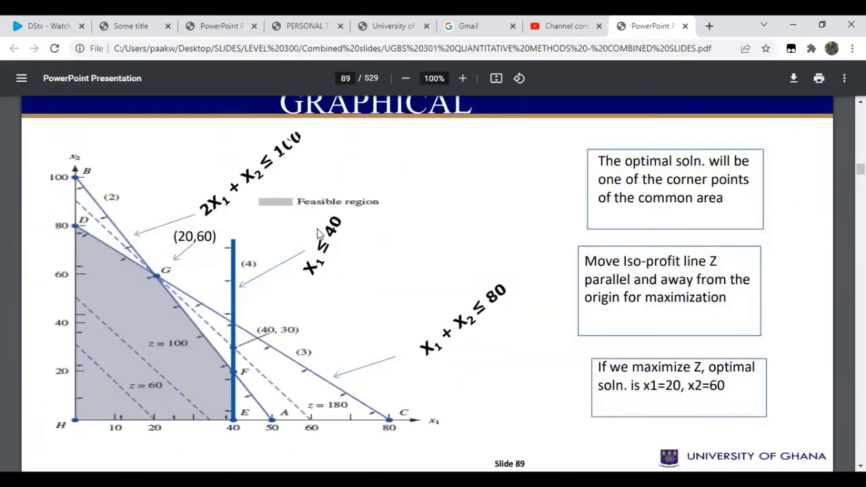
{"action": "scroll", "coordinate": [317, 235], "scroll_direction": "down", "scroll_amount": 1}
{"action": "scroll", "coordinate": [318, 233], "scroll_direction": "up", "scroll_amount": 7}
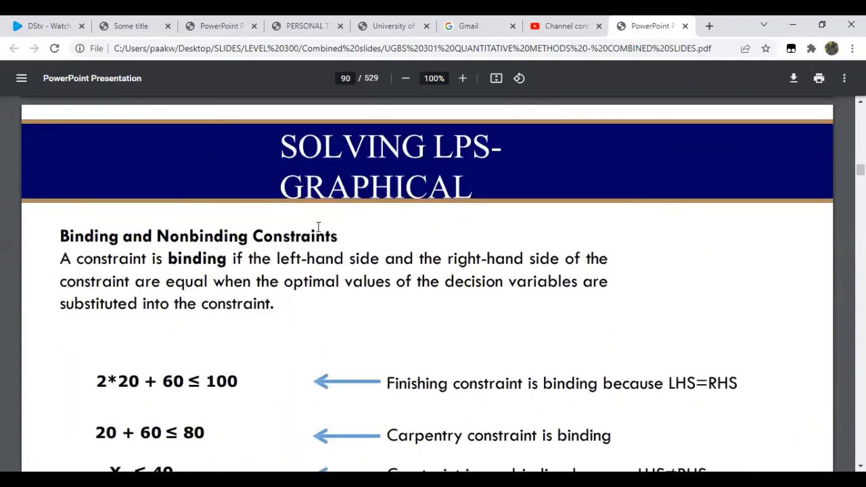
{"action": "scroll", "coordinate": [318, 228], "scroll_direction": "up", "scroll_amount": 5}
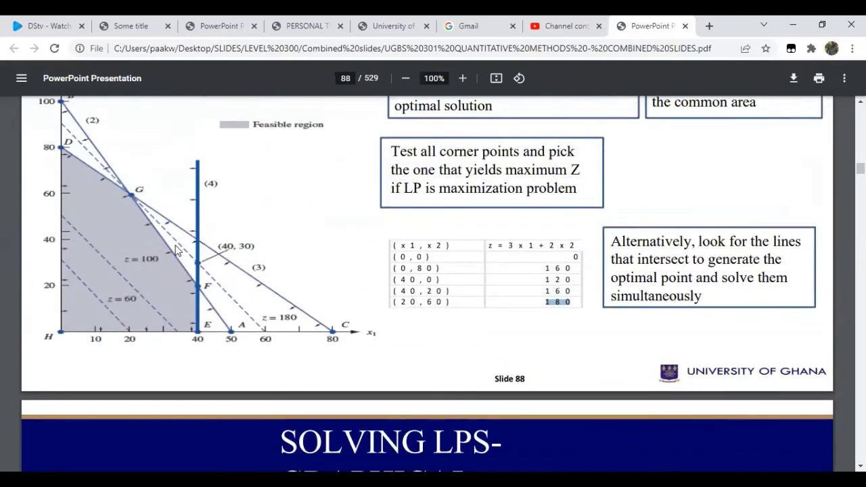
{"action": "left_click", "coordinate": [132, 194]}
{"action": "left_click_drag", "start_coordinate": [545, 302], "coordinate": [570, 301]}
{"action": "left_click", "coordinate": [535, 303]}
{"action": "left_click_drag", "start_coordinate": [421, 303], "coordinate": [445, 304]}
{"action": "left_click", "coordinate": [423, 300]}
{"action": "key", "text": "alt+Tab"}
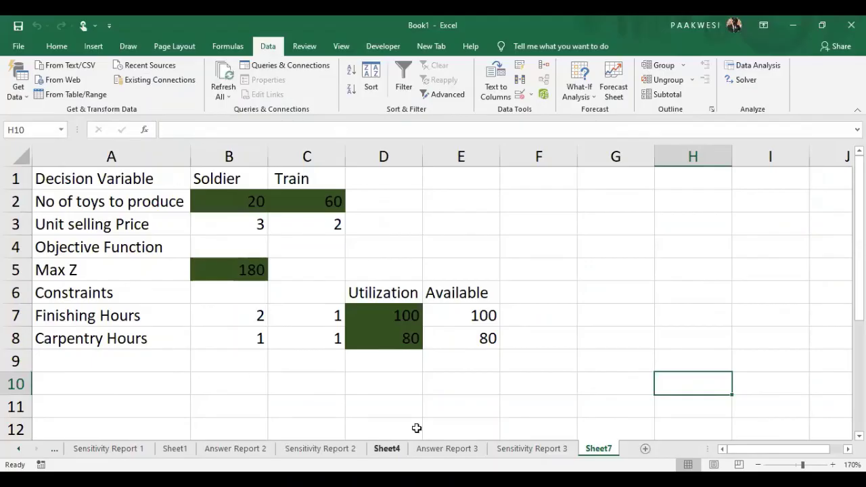